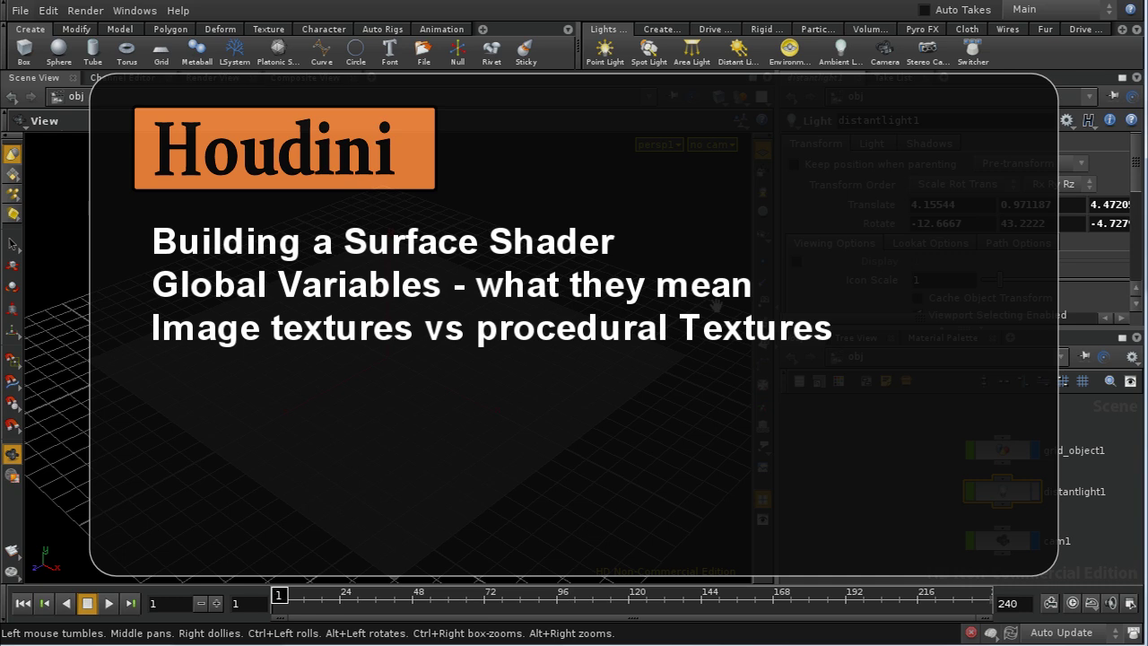
Step: Switch the network editor from the obj level to the shop network
click(846, 359)
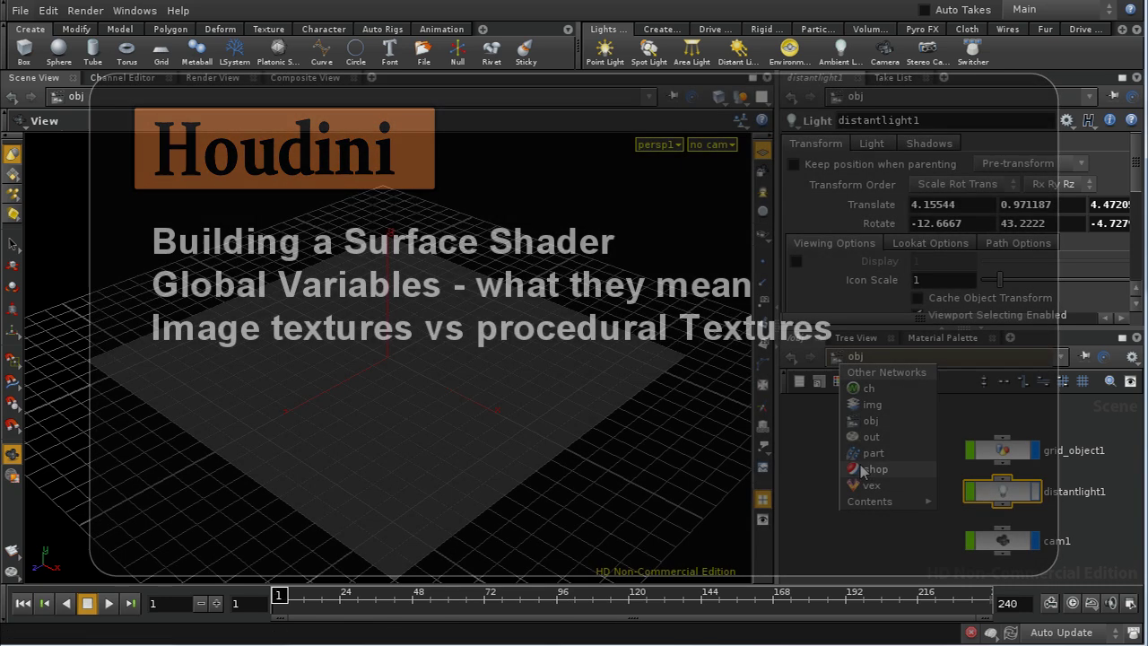
click(859, 468)
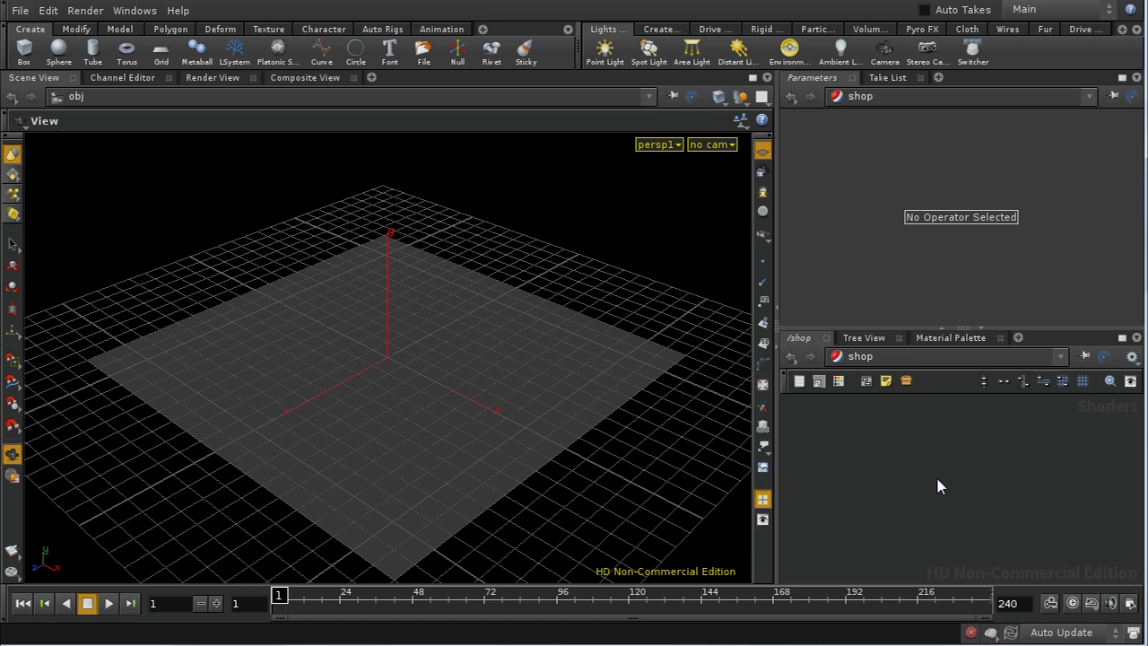
Step: Drag the Gingham material from the Material Palette into /shop and dive into its vopsurface1 network
click(933, 339)
mouse_move(888, 384)
mouse_down()
mouse_move(892, 422)
mouse_move(886, 375)
mouse_up()
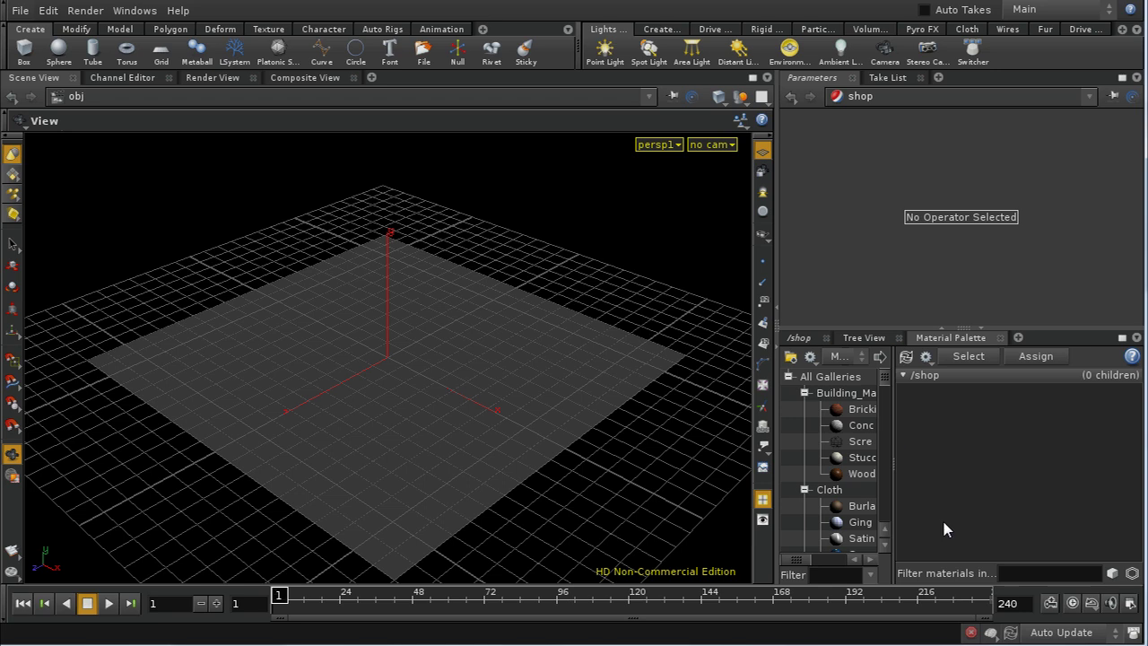
drag(861, 522, 956, 443)
click(952, 433)
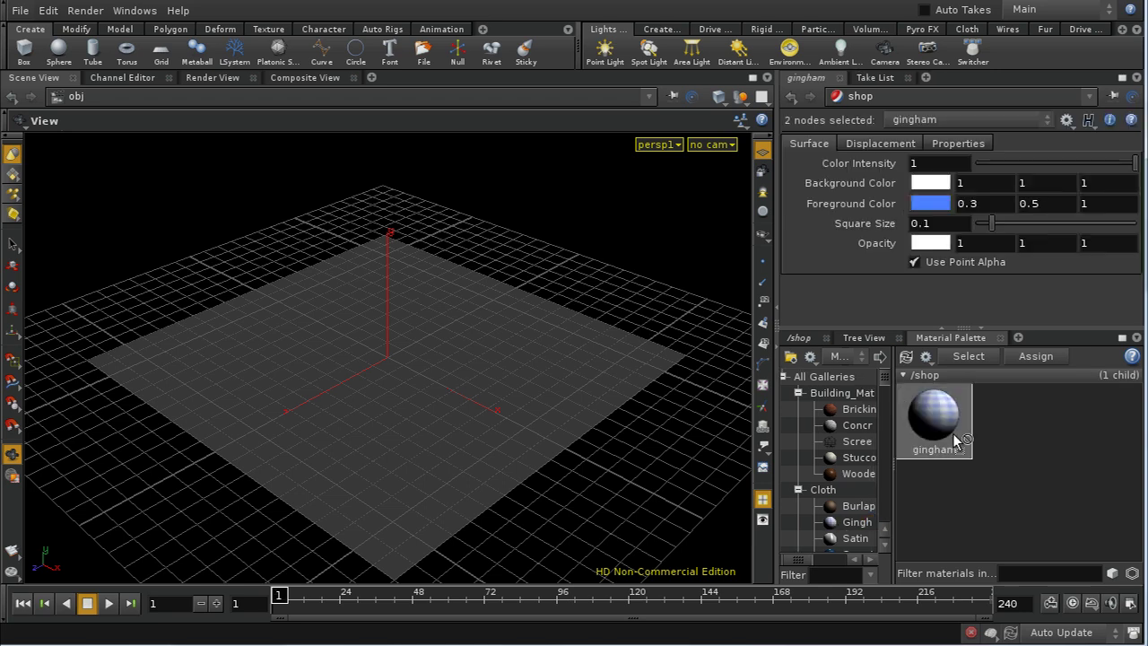
click(798, 337)
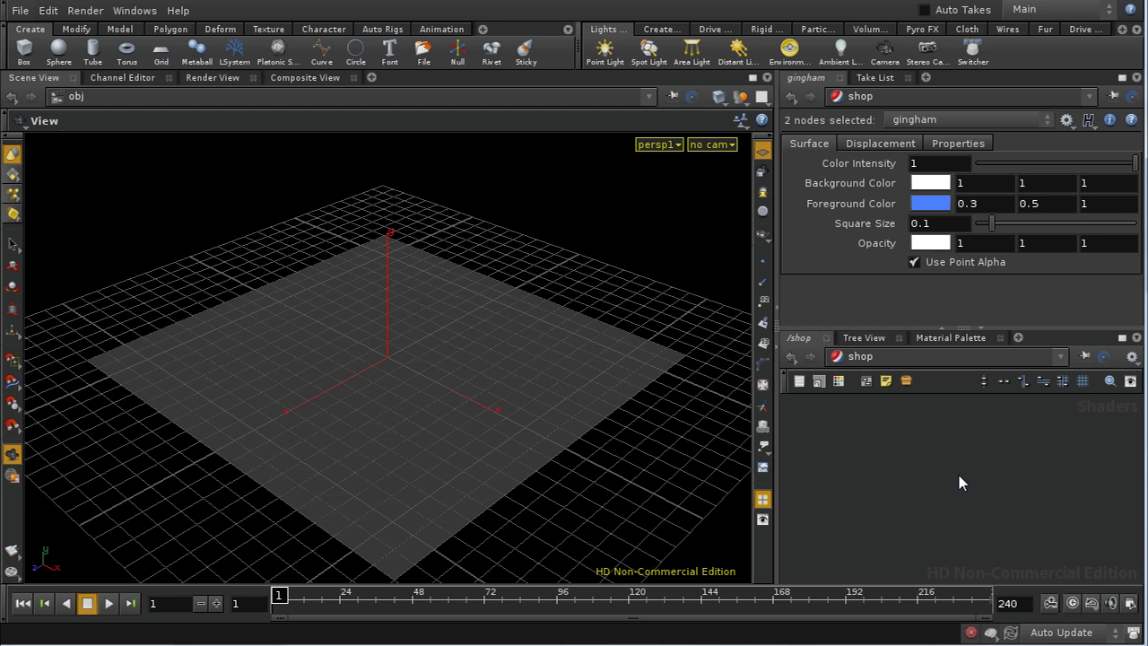
double_click(959, 489)
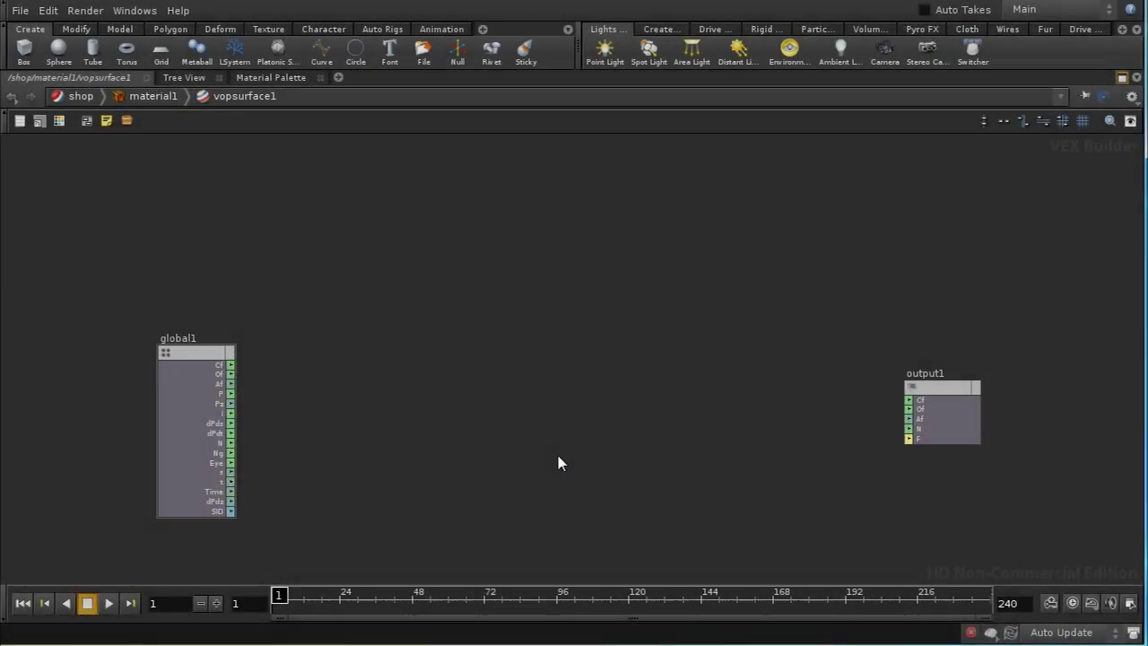
Step: Recentre the view and move output1 and global1 closer together
middle_drag(523, 454, 525, 410)
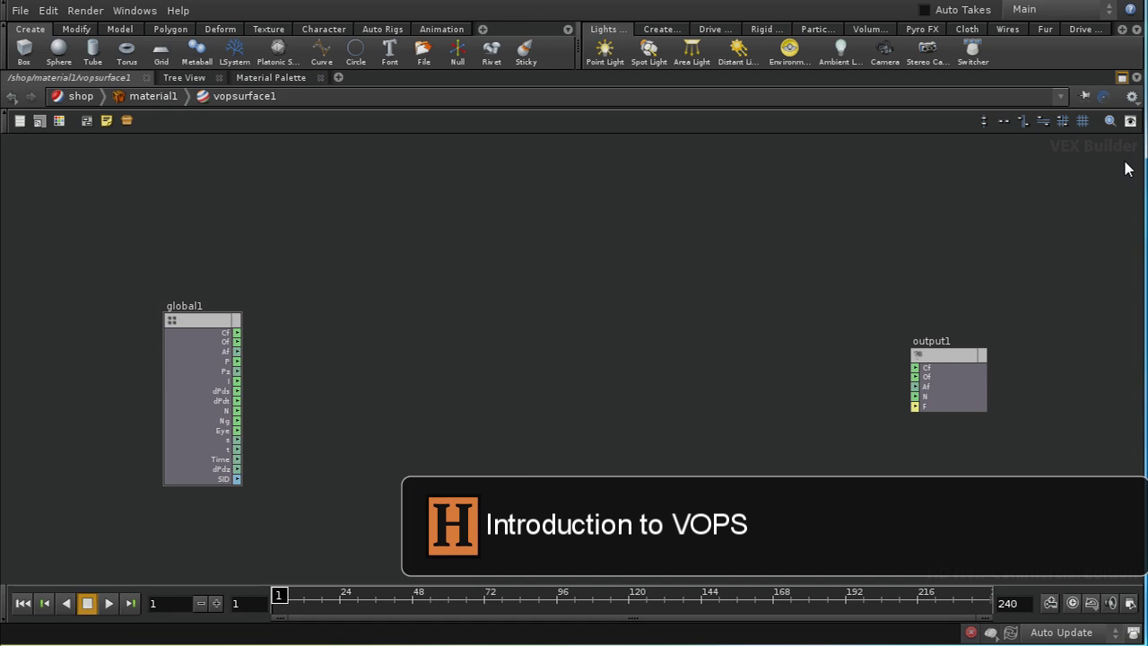
drag(964, 353, 831, 348)
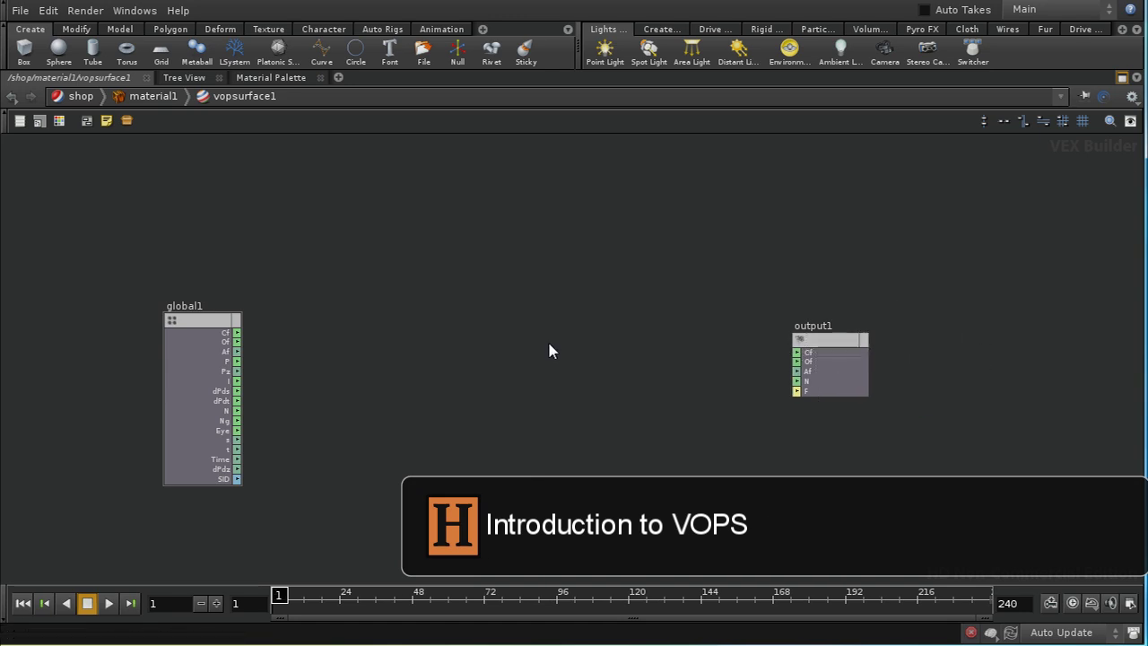
drag(211, 326, 303, 294)
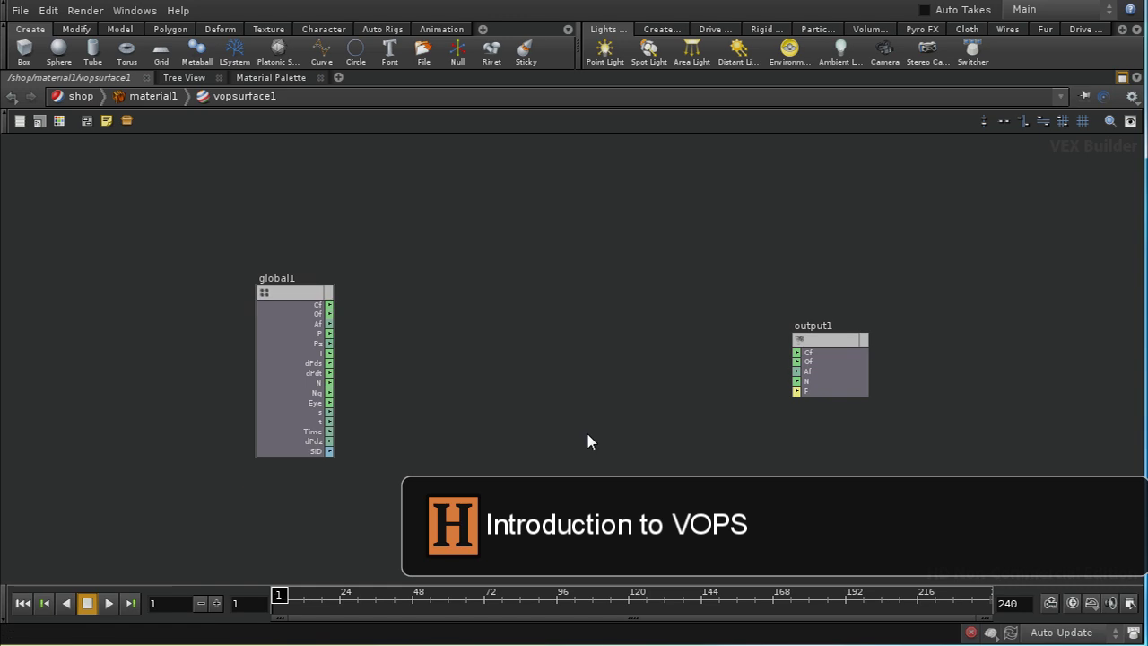
middle_drag(582, 428, 518, 418)
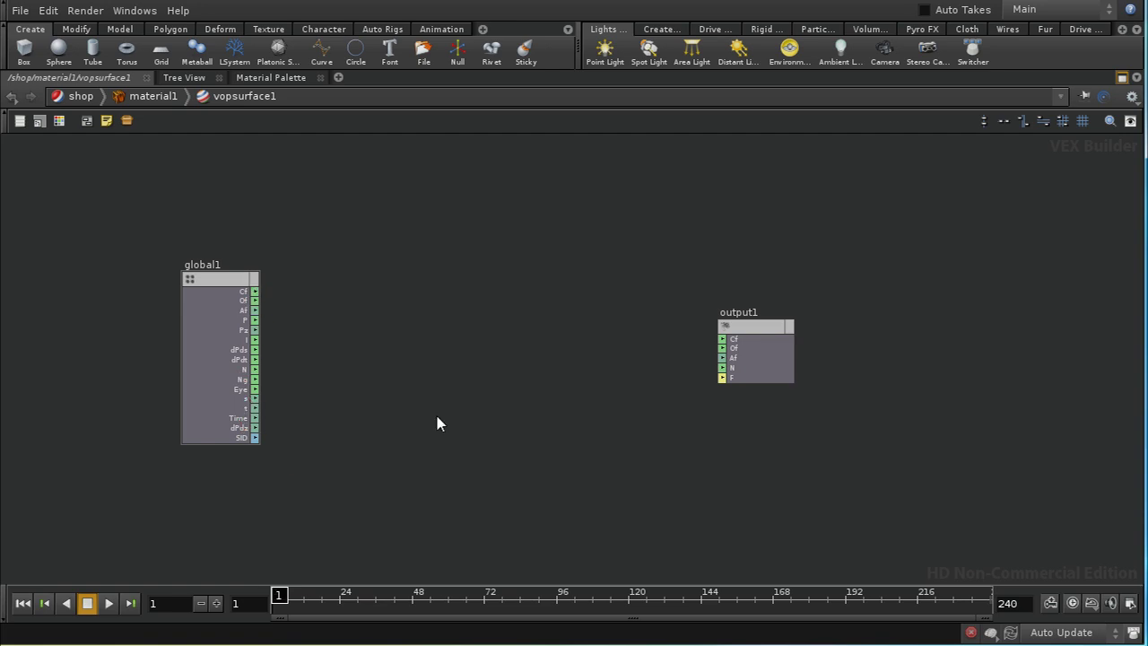
Step: Zoom out and place global1 at the left and output1 at the far right
scroll(436, 416, up, 5)
scroll(512, 451, down, 3)
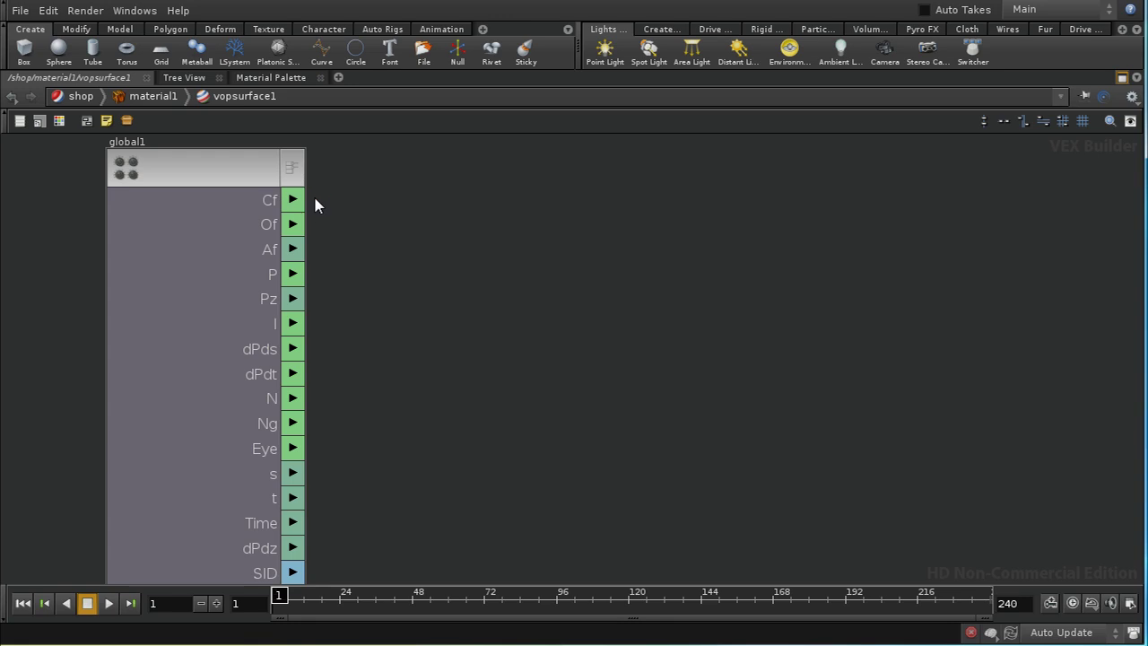
middle_drag(891, 418, 548, 370)
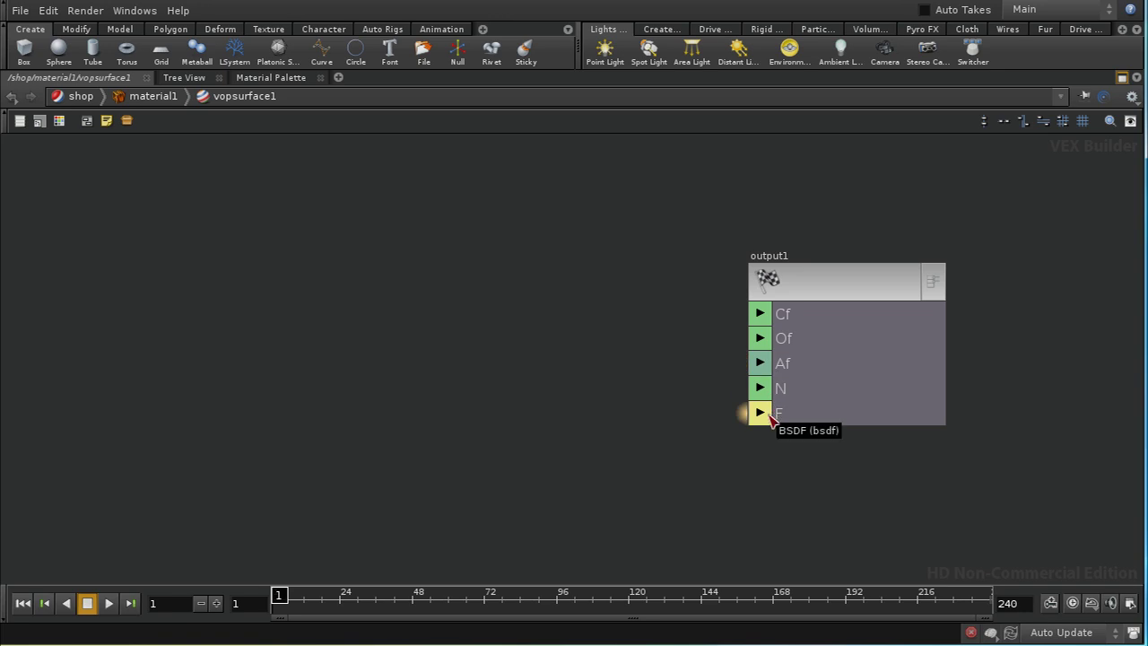
alt+right_drag(625, 399, 631, 469)
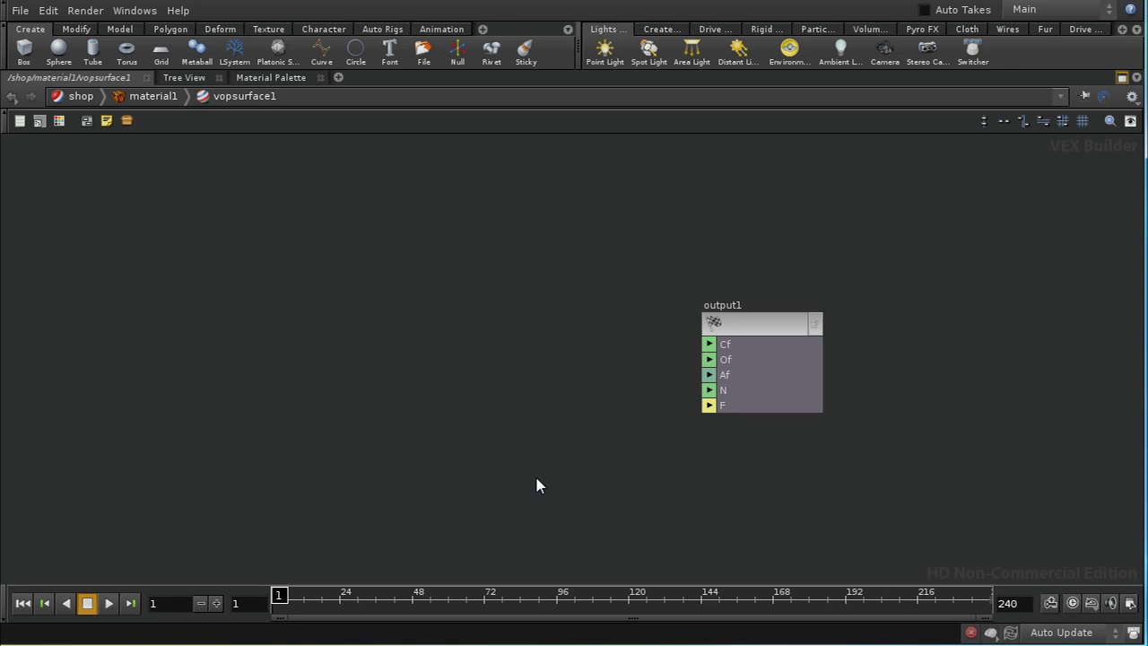
key(h)
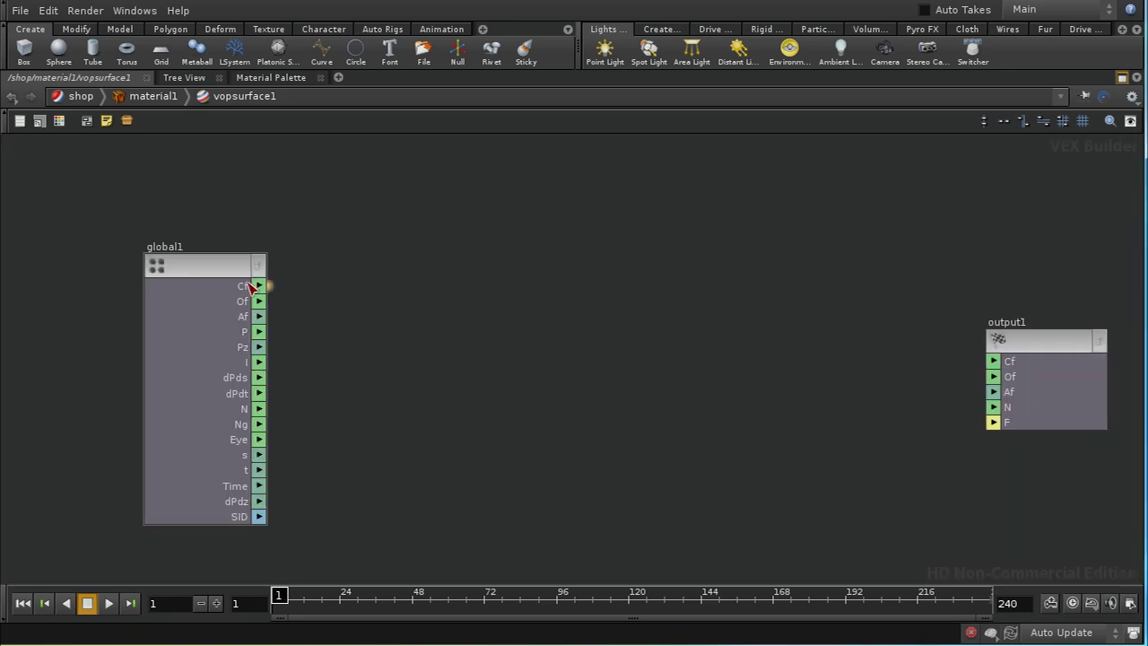
drag(218, 278, 284, 274)
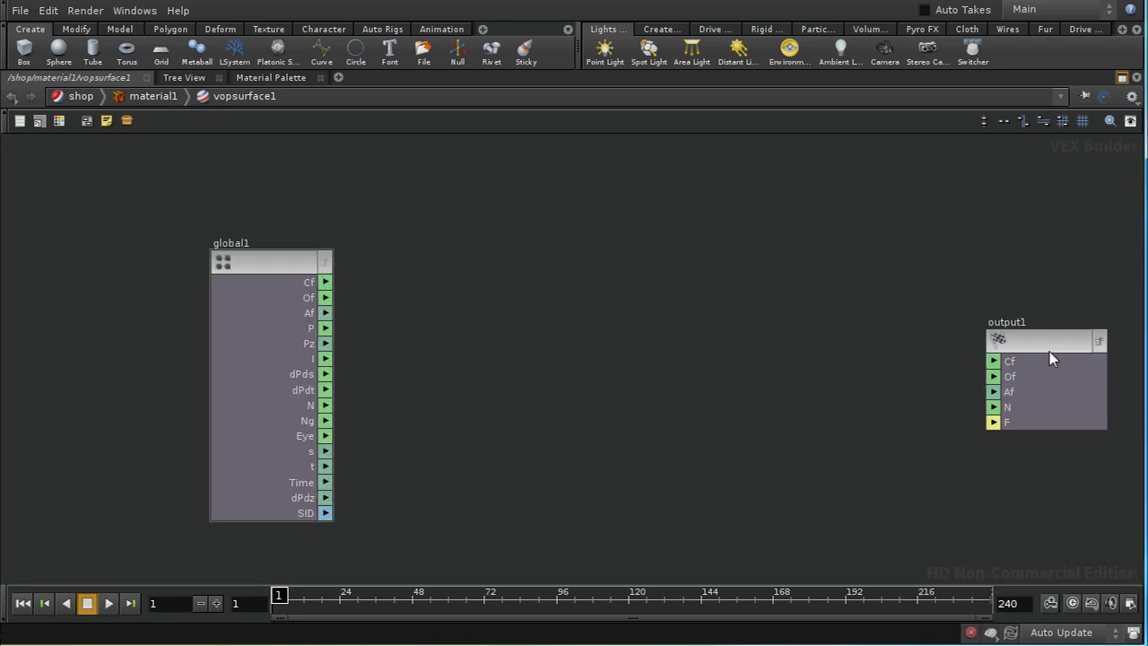
drag(1049, 349, 1032, 339)
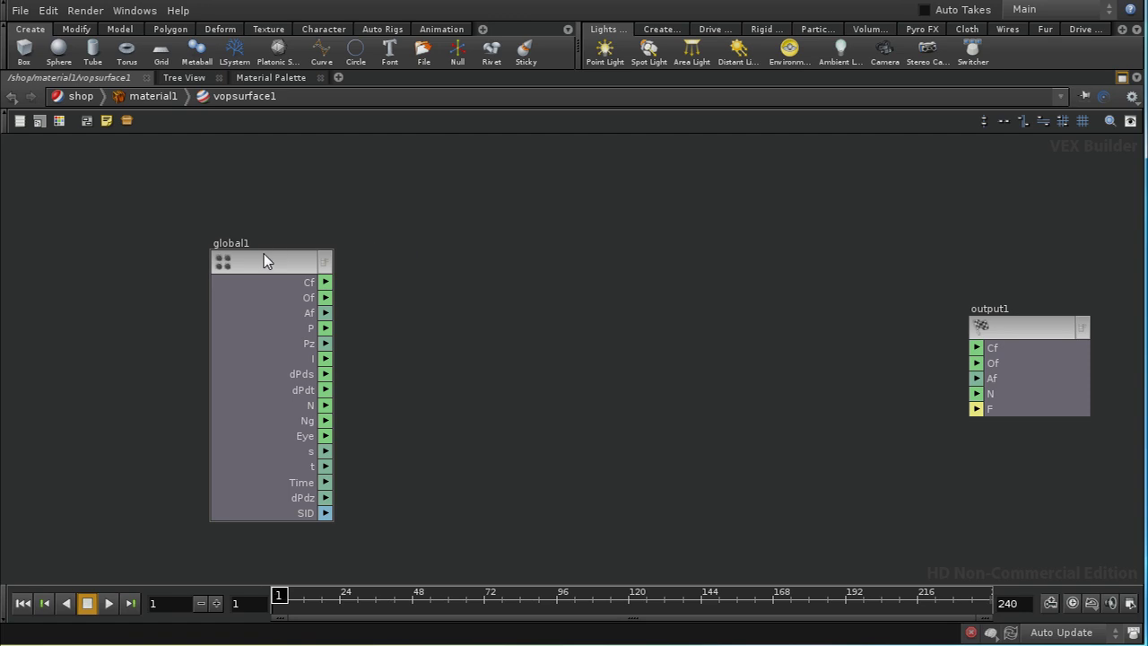
drag(263, 259, 217, 251)
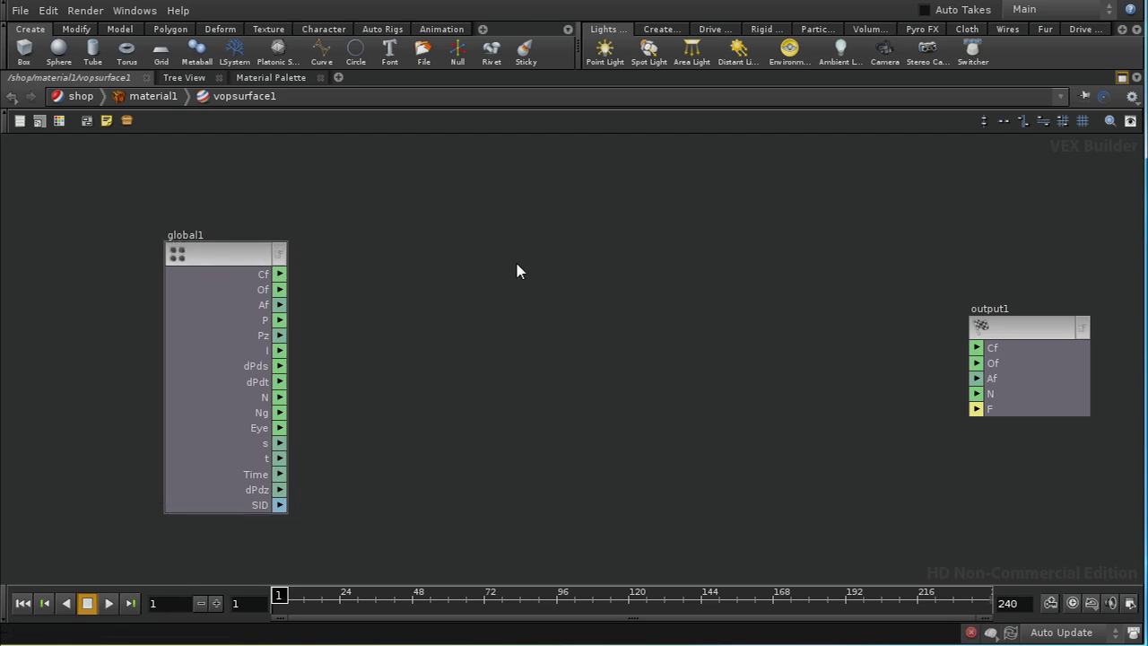
Step: Create a Constant node, constant1, and paste a copy, constant2, directly below it
key(Tab)
text(co)
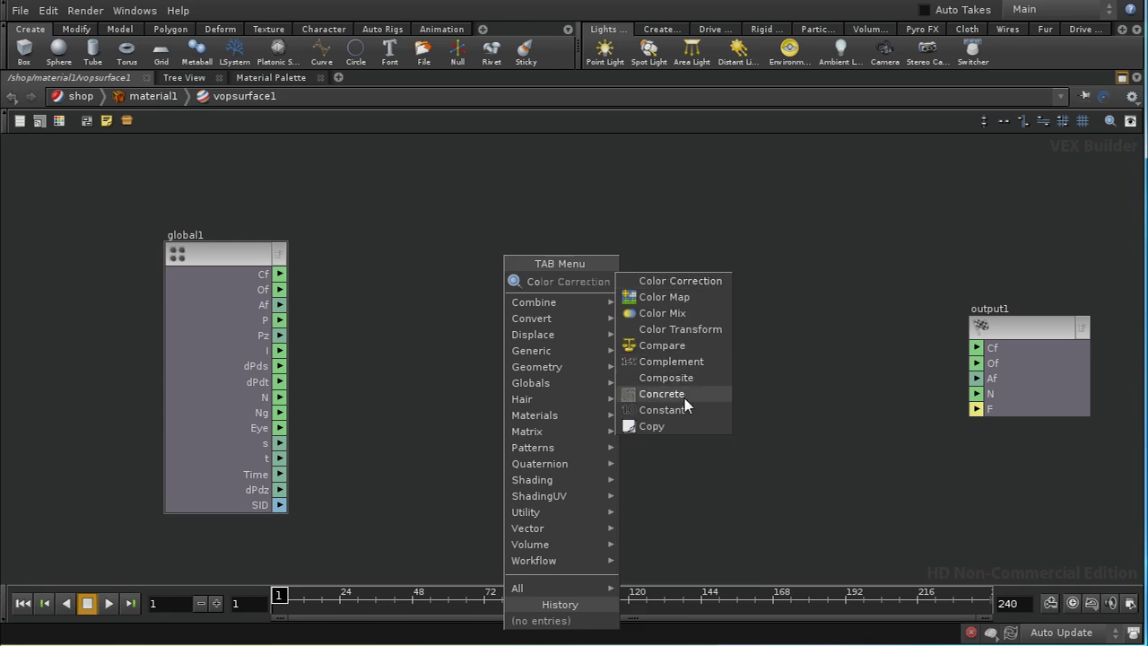
click(686, 418)
click(534, 273)
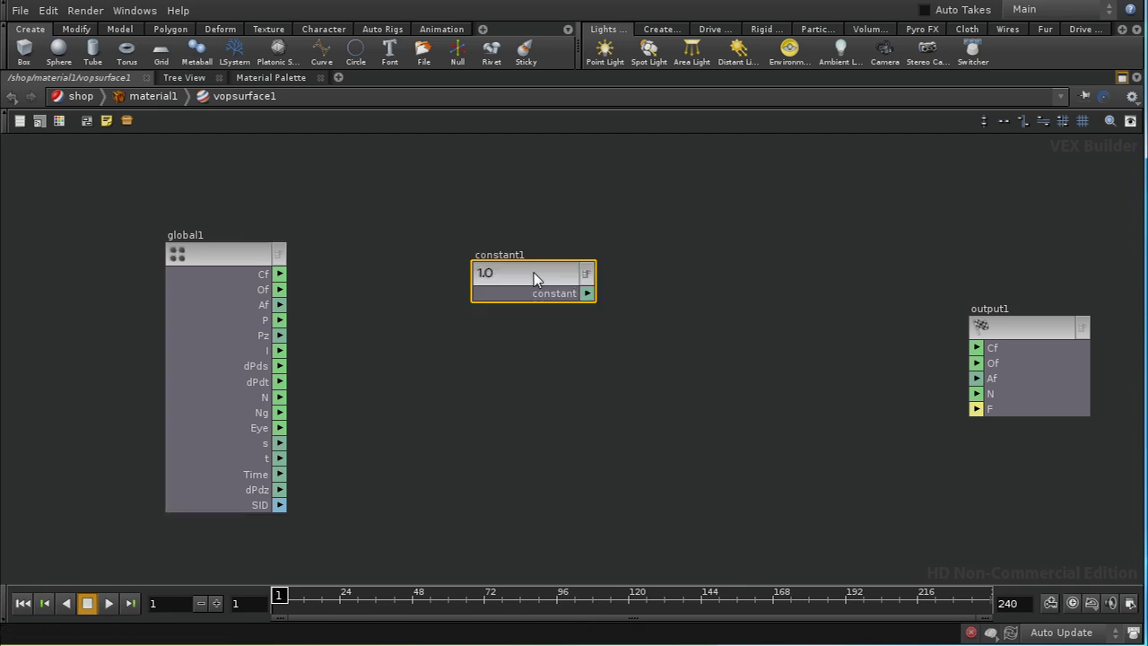
key(ctrl+c)
key(ctrl+v)
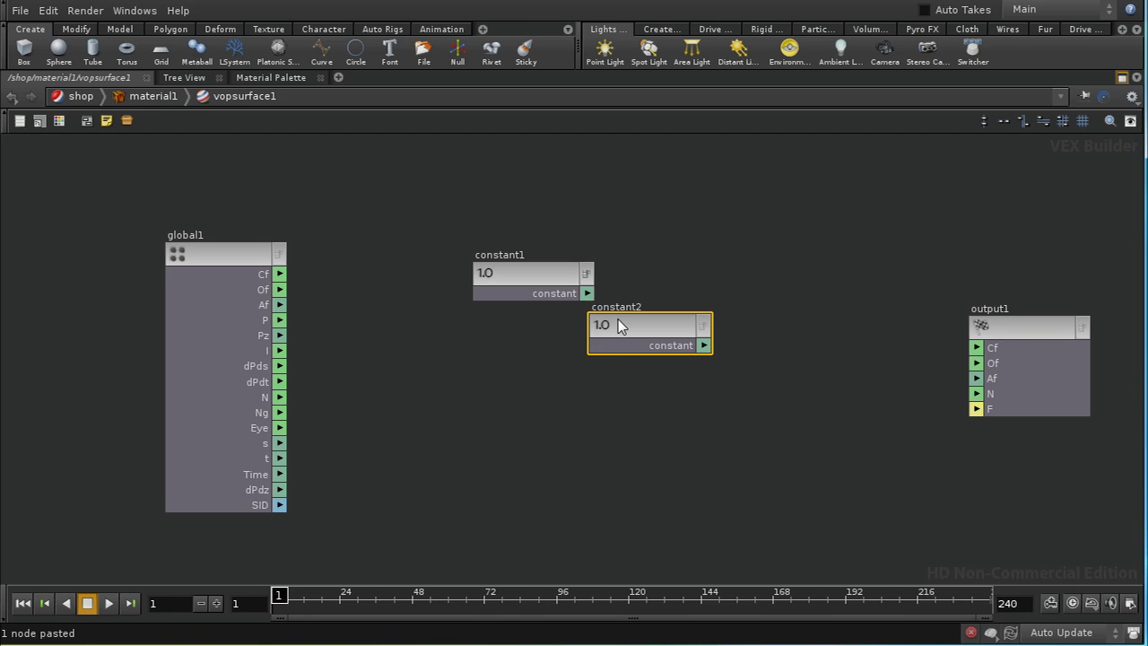
click(507, 368)
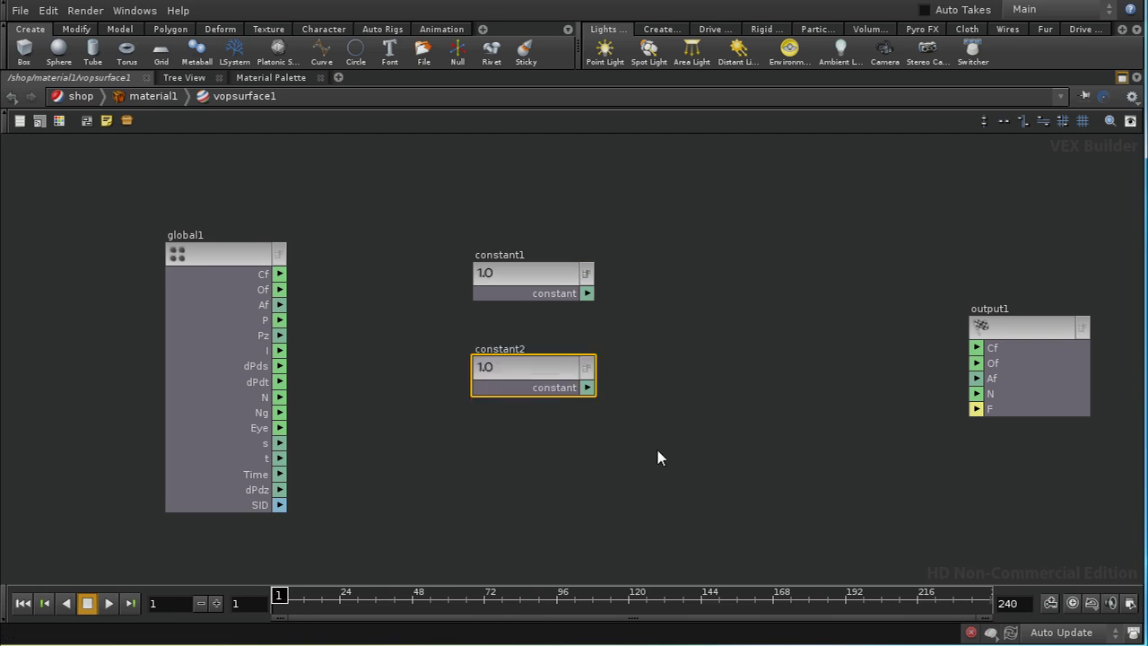
middle_drag(659, 456, 423, 469)
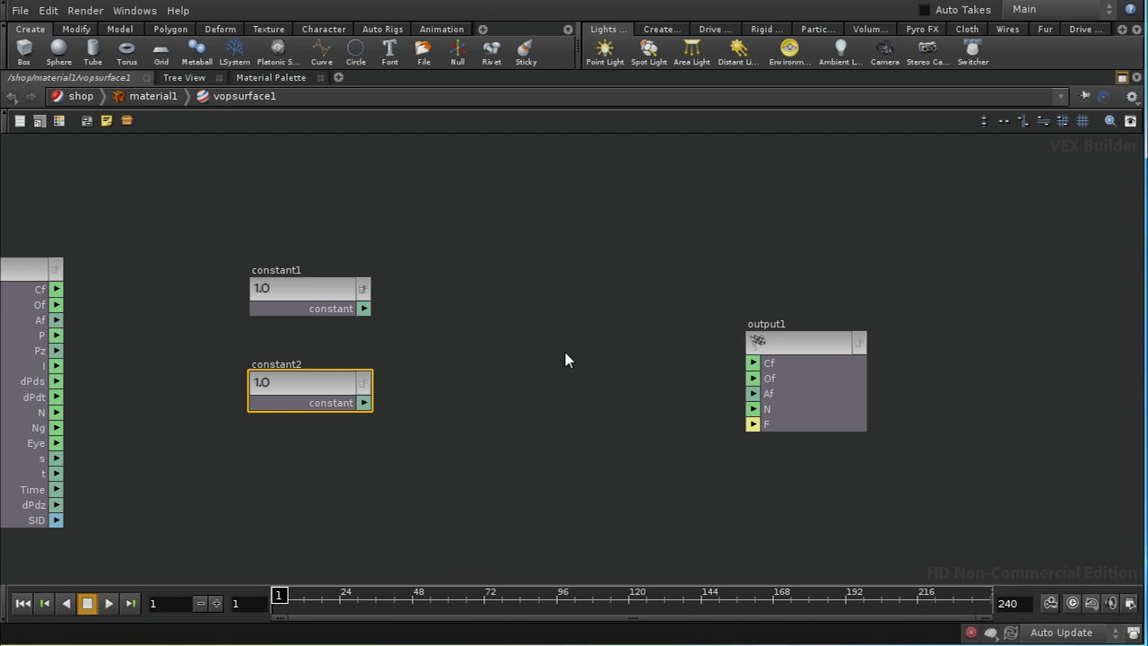
Step: Add an Add node, add1, and wire constant1 and constant2 into it
key(Tab)
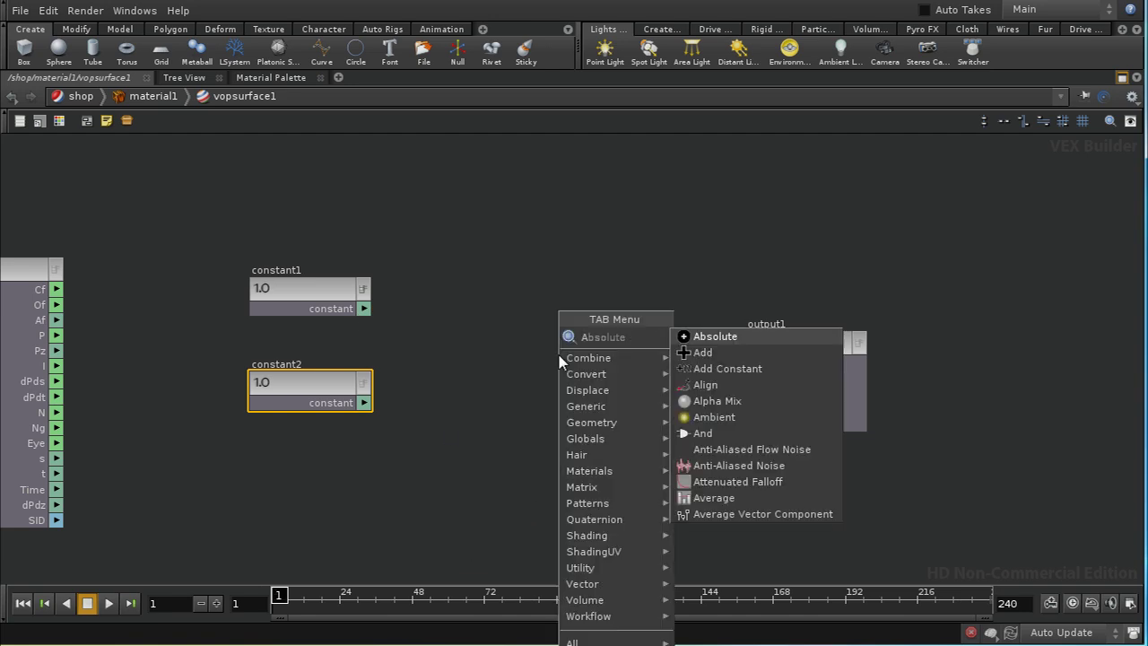
text(add)
click(690, 334)
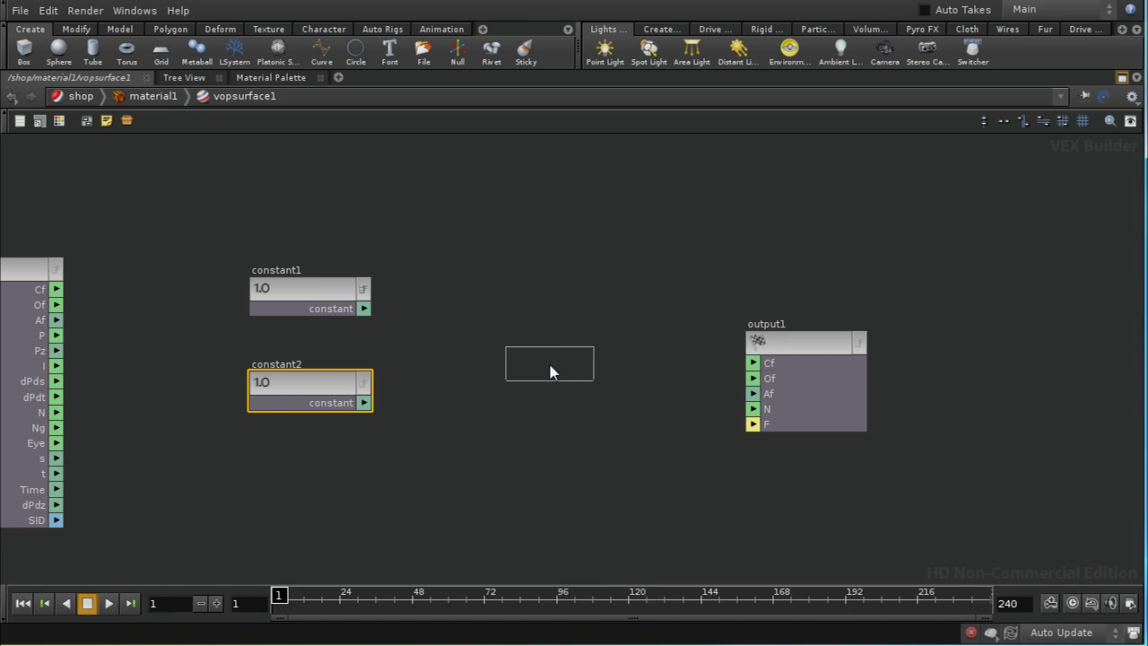
click(534, 363)
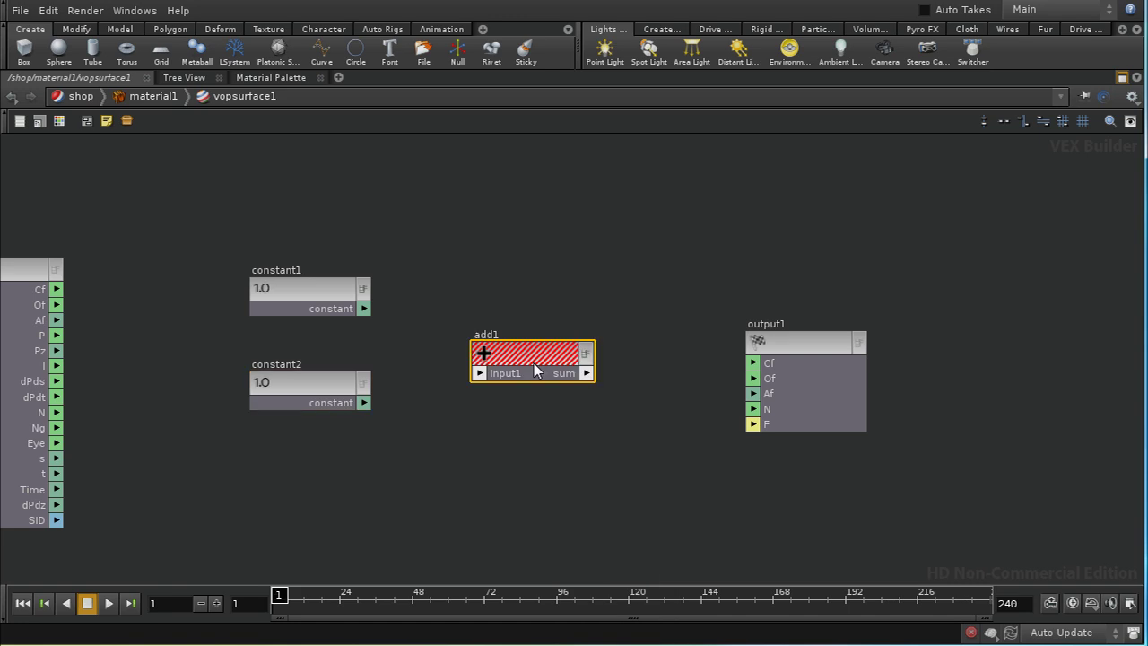
click(368, 309)
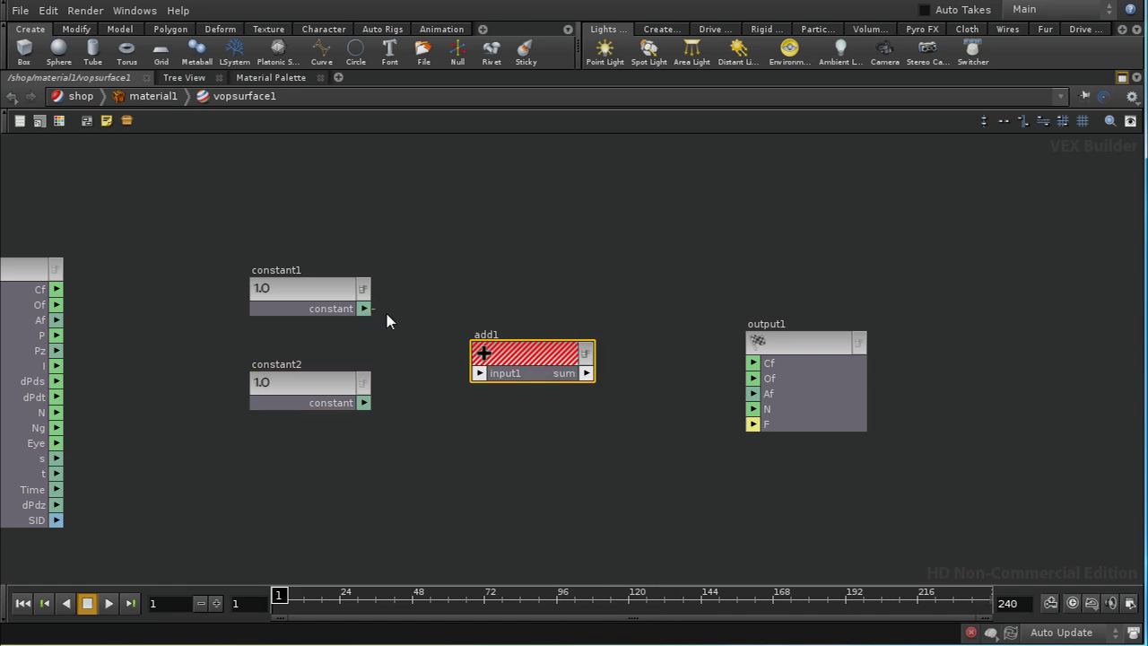
click(480, 373)
click(364, 402)
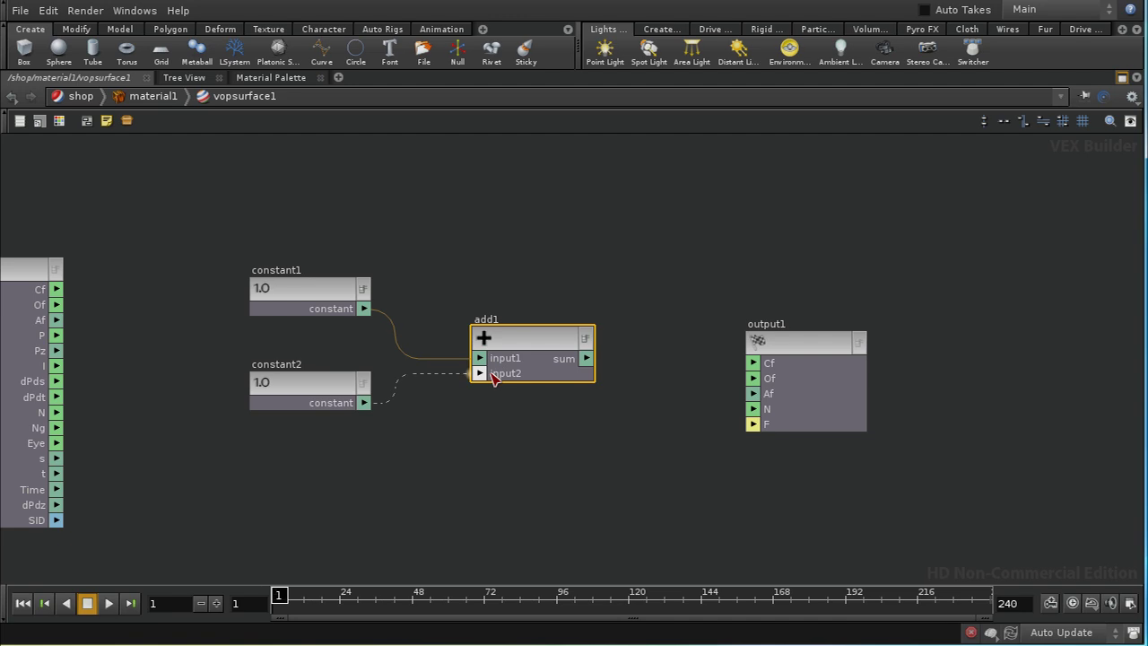
click(492, 374)
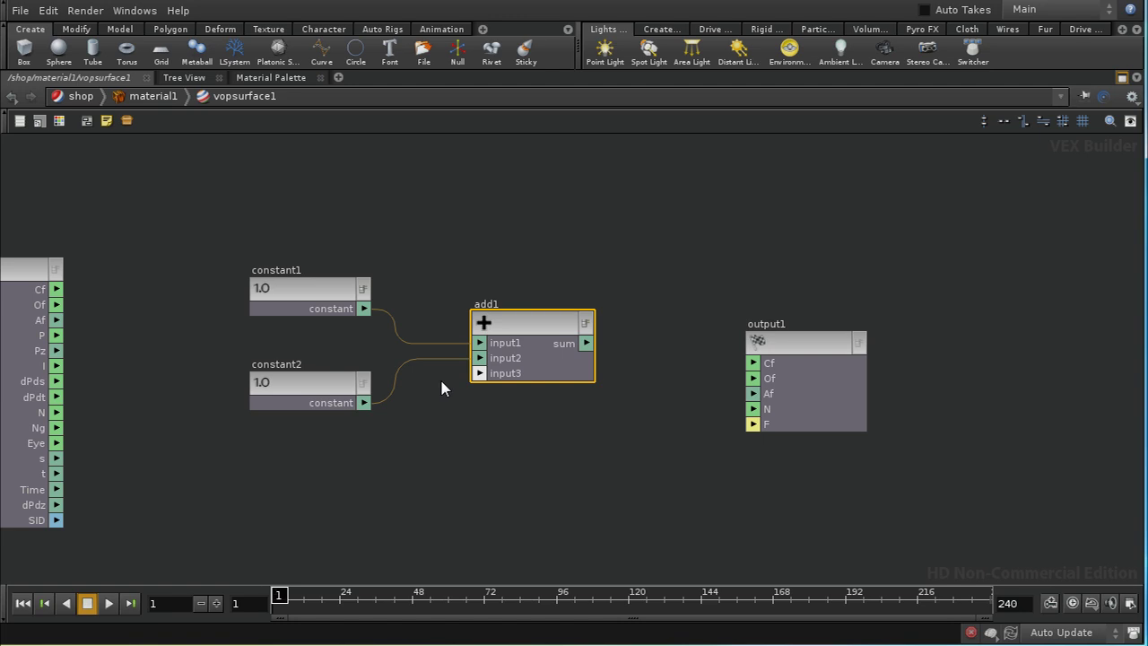
Step: Rewire constant1 to add1's input1 and constant2 to input2, then tidy the layout
drag(479, 358, 427, 375)
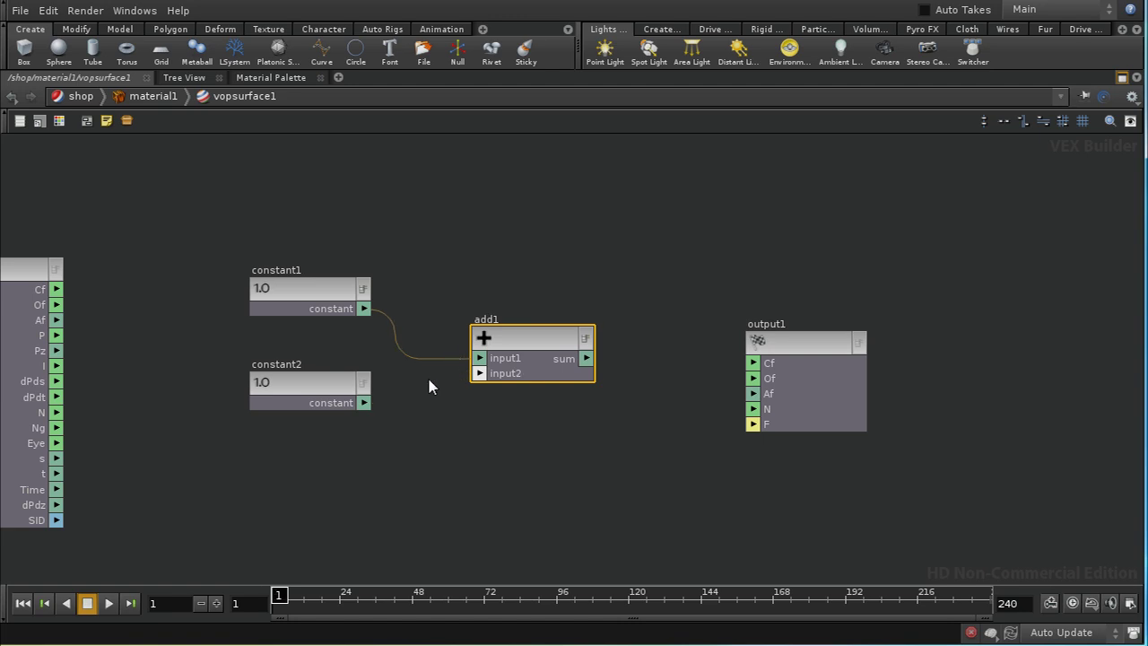
click(477, 359)
click(446, 318)
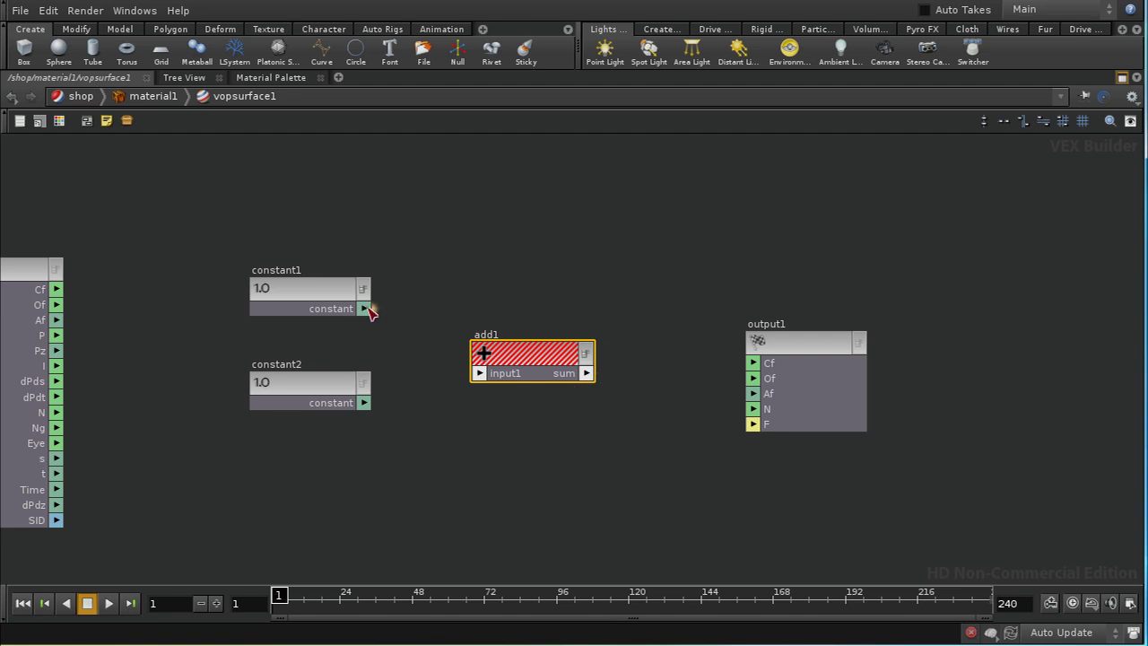
mouse_move(366, 309)
mouse_down()
mouse_move(452, 378)
mouse_move(480, 373)
mouse_up()
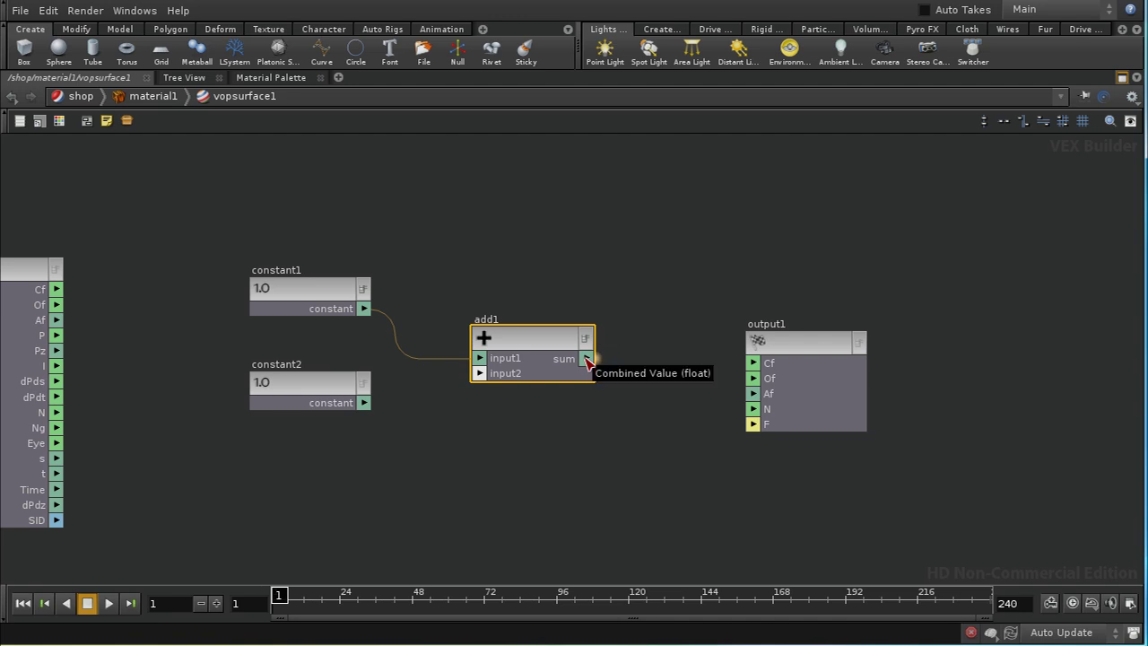
drag(364, 403, 480, 373)
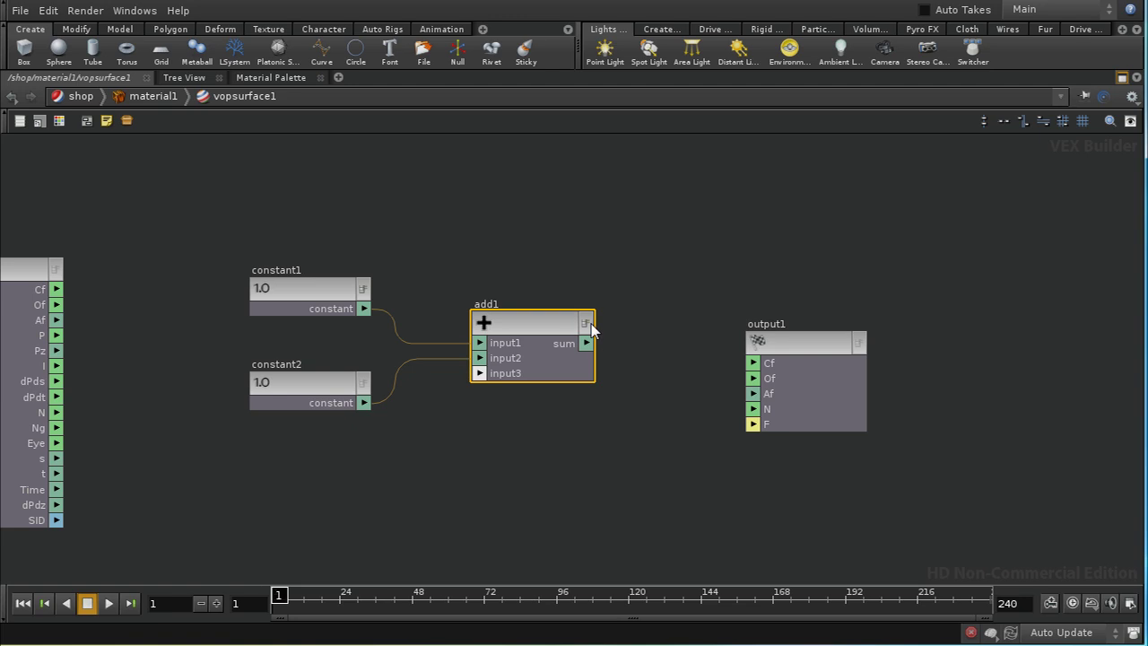
drag(315, 385, 311, 364)
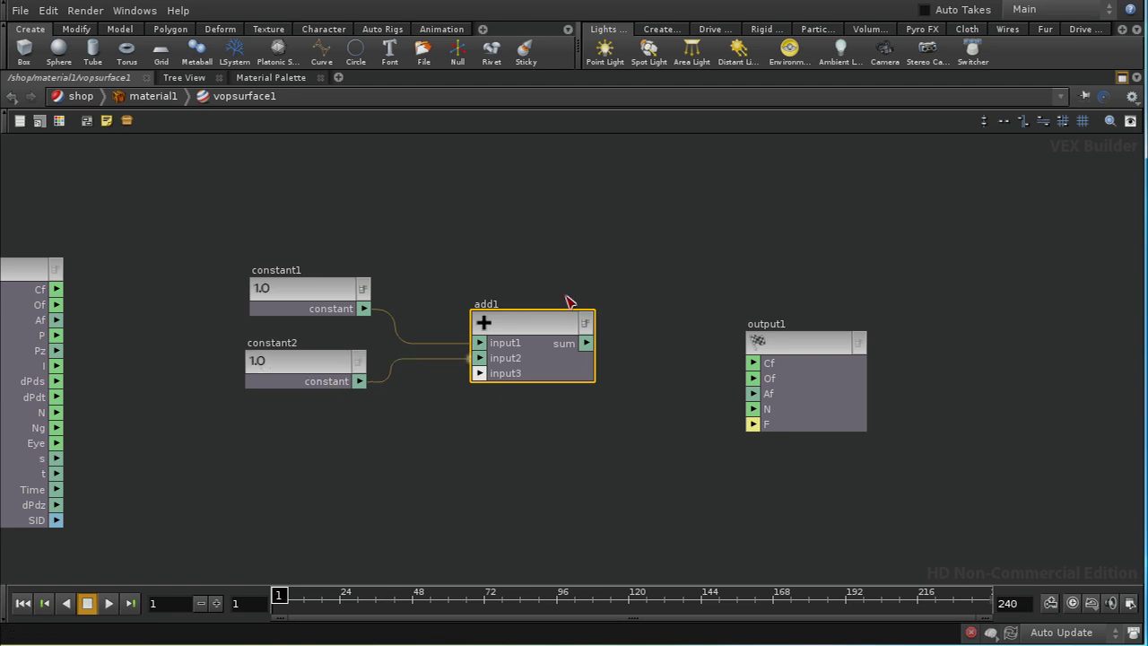
middle_drag(614, 445, 492, 443)
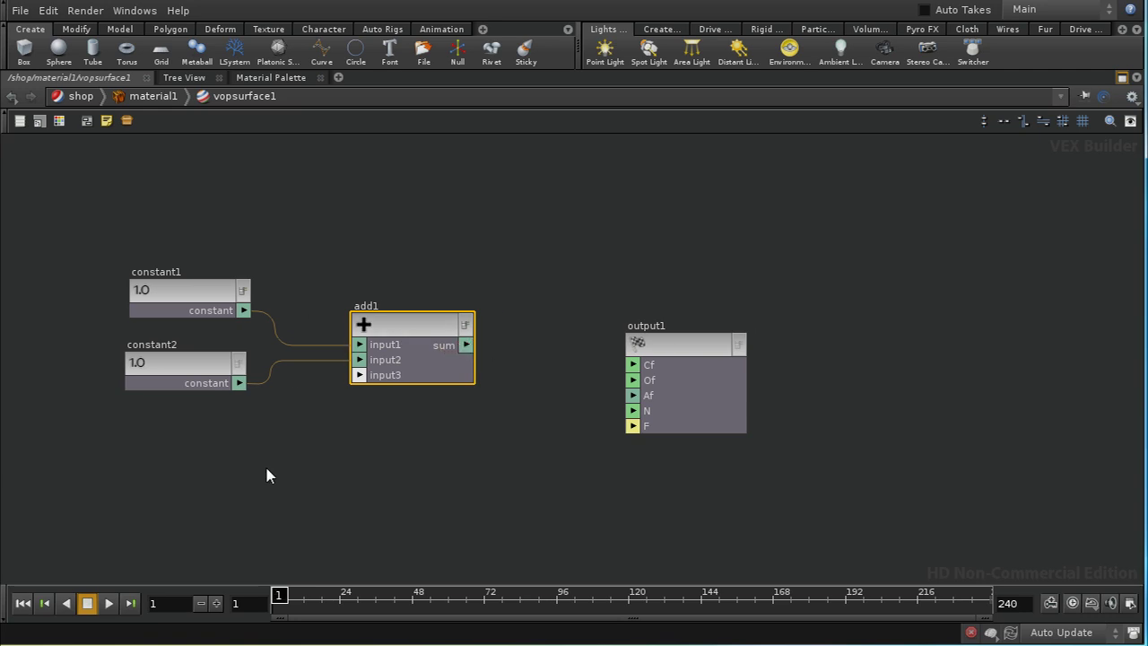
middle_drag(239, 490, 387, 439)
Step: Duplicate constant2 as constant3 and set its Constant Type to 3 Floats (vector)
click(339, 325)
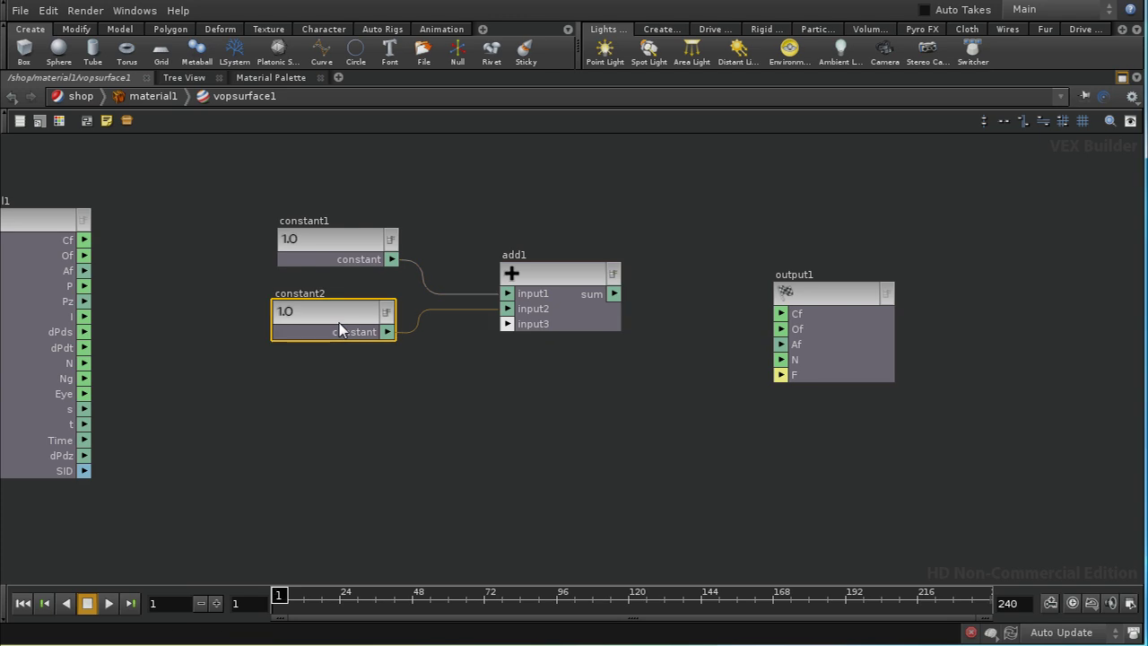
key(ctrl+c)
key(ctrl+v)
drag(426, 368, 294, 399)
key(p)
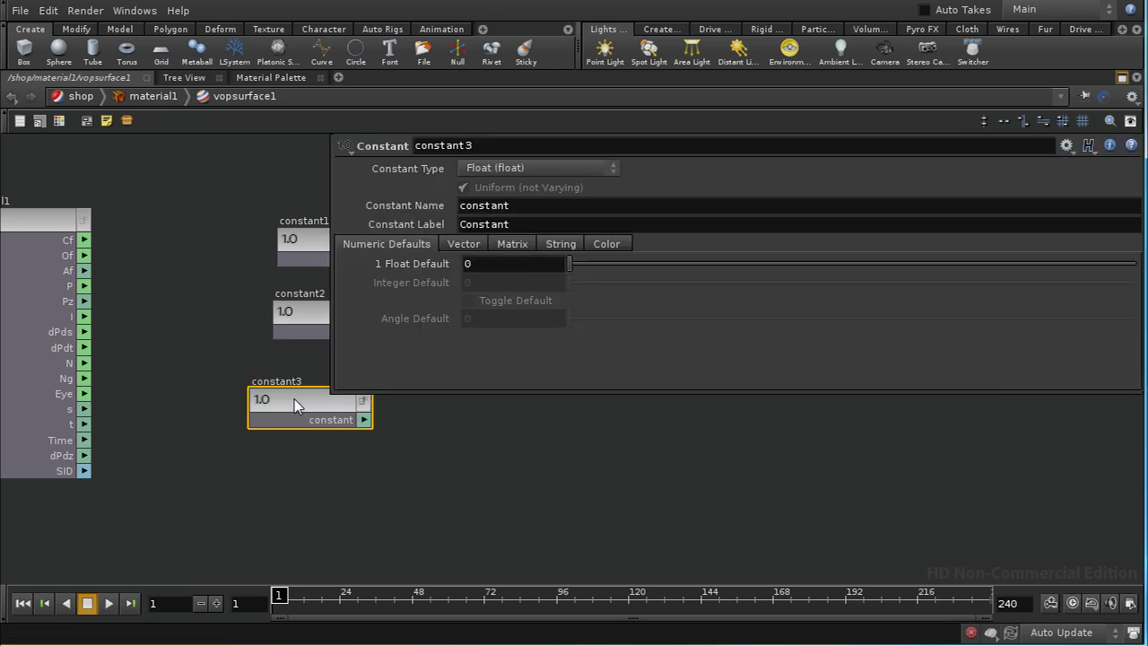
click(574, 168)
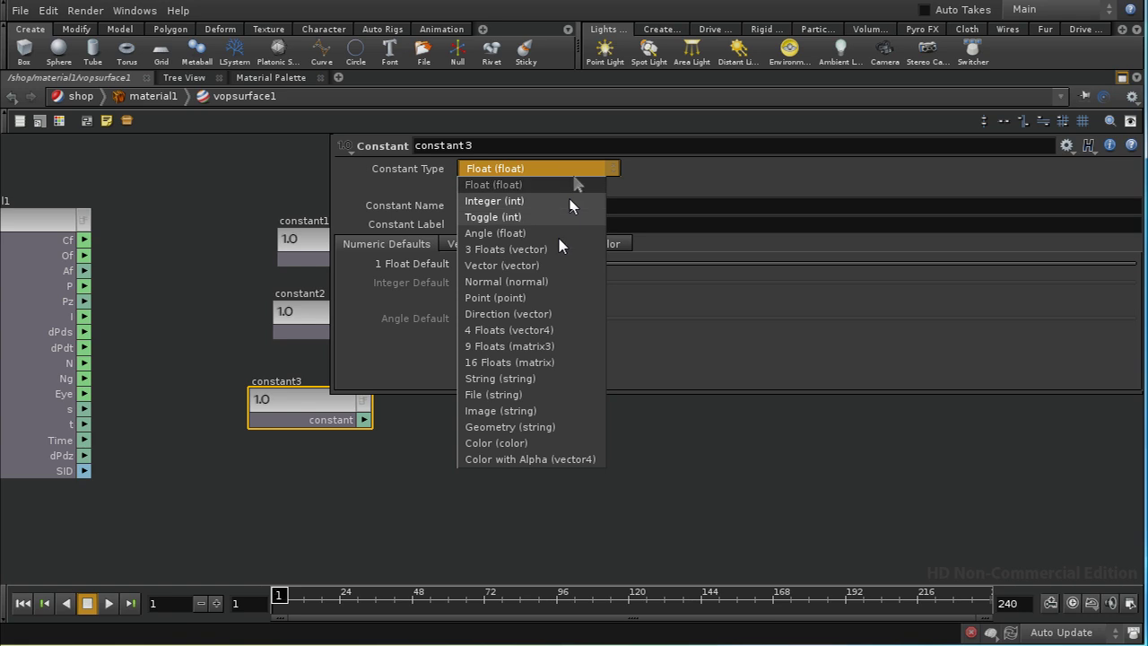
click(520, 249)
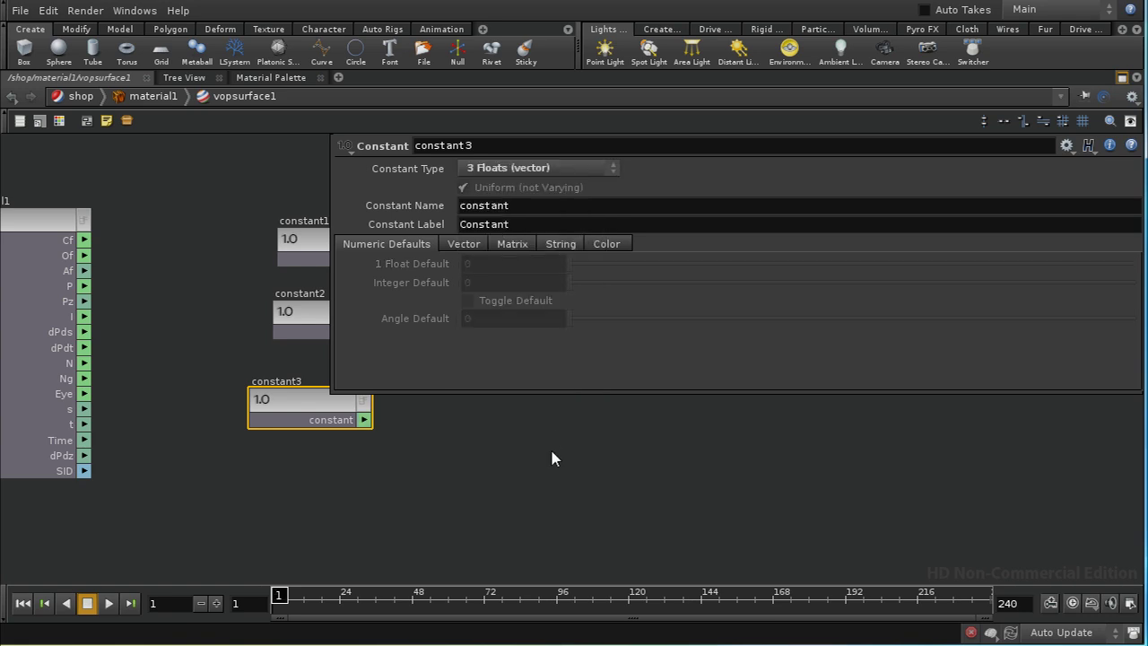
click(552, 452)
Step: Wire constant3 into add1's input1 in place of constant1, moving it to the top
click(364, 420)
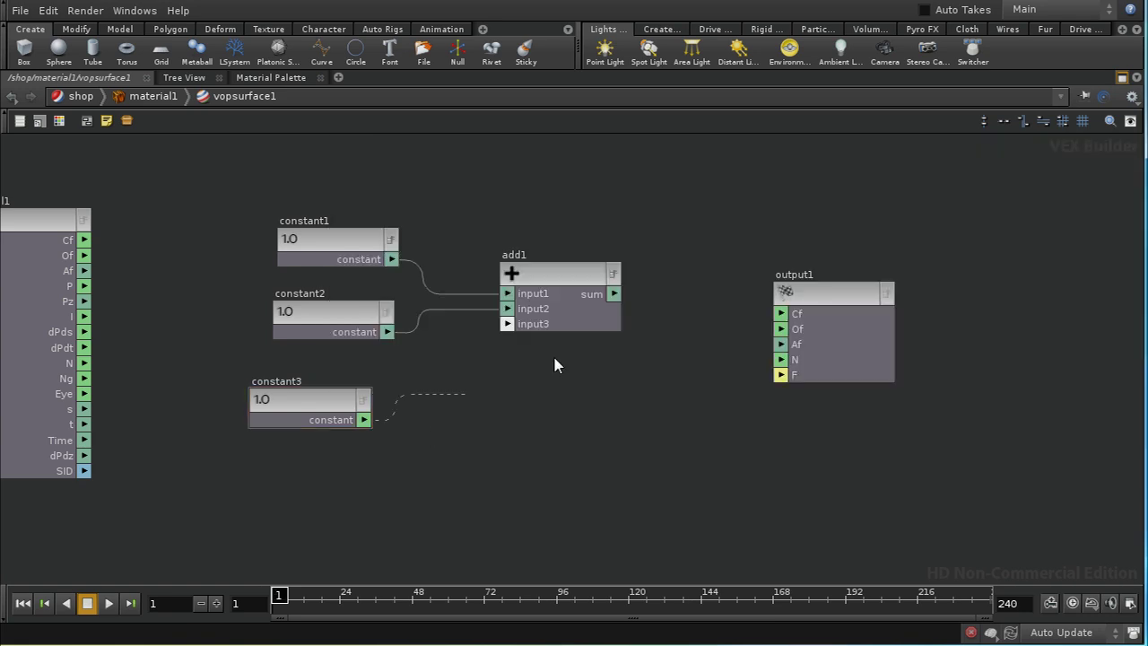
click(509, 324)
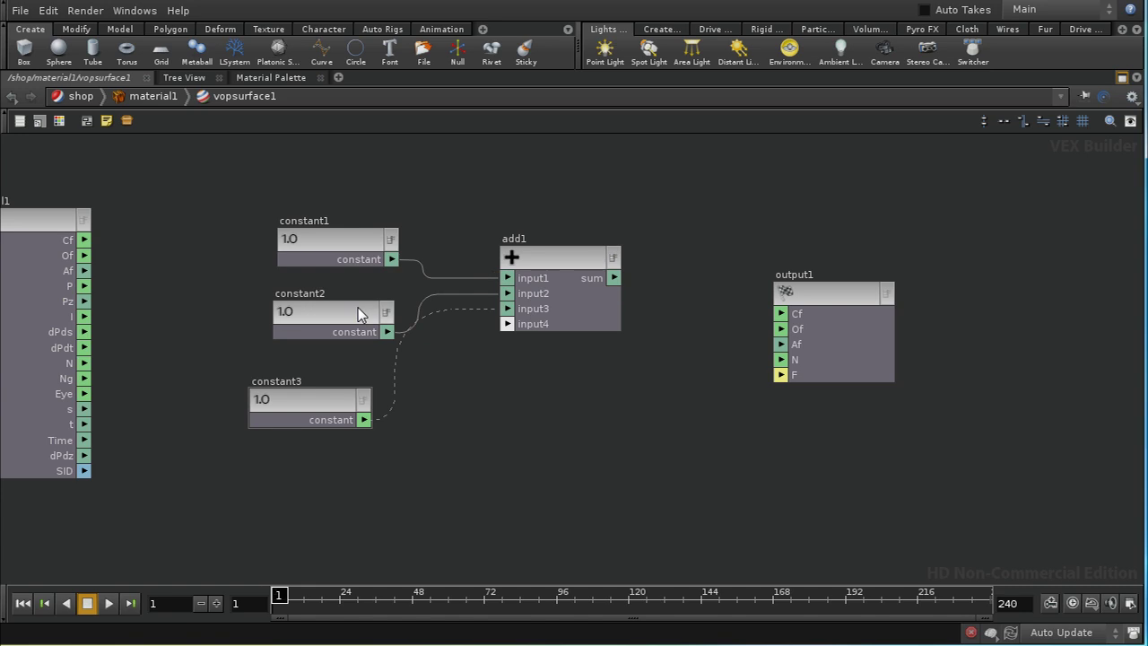
drag(358, 307, 341, 294)
drag(318, 234, 284, 217)
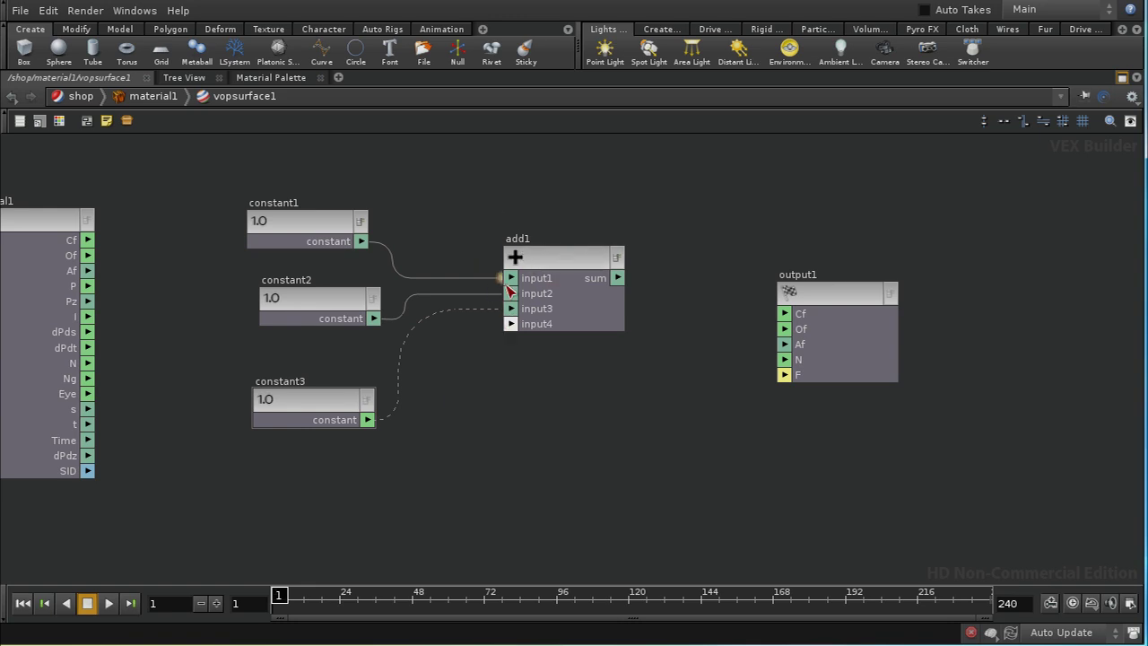
click(370, 421)
click(513, 281)
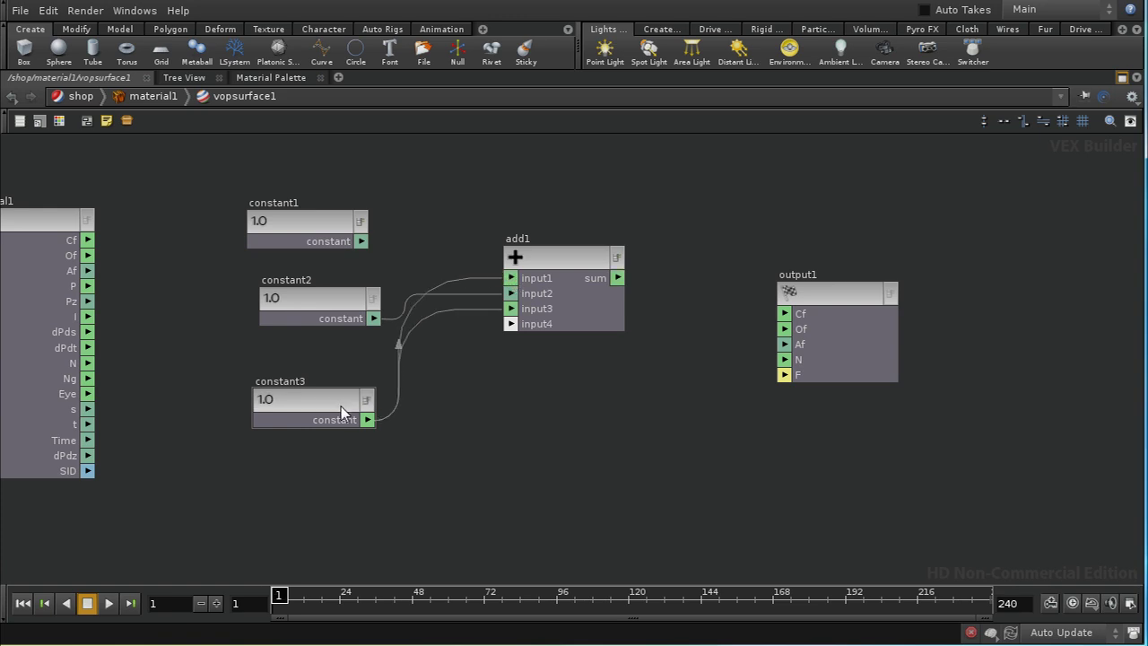
drag(341, 410, 385, 183)
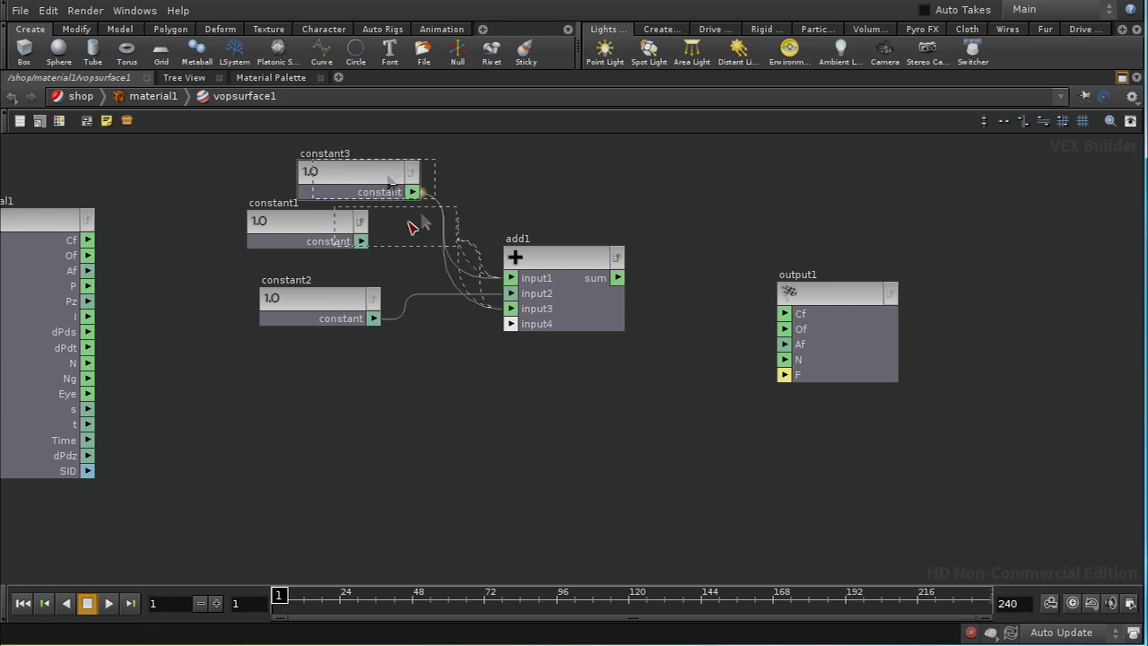
Step: Remove the extra wire into add1's input3 and tidy the constant nodes
click(508, 310)
click(457, 339)
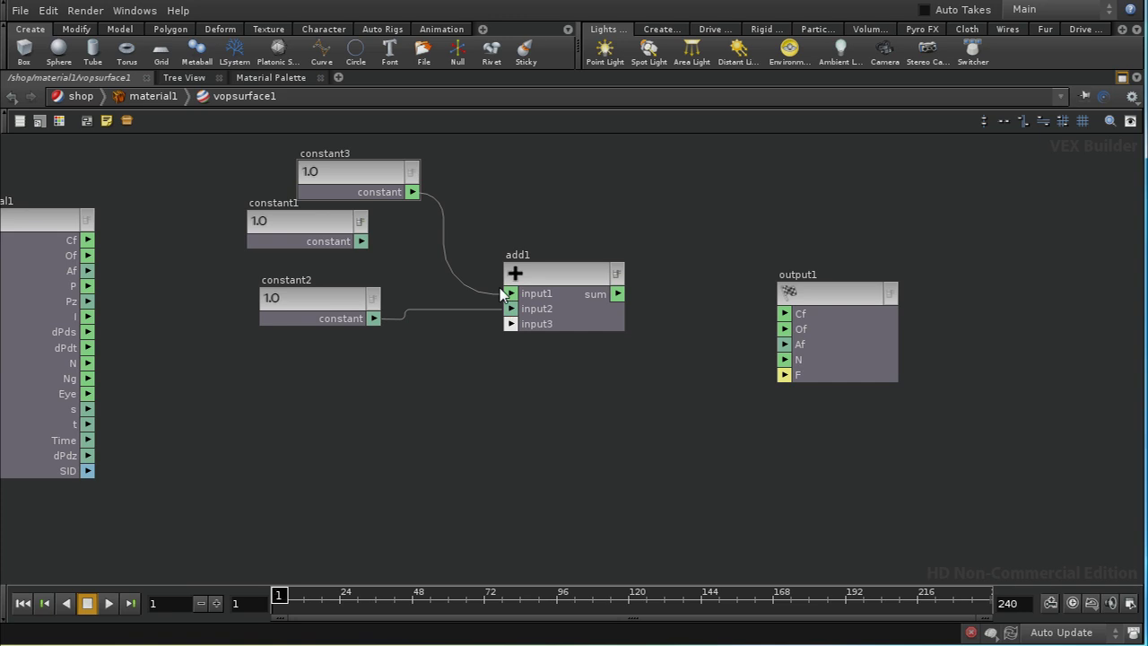
drag(321, 224, 263, 228)
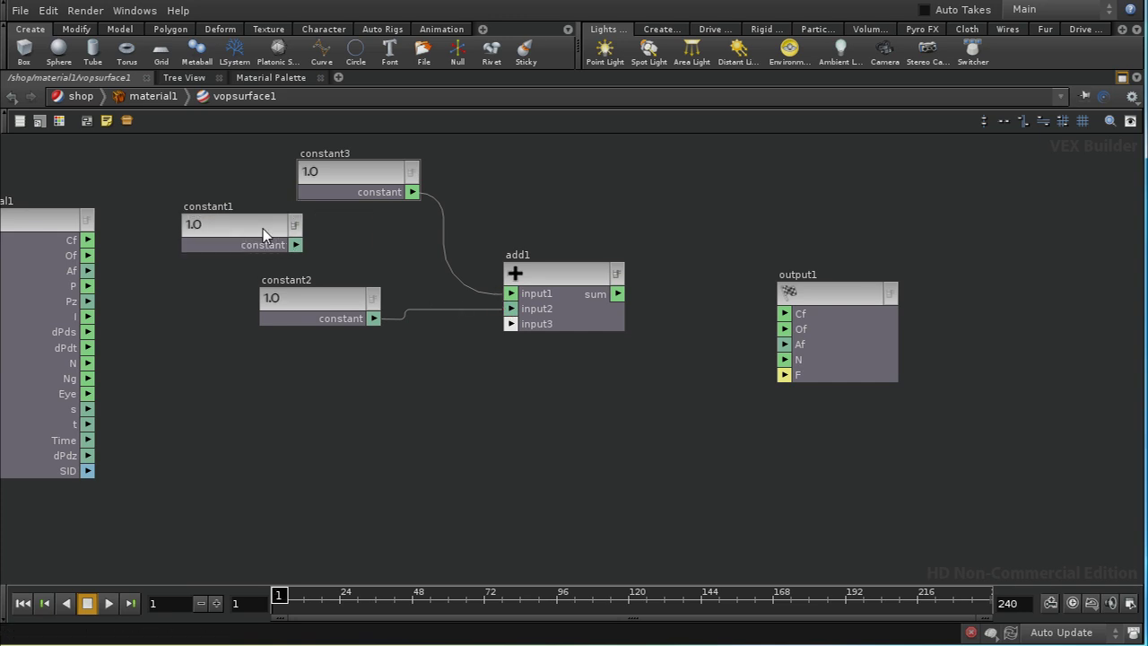
click(359, 176)
drag(359, 177, 337, 184)
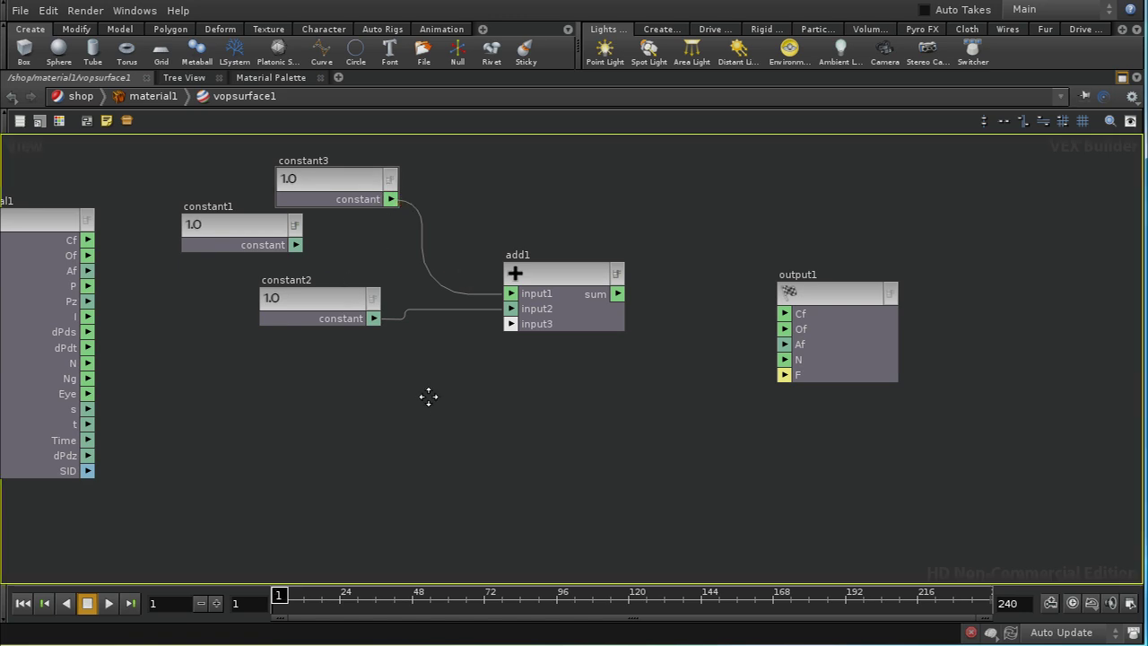
middle_drag(427, 395, 341, 433)
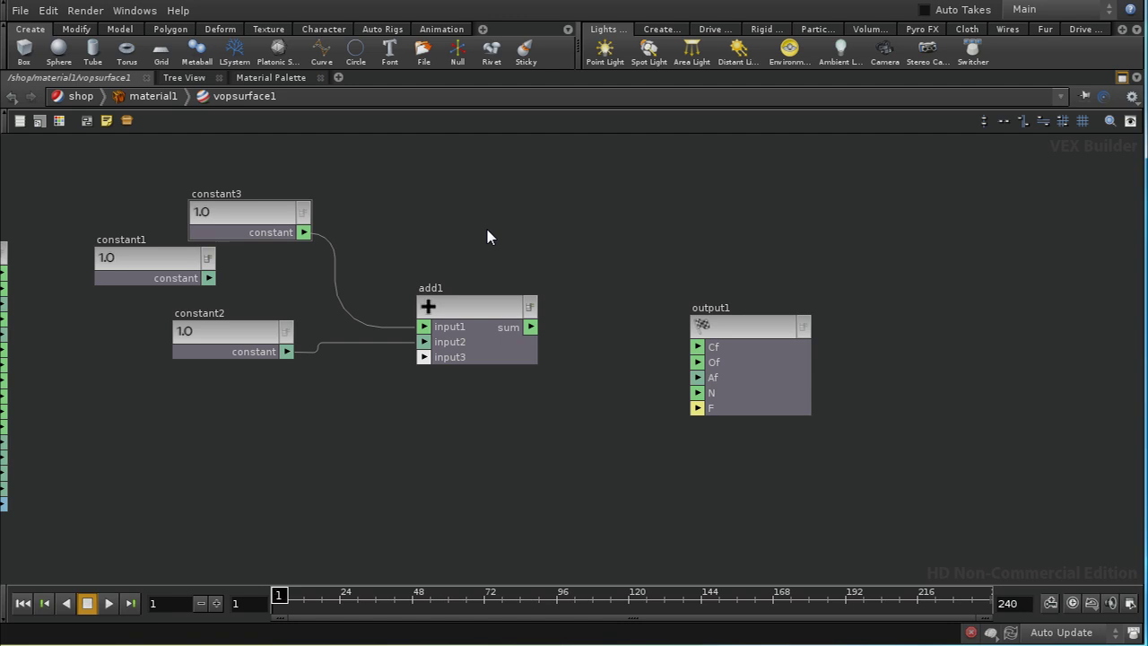
Step: Add a Multiply node, multiply1, wire constants into it, and delete add1
key(Tab)
text(mu)
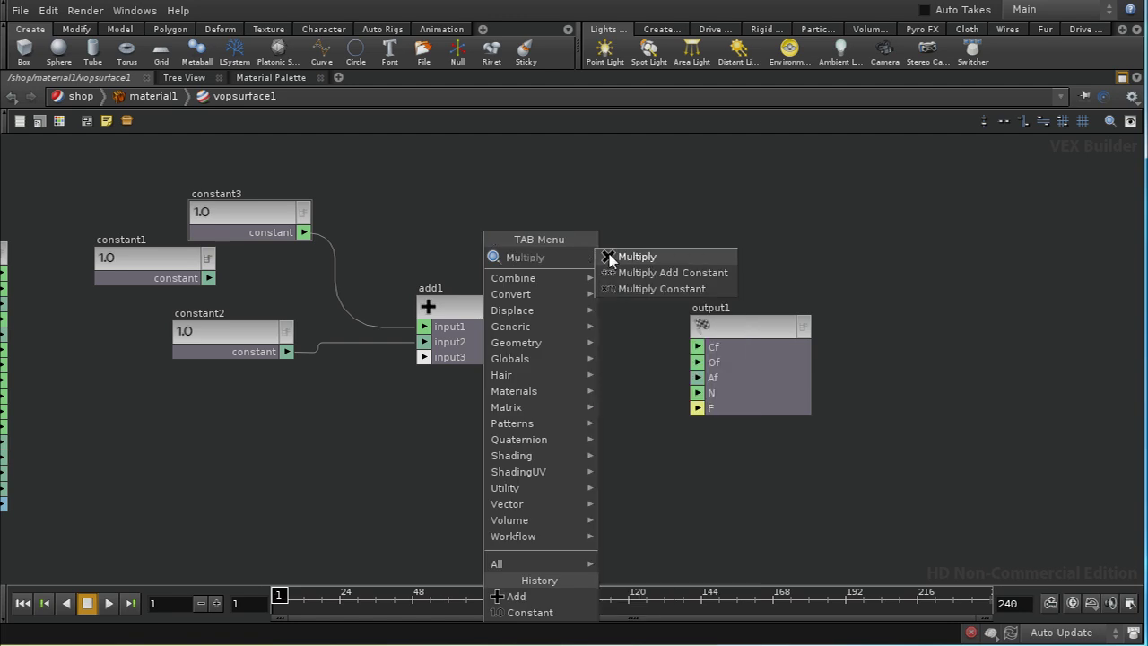
click(610, 257)
click(496, 229)
drag(209, 278, 440, 235)
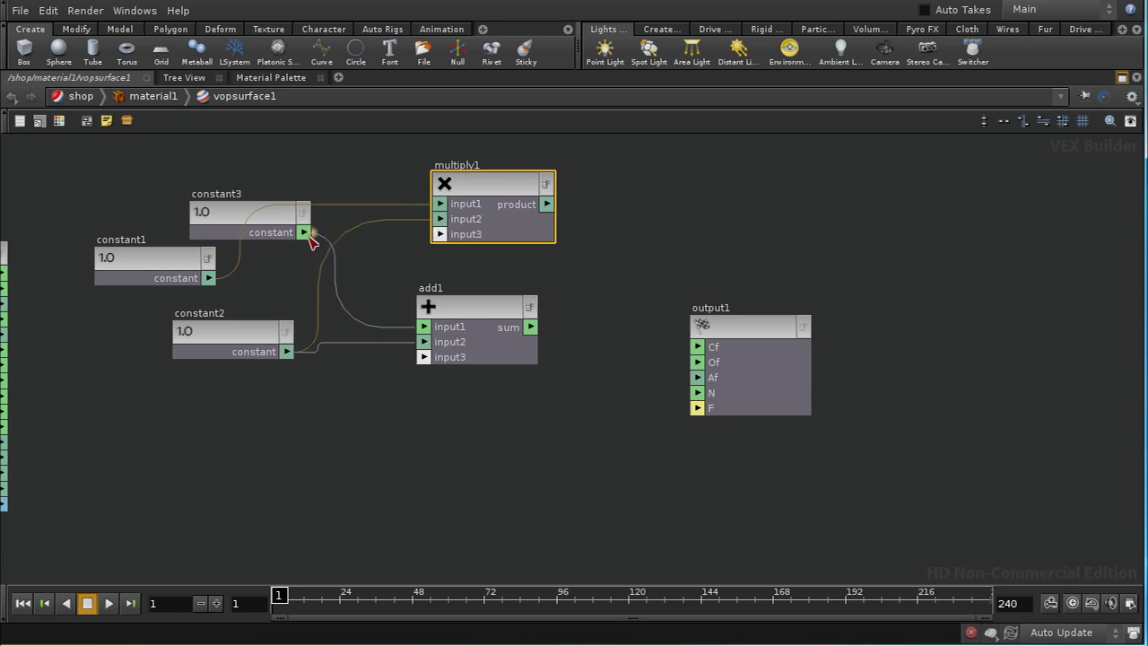
drag(305, 233, 440, 205)
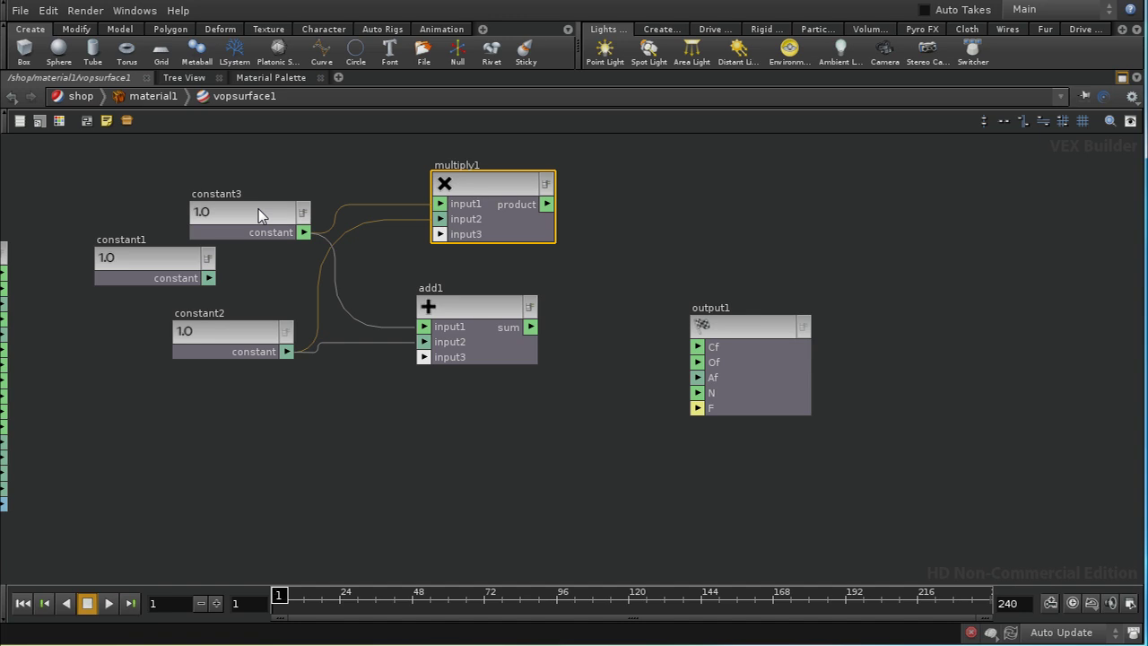
drag(258, 209, 243, 180)
drag(446, 311, 463, 312)
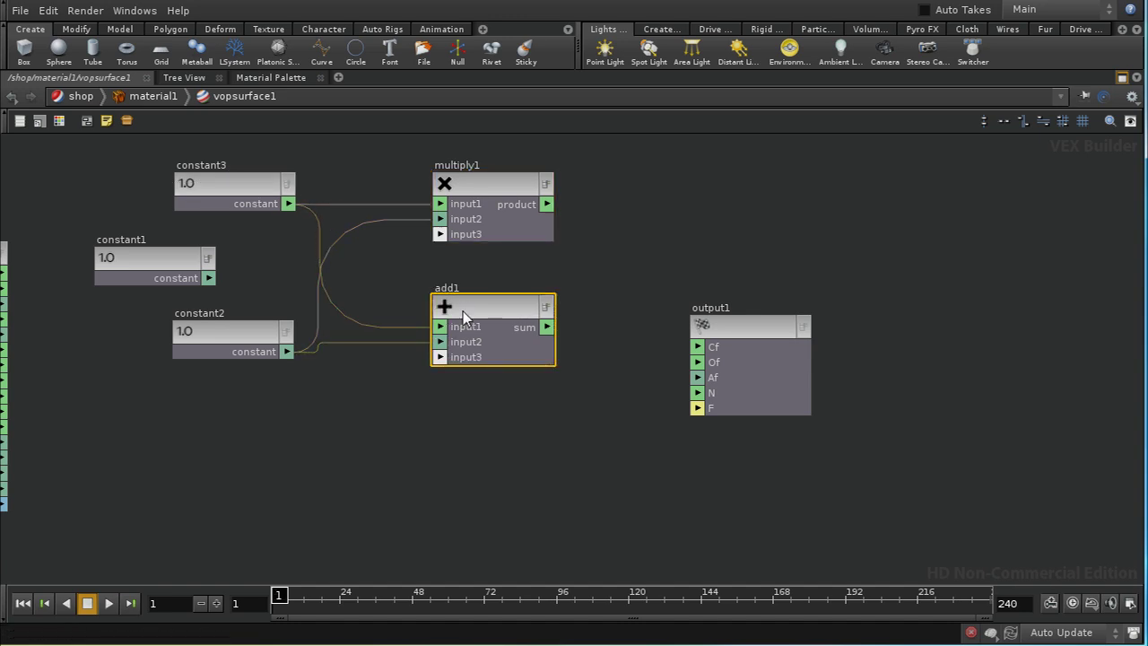
key(Delete)
Step: Try constant2 and constant3 on multiply1, then disconnect them and delete multiply1
drag(489, 199, 492, 236)
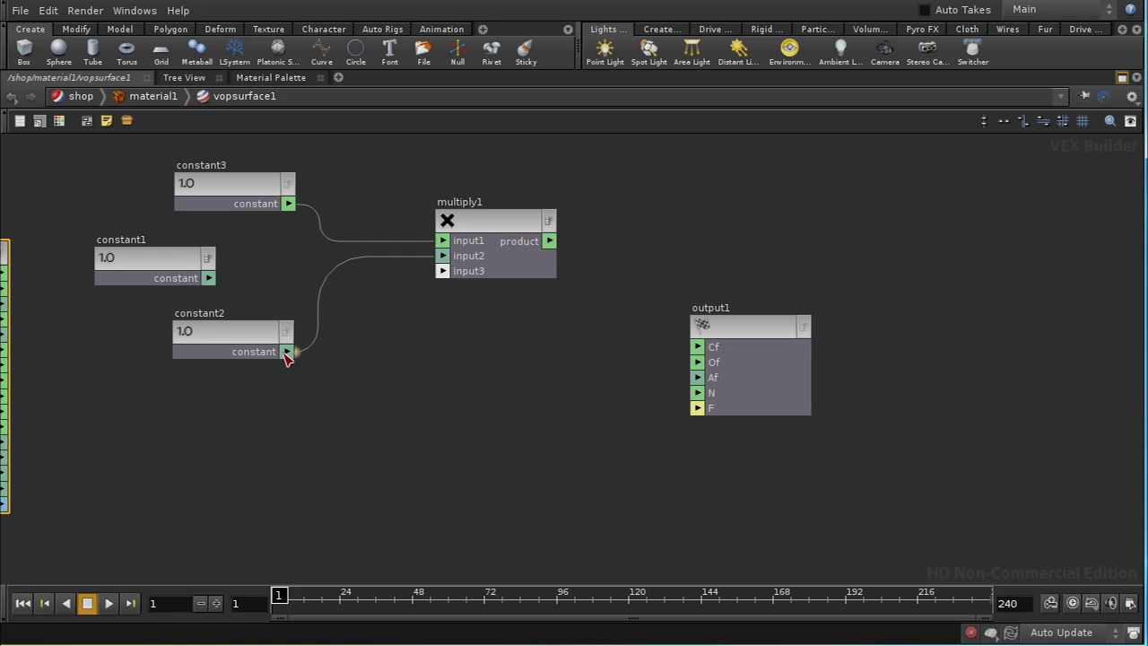
drag(287, 352, 442, 241)
drag(289, 204, 442, 256)
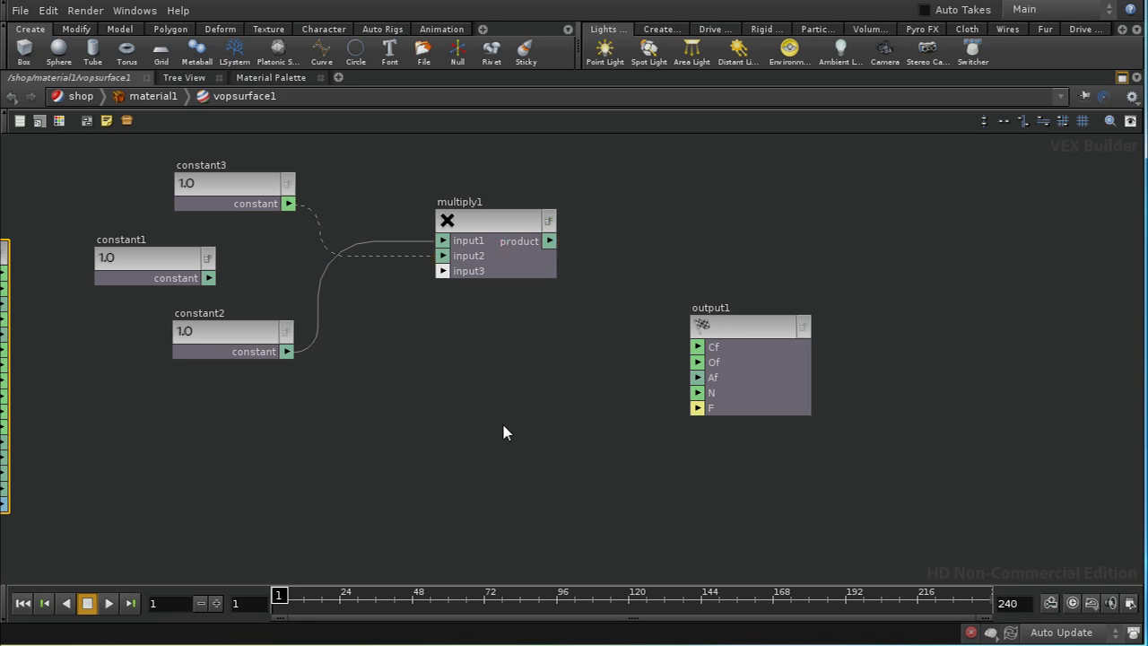
drag(442, 270, 363, 290)
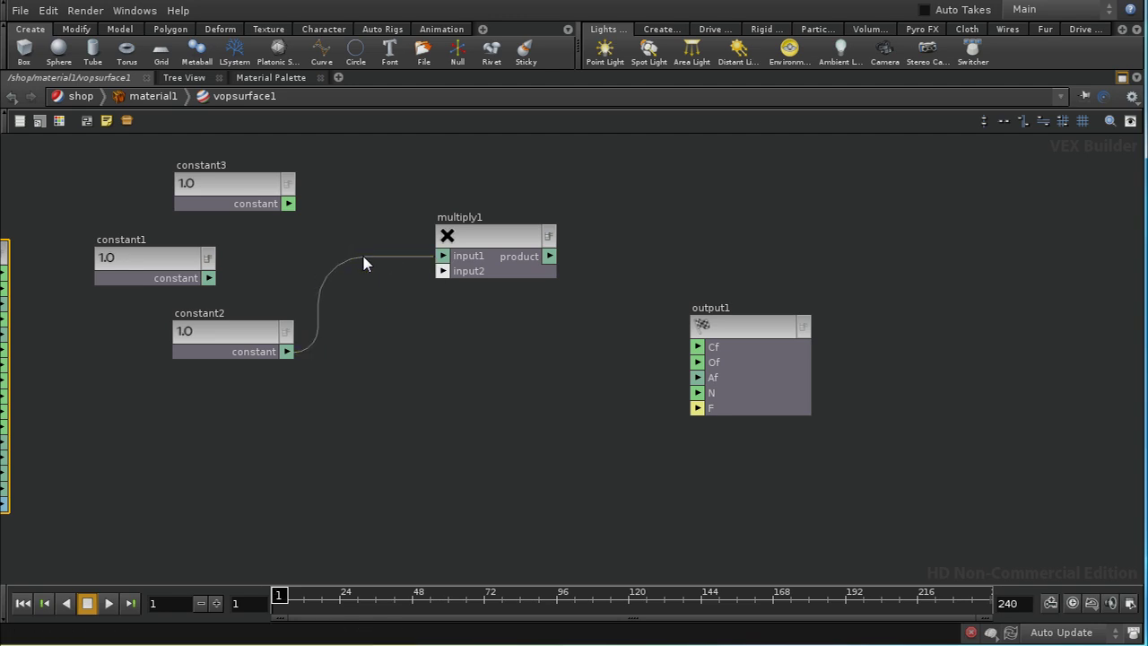
drag(431, 257, 380, 296)
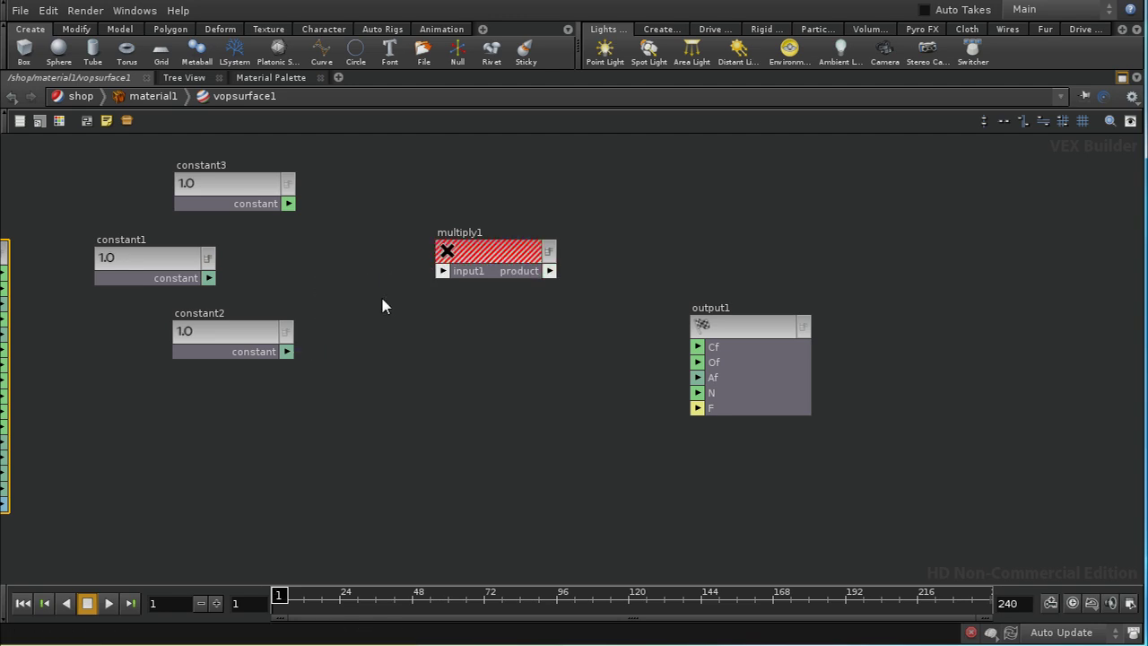
click(483, 252)
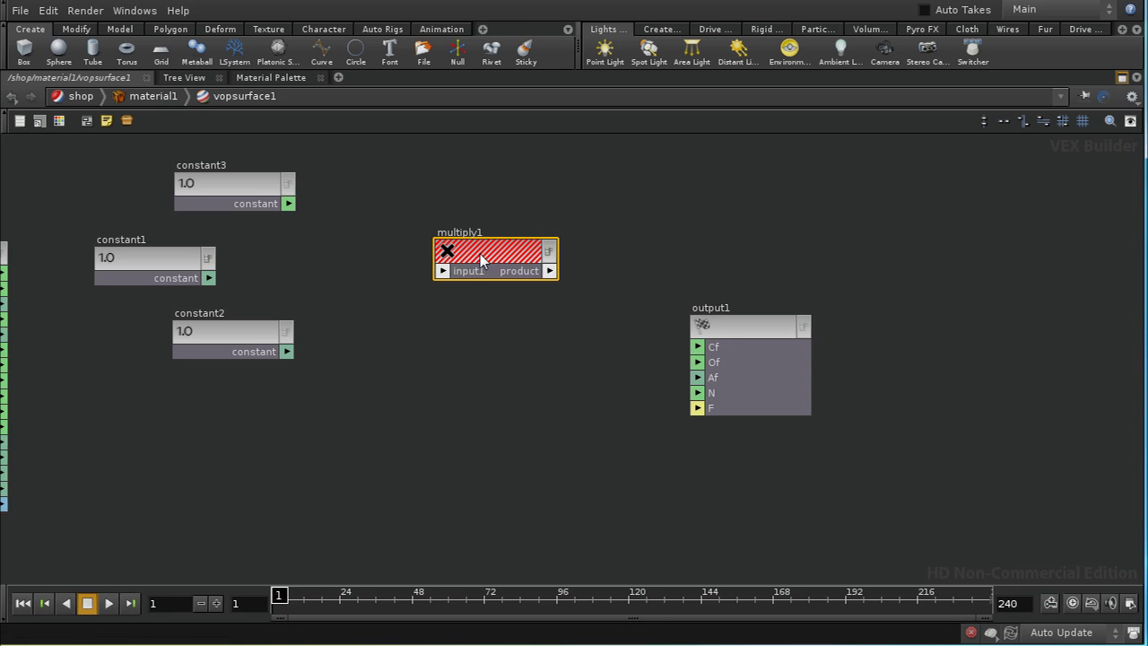
key(Delete)
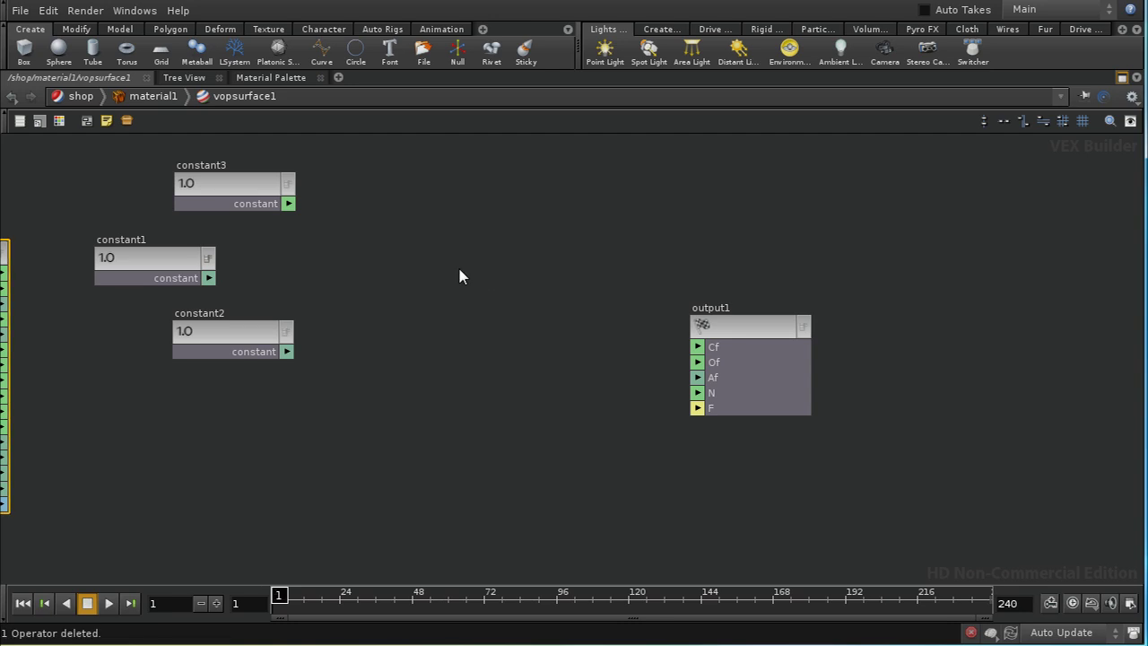
key(Tab)
Step: Create a Random node, random1, with constant3 wired into its pos input, and show its parameters
text(ran)
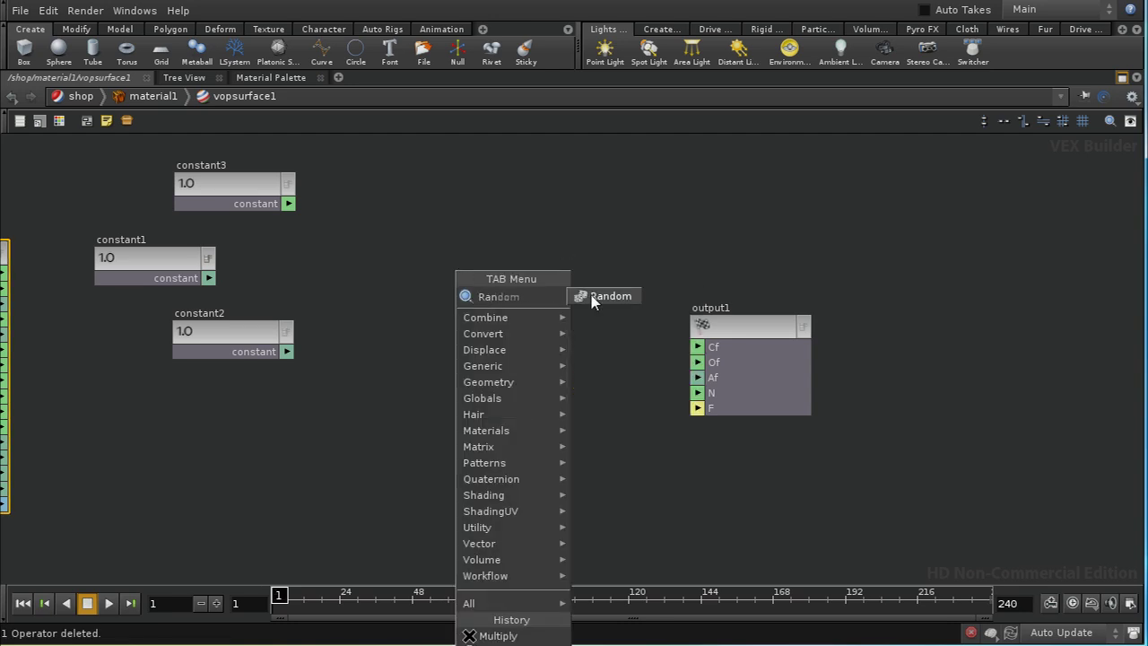
click(592, 298)
click(458, 238)
drag(437, 234, 482, 233)
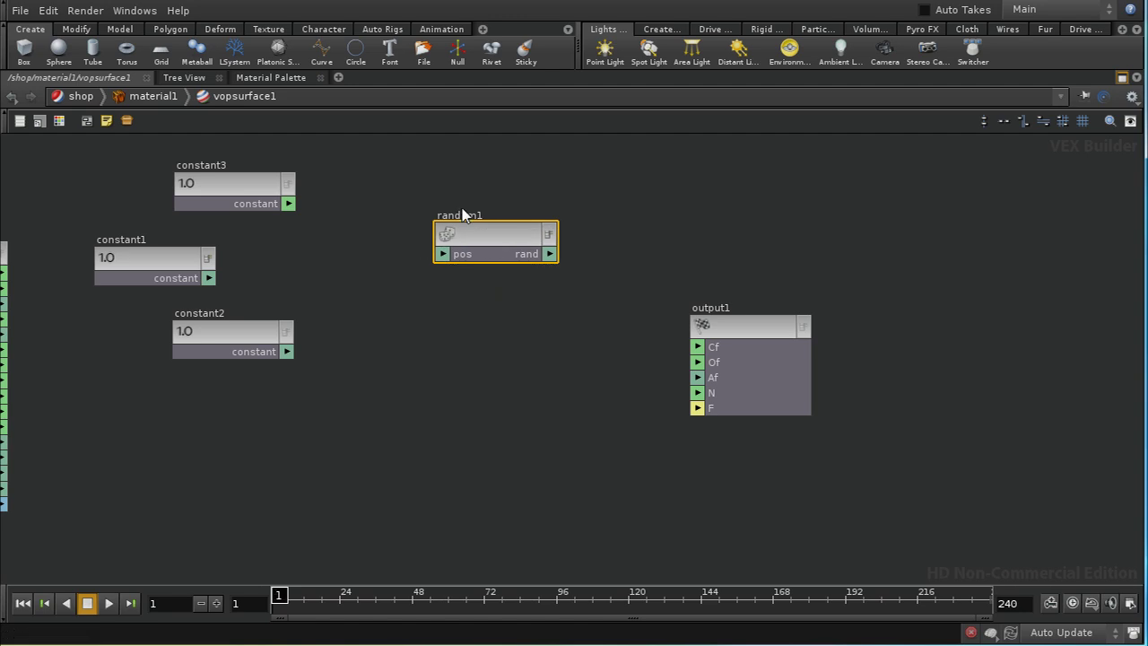
click(288, 204)
click(442, 254)
drag(249, 187, 274, 206)
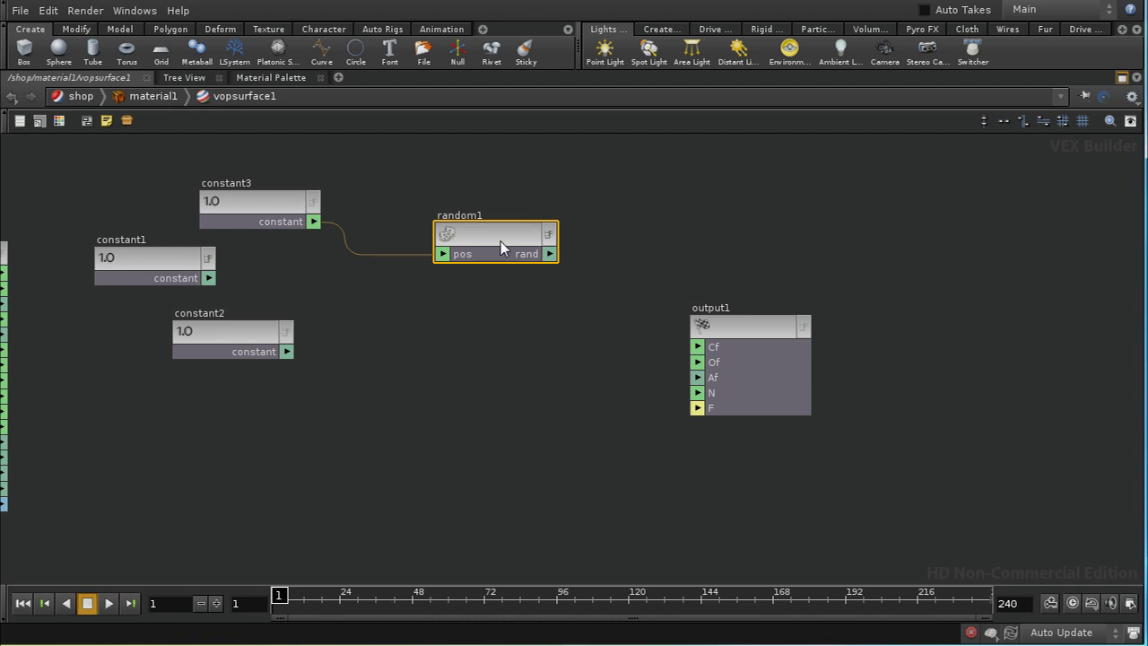
key(p)
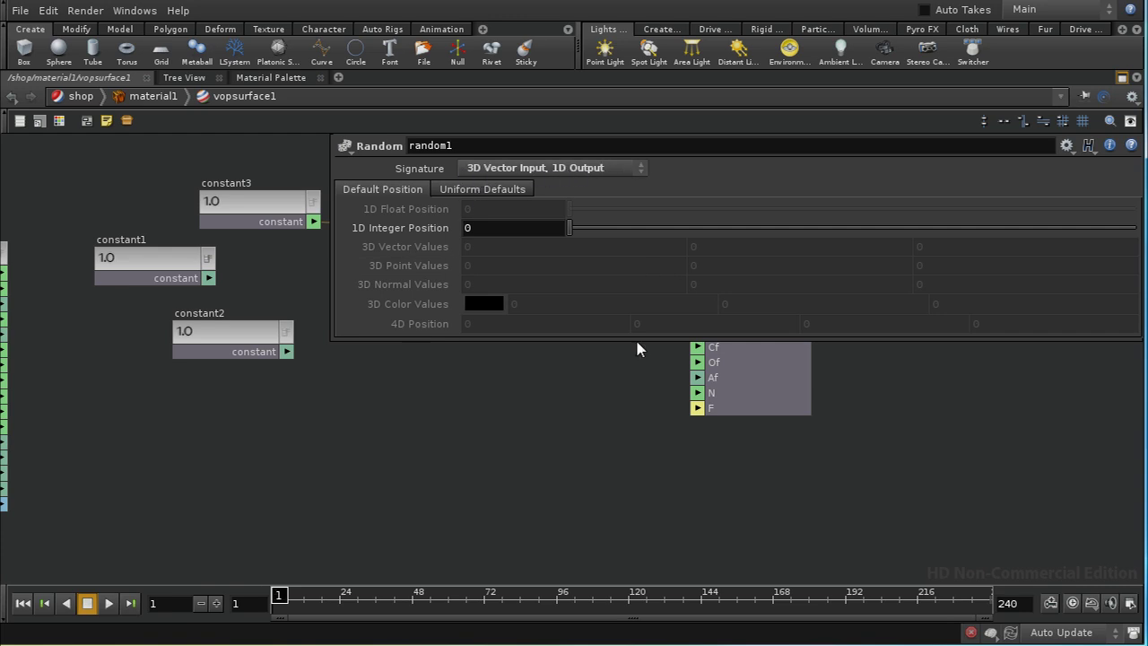
Step: Place constant3 beside random1 and set random1's Signature to '3D Vector Input, 3D Color'
middle_drag(308, 293, 41, 319)
drag(46, 269, 120, 303)
middle_drag(260, 384, 219, 377)
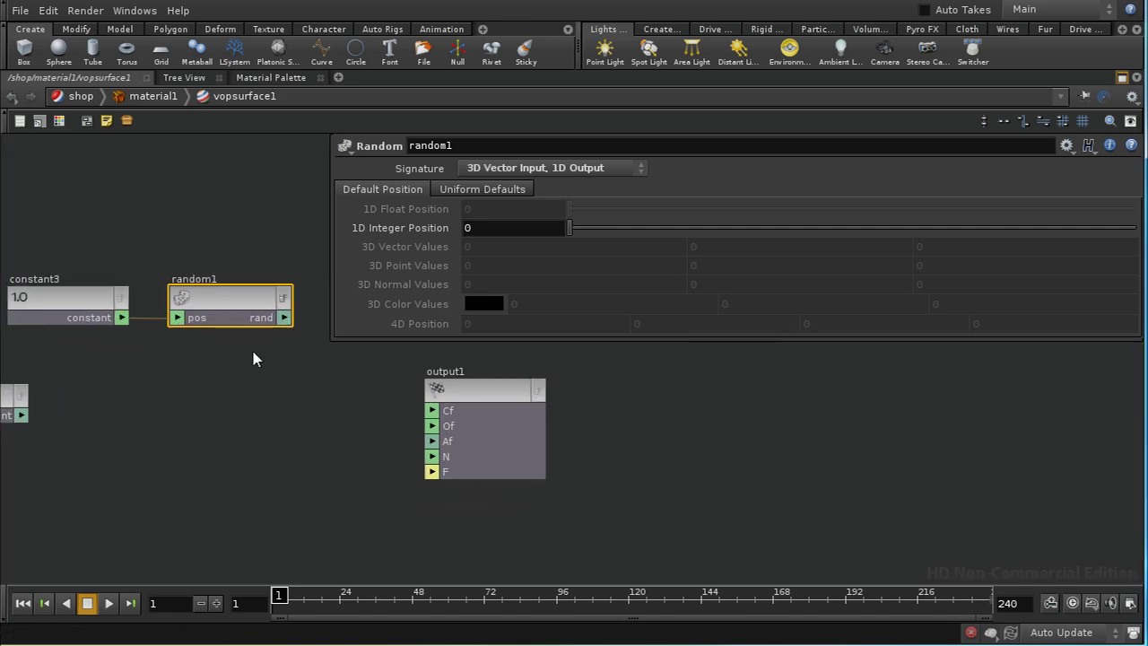
click(640, 176)
scroll(618, 495, down, 1)
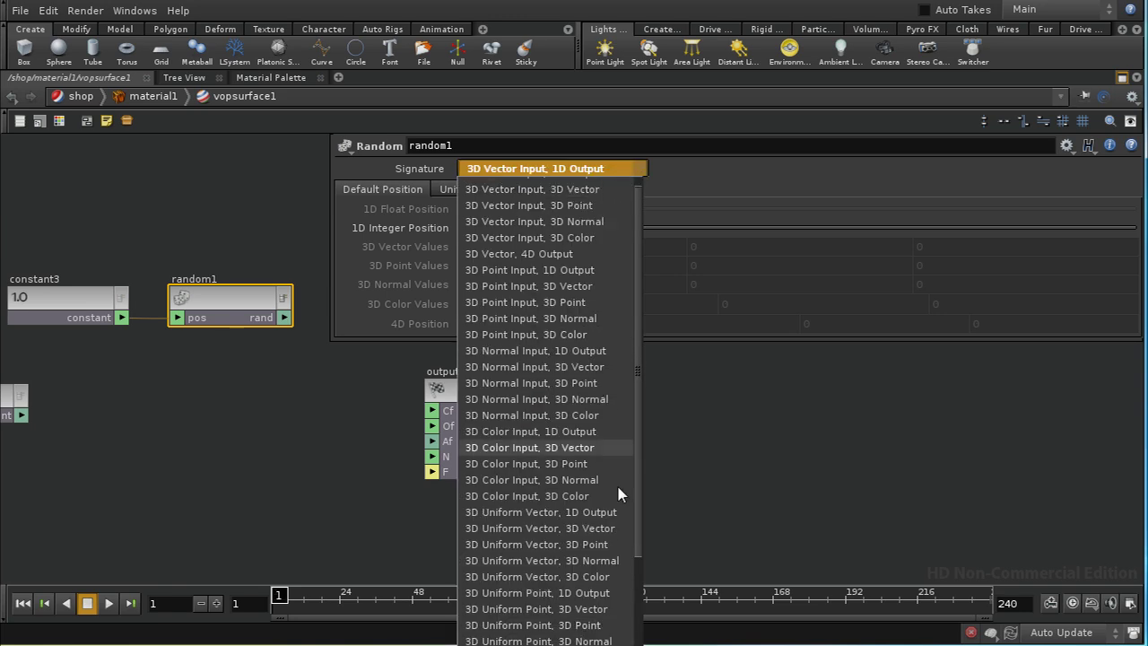
scroll(641, 639, down, 9)
scroll(657, 537, up, 5)
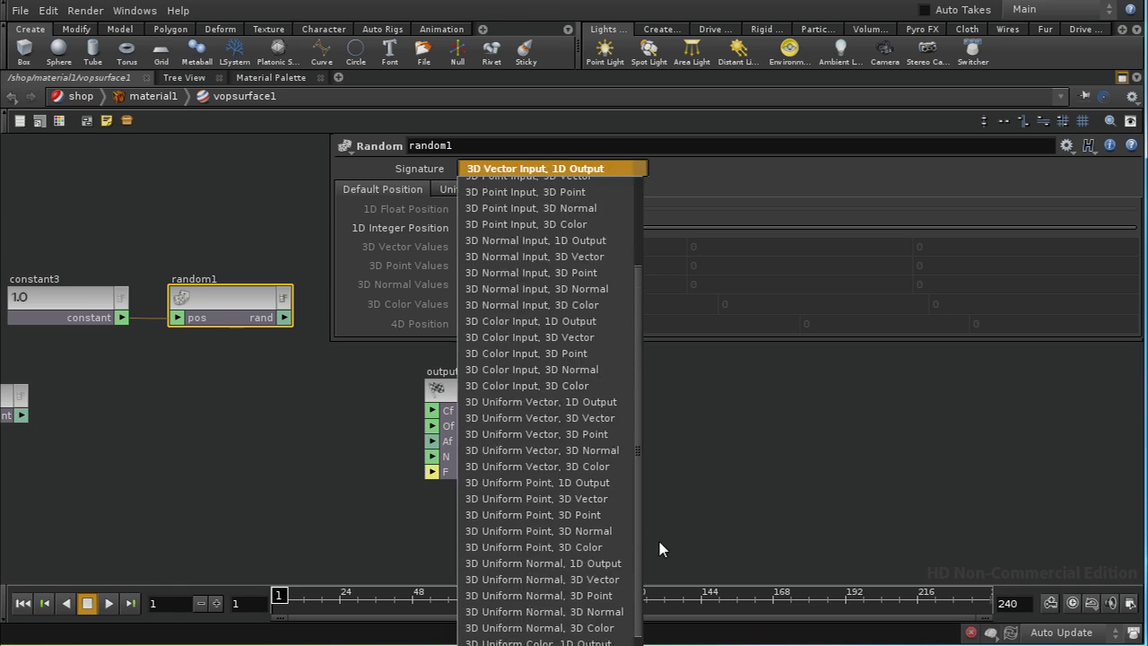
click(666, 327)
click(637, 168)
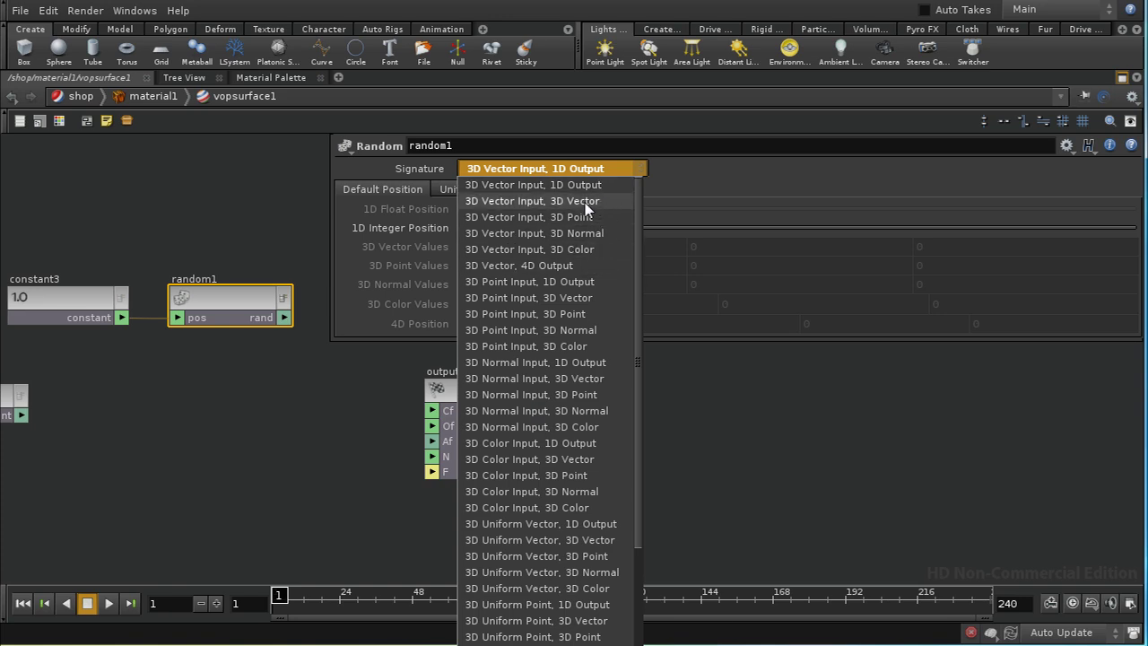
click(594, 250)
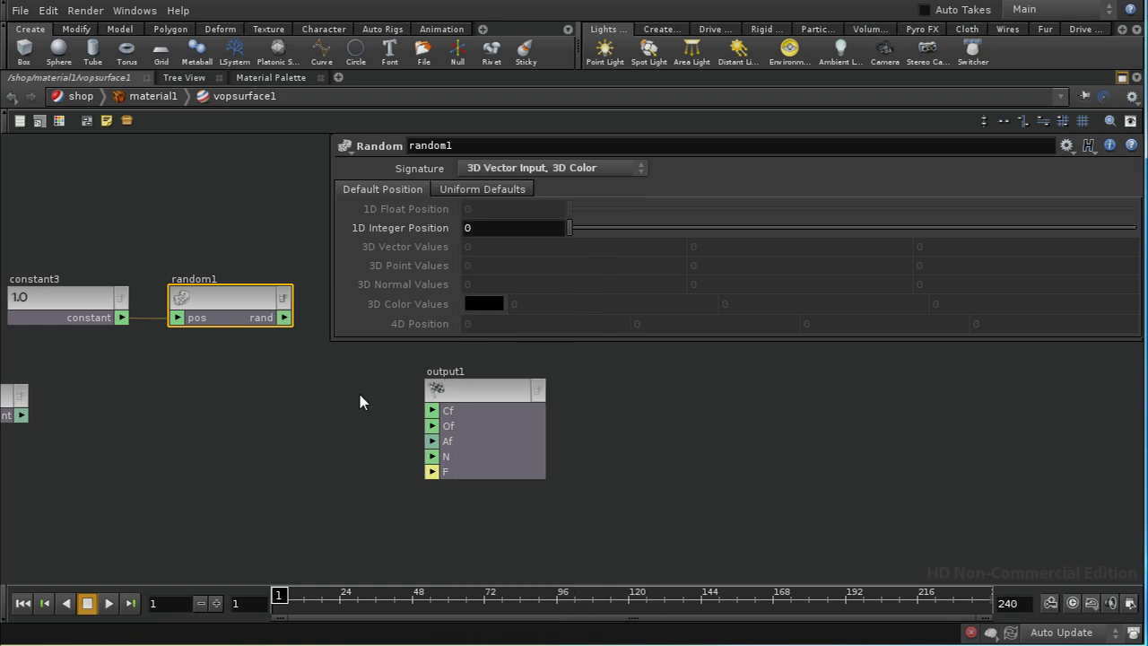
middle_drag(359, 396, 318, 487)
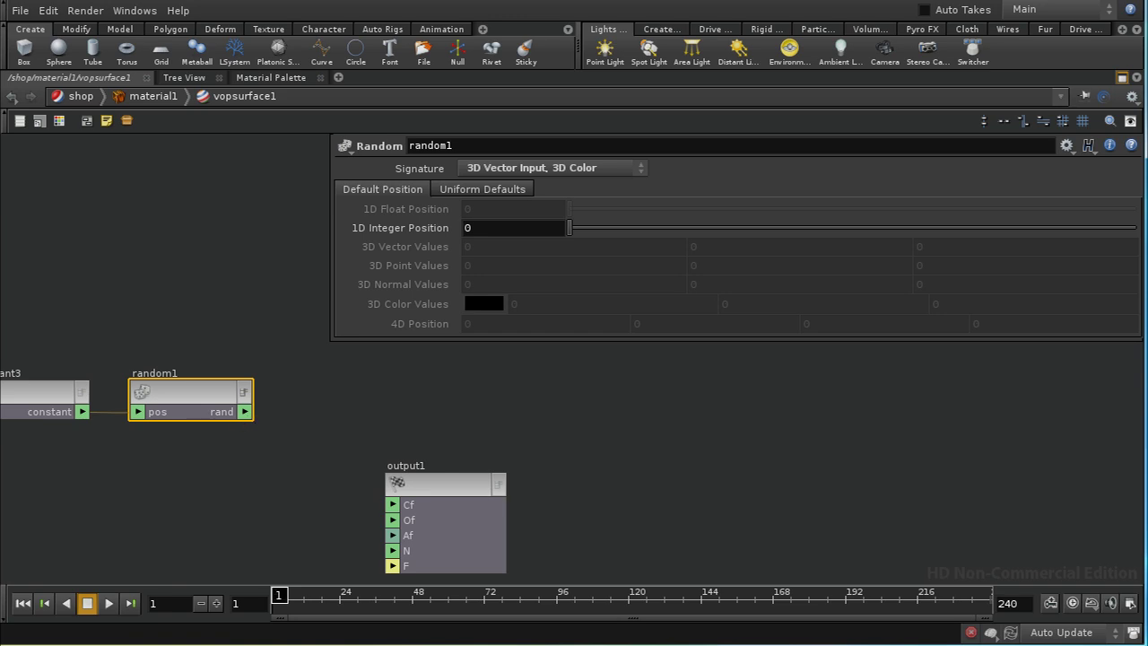
middle_drag(137, 522, 338, 541)
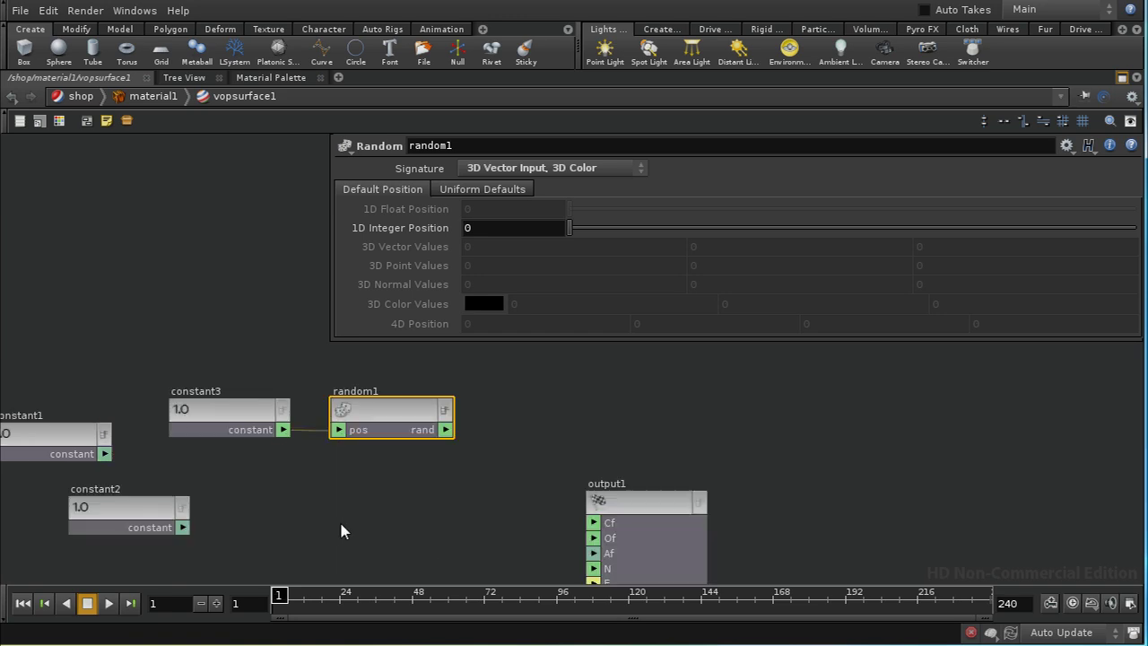
Step: Close the Random parameters, delete random1 and move output1 further right
key(p)
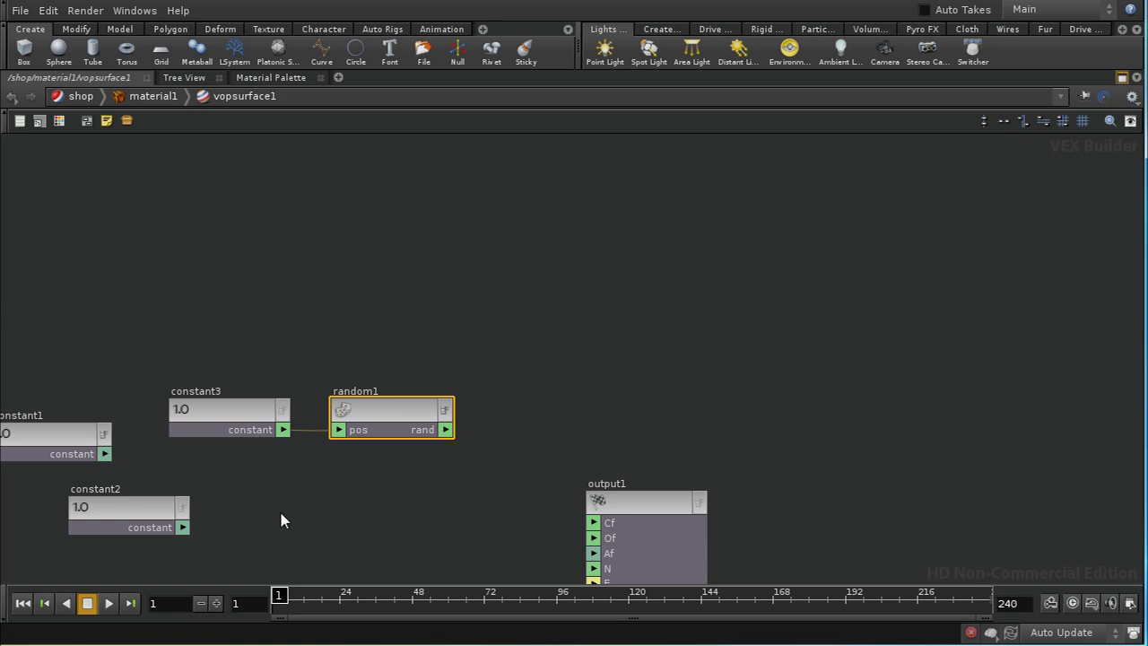
middle_drag(281, 520, 499, 461)
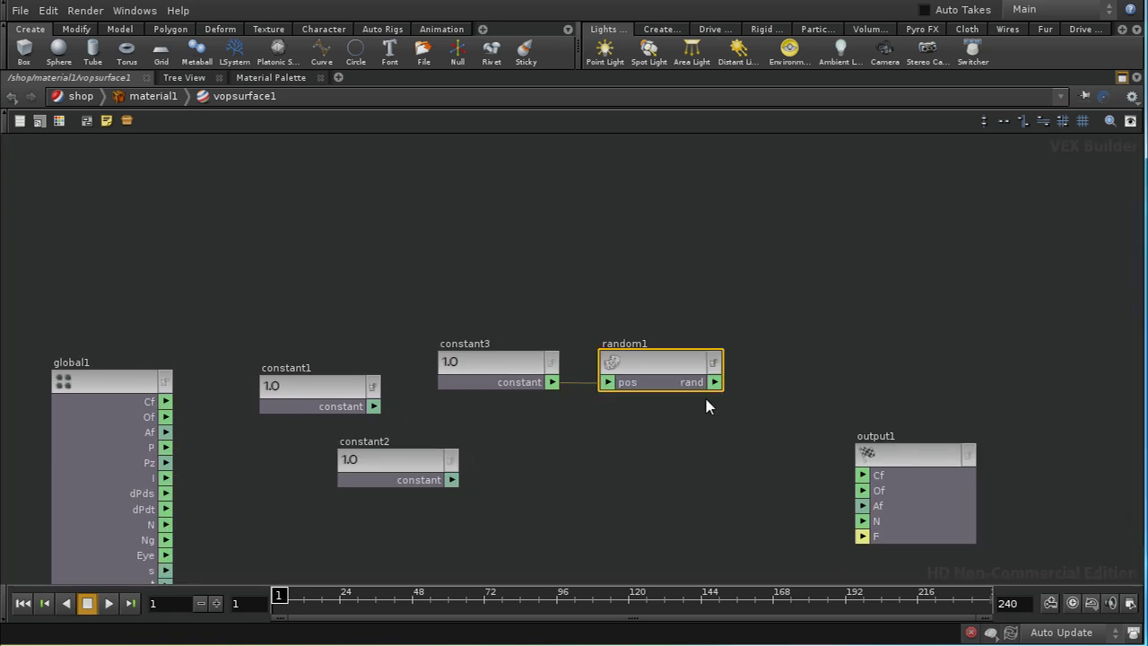
key(Delete)
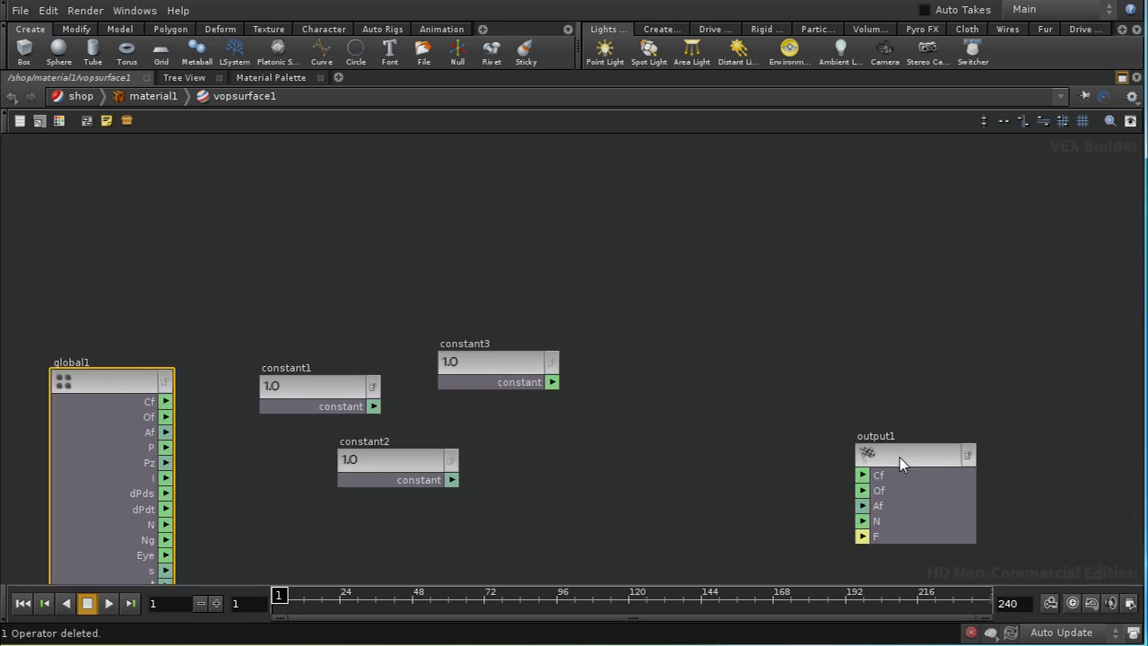
drag(926, 462, 1038, 462)
middle_drag(723, 451, 581, 437)
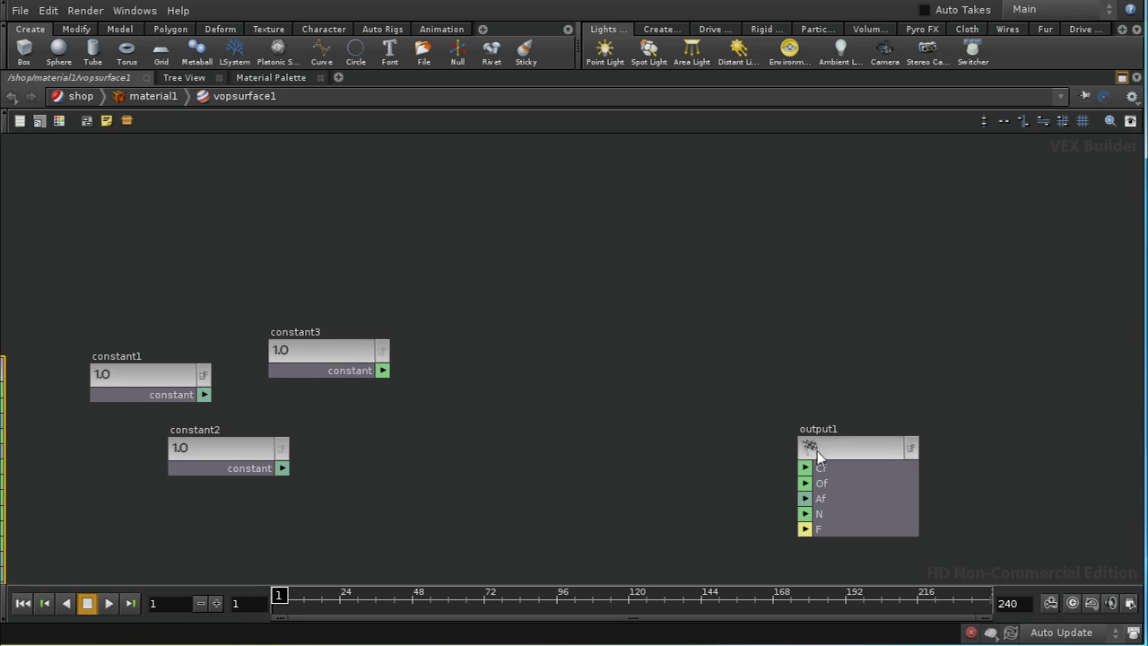
Step: Add a Lighting Model node (lighting1) and arrange it with constant3 in the network
key(Tab)
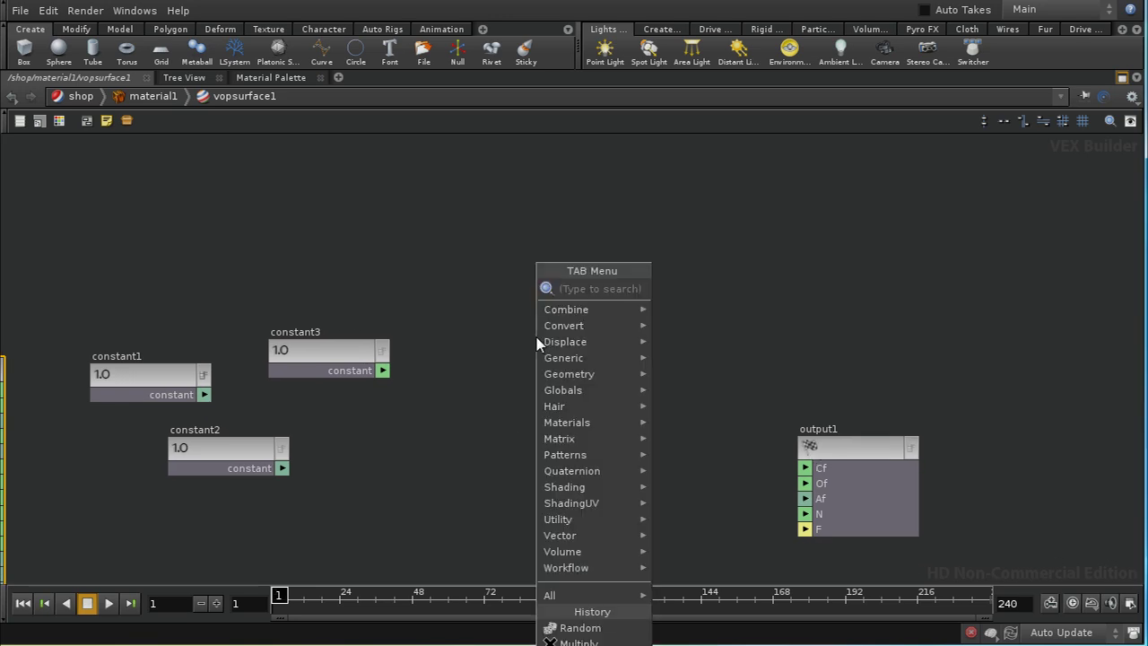
click(707, 288)
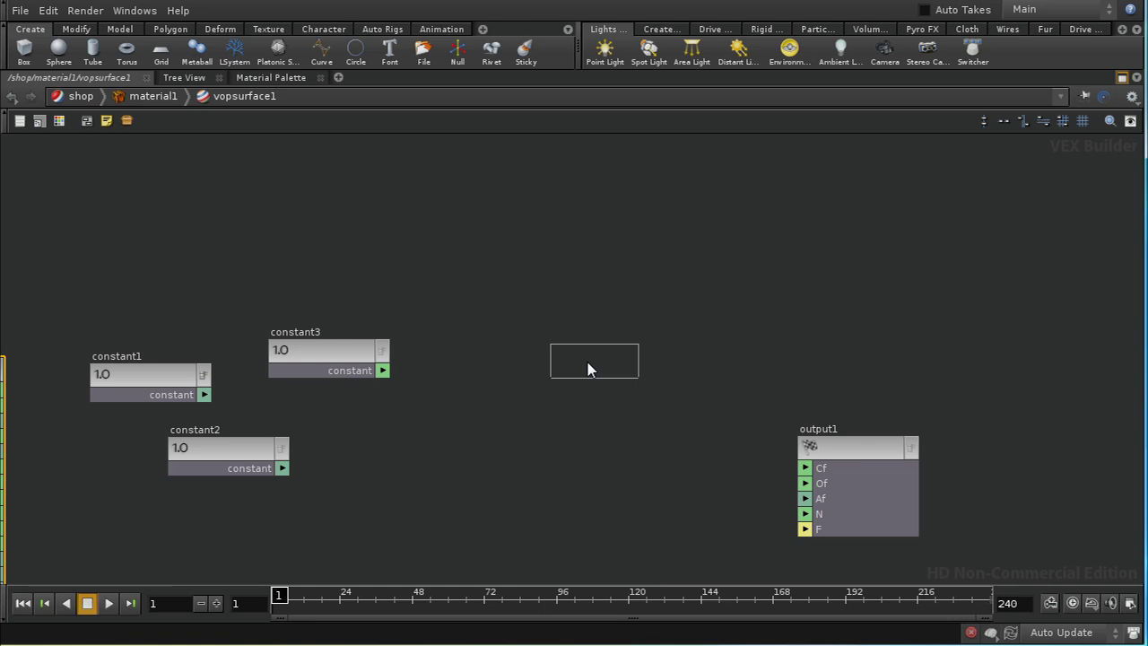
click(554, 366)
drag(526, 281, 529, 341)
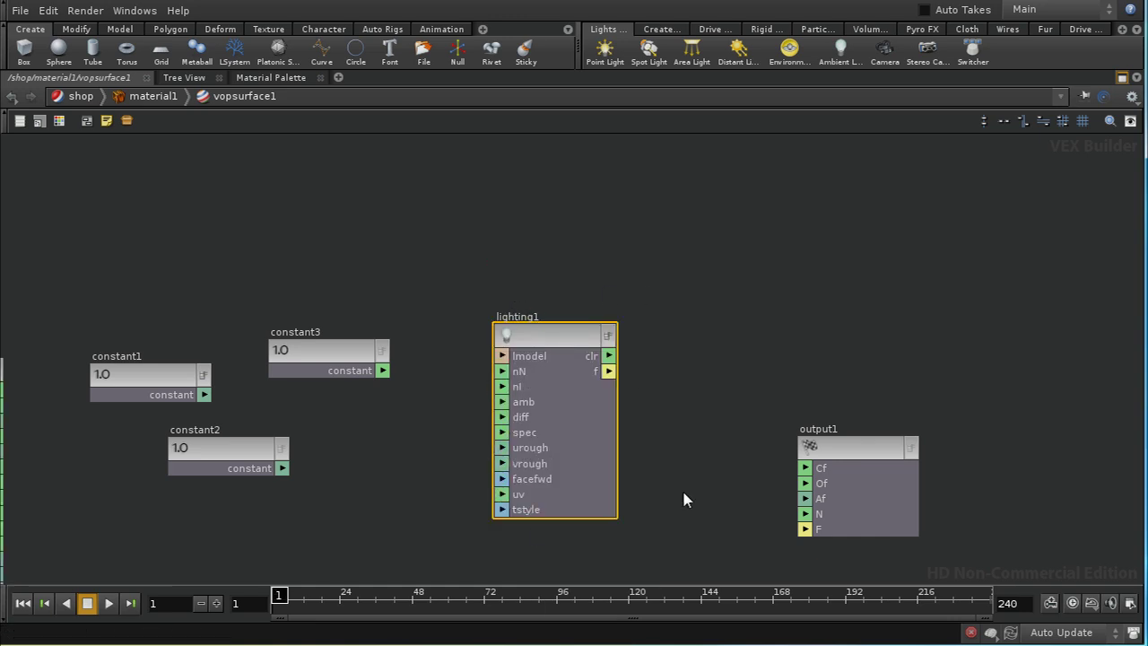
middle_drag(676, 449, 691, 352)
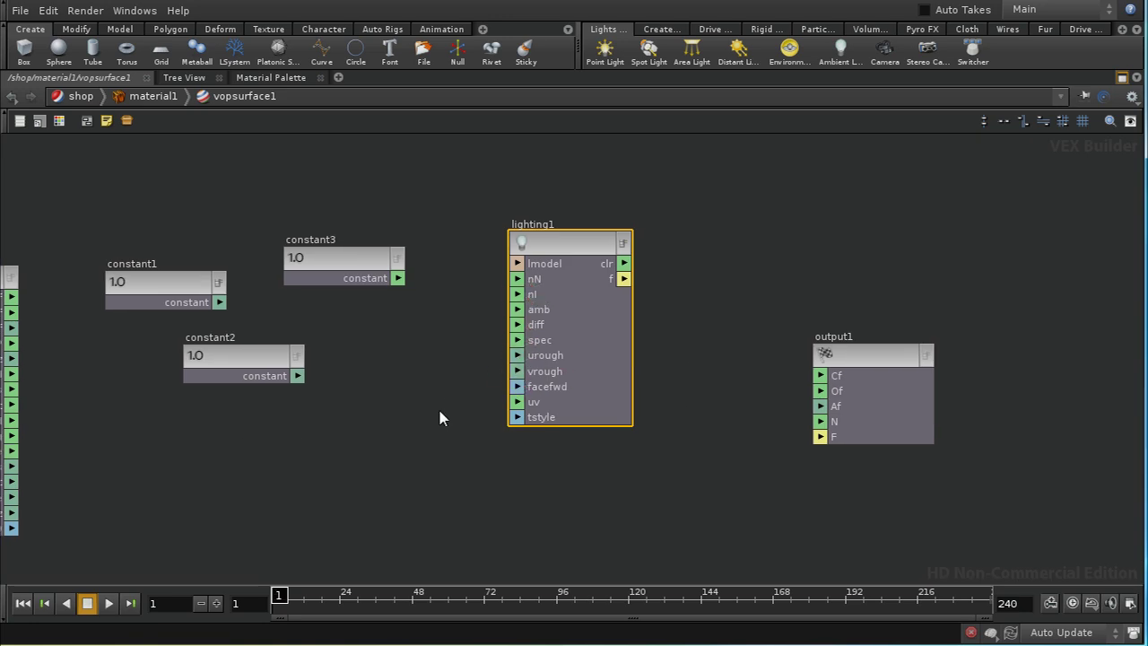
drag(352, 260, 215, 203)
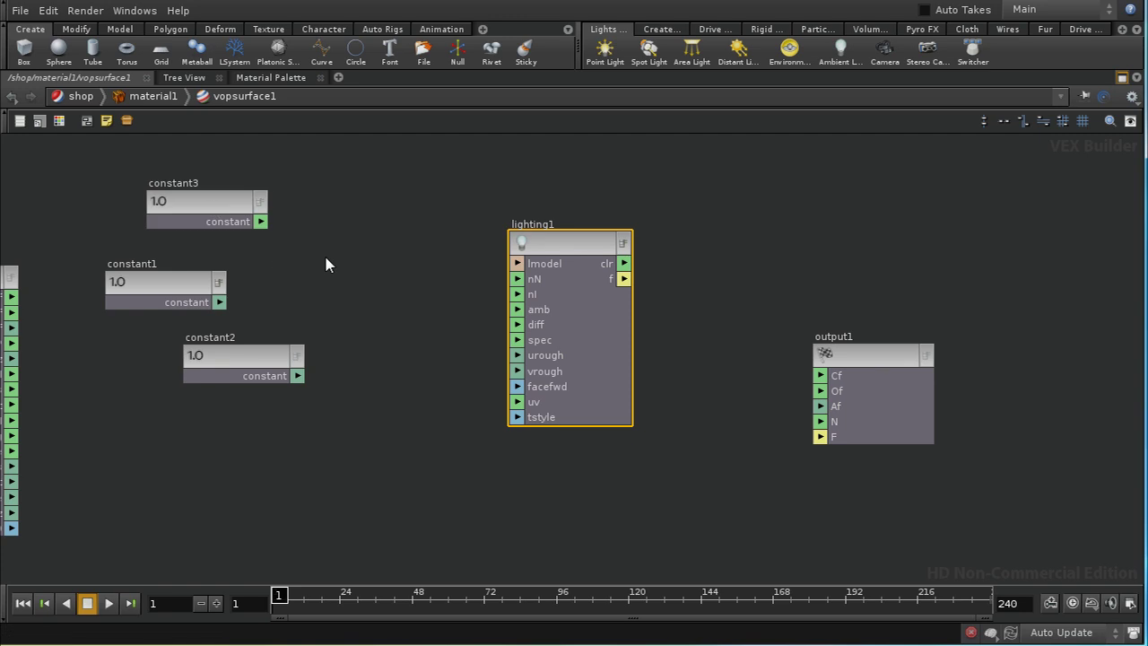
middle_drag(380, 290, 386, 321)
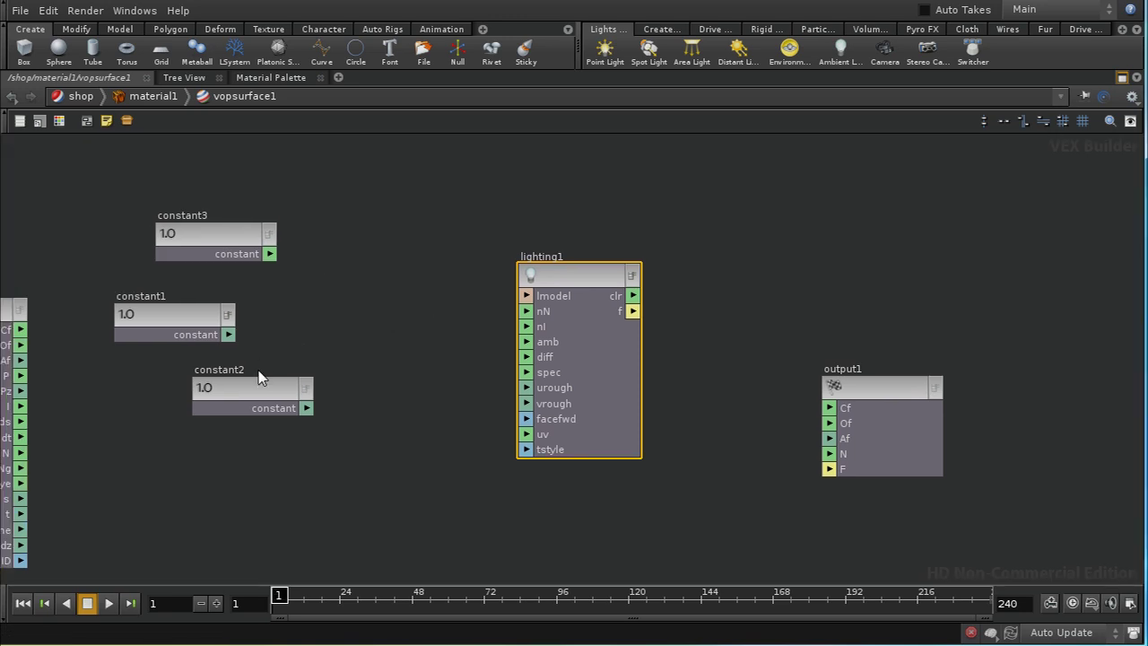
drag(568, 292, 560, 299)
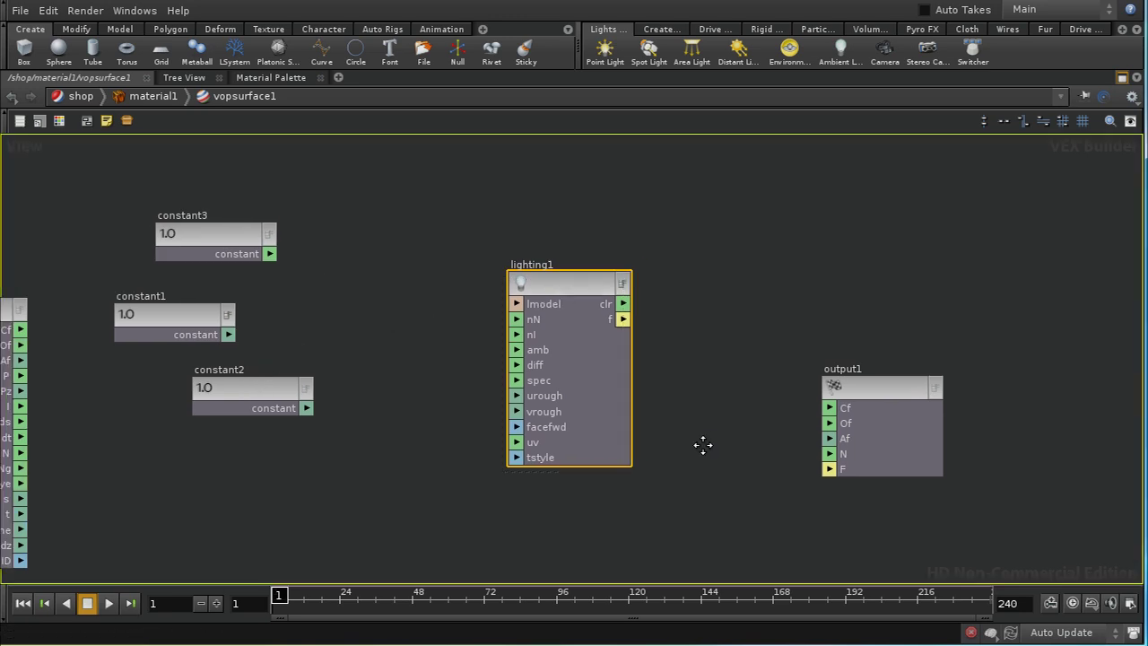
middle_drag(703, 446, 519, 395)
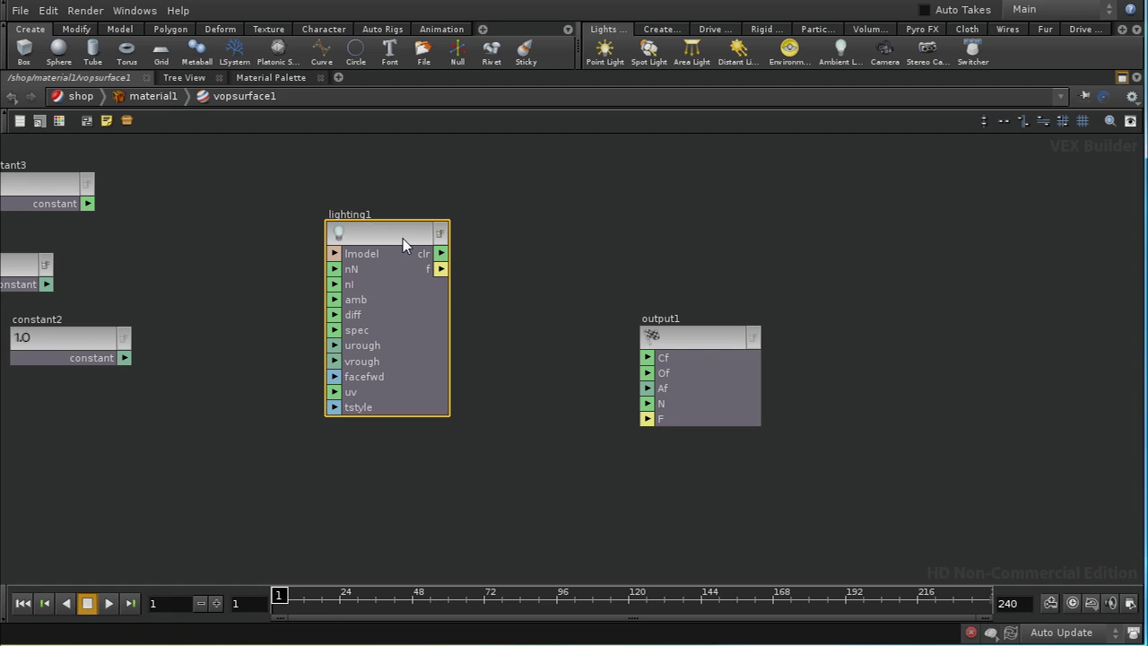
Step: Show lighting1's parameters, test-wire constant3 into its amb input, then remove that wire
key(p)
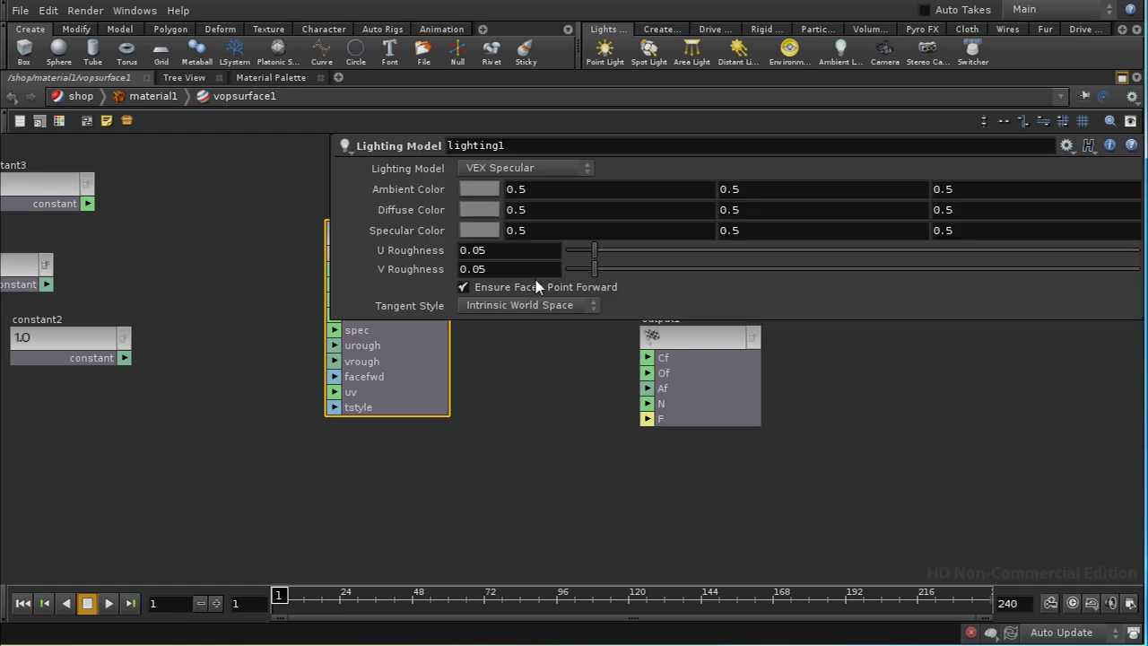
middle_drag(556, 448, 364, 428)
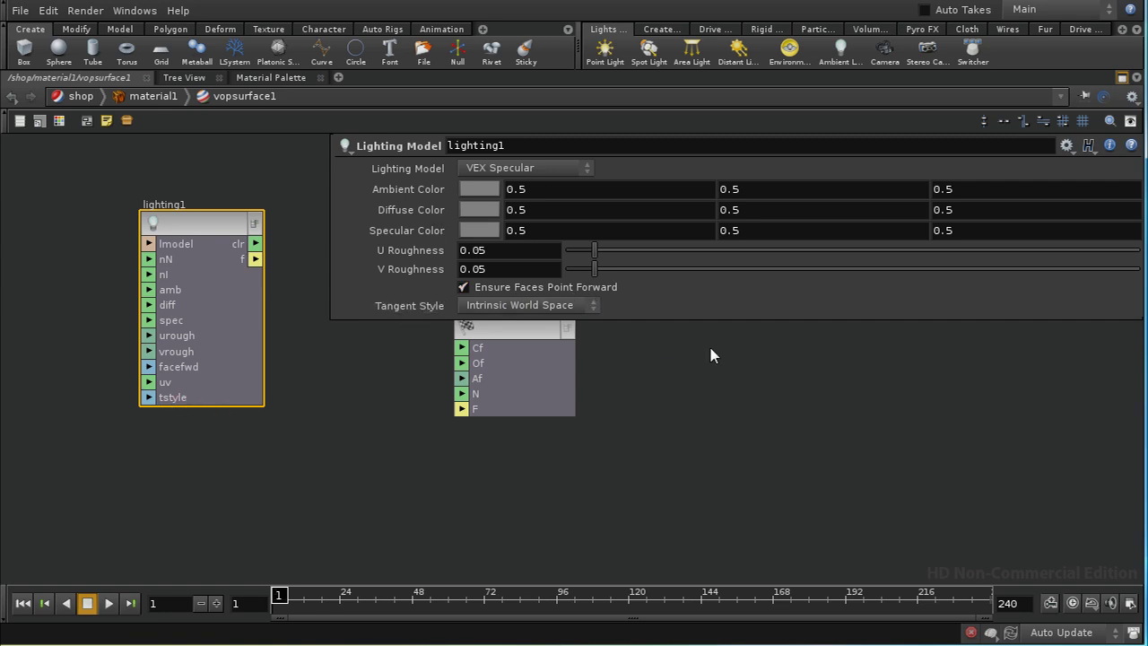
middle_drag(243, 488, 378, 588)
middle_drag(184, 333, 192, 353)
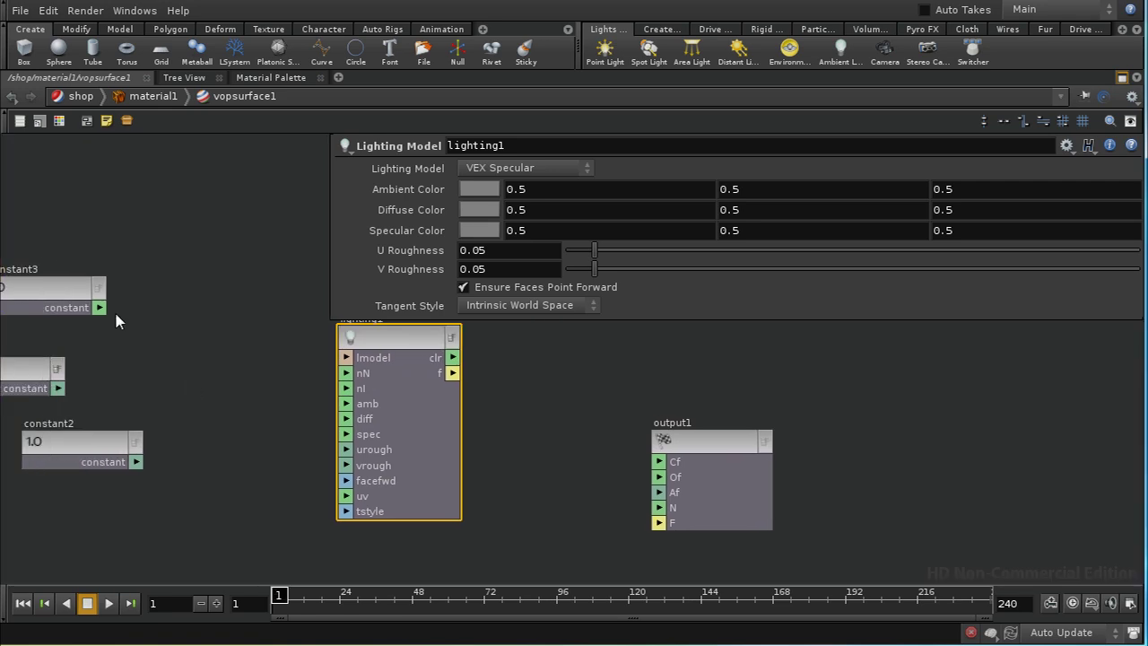
drag(100, 309, 323, 405)
click(346, 404)
middle_drag(514, 453, 357, 427)
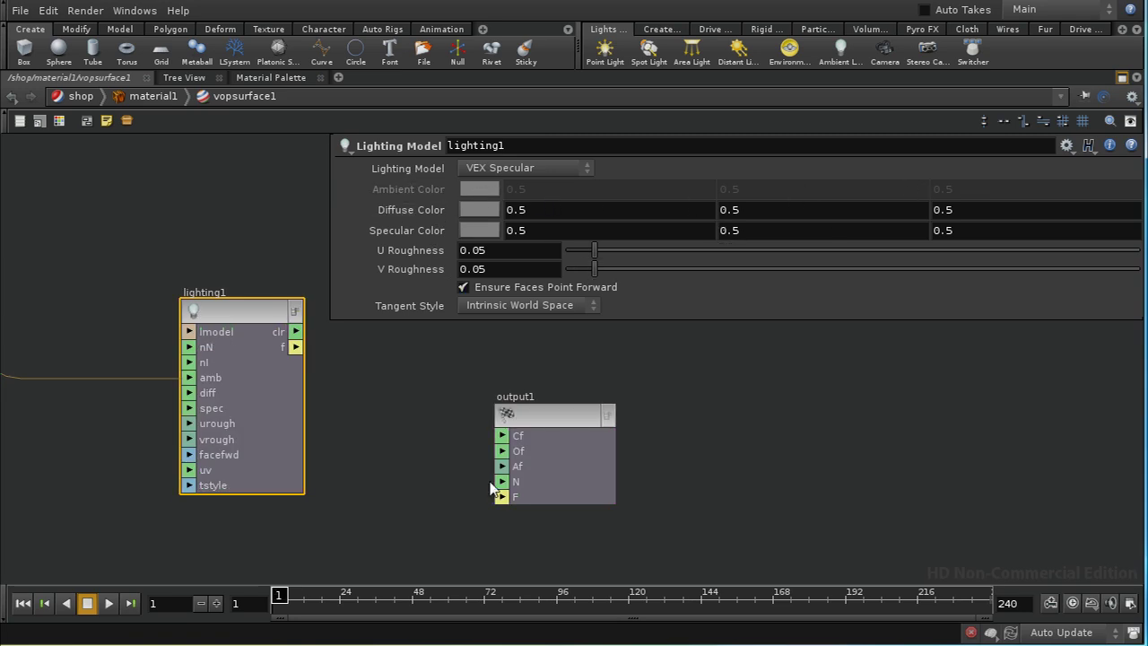
middle_drag(381, 442, 562, 463)
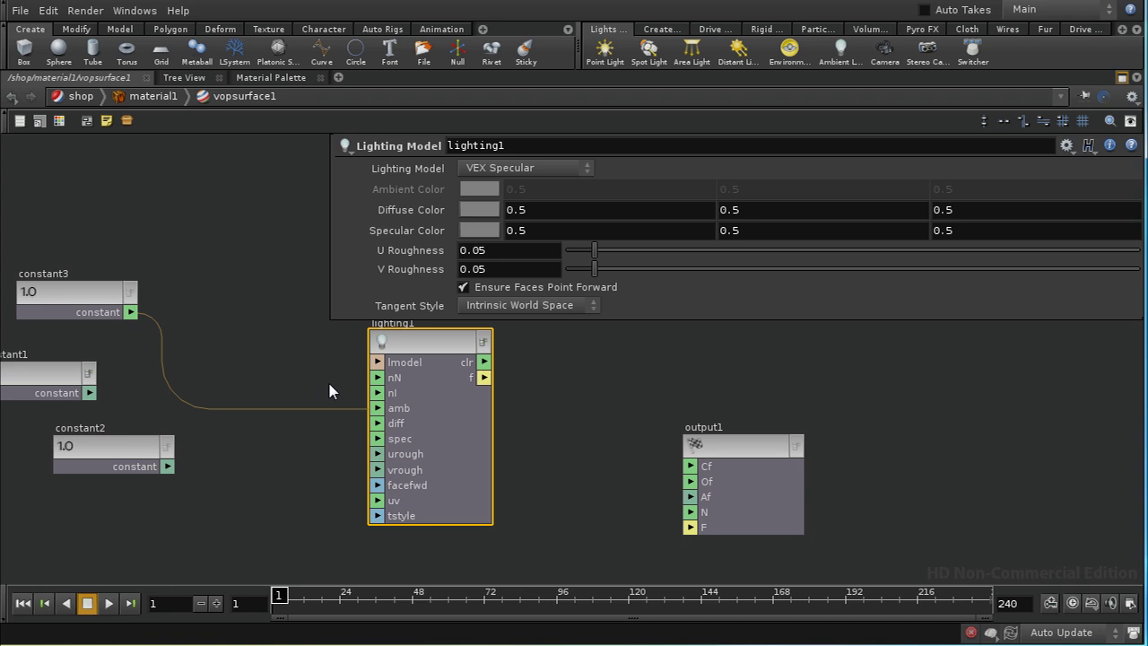
drag(376, 408, 307, 388)
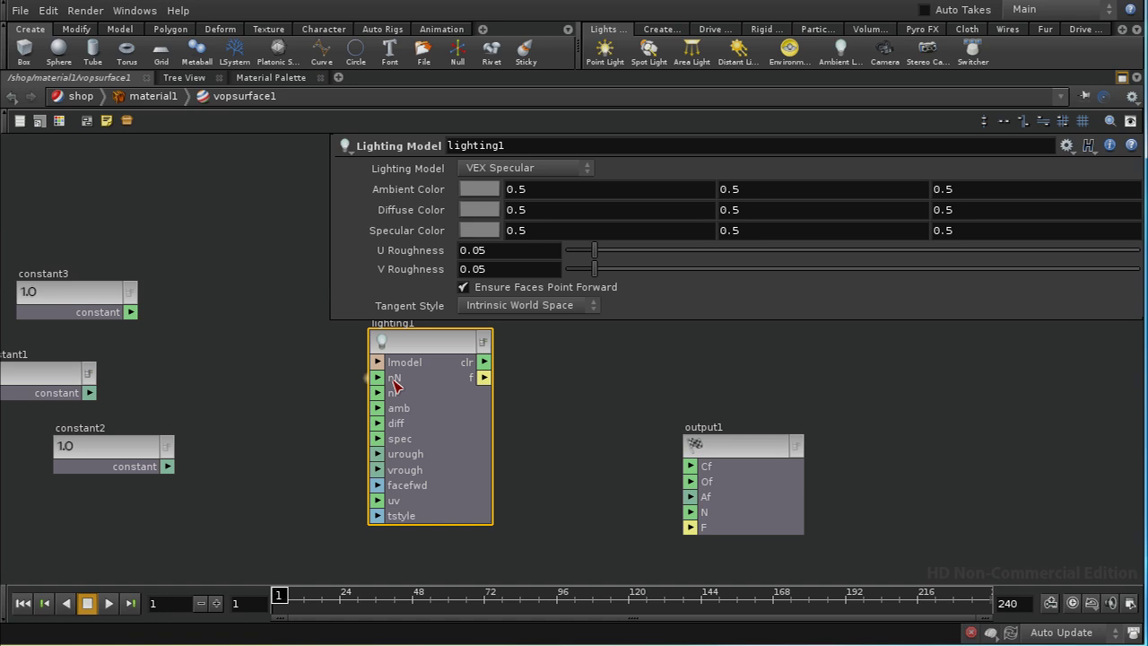
Step: Move global1 higher on the canvas
middle_drag(306, 441, 389, 457)
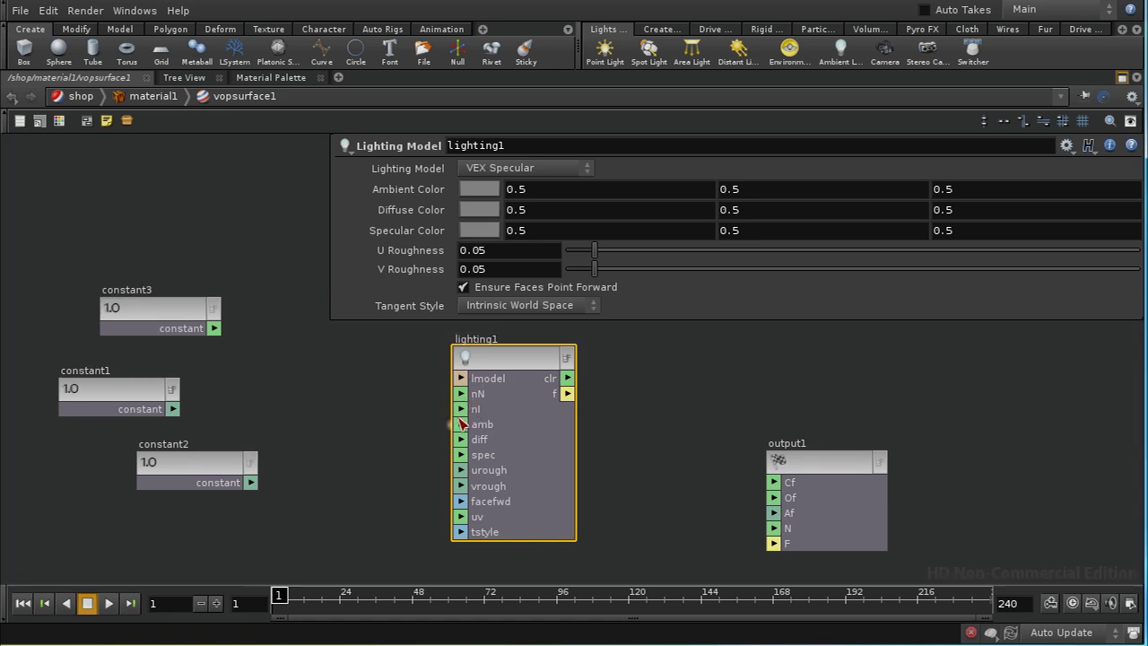
middle_drag(253, 367, 485, 409)
drag(163, 418, 170, 327)
middle_drag(245, 530, 212, 476)
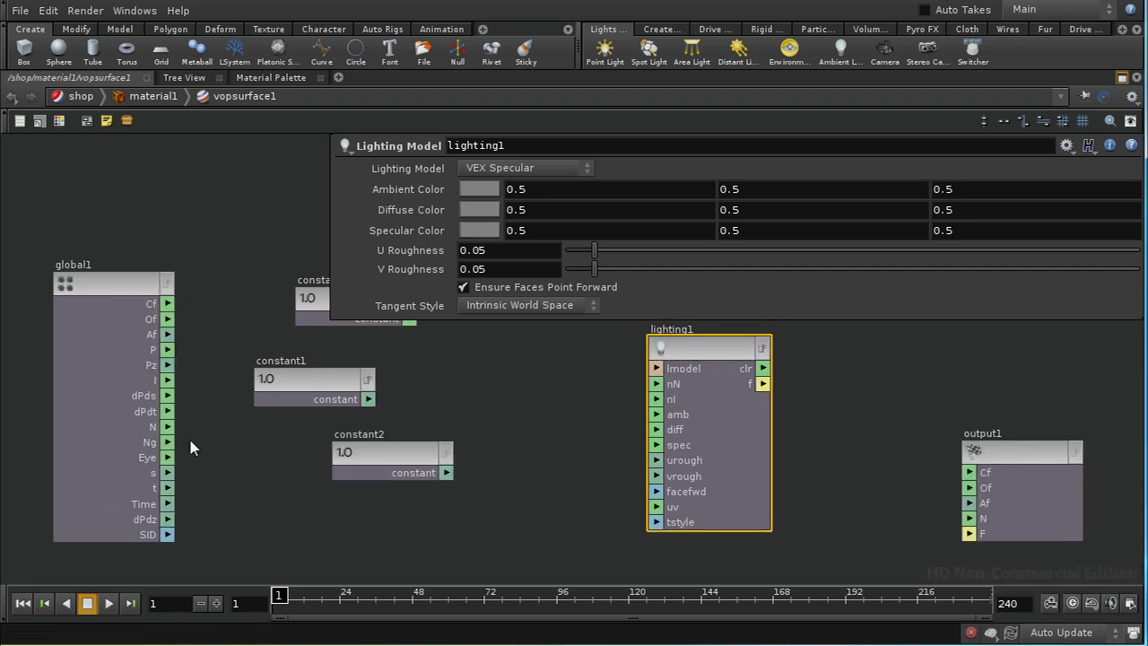
Step: Nudge lighting1 up-left and bring up the Lighting Model help page
middle_drag(601, 497, 587, 567)
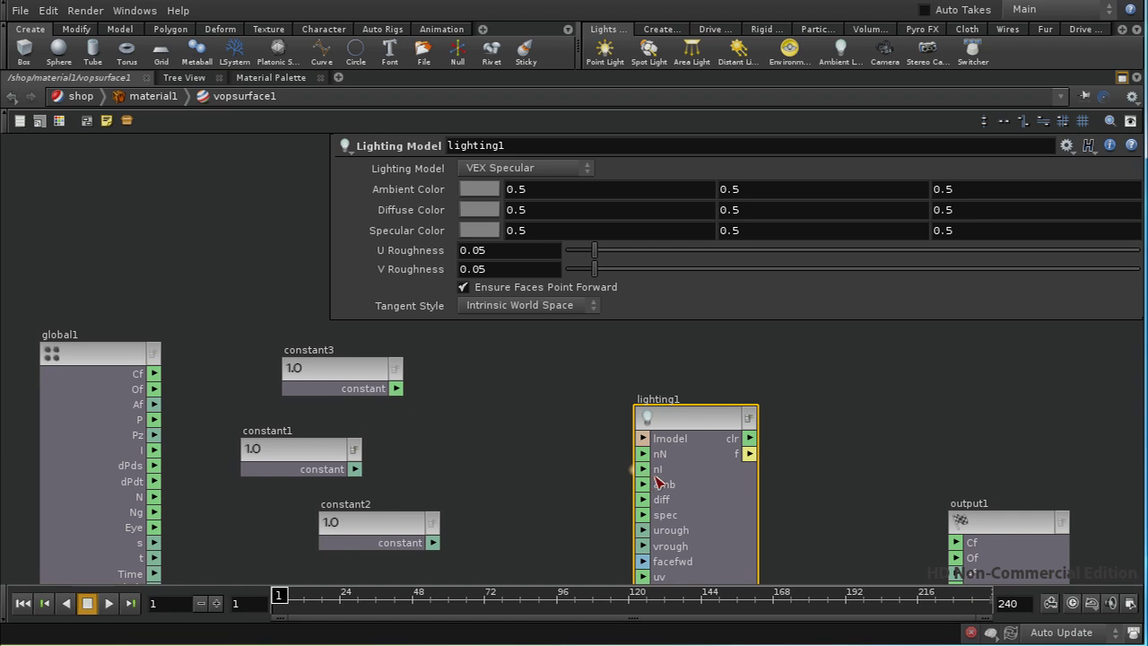
drag(682, 410, 650, 367)
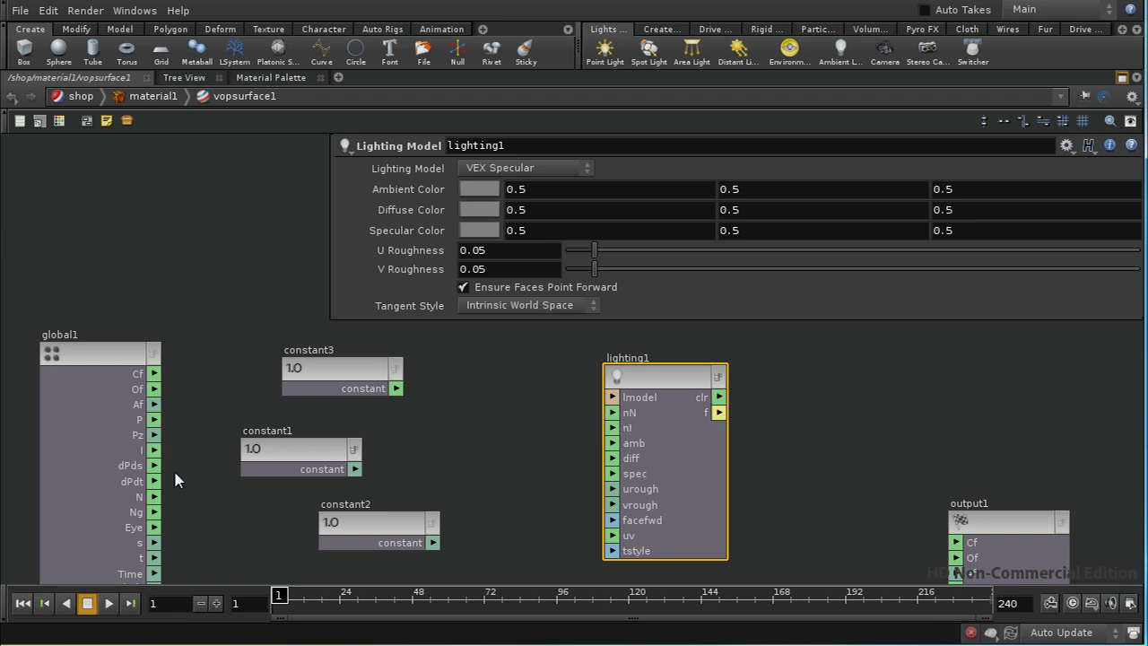
drag(533, 406, 420, 390)
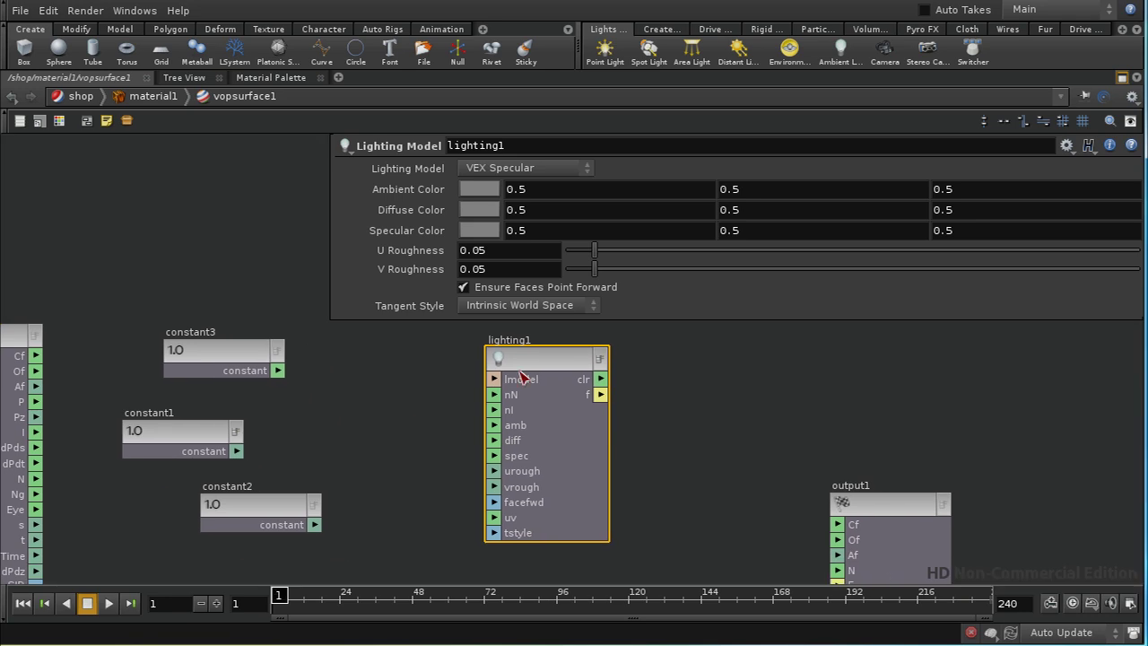
click(1131, 146)
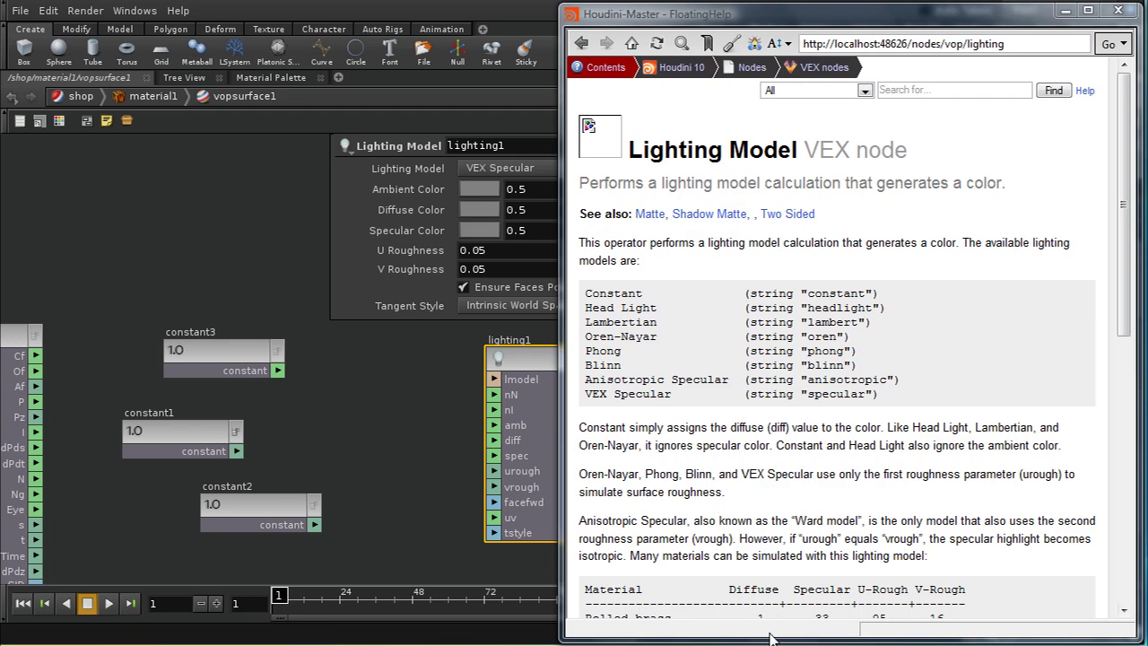
Step: Read the Lighting Model documentation, then return focus to the vopsurface1 network
drag(1124, 240, 1143, 443)
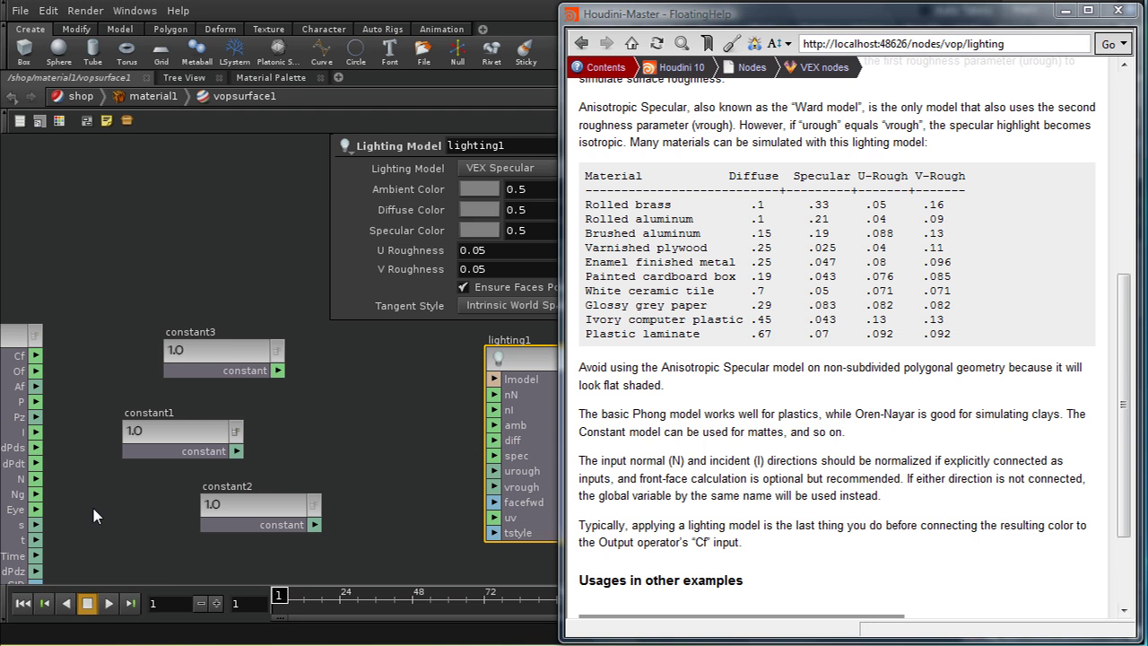
middle_drag(93, 509, 105, 462)
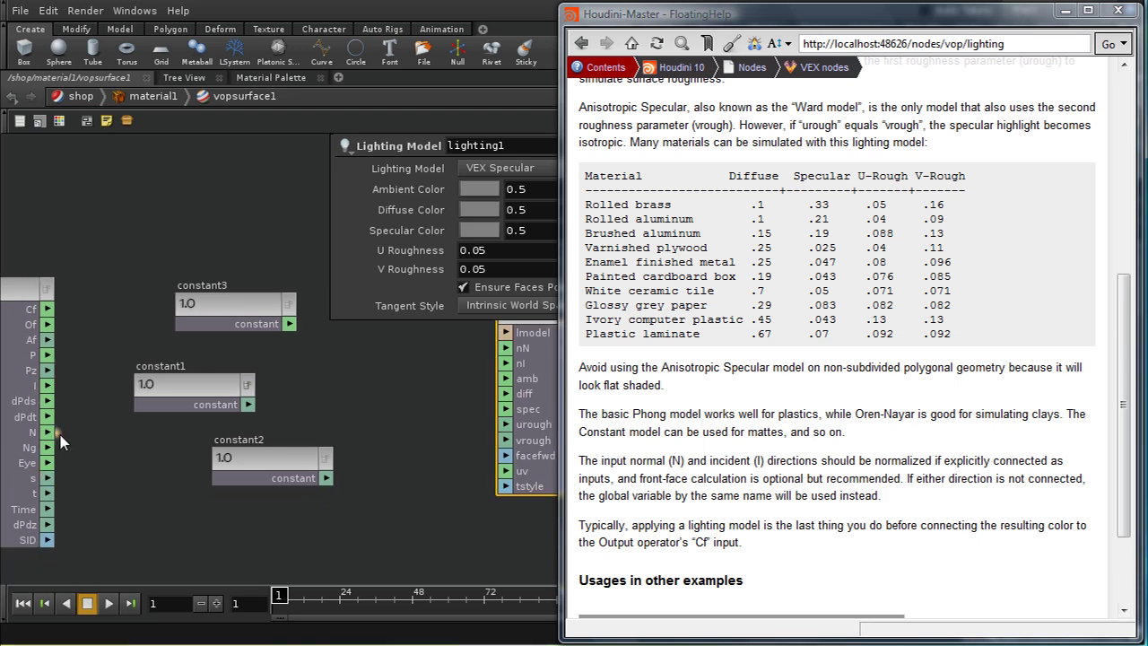
click(405, 412)
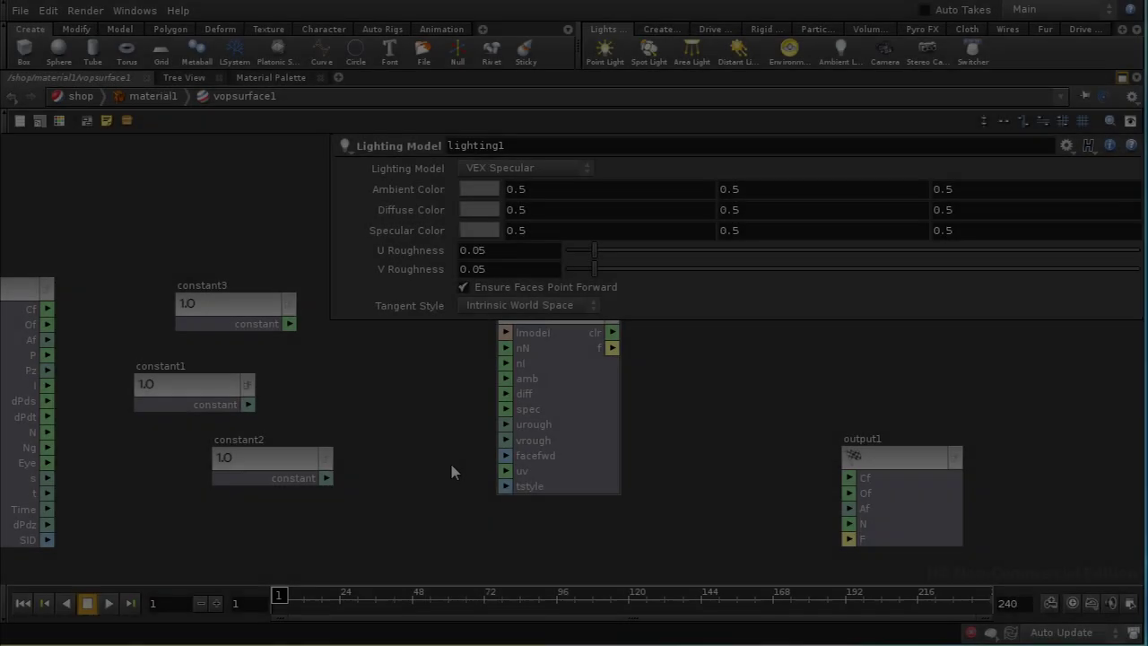
Step: Select and delete the lighting1 node
middle_drag(454, 469, 437, 522)
middle_drag(381, 424, 451, 445)
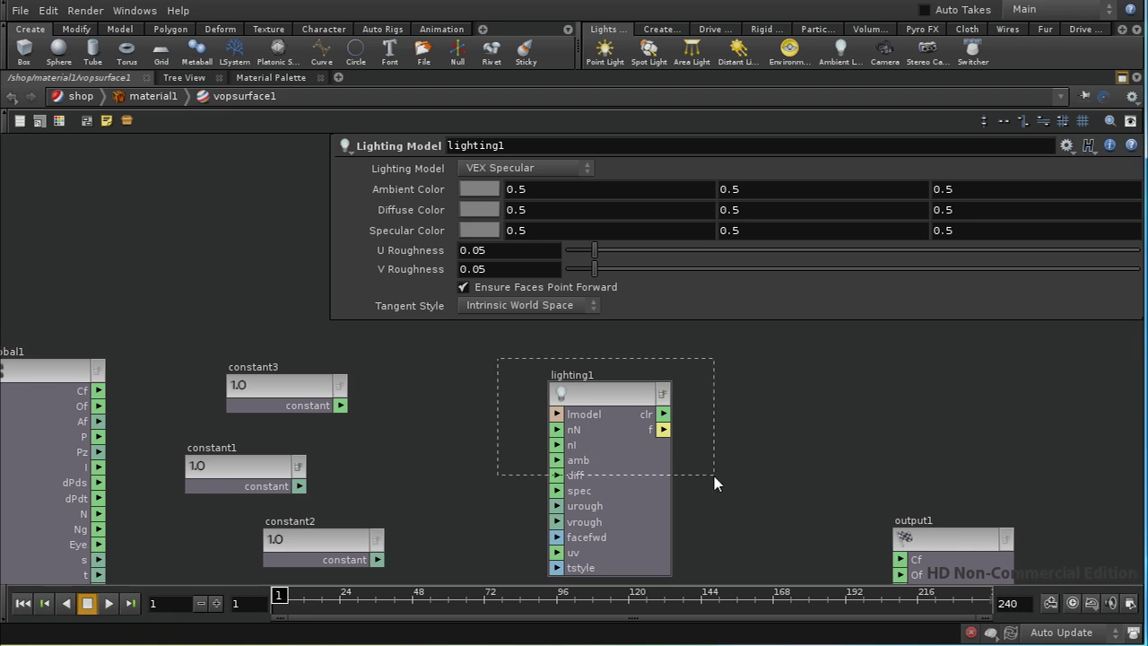
drag(714, 476, 716, 481)
key(Delete)
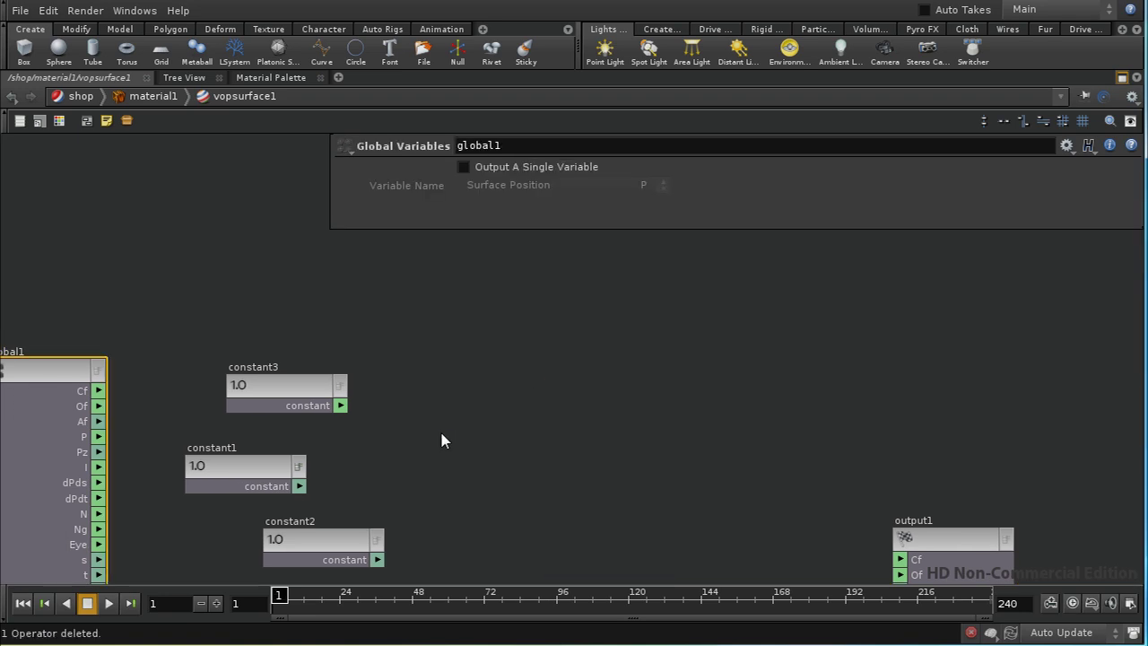
Step: Move constant3 down and output1 up so they sit close together
middle_drag(524, 466, 278, 377)
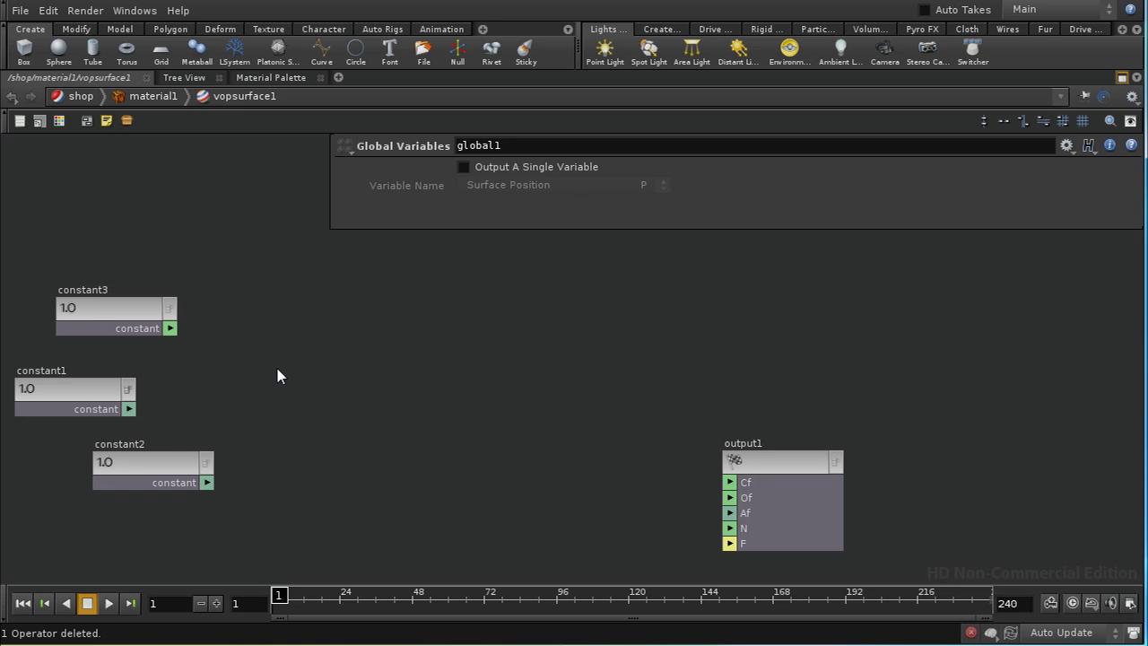
drag(124, 309, 372, 362)
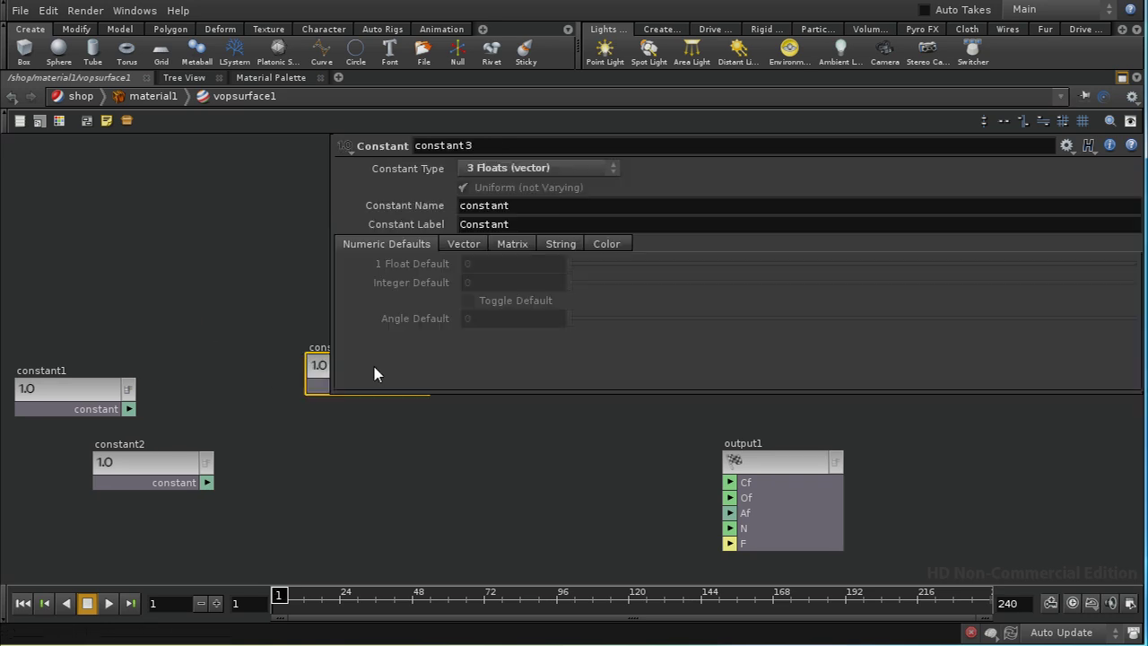
middle_drag(494, 430, 492, 520)
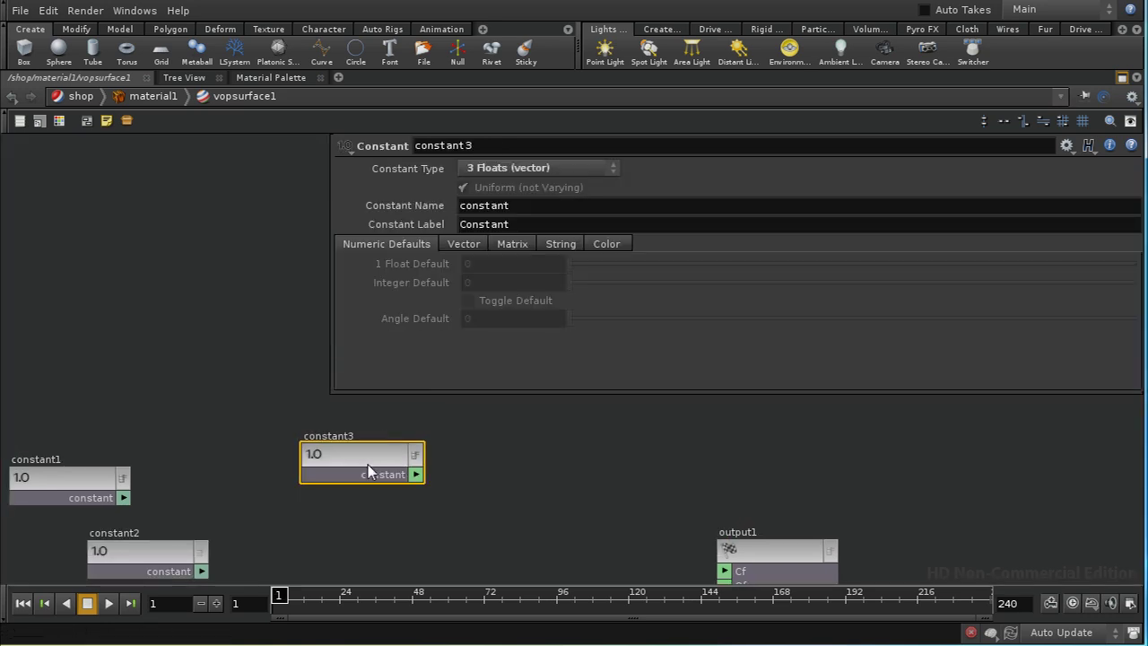
drag(789, 556, 769, 478)
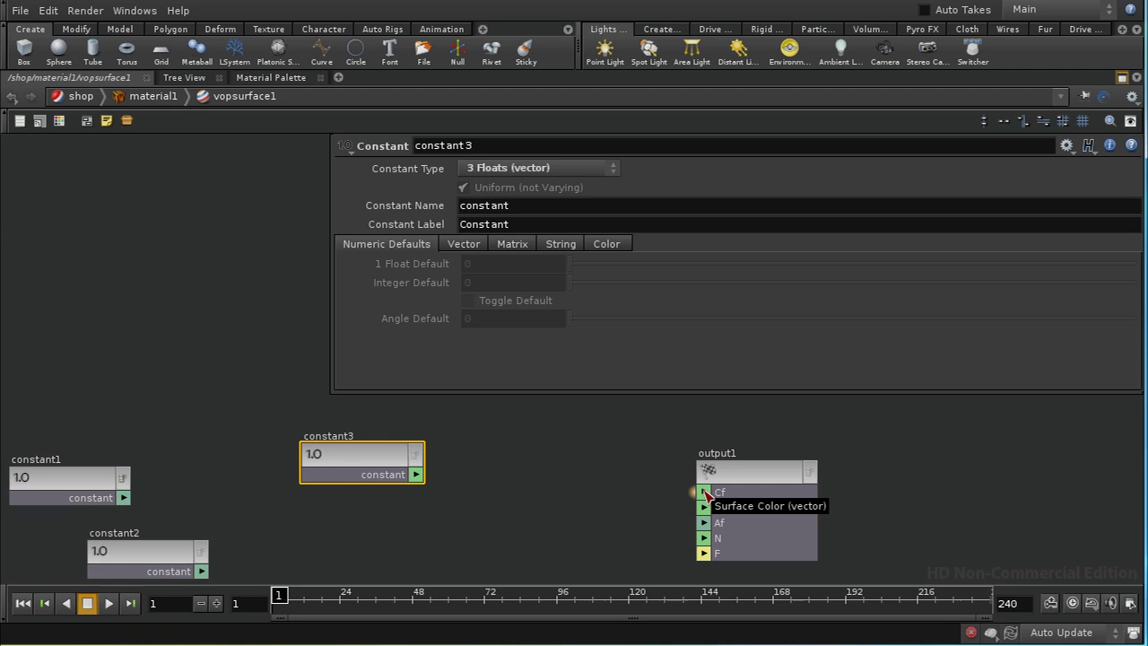
Step: Wire constant3's output into output1's Cf input
click(418, 475)
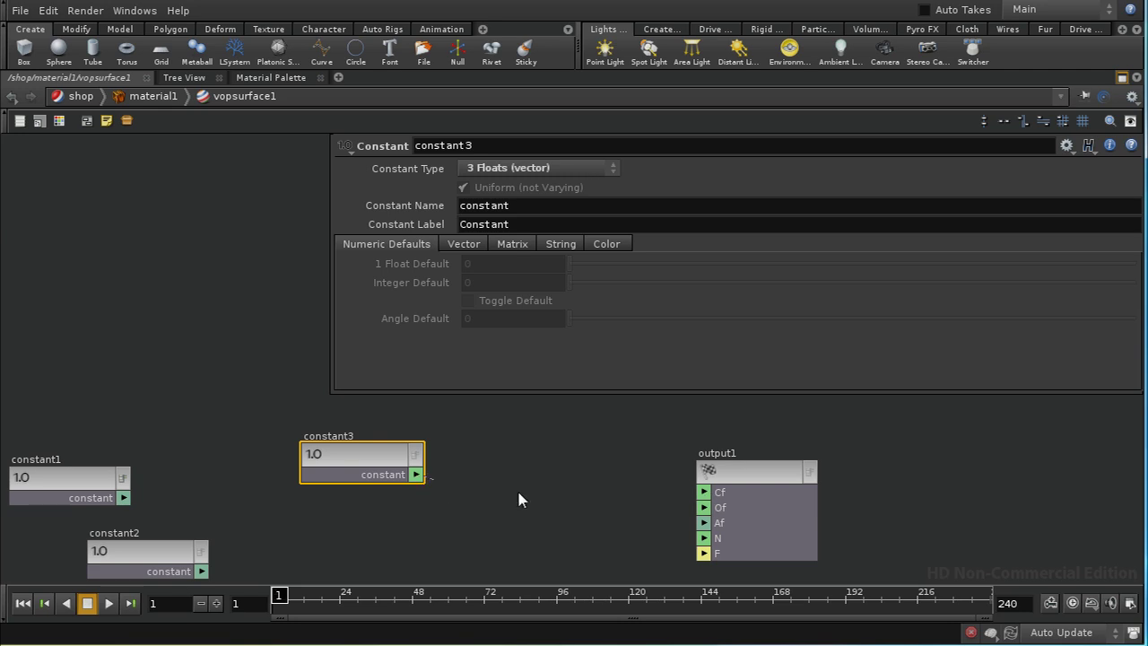
click(703, 494)
drag(390, 452, 389, 469)
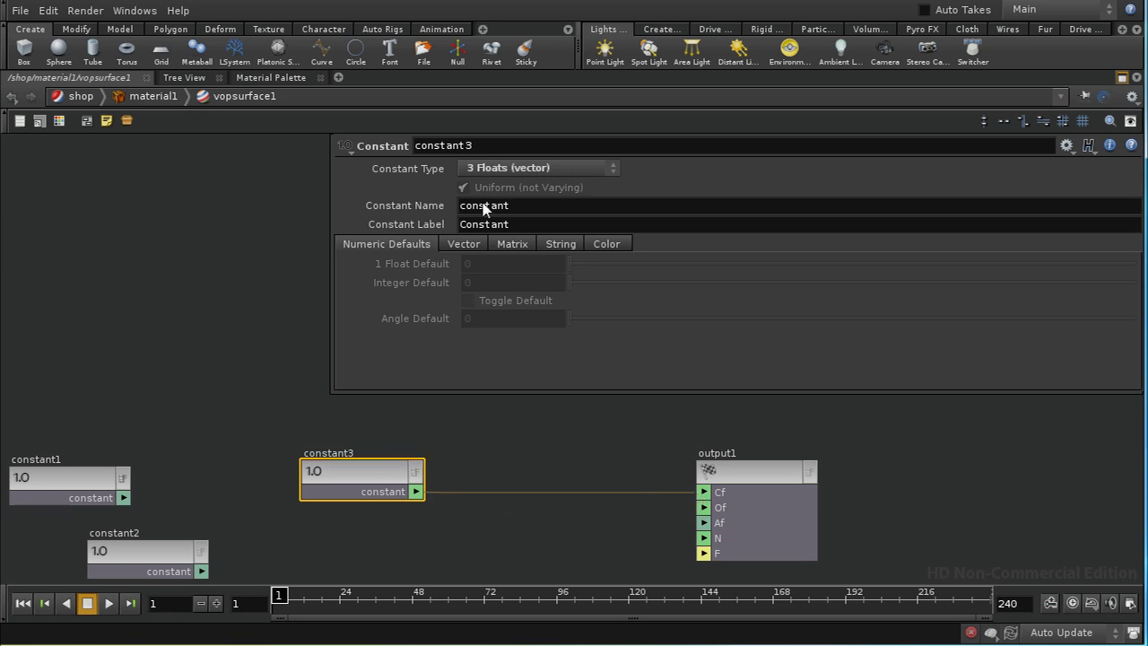
Step: Try constant3's Vector, Point and Direction types, settling on Color (color)
click(534, 168)
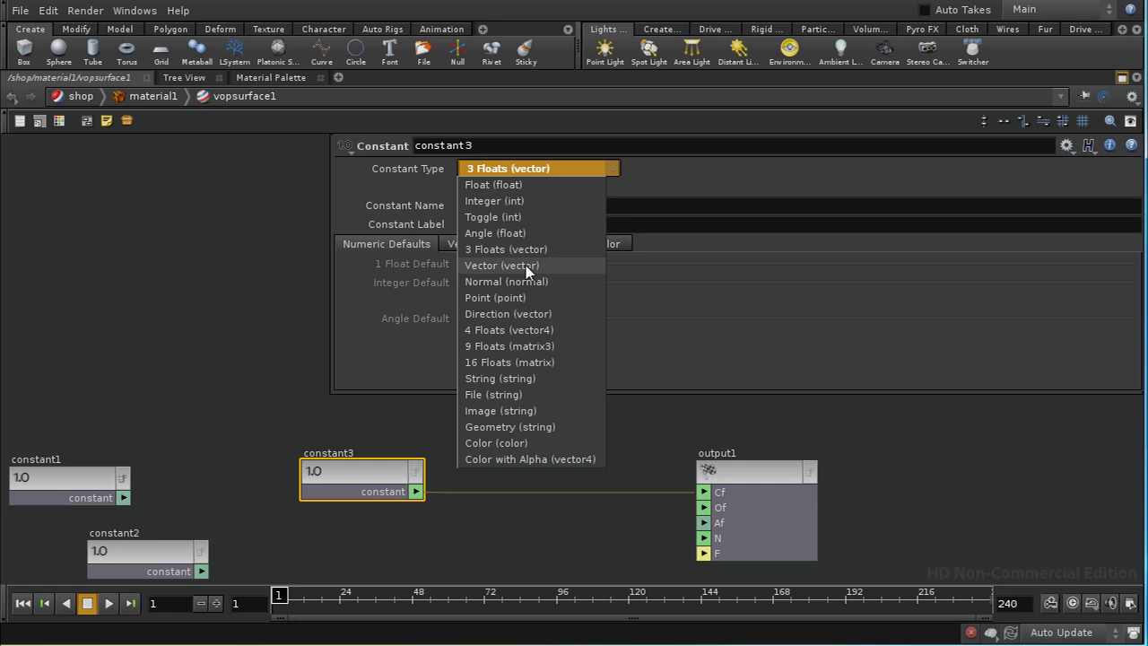
click(529, 266)
click(532, 170)
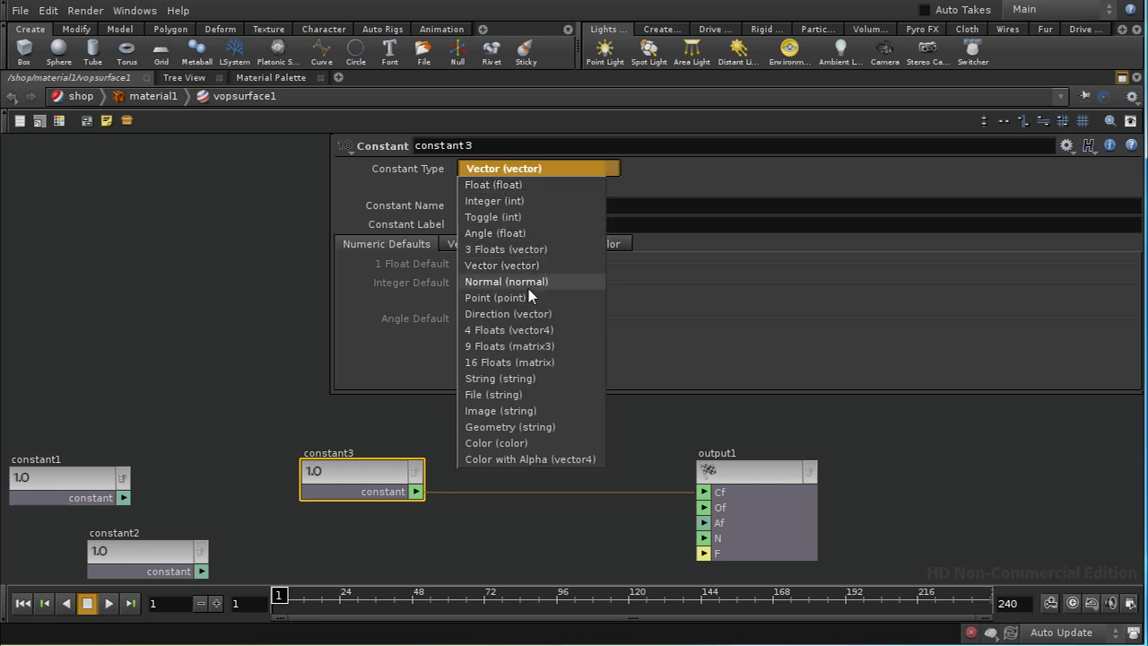
click(528, 298)
click(541, 168)
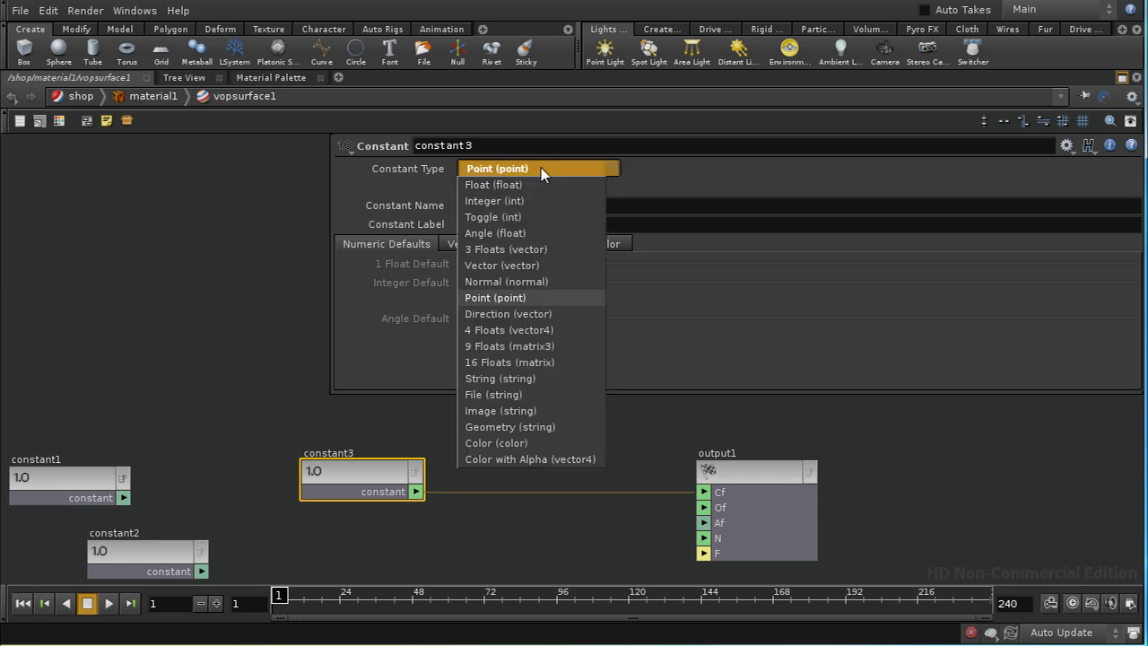
click(530, 314)
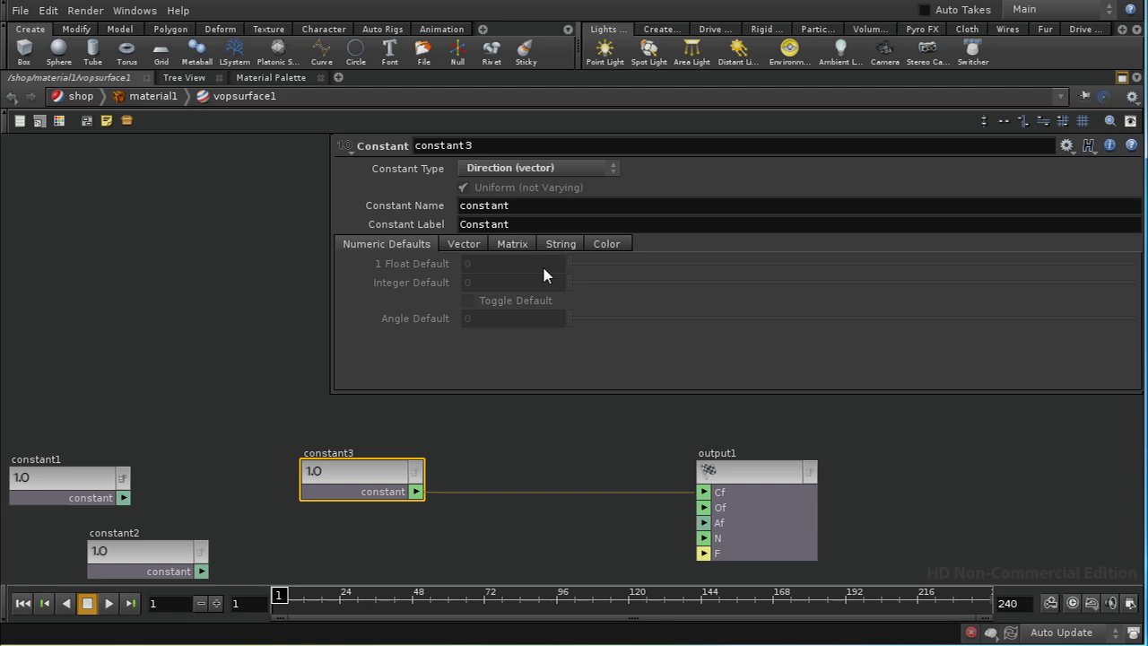
click(549, 170)
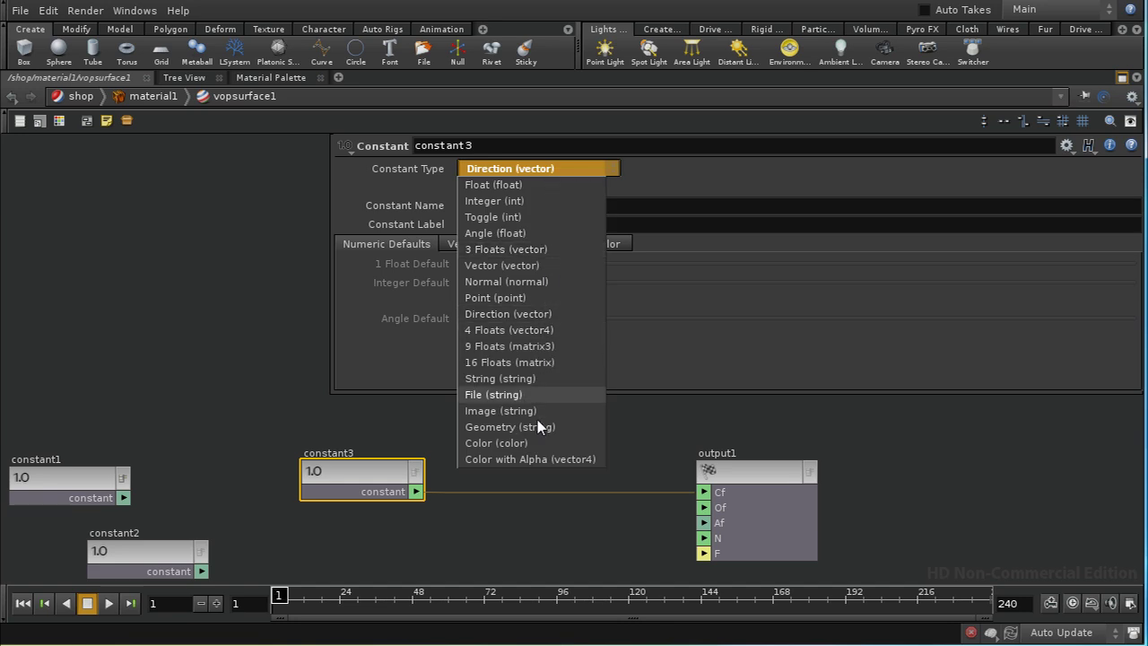
click(533, 443)
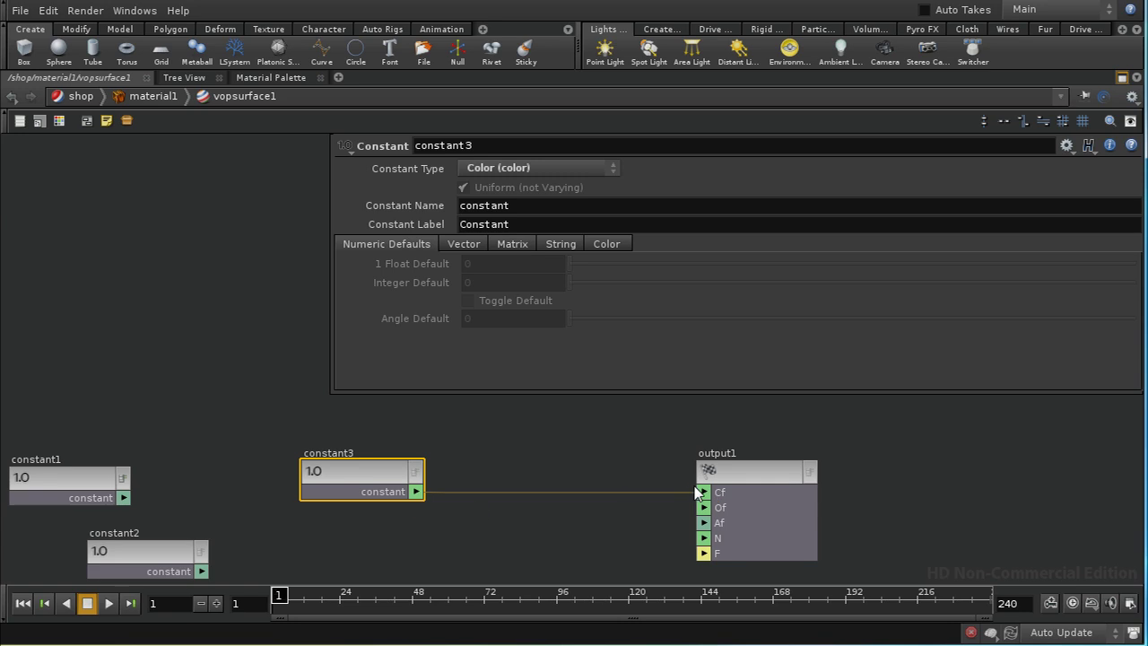
Step: Wire constant2's output into output1's Af input
middle_drag(578, 551, 581, 490)
drag(222, 513, 724, 466)
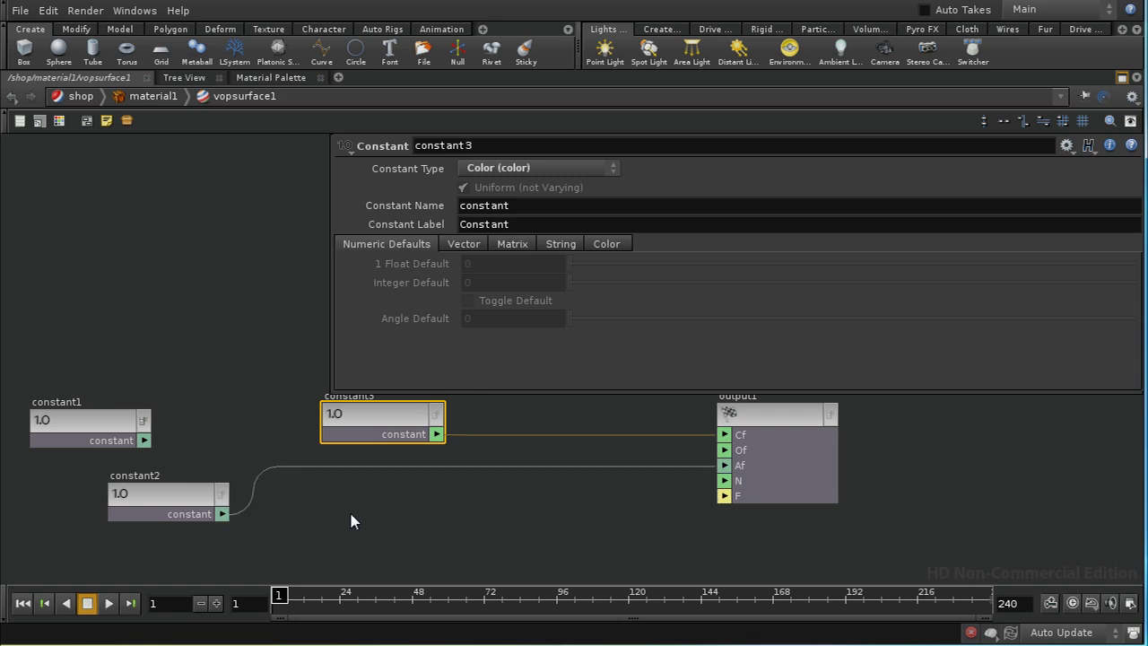
drag(156, 500, 308, 502)
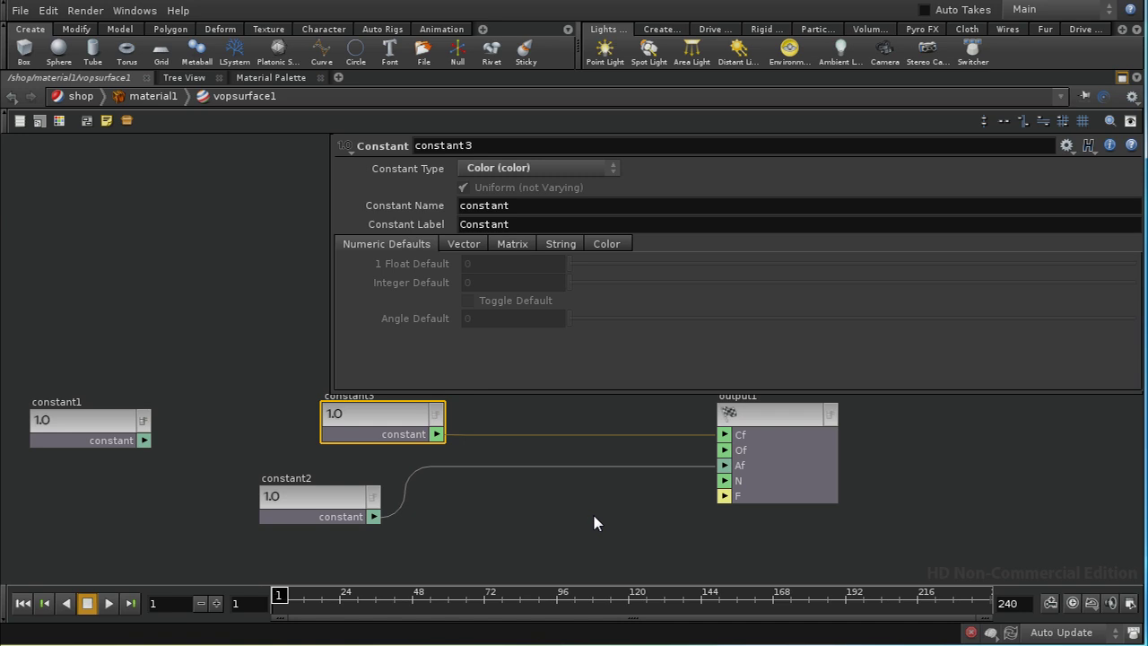
middle_drag(595, 523, 546, 526)
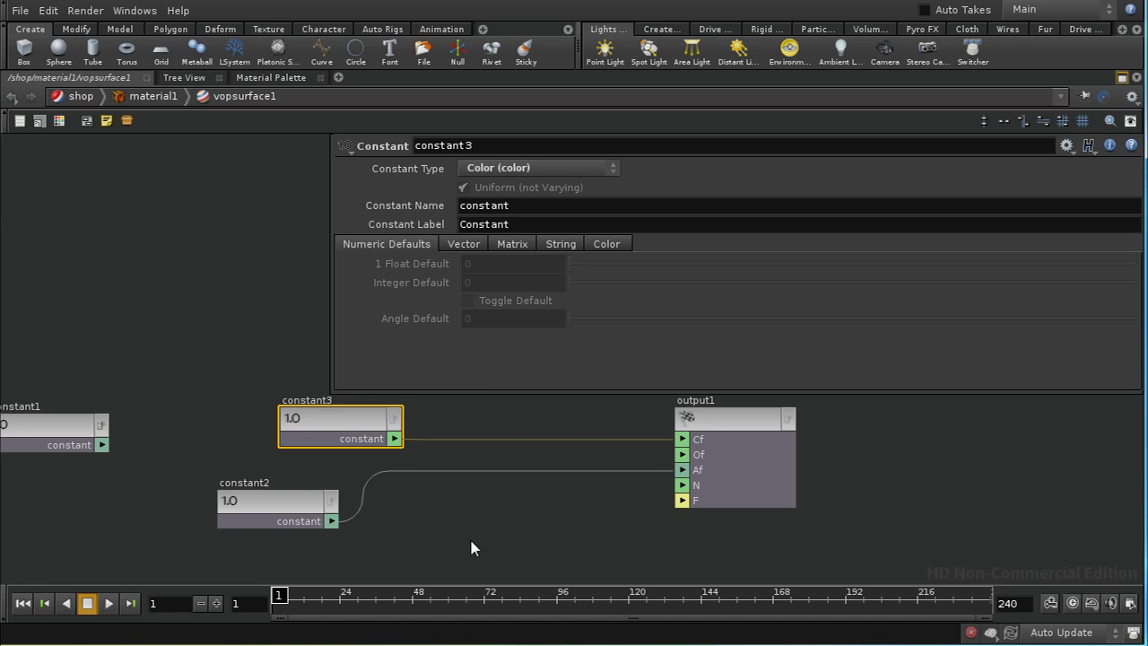
Step: Hide the parameter panel and select constant1, constant2 and constant3 together
key(p)
middle_drag(463, 515, 696, 475)
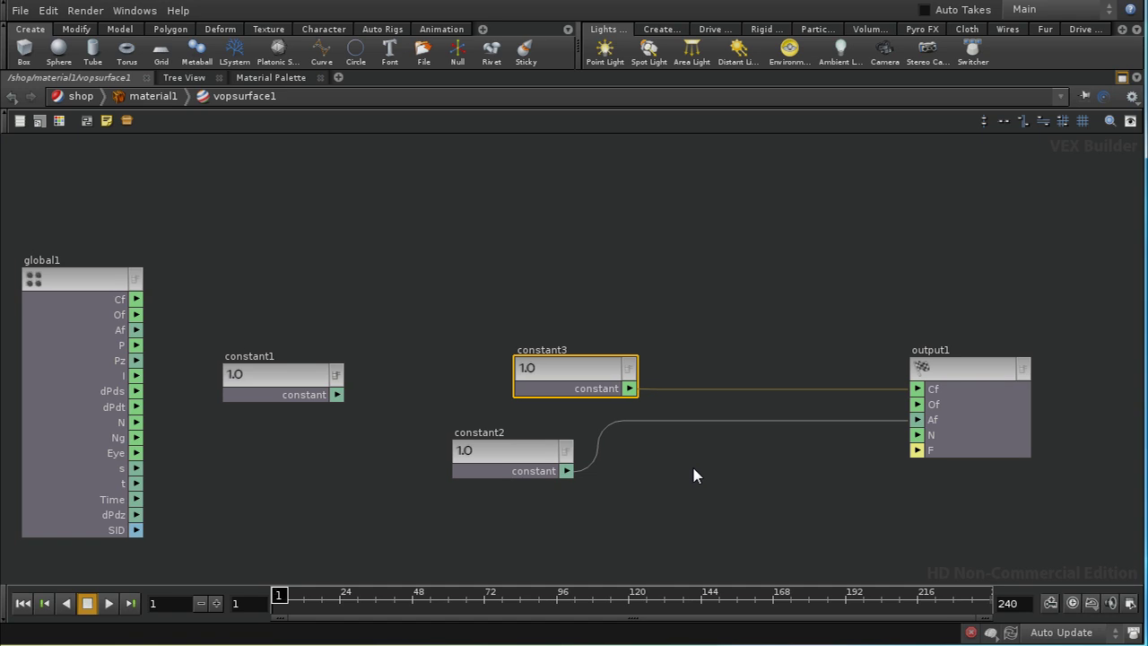
drag(232, 320, 712, 537)
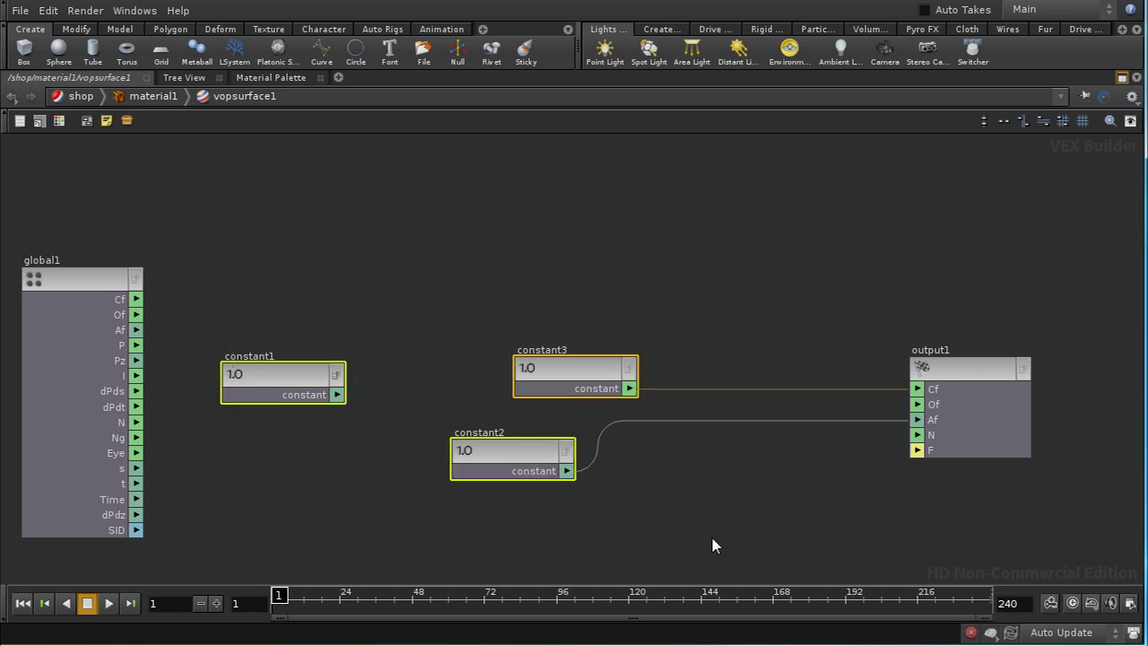
Step: Replace the three constants with a new Lighting Model node, lighting1, and move global1 up-left
key(Delete)
key(Tab)
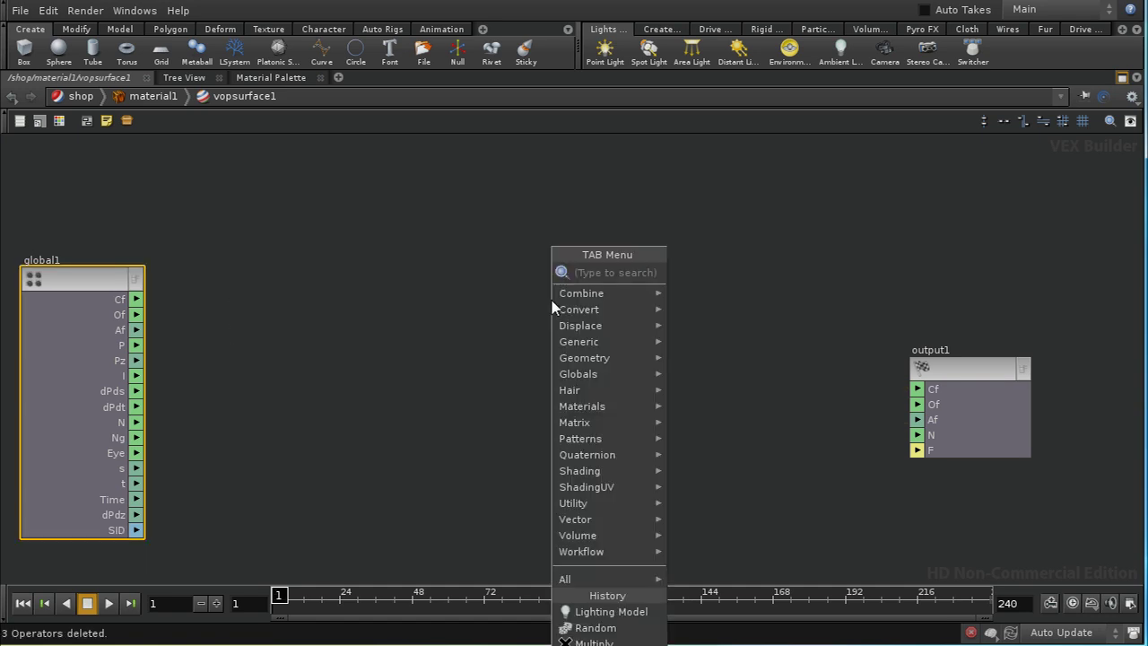
text(li)
click(732, 276)
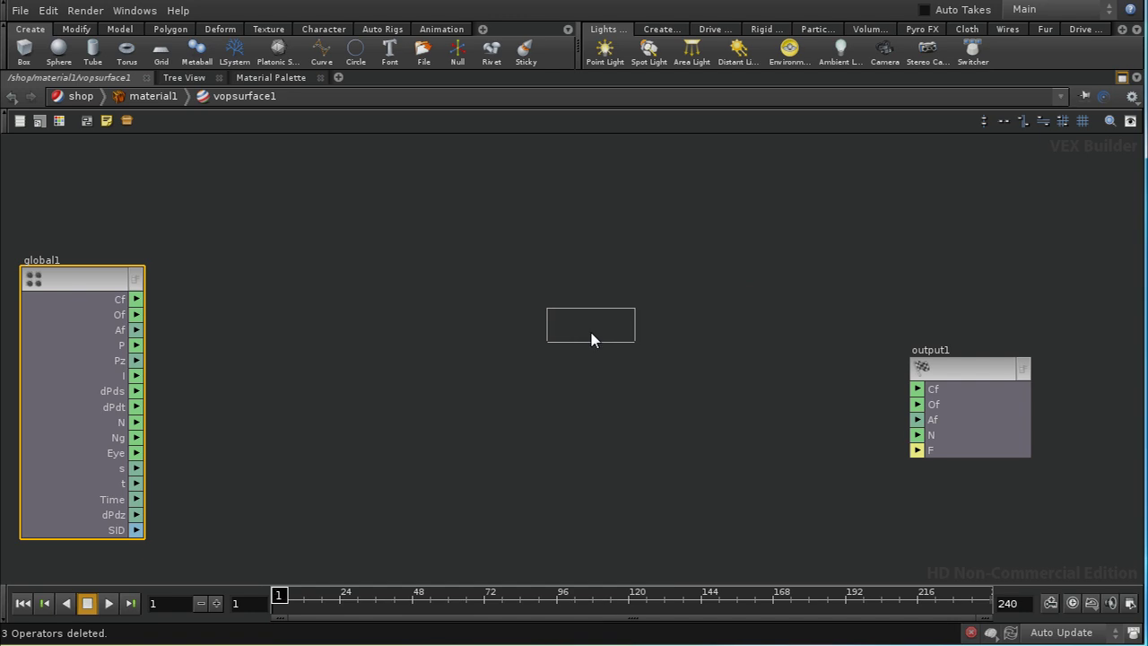
click(577, 261)
key(h)
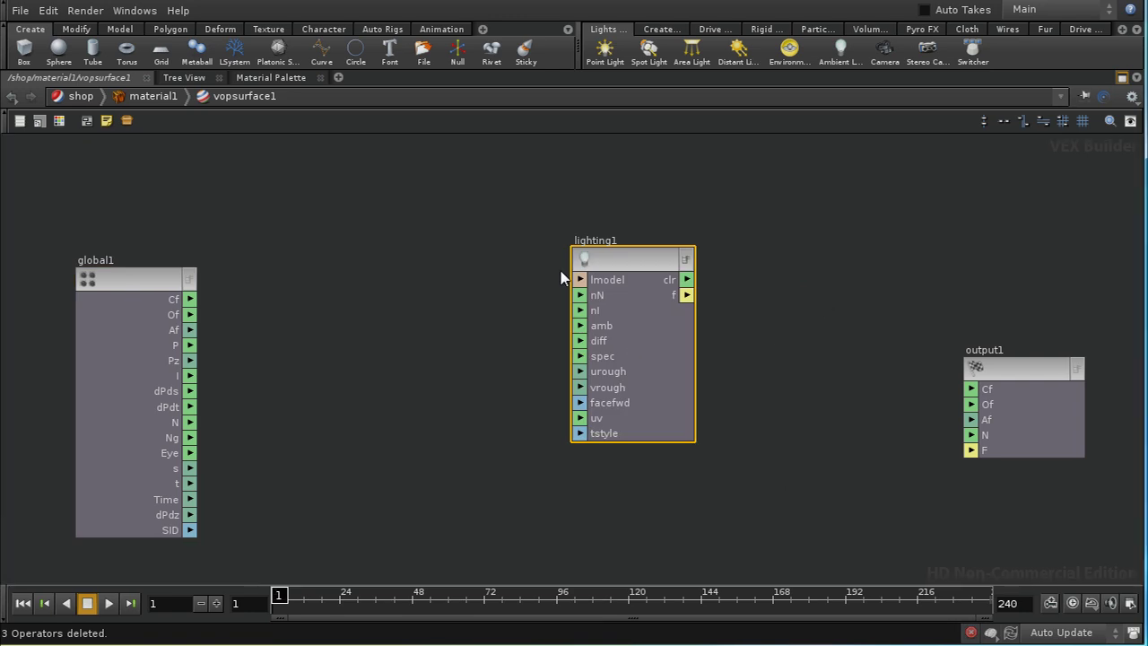
drag(165, 273, 109, 235)
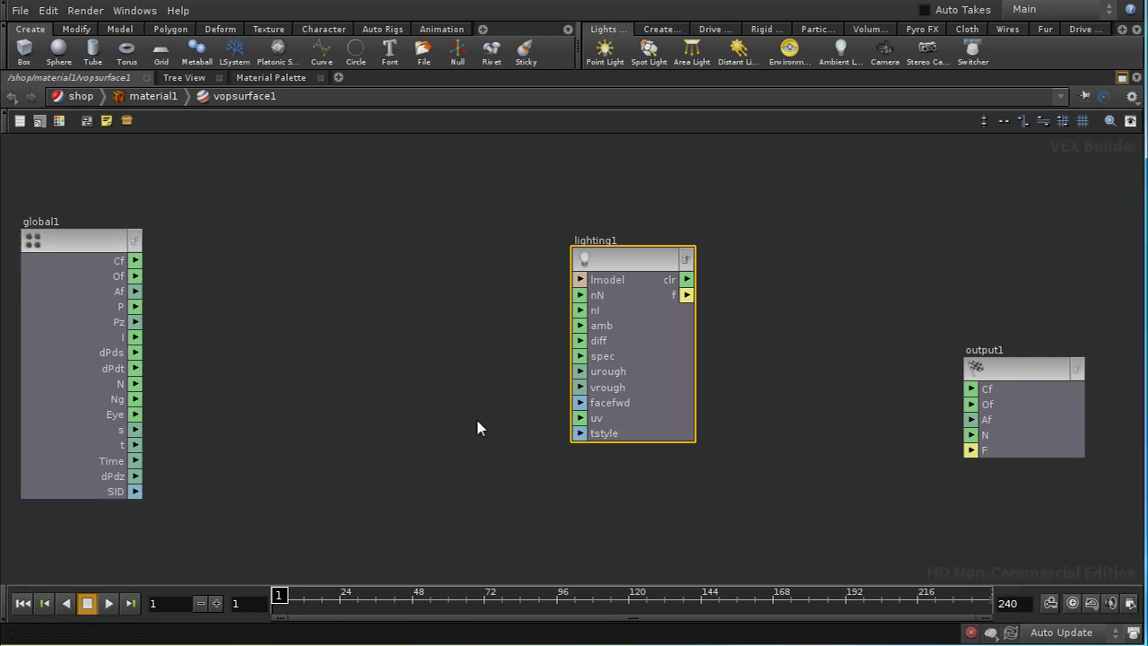
Step: Create a spec constant (1.0) wired into lighting1's spec input and check its defaults
right_click(581, 361)
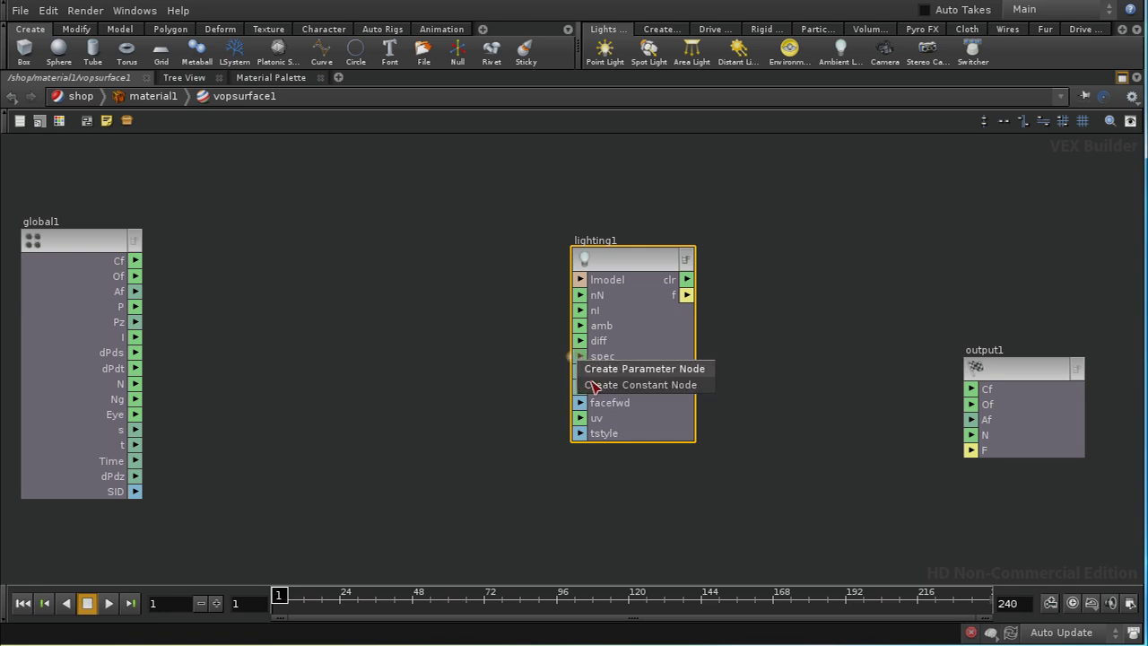
click(593, 385)
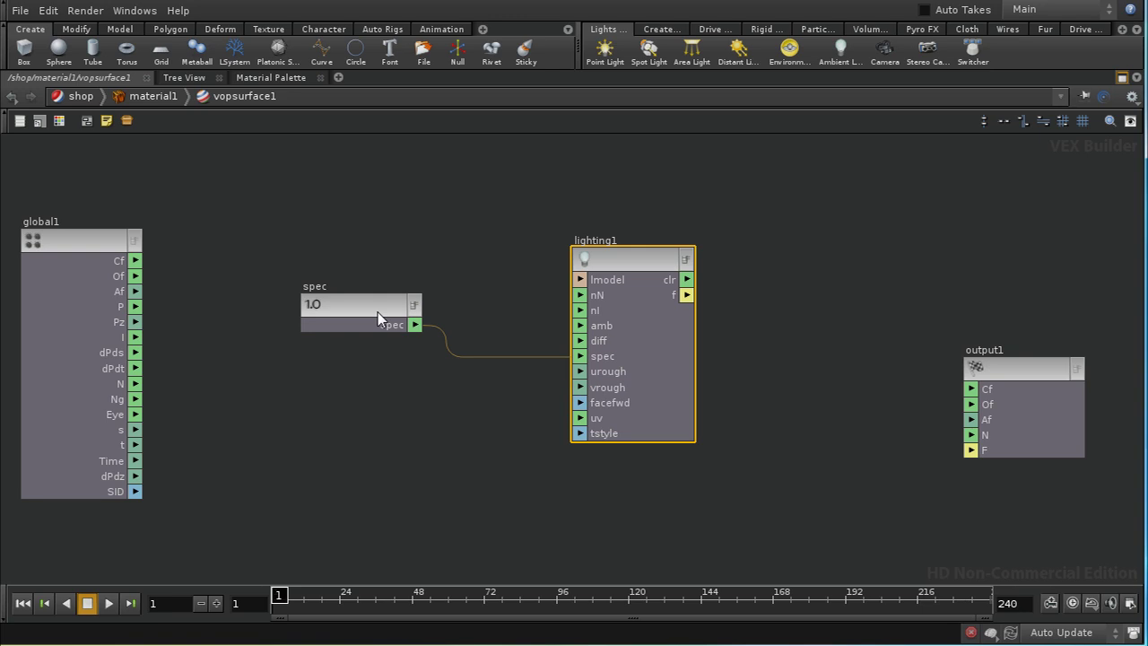
drag(378, 312, 339, 205)
middle_drag(443, 403, 692, 397)
middle_drag(524, 429, 51, 476)
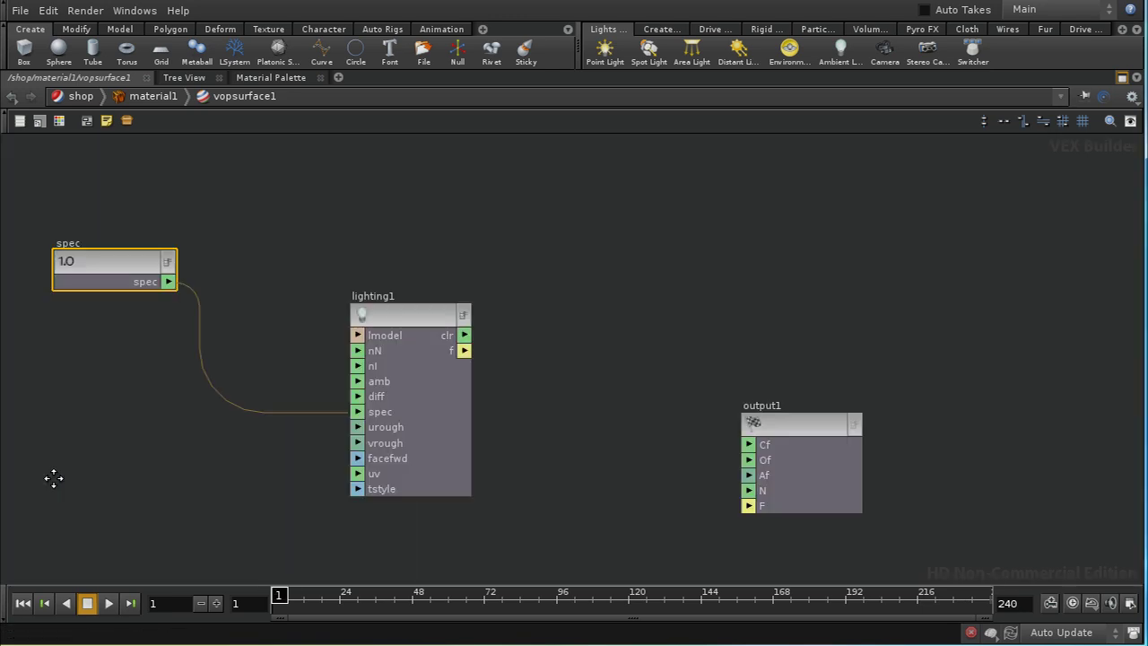
key(p)
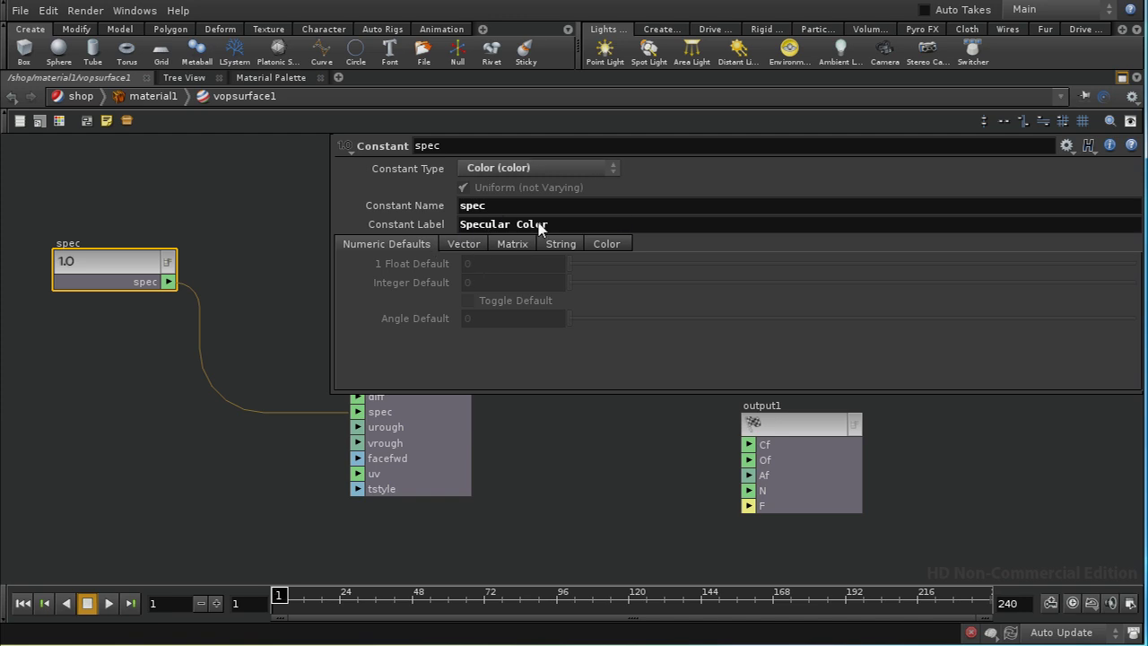
click(607, 245)
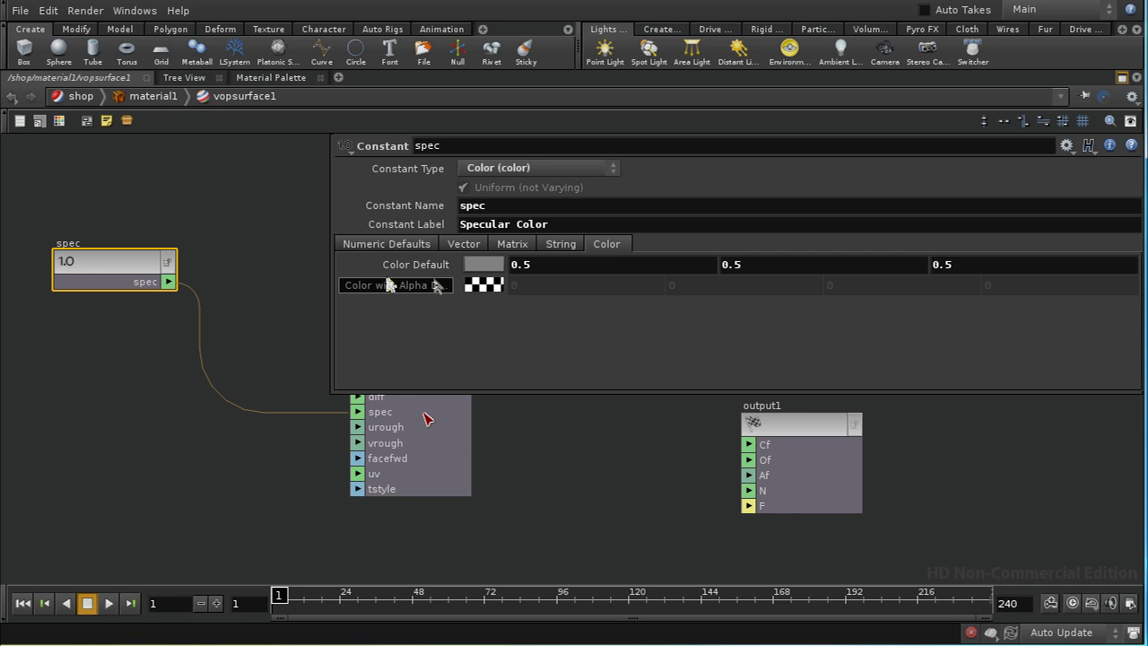
key(p)
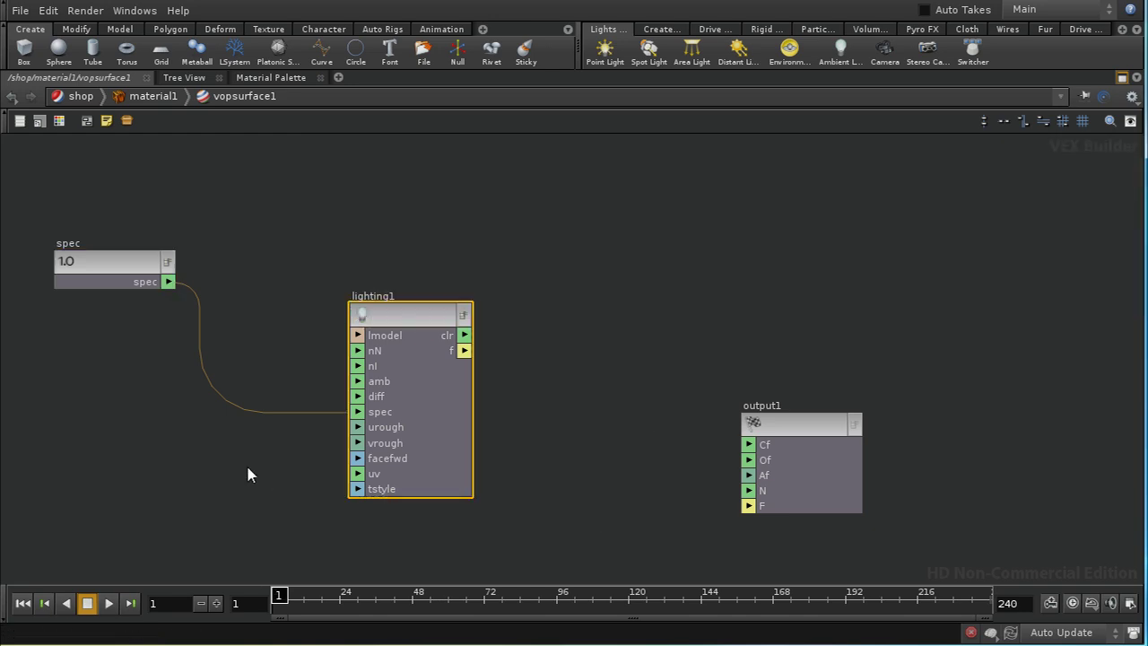
Step: Move the spec node up-left of lighting1 and zoom out to frame the network
middle_drag(249, 474, 356, 443)
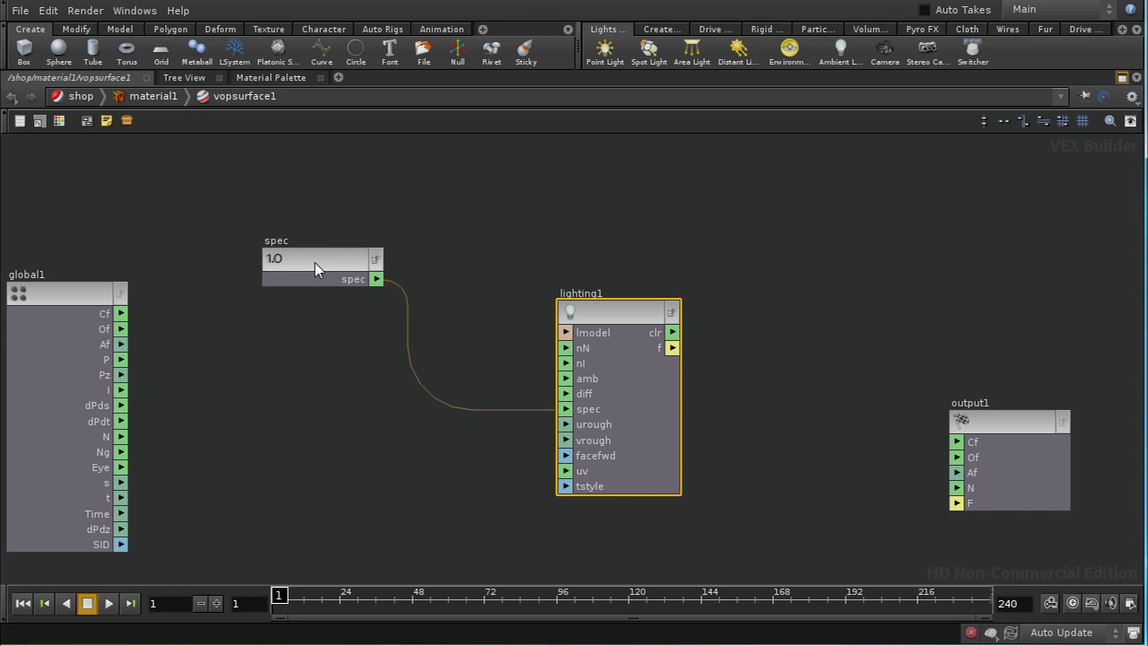
drag(314, 263, 260, 251)
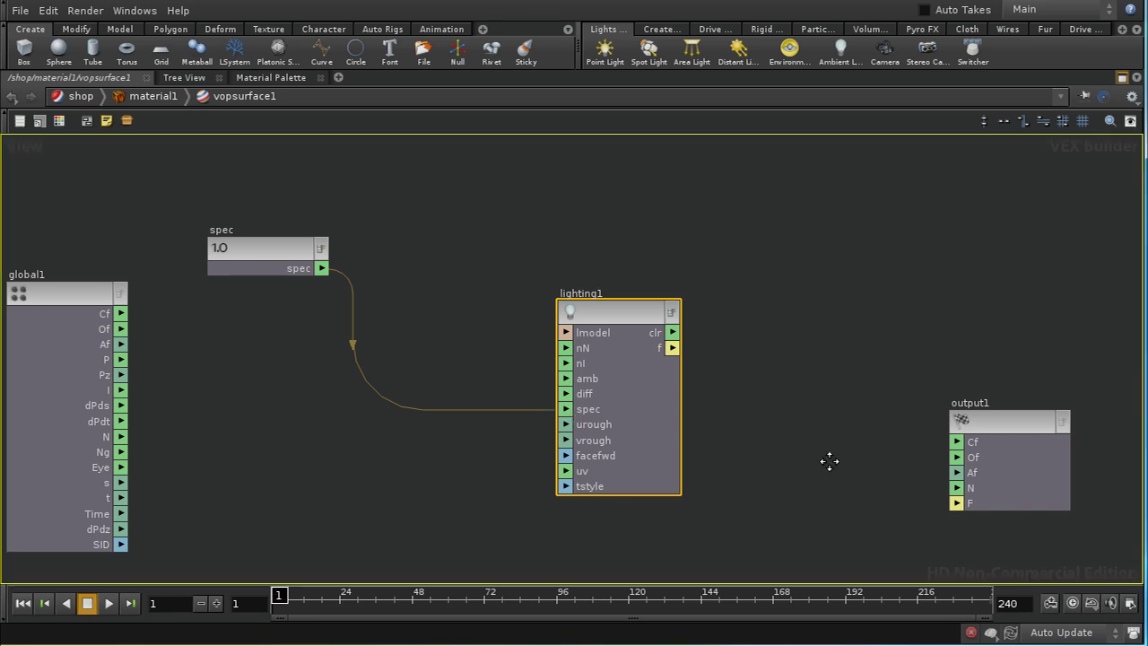
middle_drag(600, 430, 500, 379)
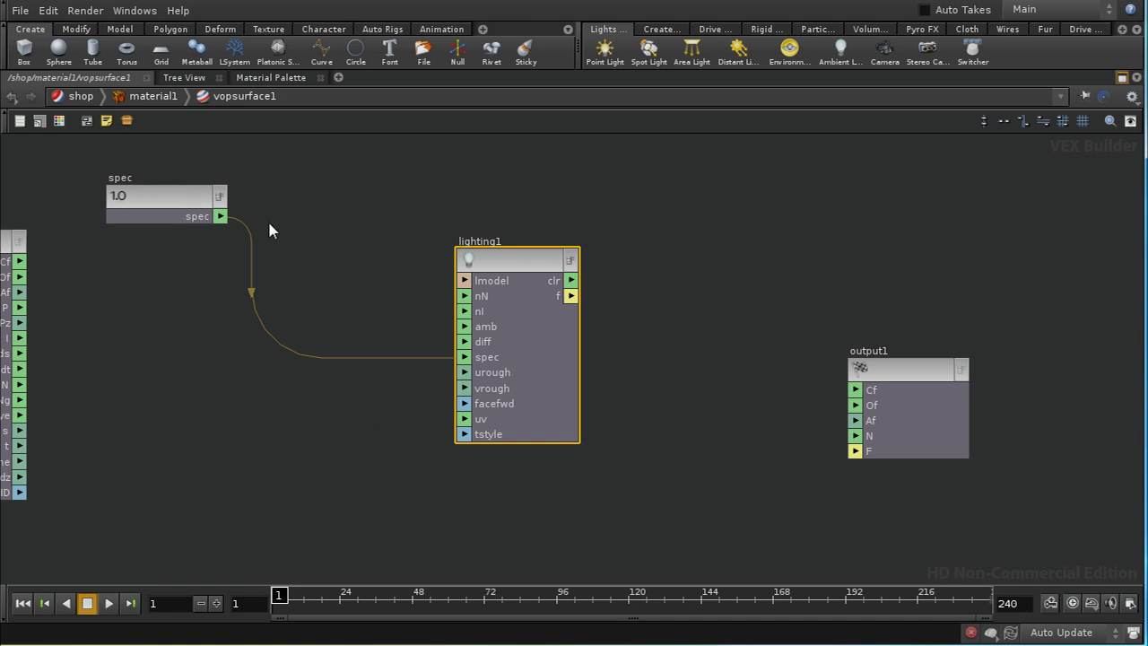
scroll(162, 363, down, 3)
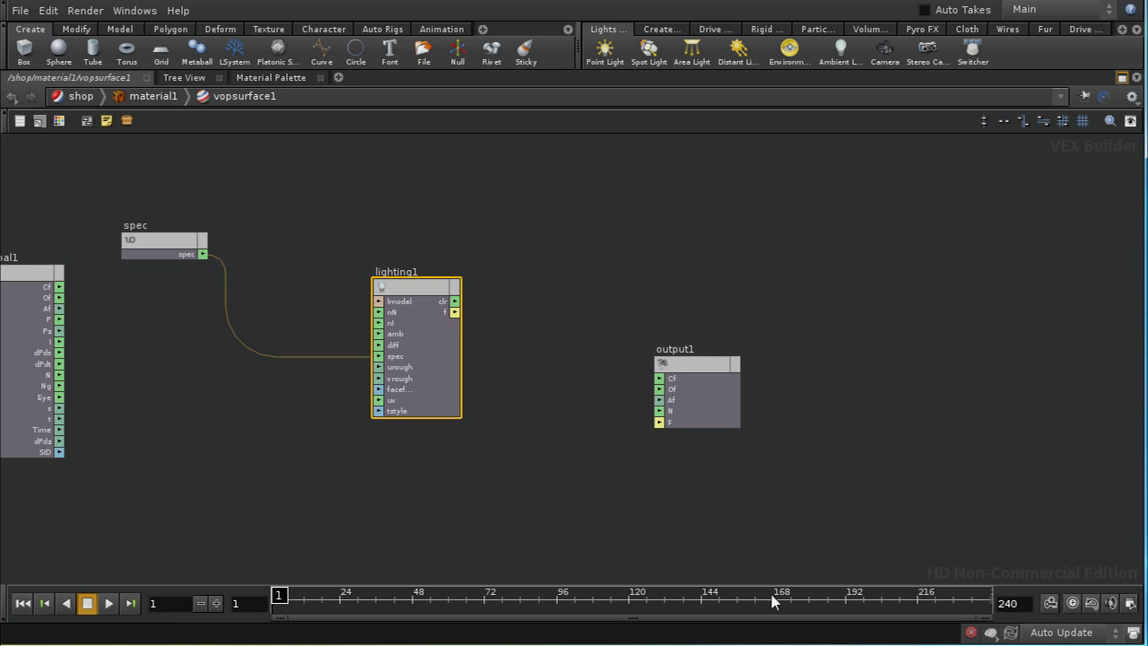
Step: Create a parameter node on lighting1's amb input and place it above spec
right_click(377, 336)
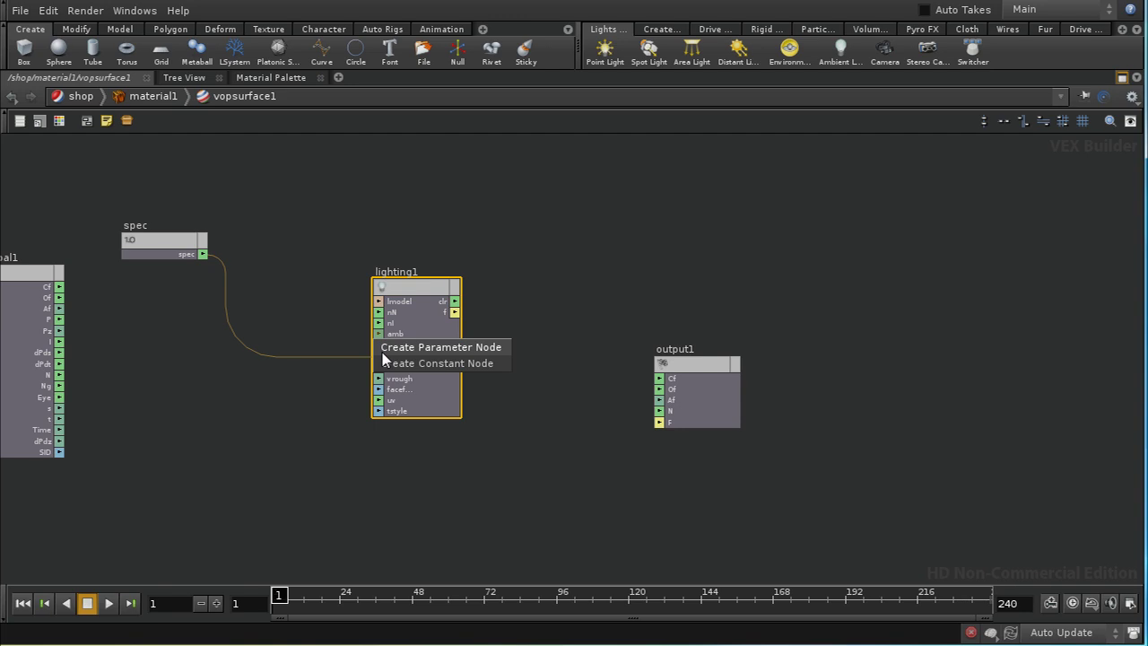
click(387, 347)
drag(208, 277, 261, 180)
middle_drag(441, 253, 628, 410)
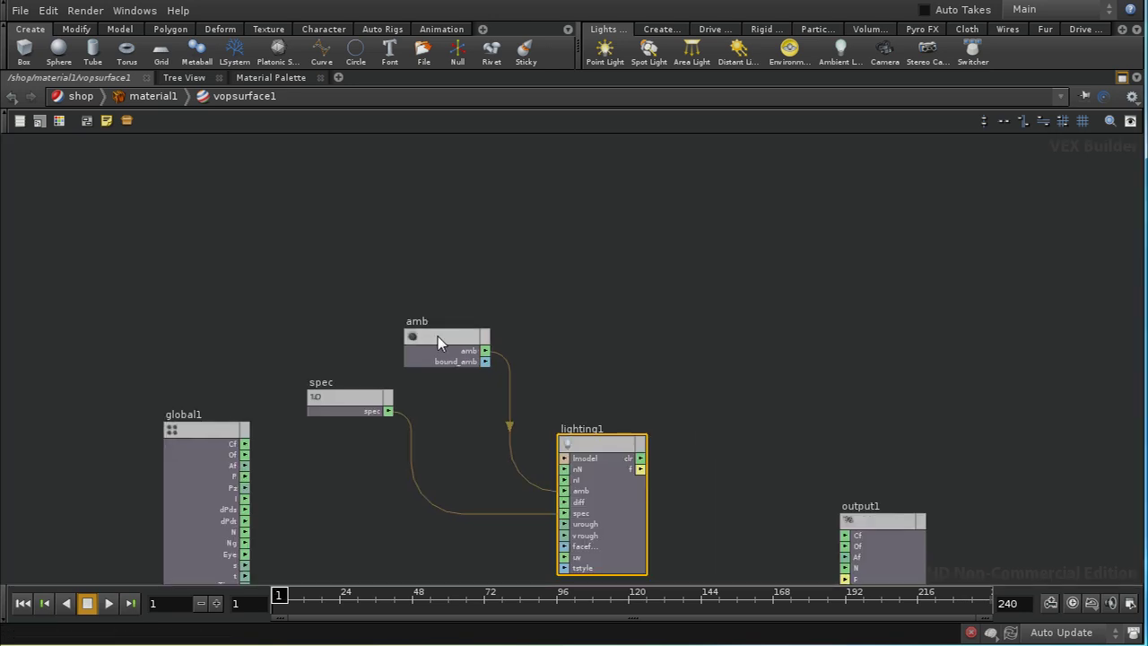
drag(438, 336, 376, 296)
Step: Inspect the amb node's Ambient Color settings and reframe around lighting1
click(377, 296)
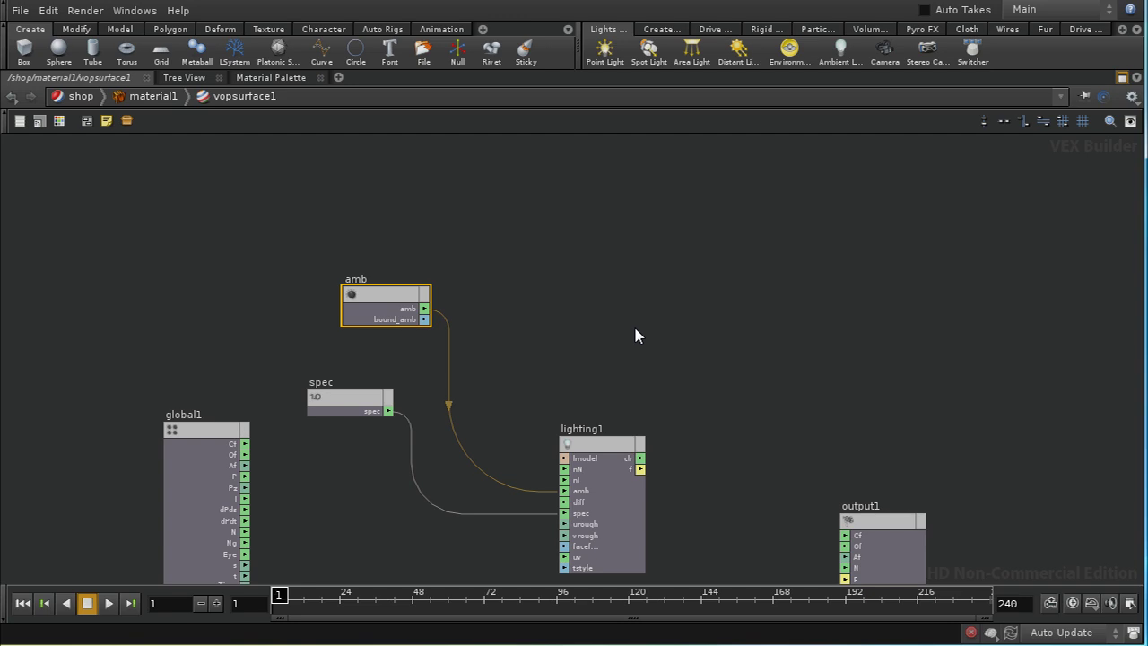
key(p)
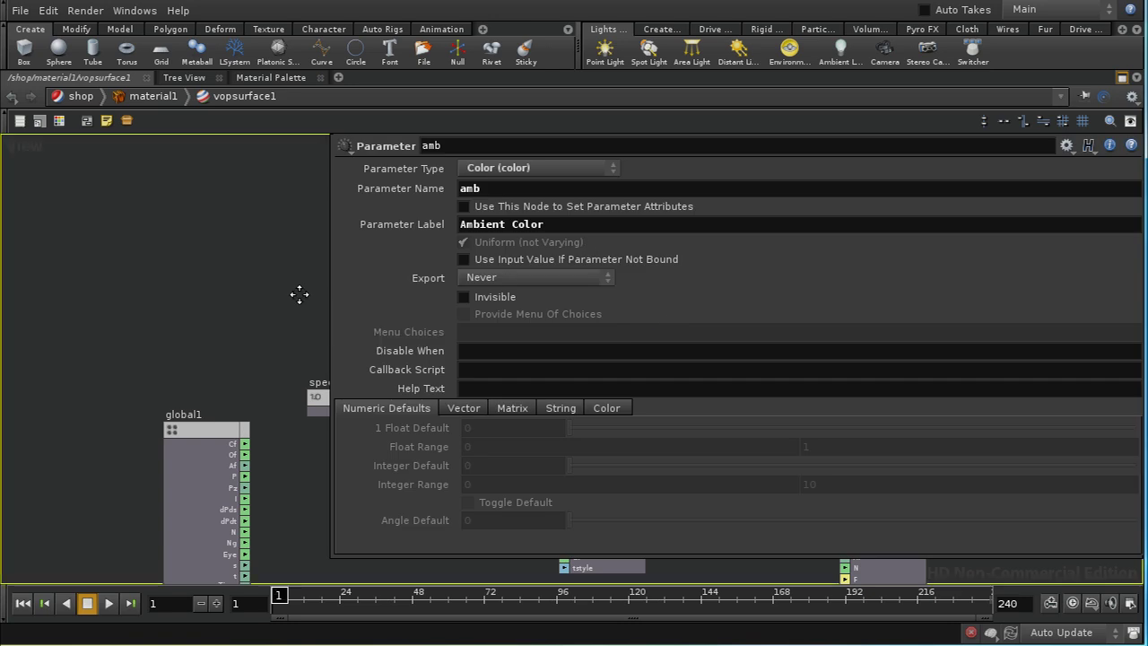
middle_drag(300, 294, 114, 260)
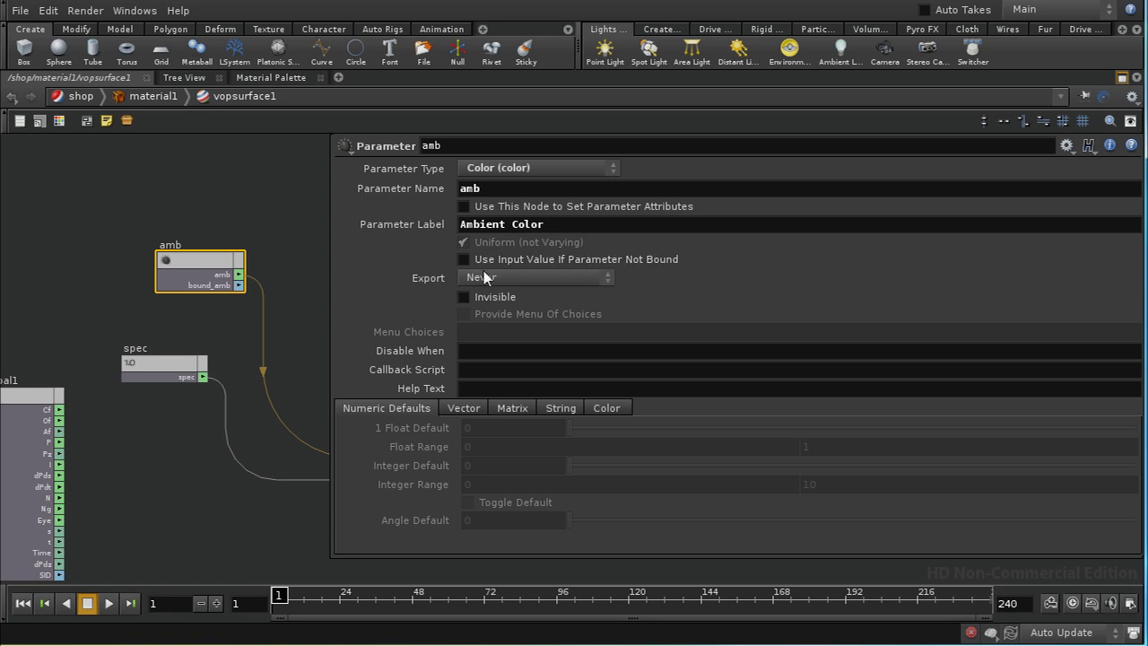
middle_drag(302, 350, 170, 344)
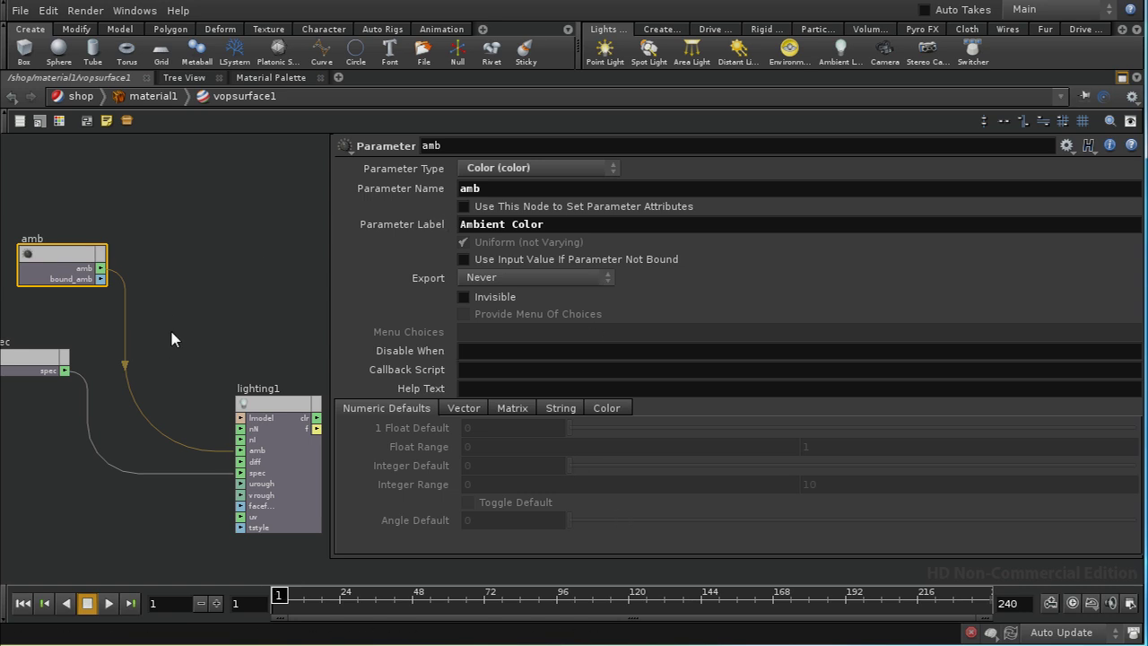
middle_drag(171, 335, 274, 368)
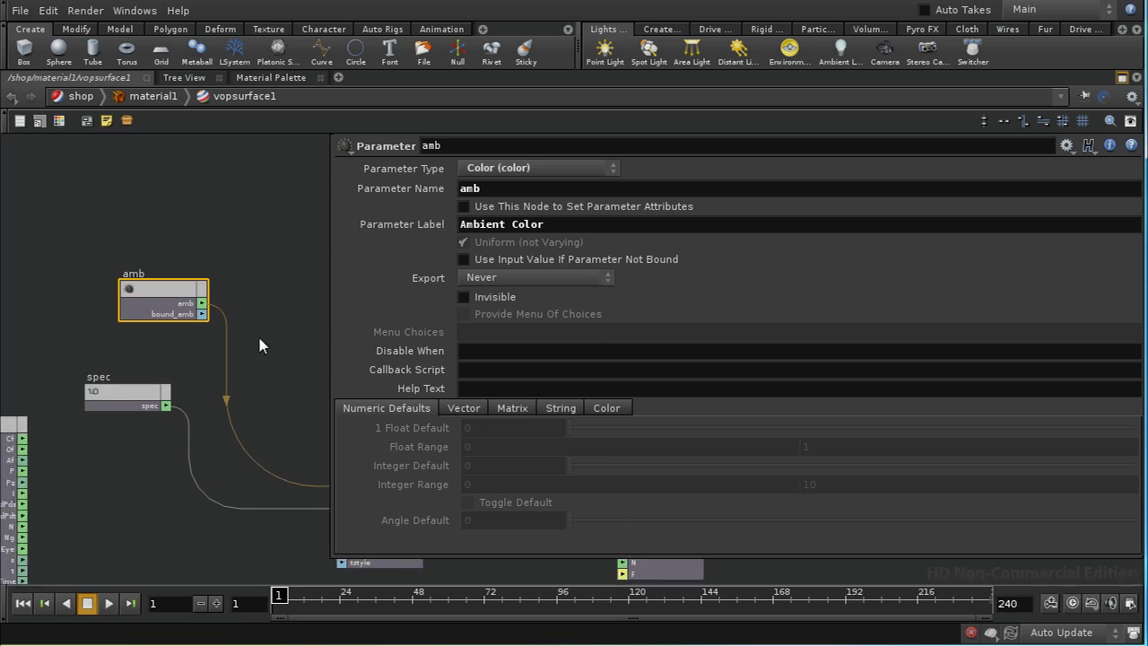
Step: Go up to /shop and run Promote Material Parameters on material1
key(p)
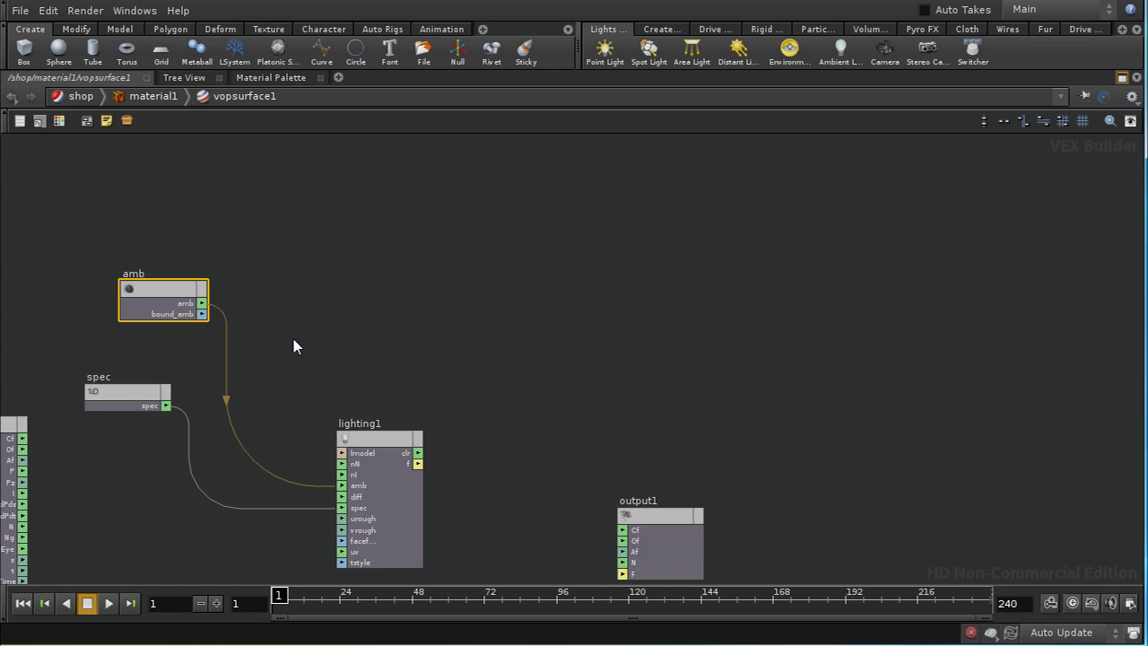
key(u)
key(u)
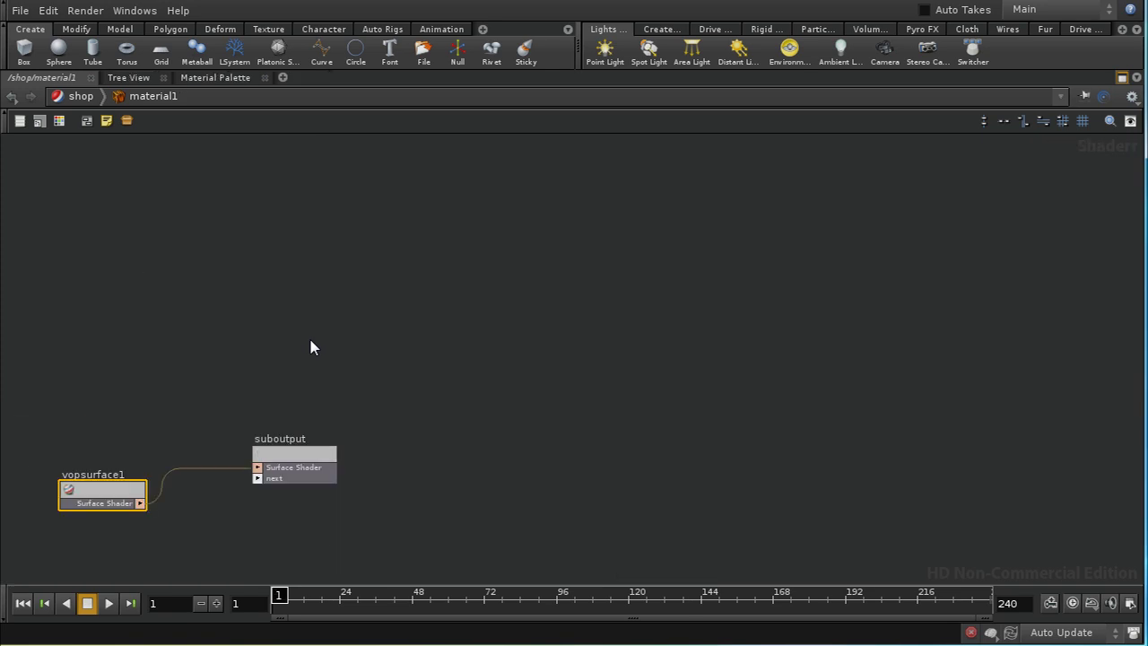
right_click(190, 459)
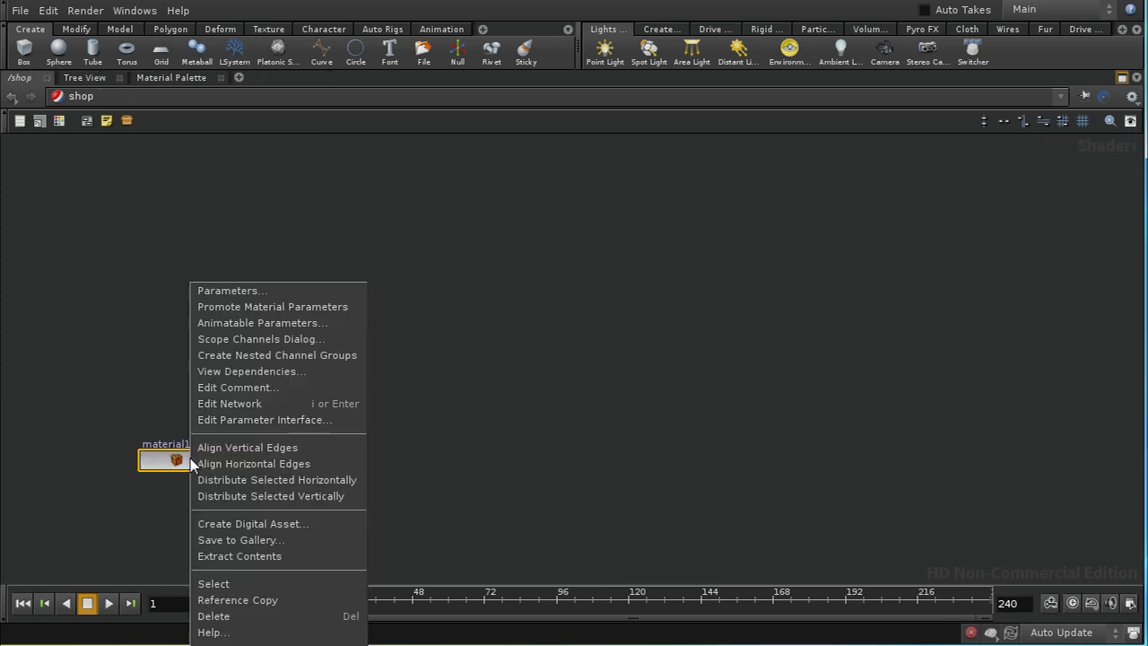
click(247, 308)
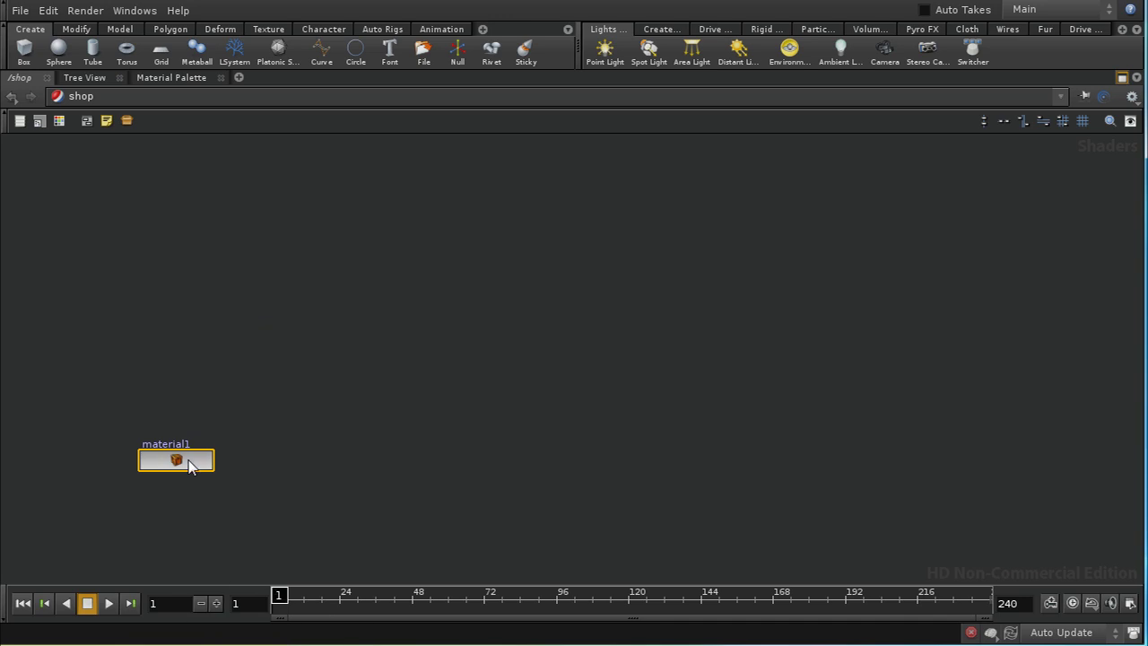
Step: Check material1's Ambient Color 0.5, 0.5, 0.5, then dive back into vopsurface1
key(p)
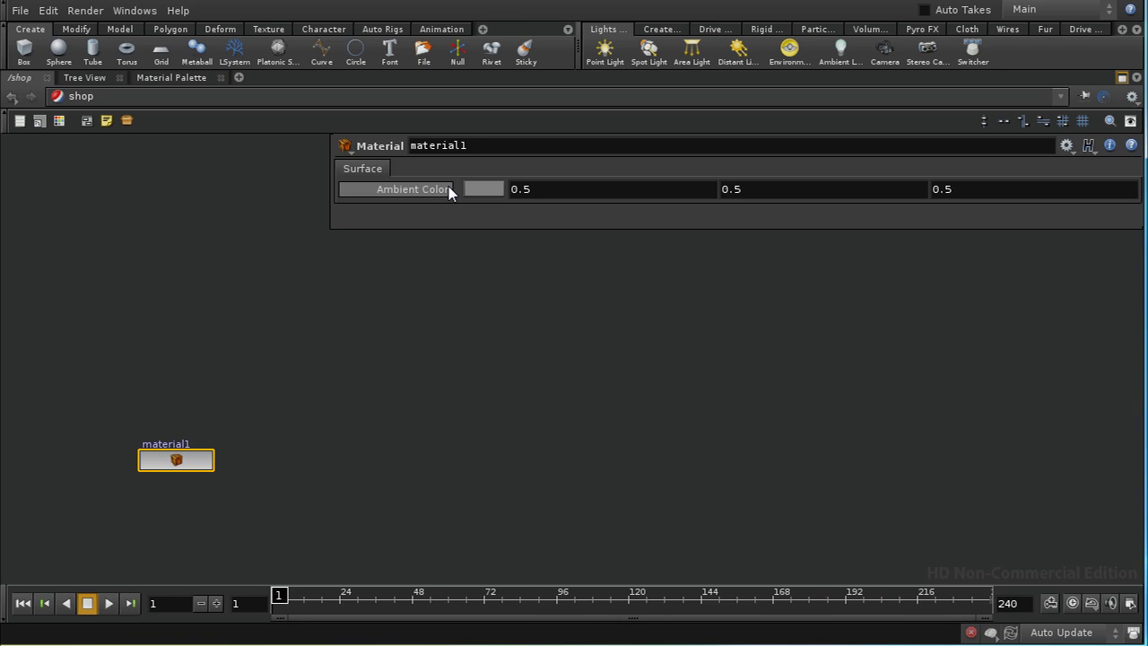
double_click(202, 460)
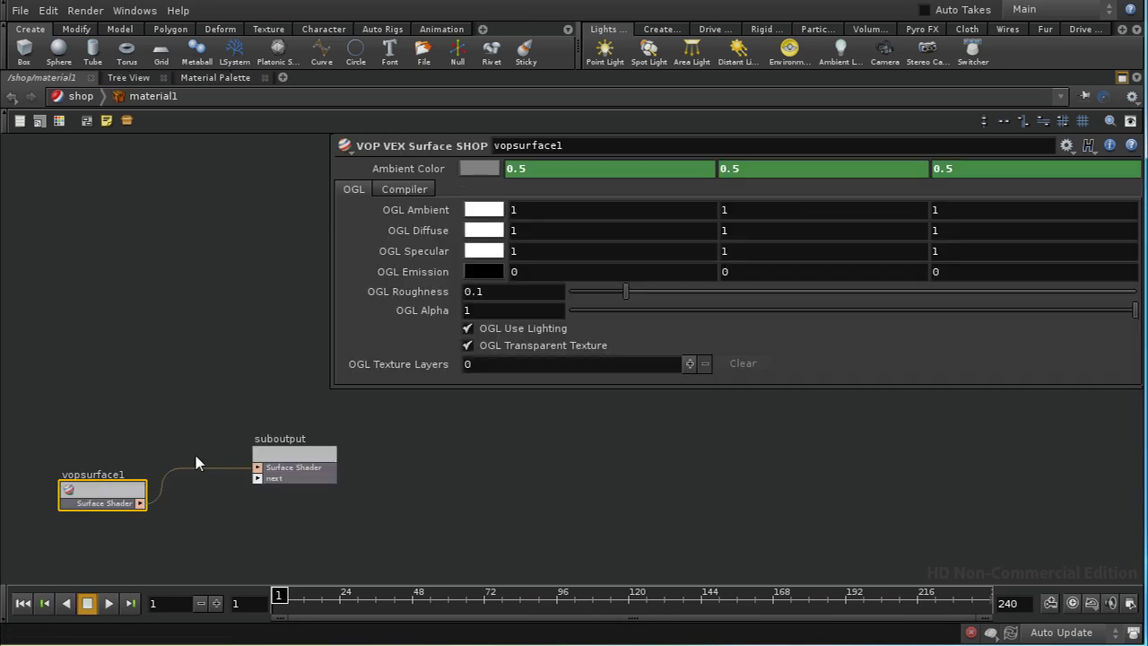
double_click(130, 501)
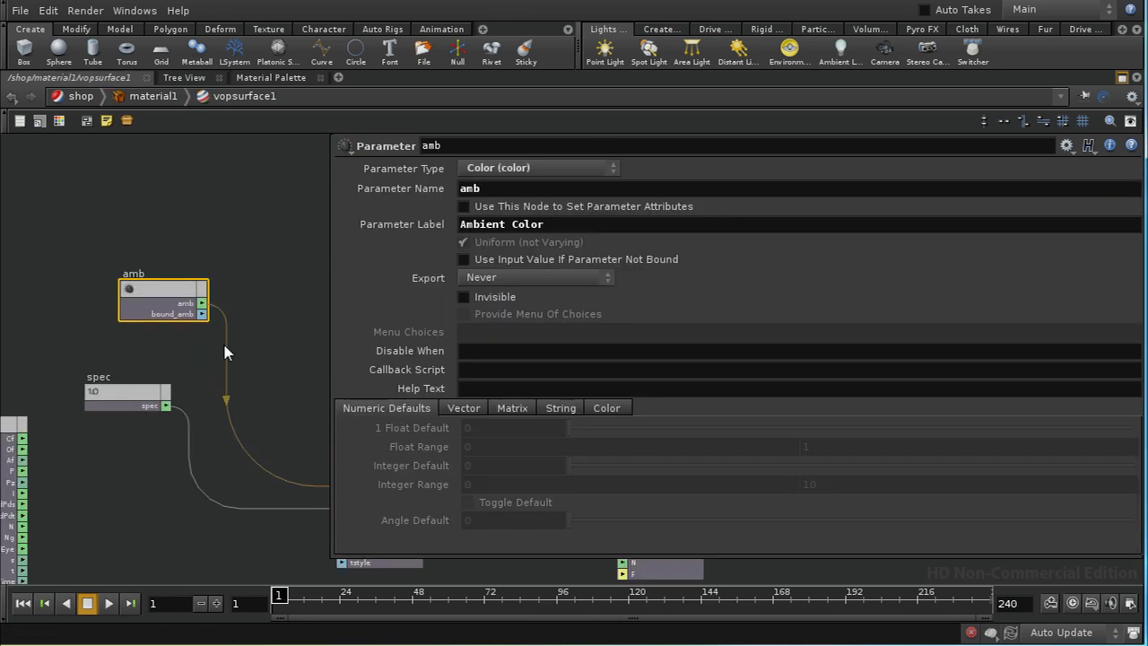
Step: Set the amb Ambient Color parameter to Invisible
middle_drag(282, 333, 177, 363)
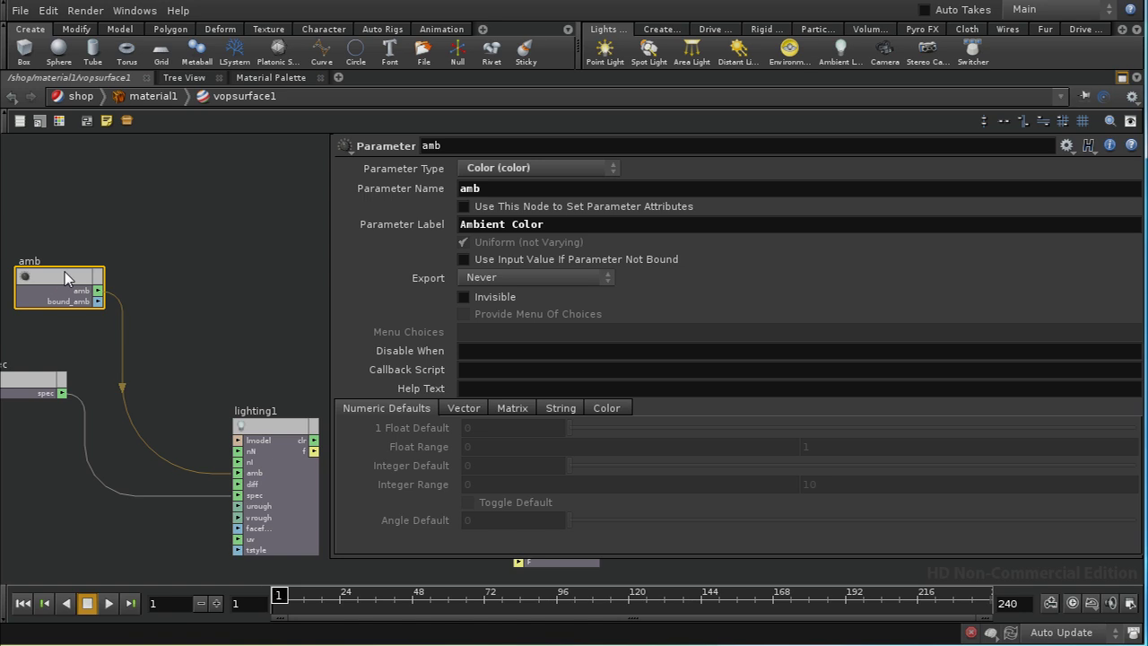
middle_drag(199, 305, 259, 389)
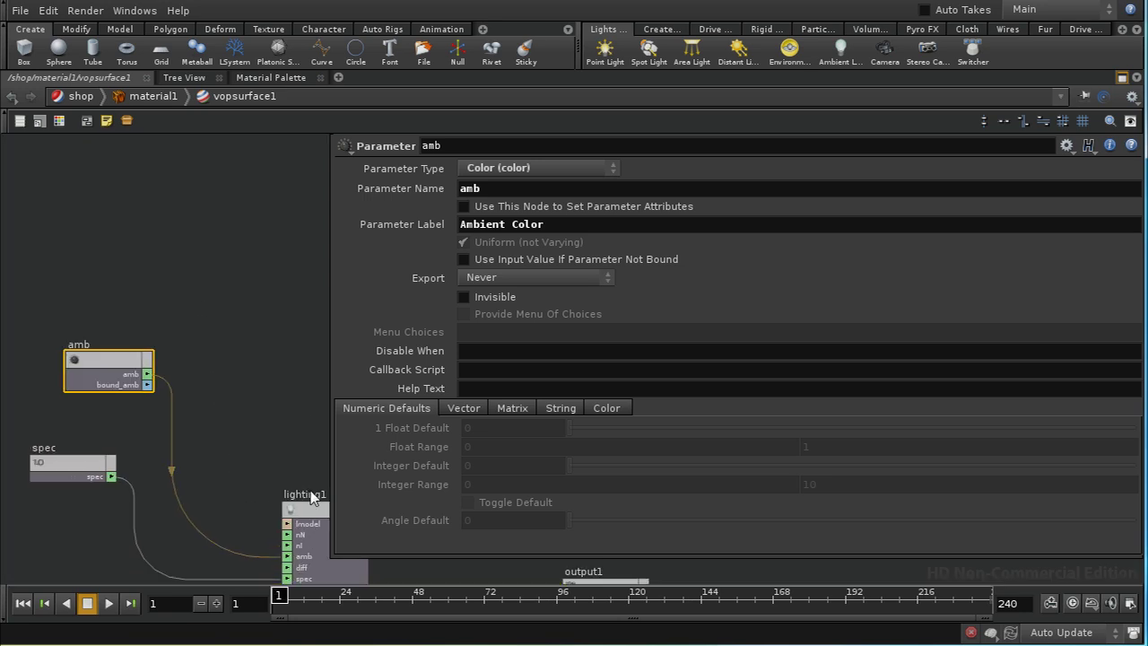
click(465, 296)
Step: Shift the spec node right and move global1 up beside the amb and spec nodes
middle_drag(225, 389, 215, 297)
drag(95, 368, 114, 370)
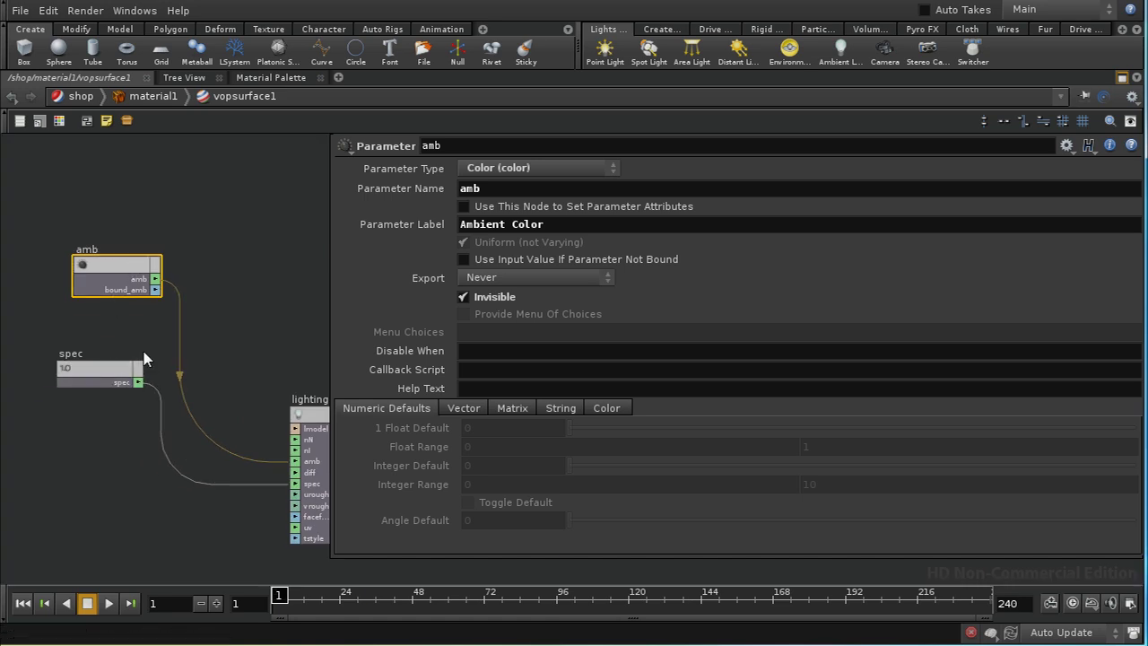
click(95, 376)
click(129, 266)
middle_drag(57, 436, 167, 517)
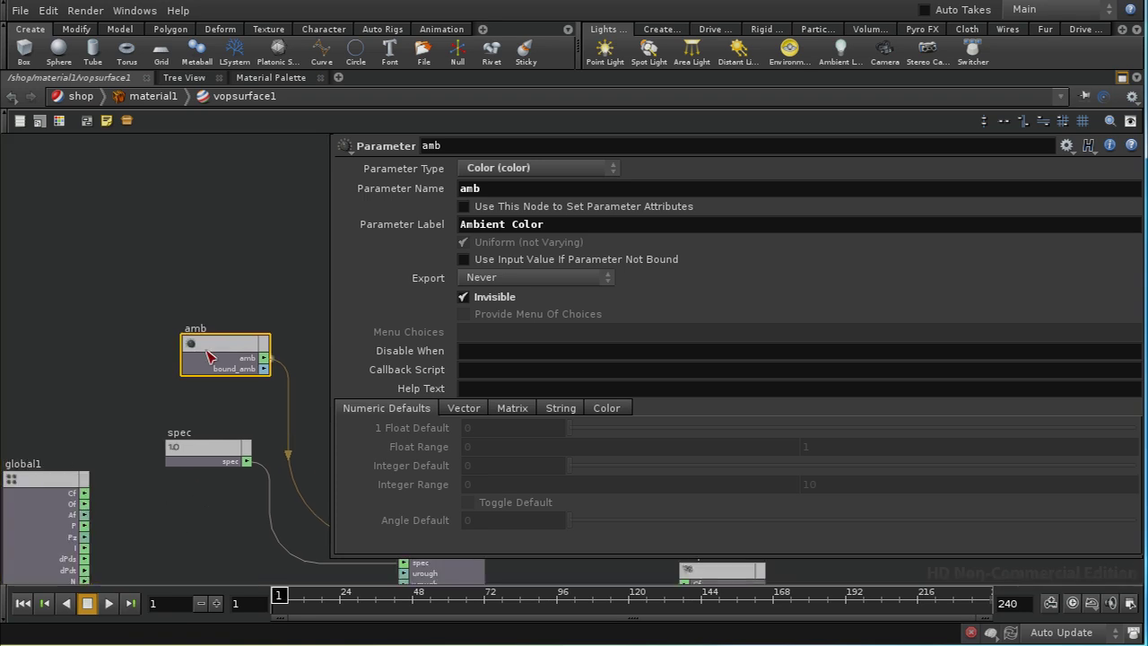
drag(50, 476, 66, 321)
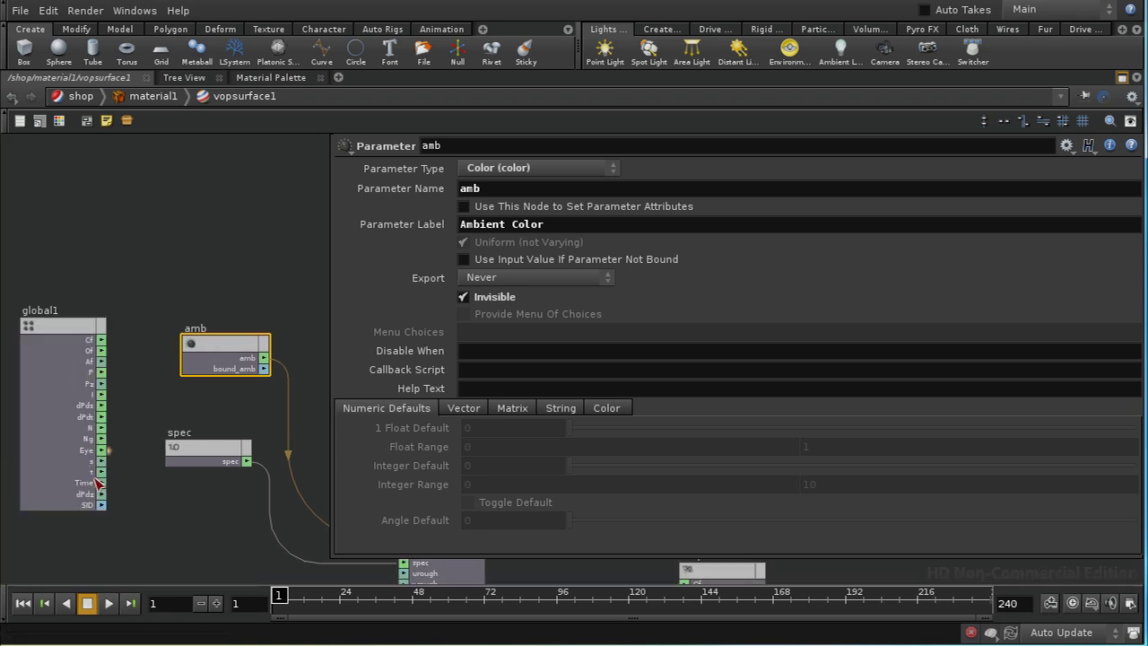
middle_drag(99, 484, 63, 480)
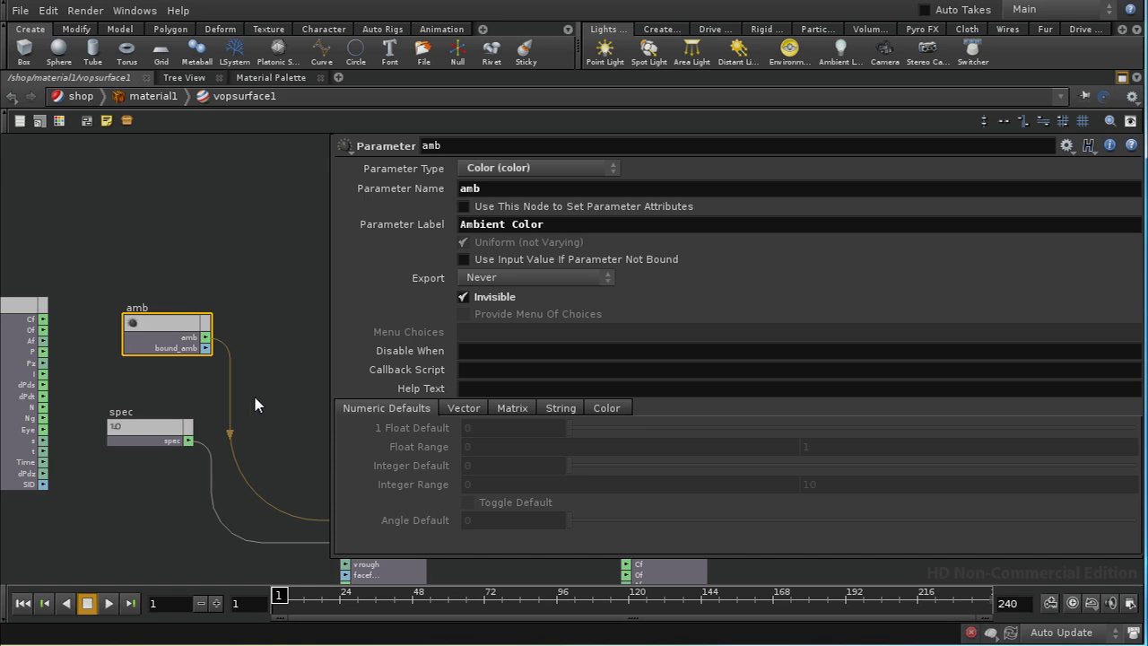
middle_drag(255, 405, 134, 440)
Step: Add an invisible Color parameter node named Cd above amb
key(Tab)
text(p)
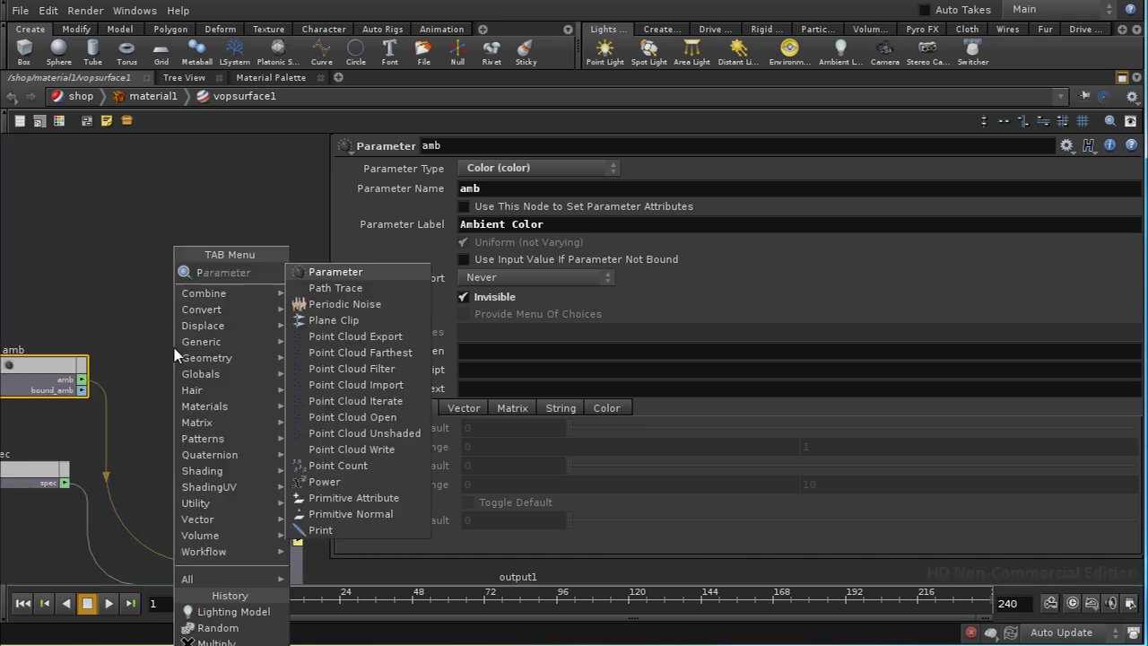
text(a)
click(301, 272)
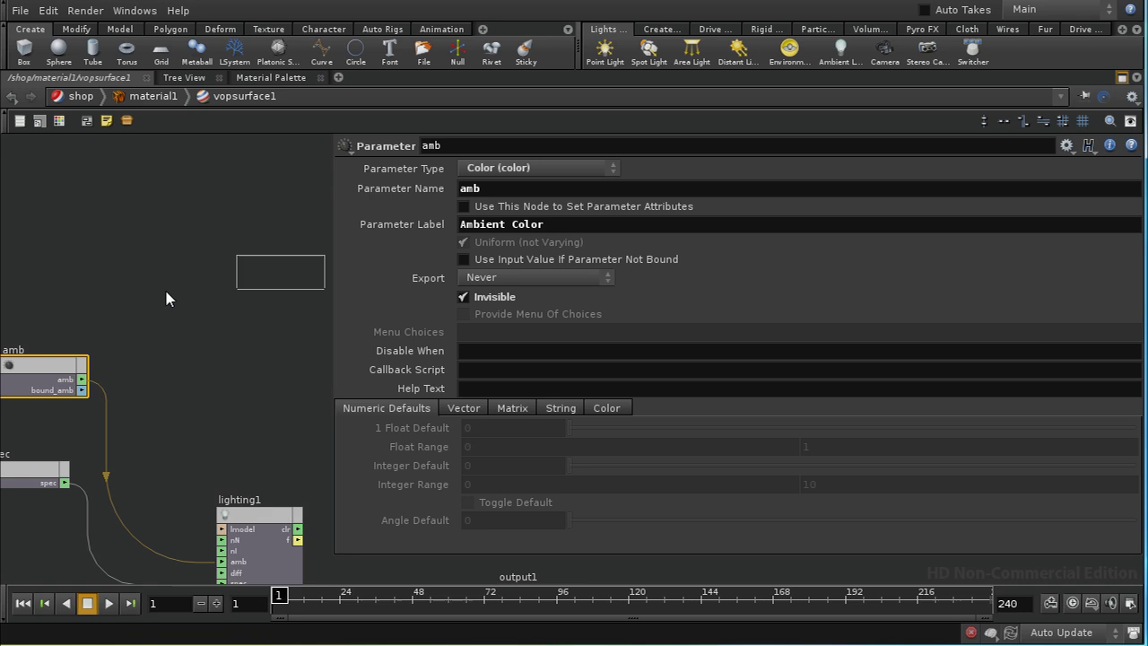
click(166, 296)
click(505, 173)
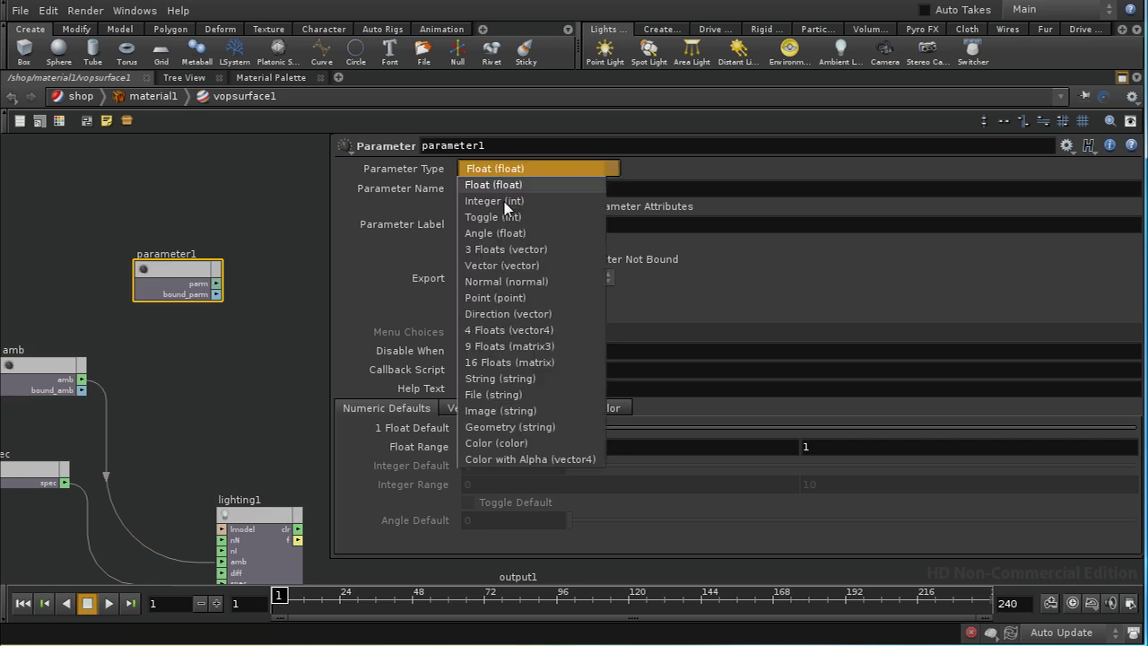
click(528, 442)
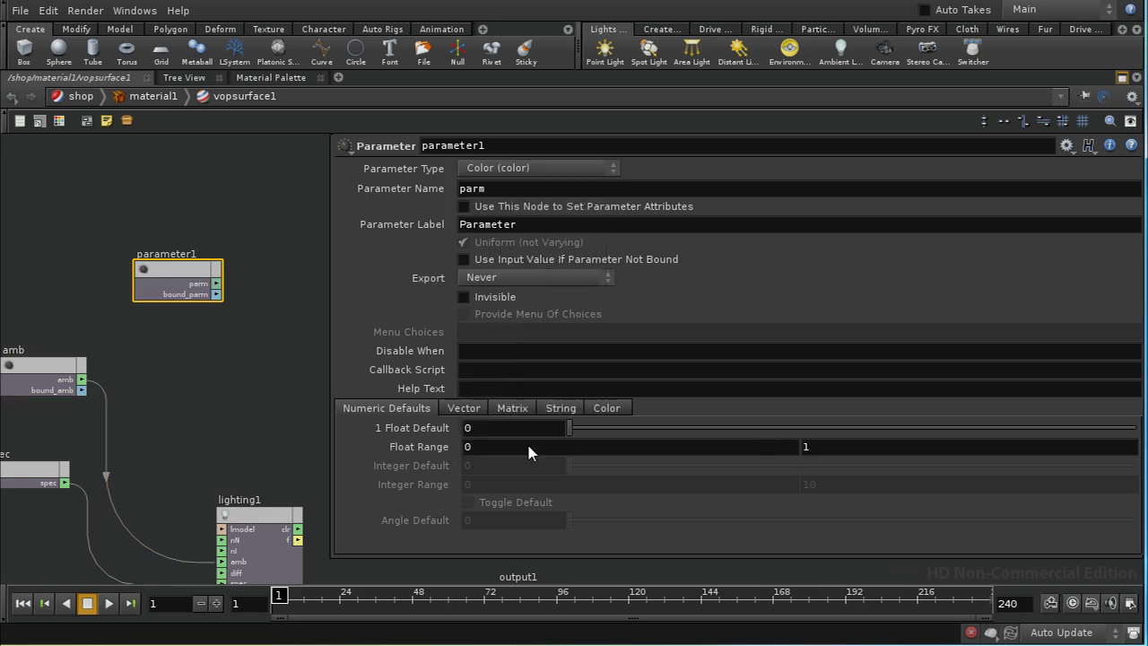
double_click(479, 147)
text(Cd)
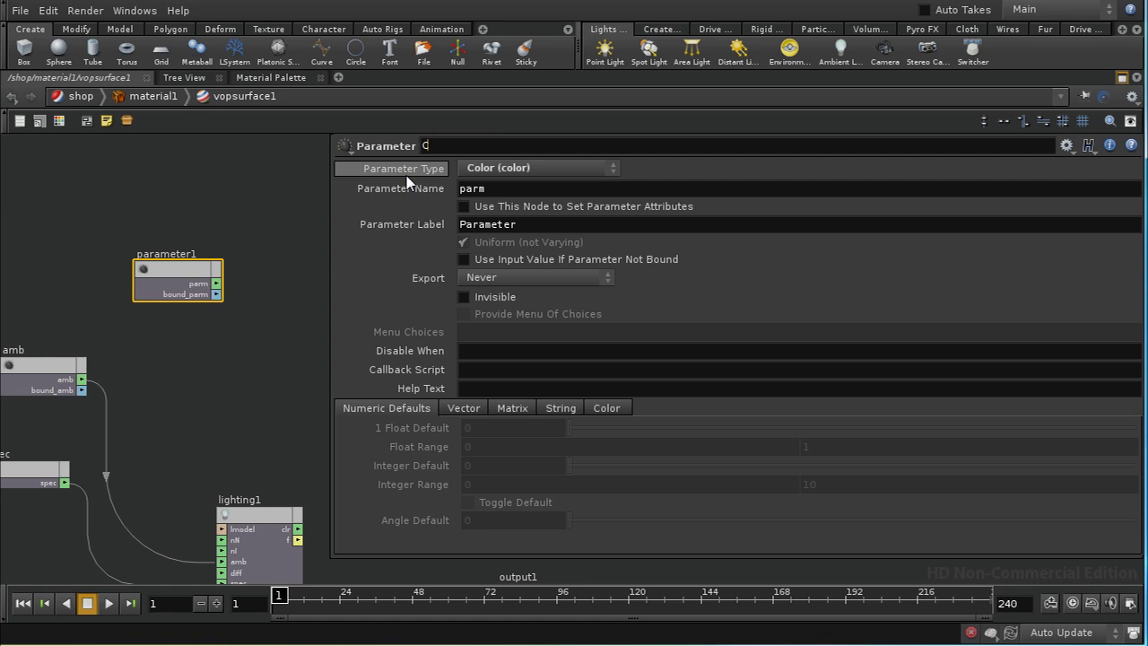
key(Tab)
text(C)
key(Tab)
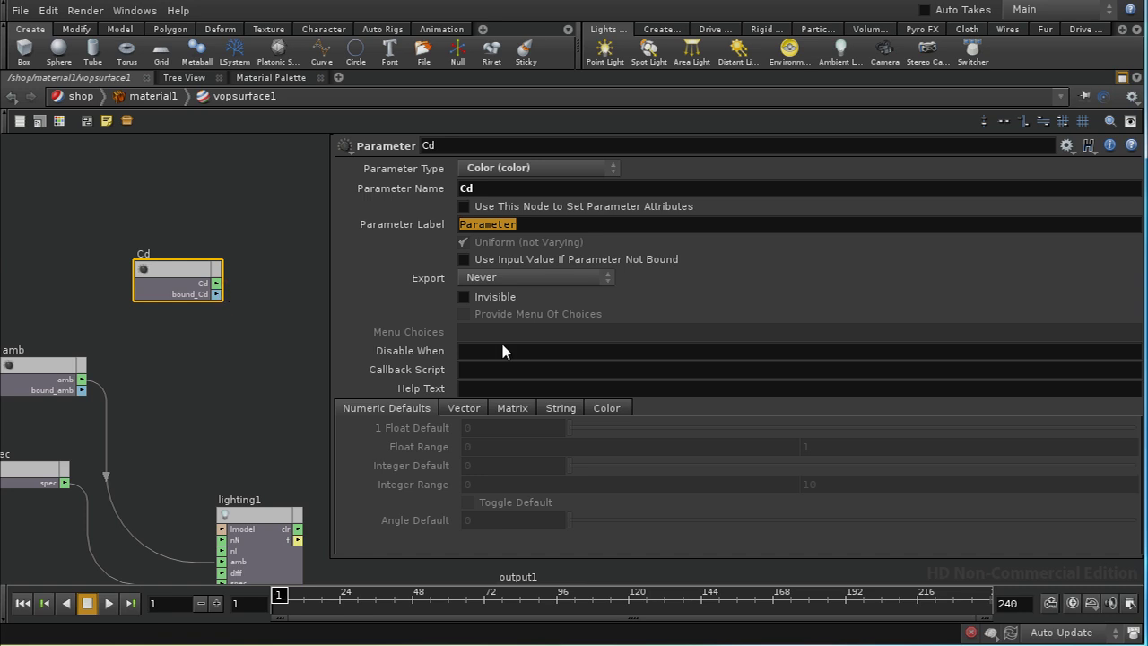
click(466, 297)
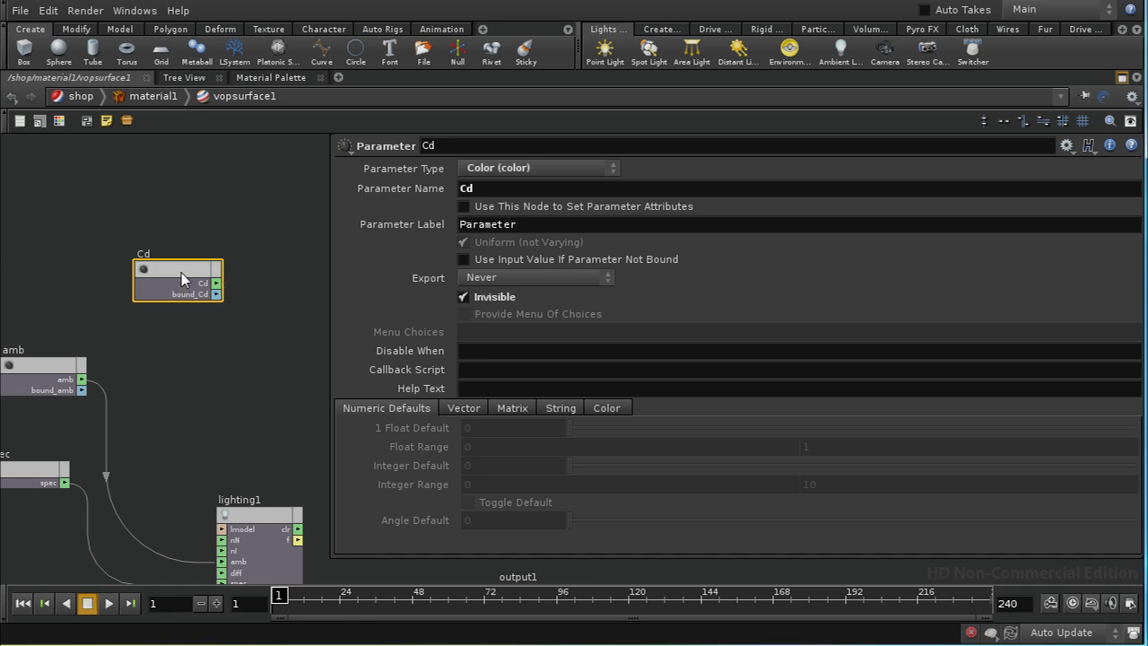
Step: Move the Cd parameter node over beside output1
drag(150, 258, 105, 243)
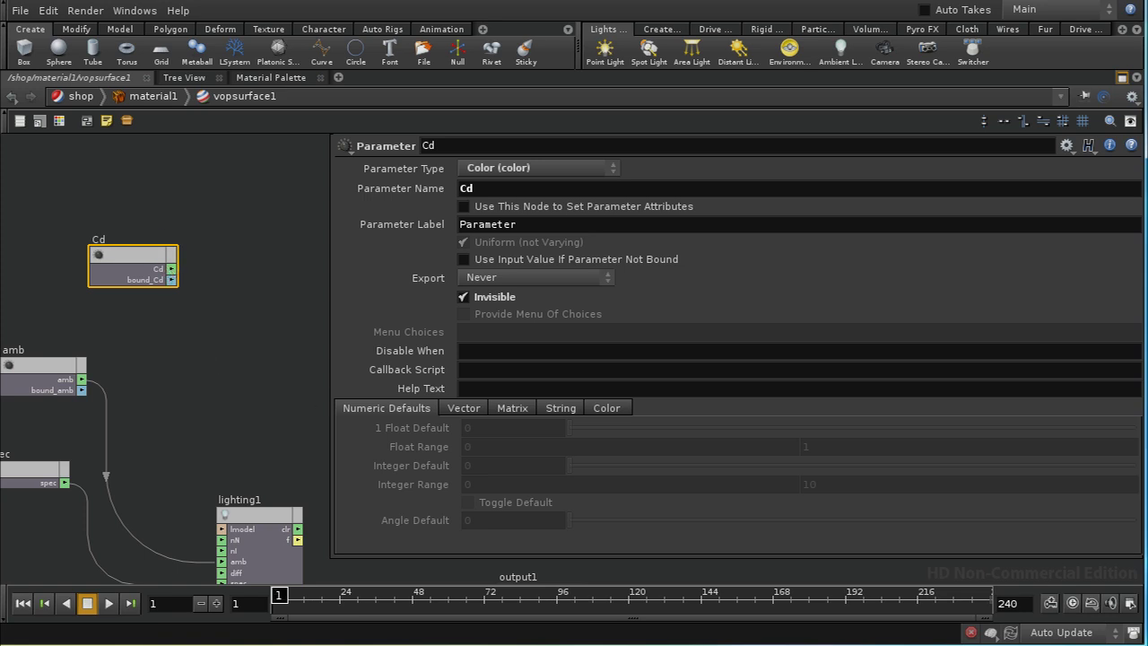
middle_drag(173, 419, 75, 257)
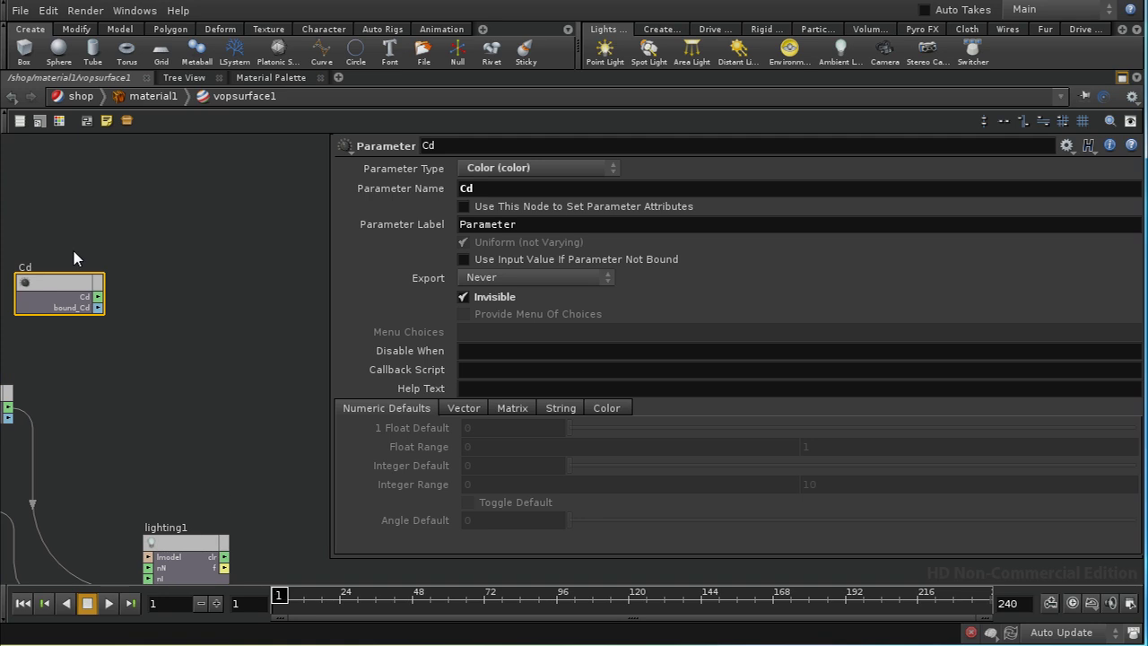
drag(68, 287, 261, 387)
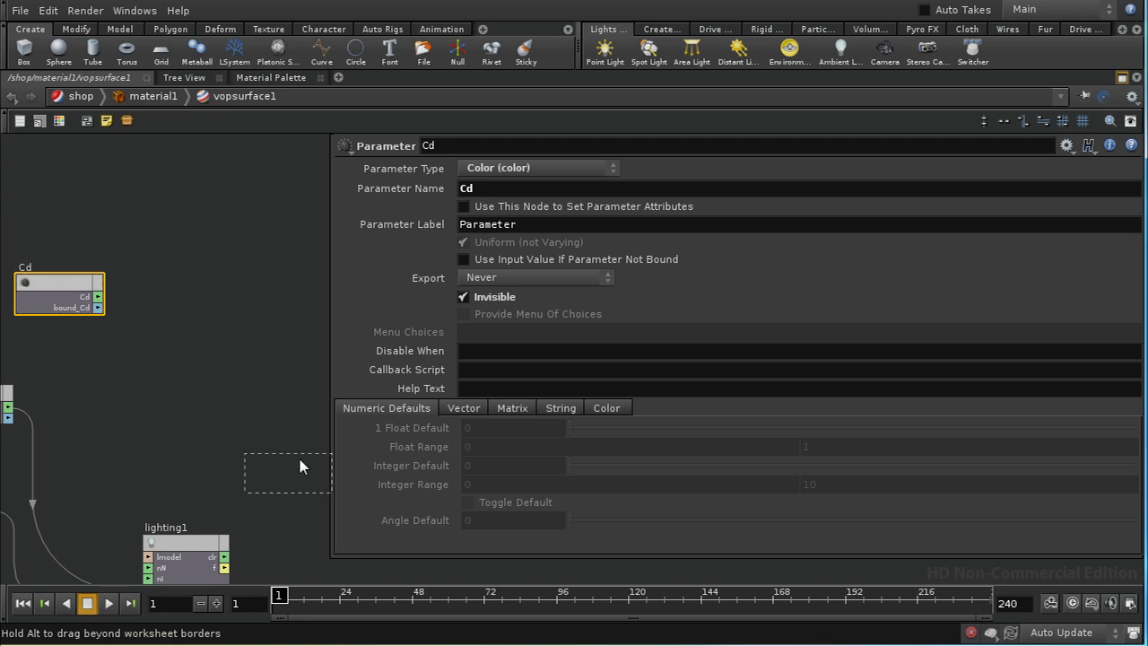
drag(300, 466, 299, 465)
middle_drag(191, 370, 5, 225)
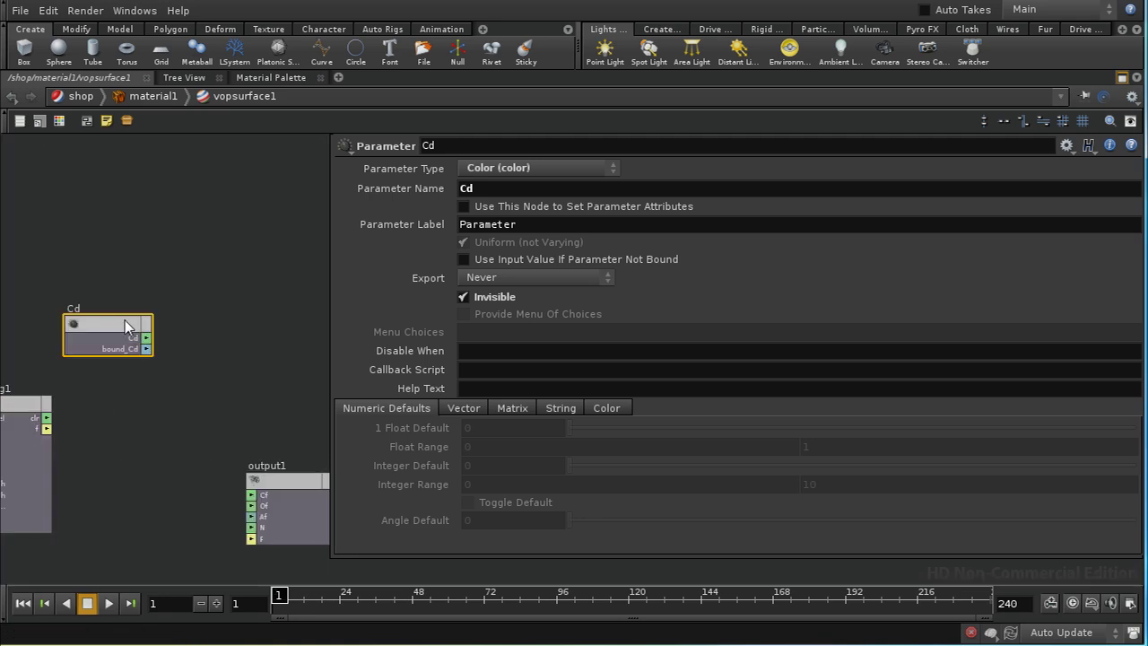
drag(125, 327, 236, 340)
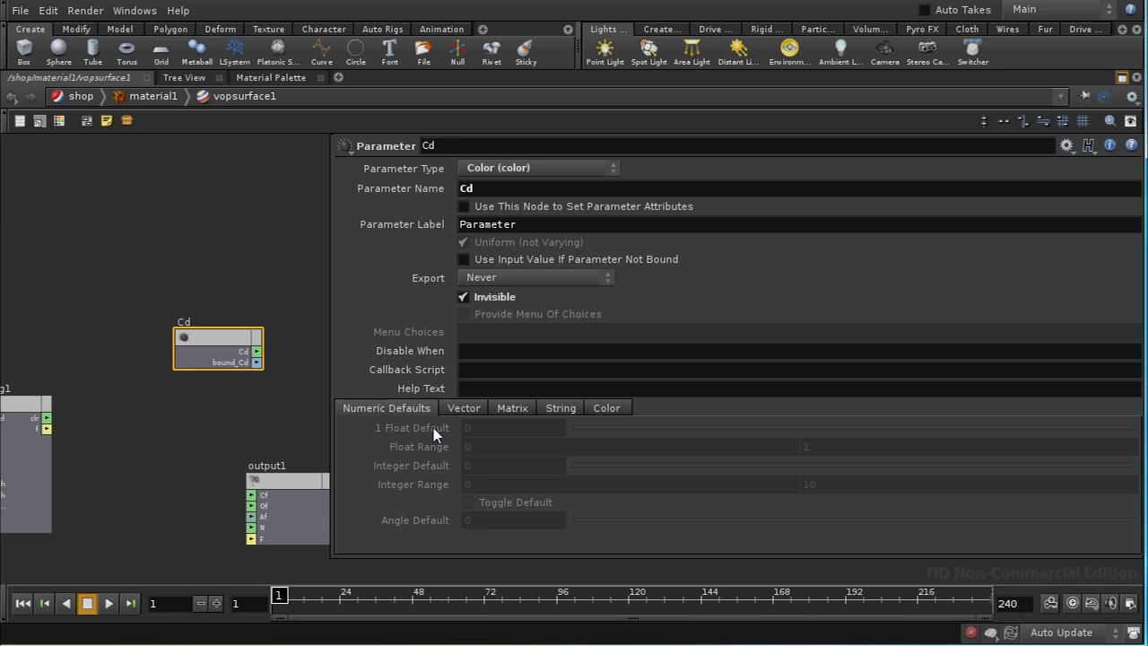
Step: Set the Cd parameter's Export option to Always
click(475, 279)
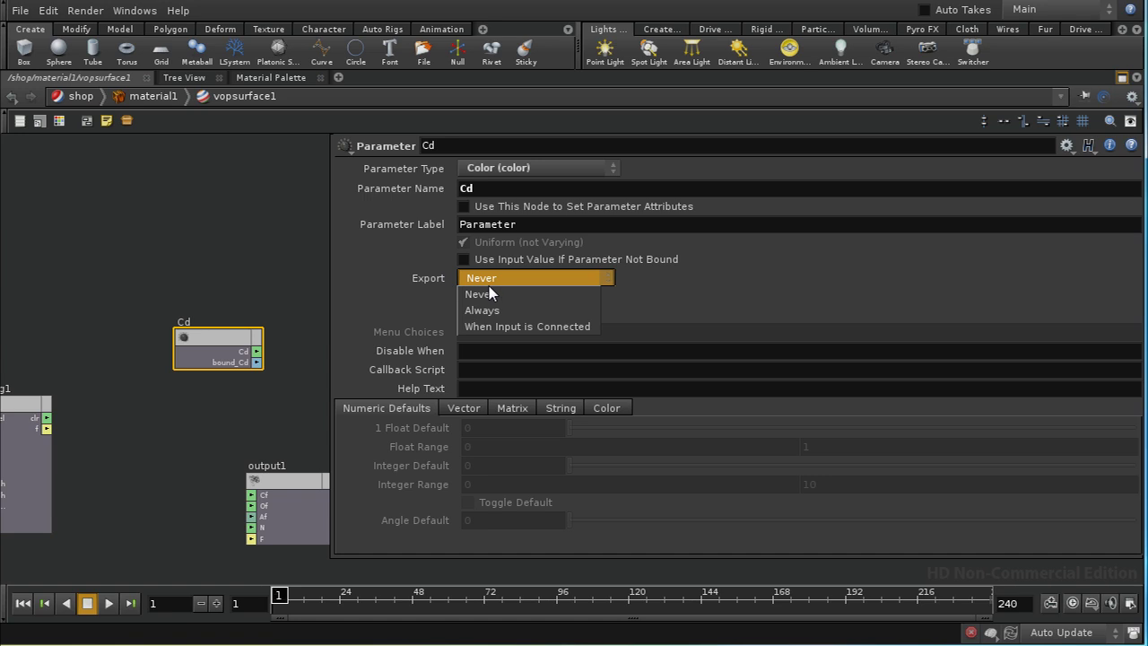
click(489, 310)
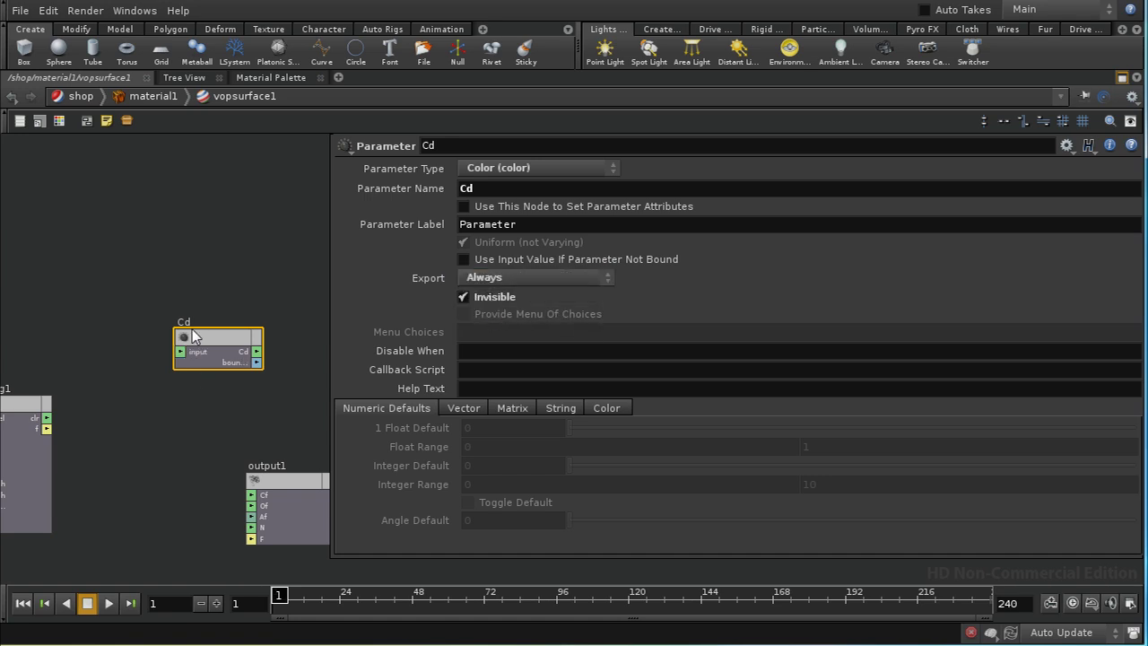
drag(212, 340, 231, 346)
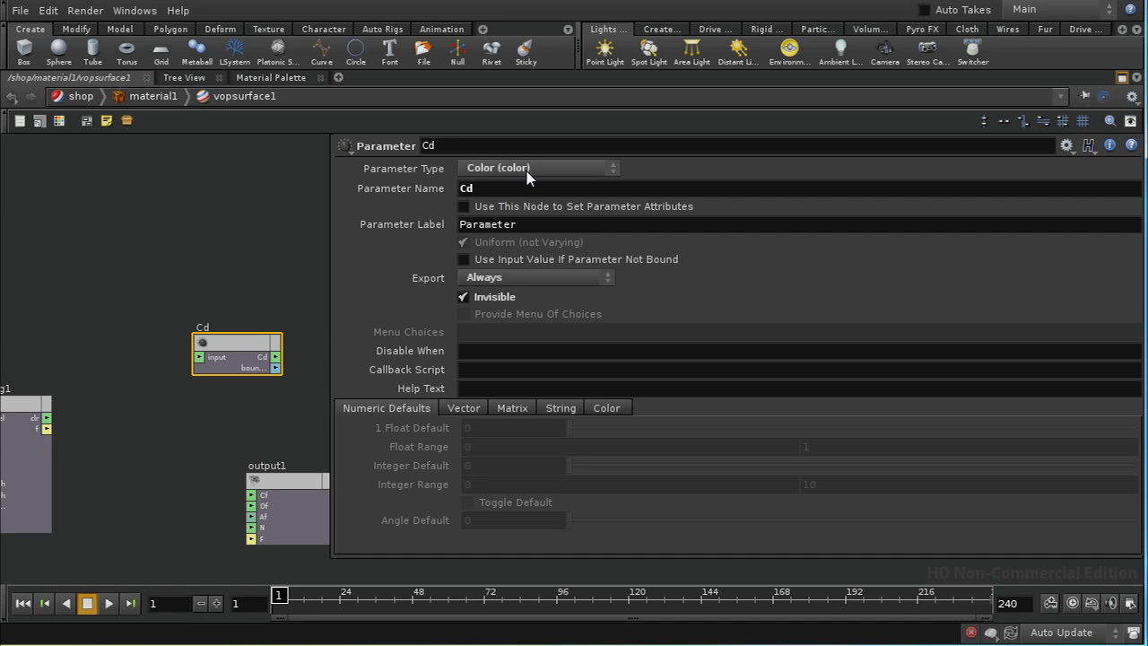
Step: Wire lighting1's clr output into Cd's input and close the parameter panel
drag(47, 423, 201, 361)
middle_drag(148, 475, 108, 405)
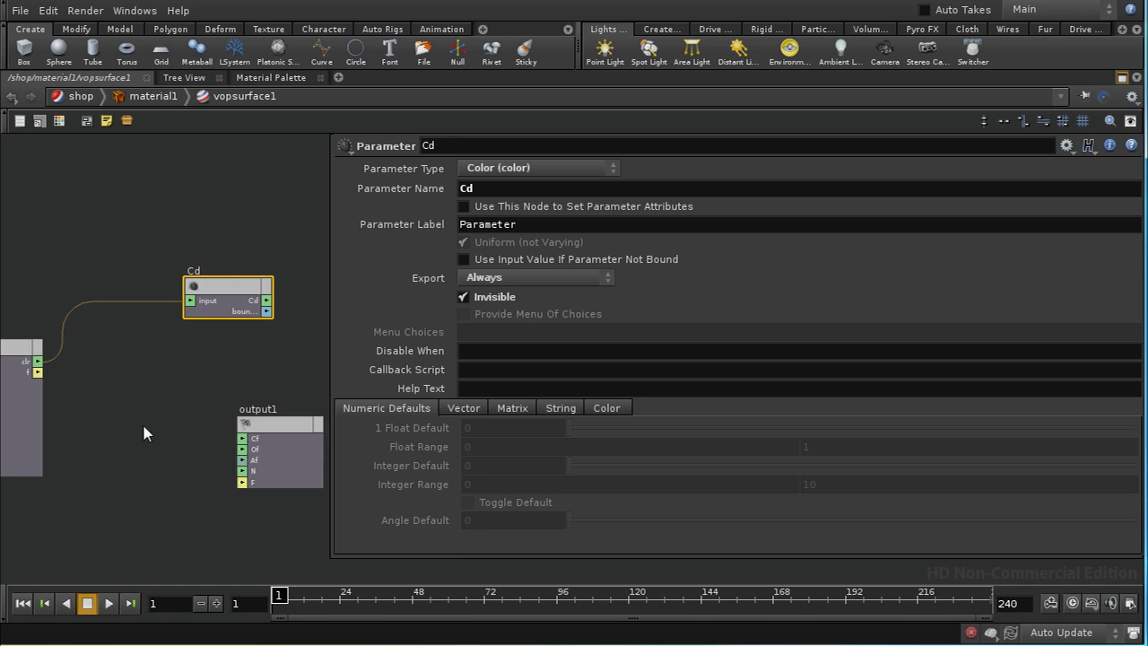
mouse_move(143, 427)
middle_down()
mouse_move(223, 449)
mouse_move(155, 430)
middle_up()
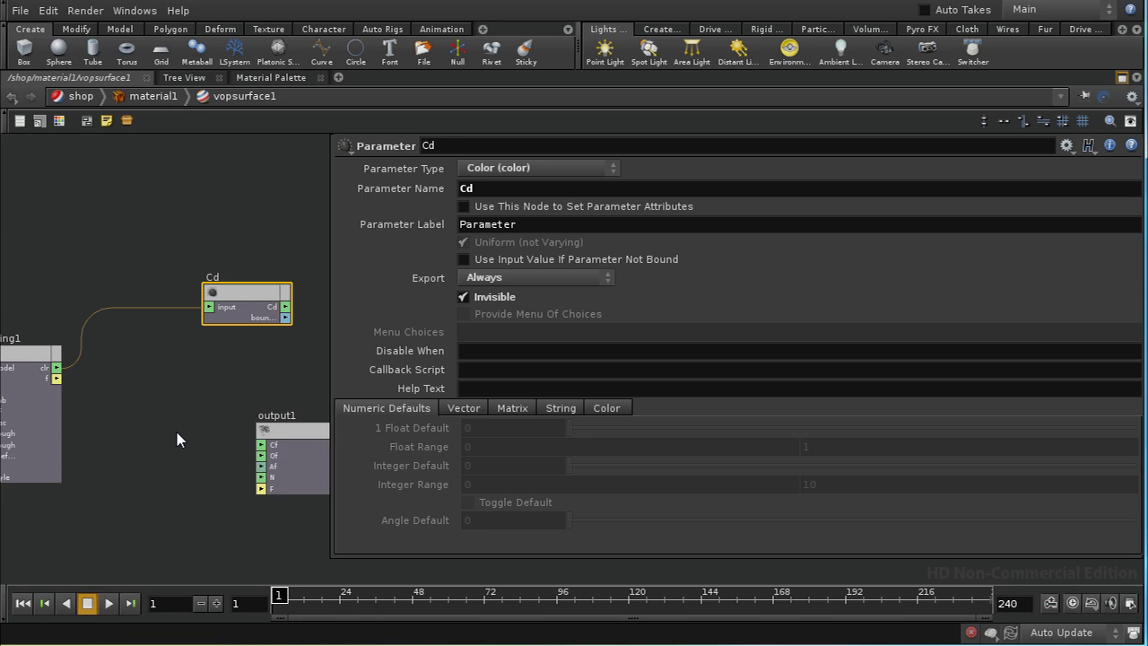
middle_drag(159, 410, 637, 410)
key(p)
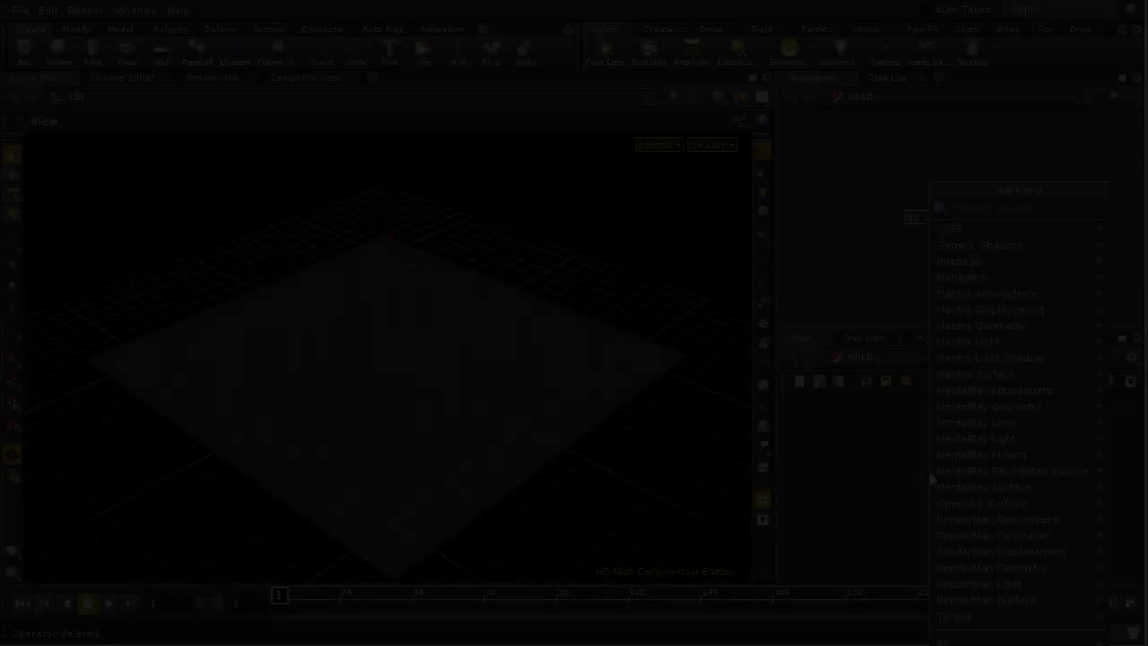
Step: Add a Material node named woodplanks in /shop and dive inside to its suboutput
text(Material)
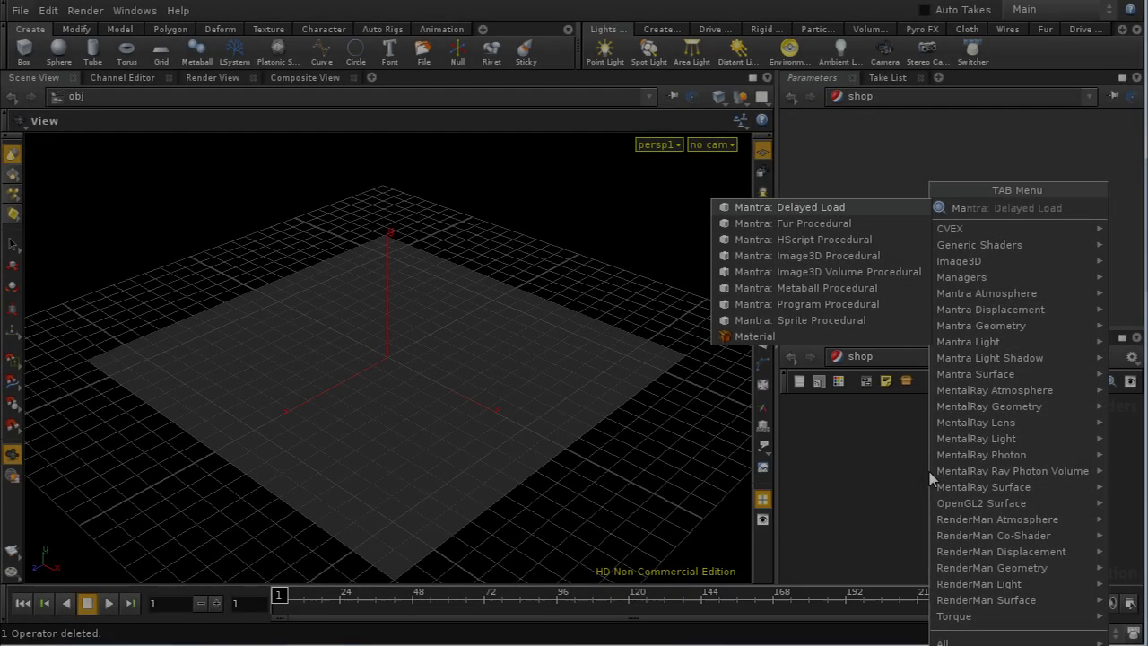
key(Return)
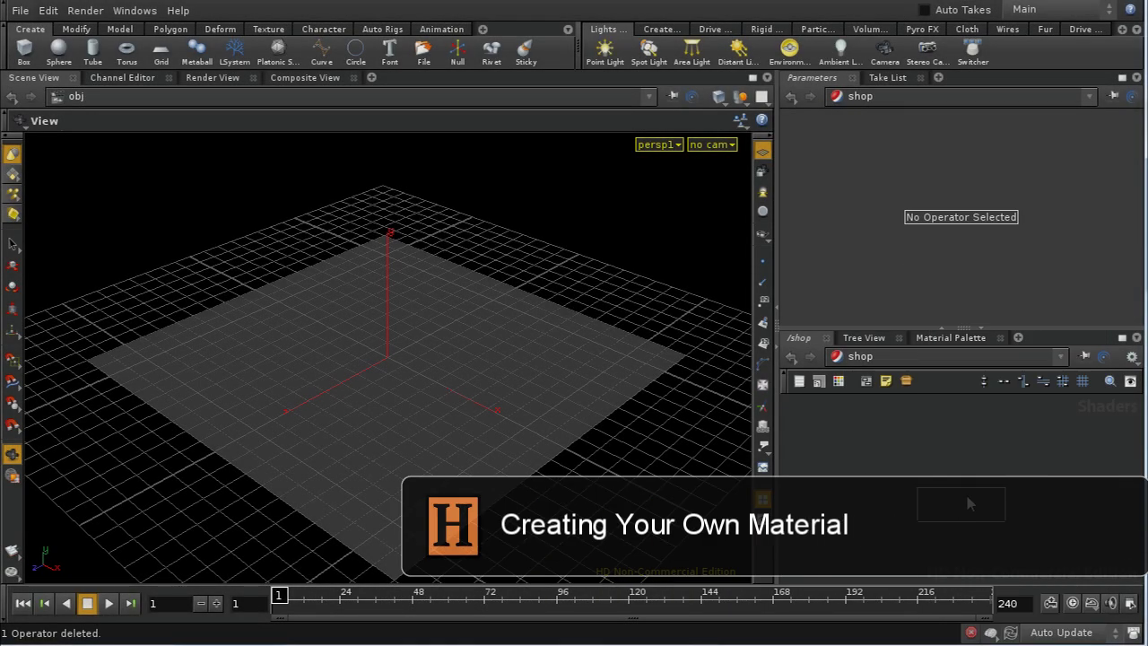
click(965, 492)
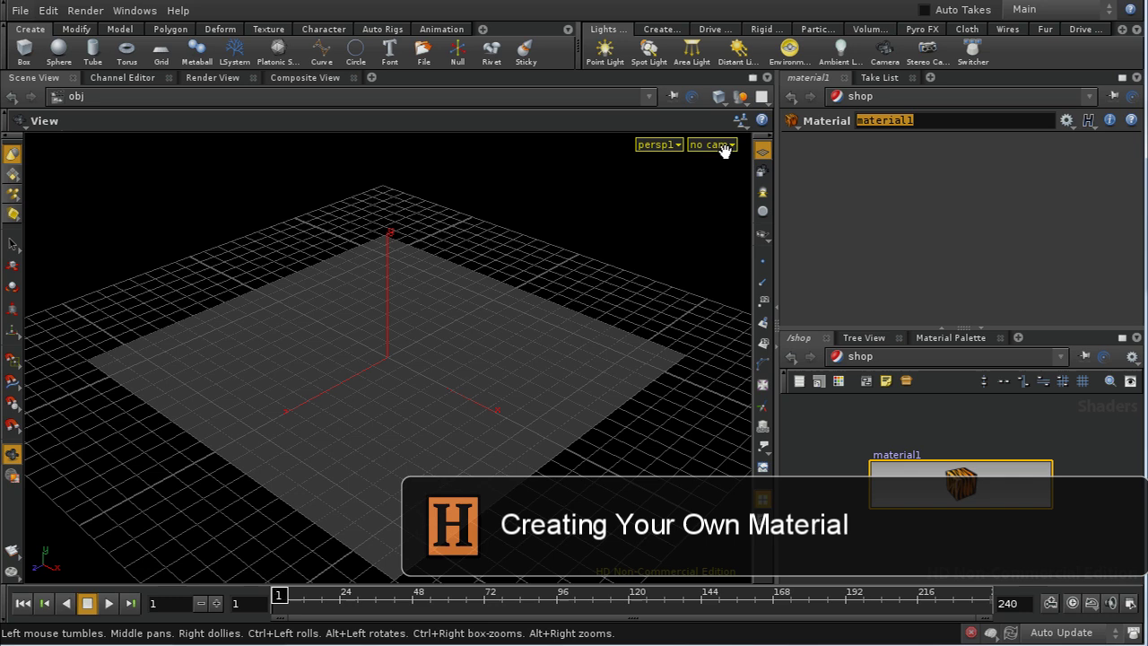
text(woodplanks)
key(Return)
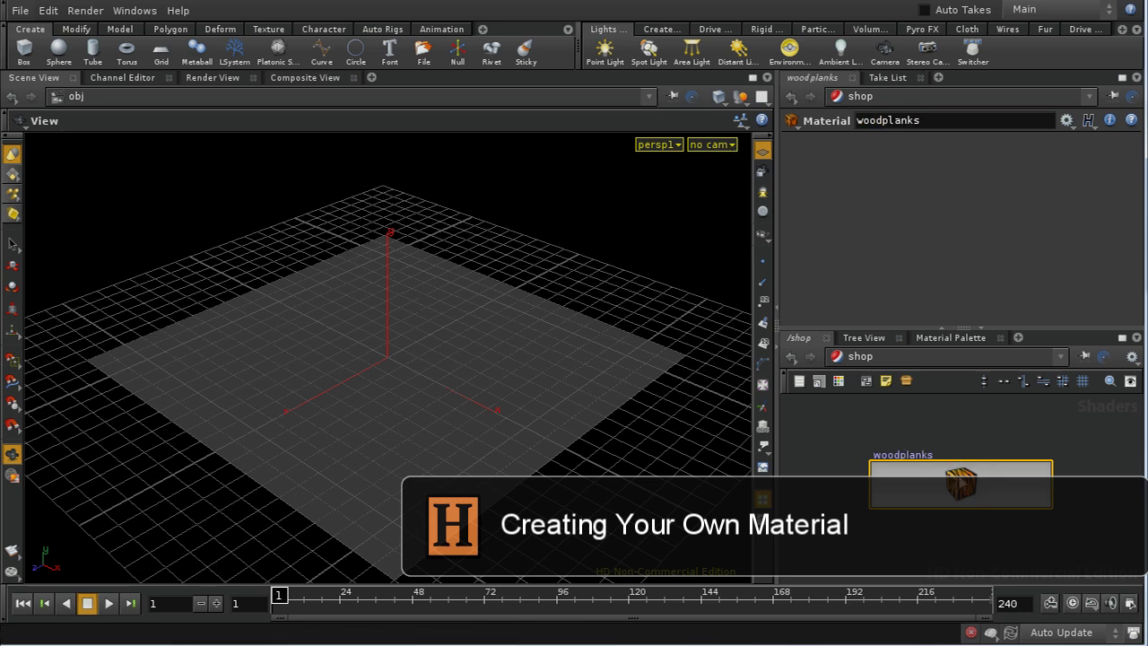
double_click(961, 474)
drag(958, 491, 1029, 482)
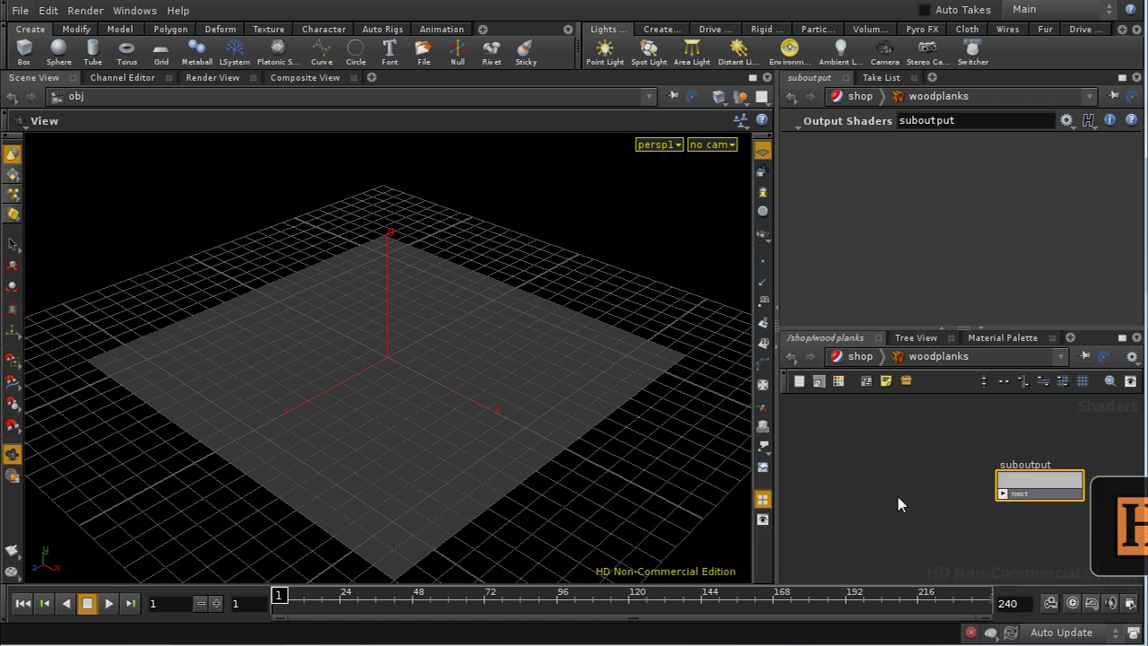
Step: Add a VOP VEX Surface SHOP, vopsurface1, wired into suboutput's Surface Shader input
mouse_move(855, 531)
middle_down()
mouse_move(879, 526)
mouse_move(869, 525)
middle_up()
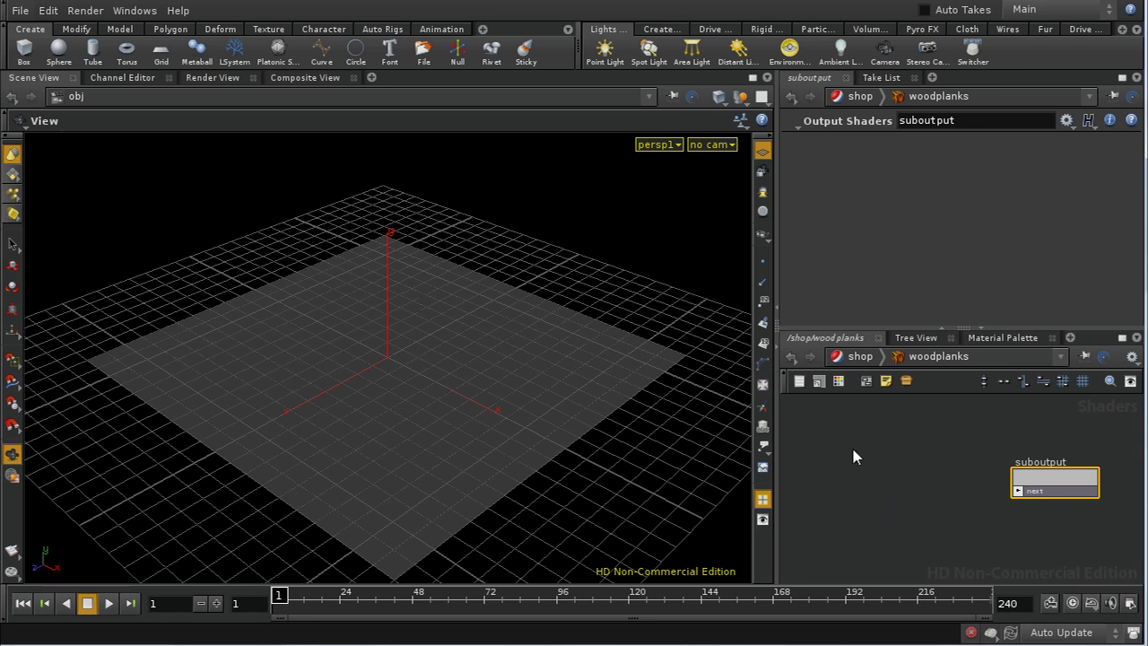
key(Tab)
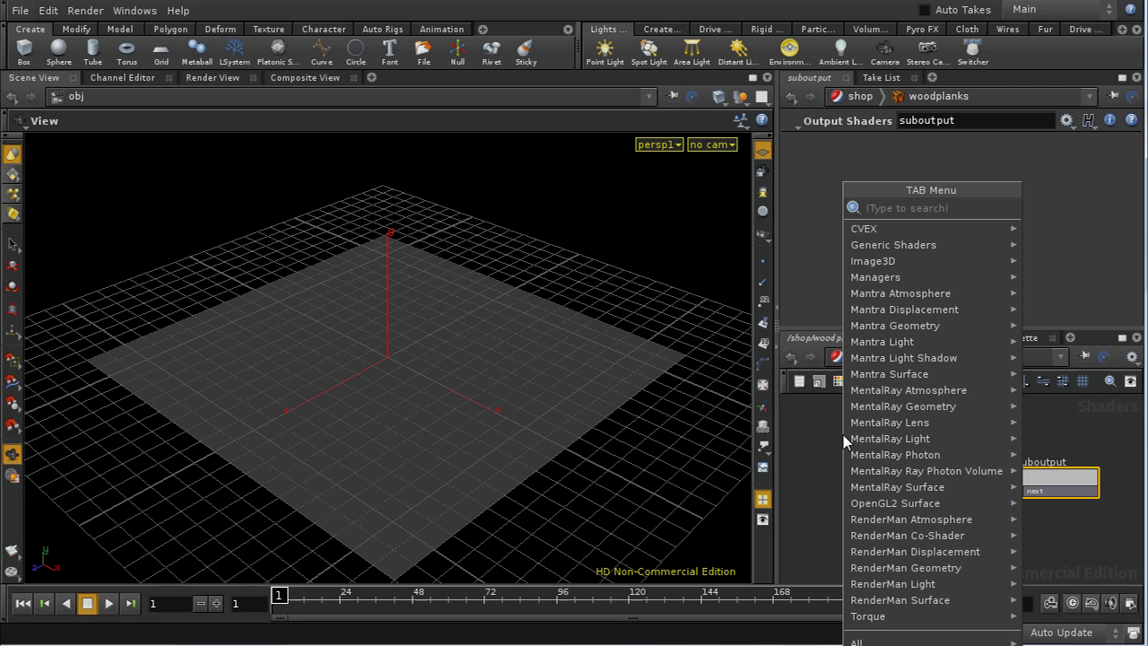
mouse_move(869, 376)
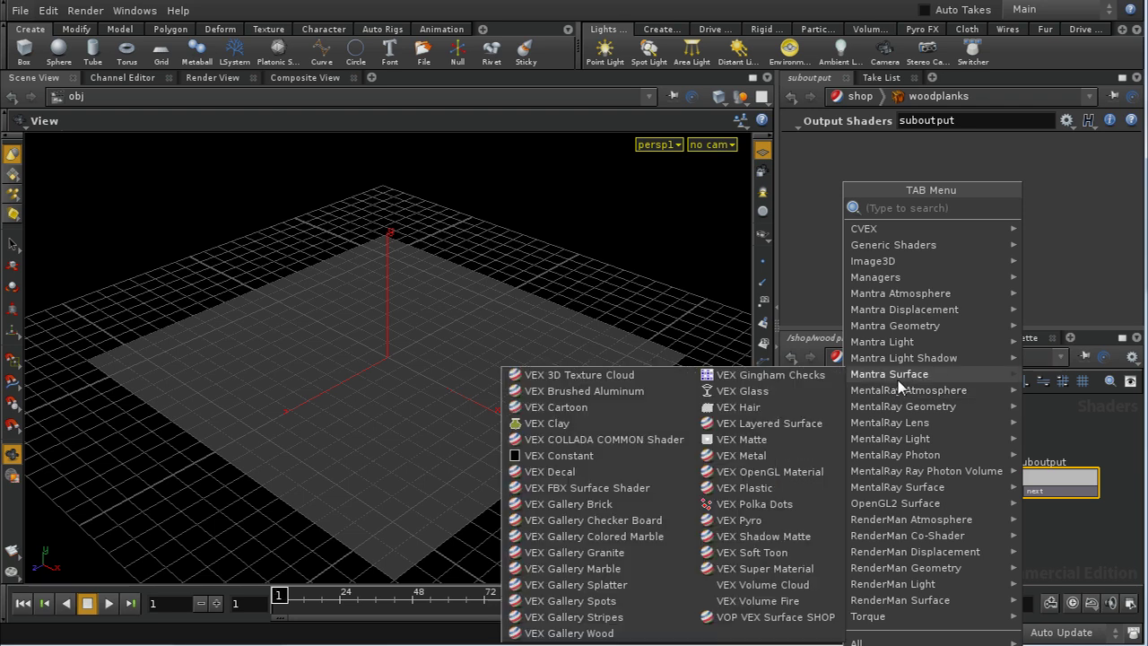
click(805, 619)
click(886, 530)
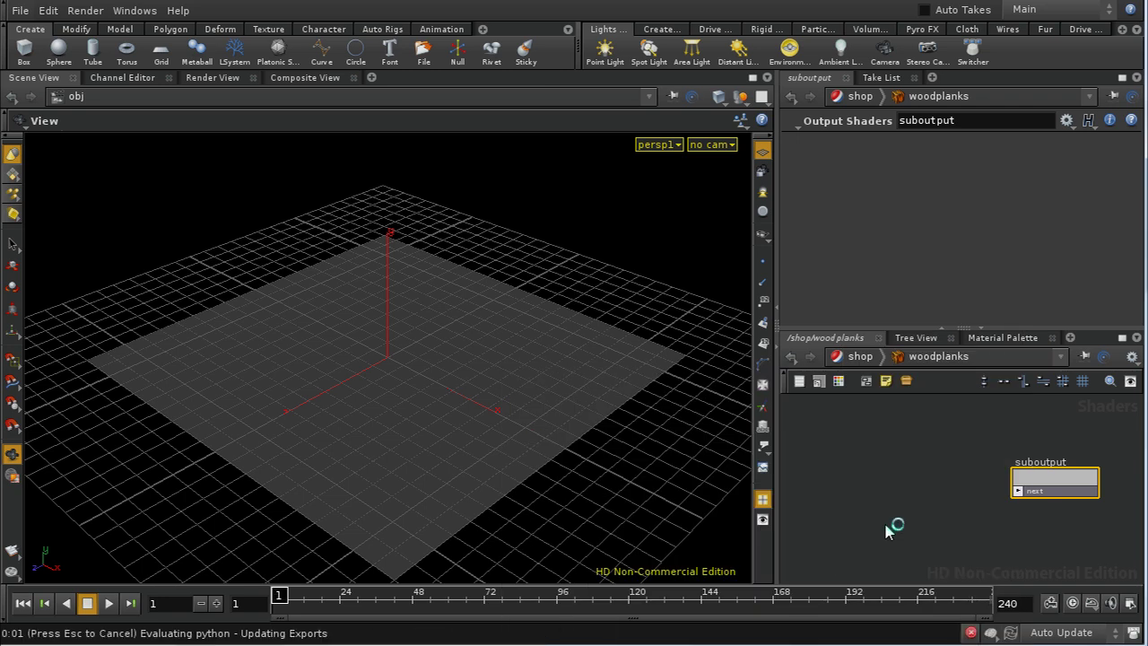
drag(907, 496, 1036, 495)
drag(877, 485, 885, 478)
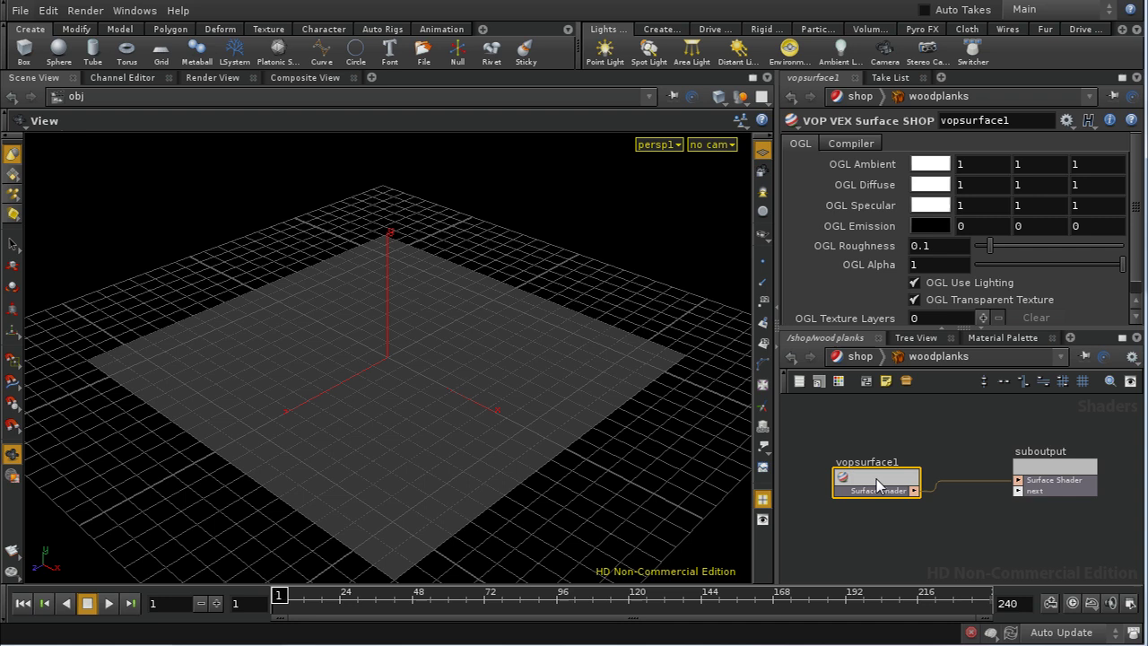
Step: Enter vopsurface1, maximize the network pane, and move output1 up and right
double_click(877, 479)
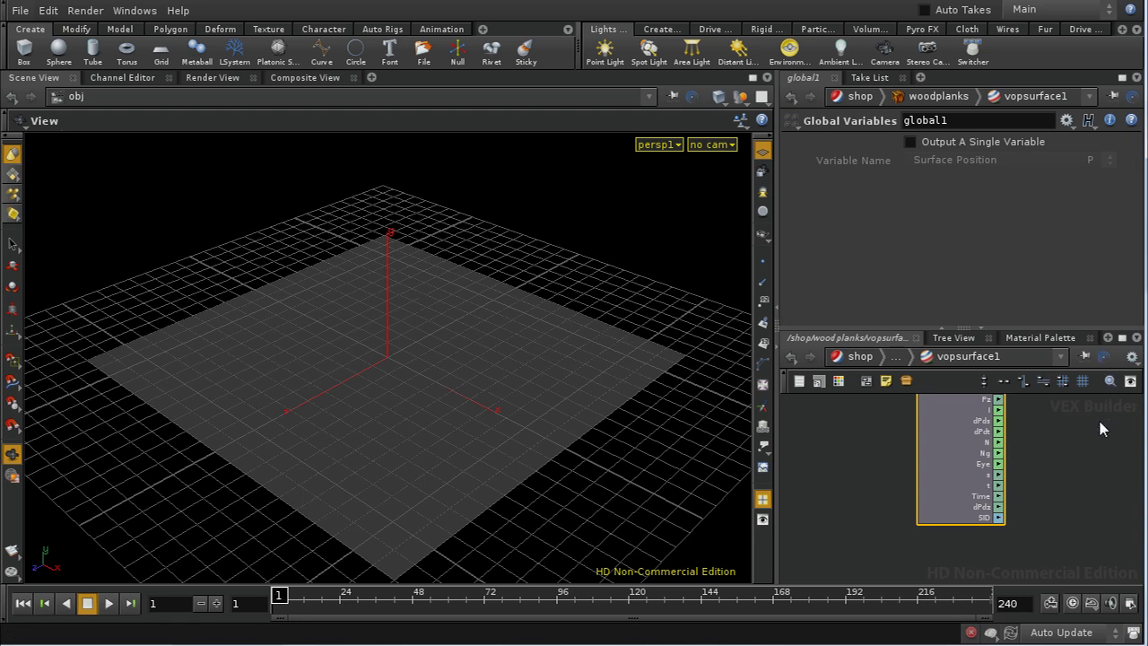
click(1122, 337)
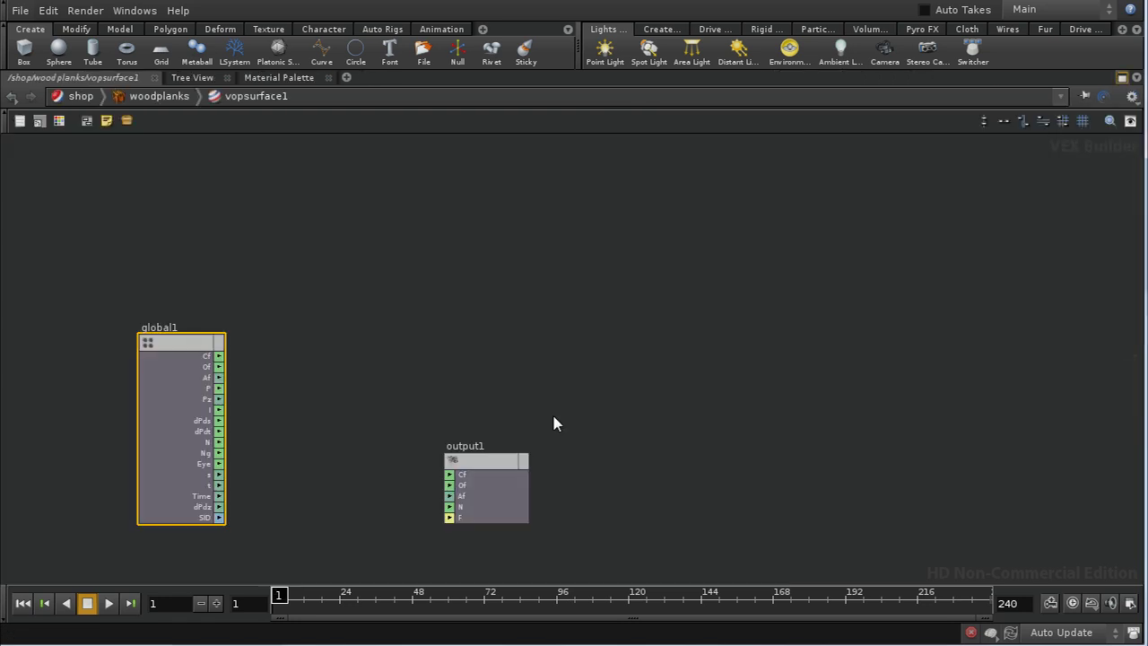
drag(638, 411, 909, 338)
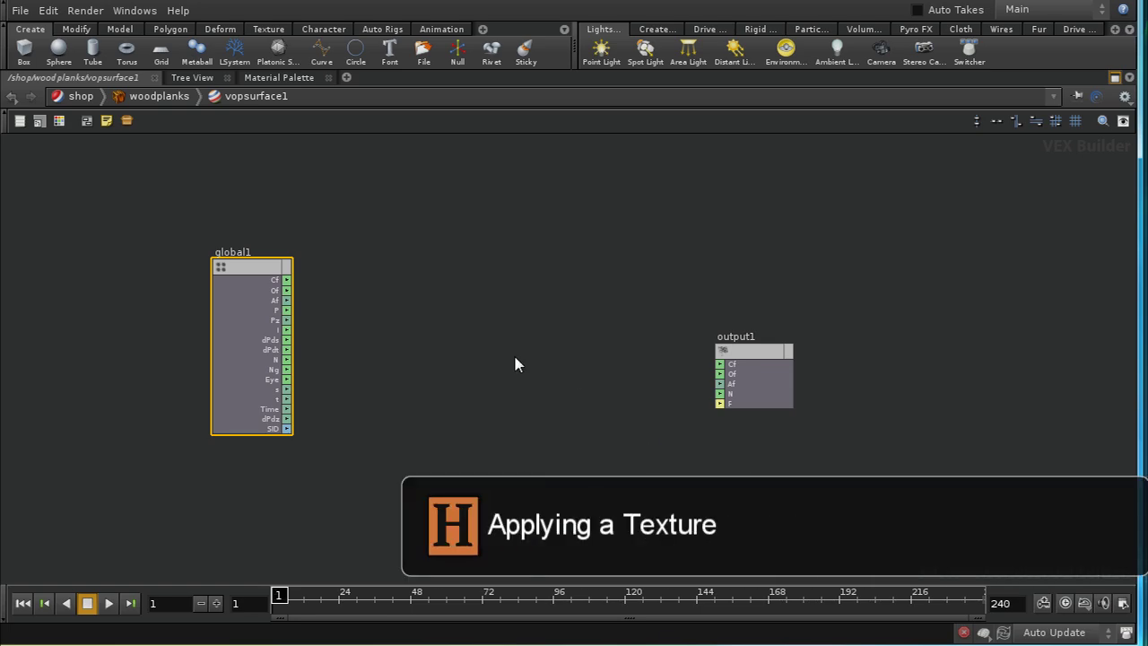
Step: Place a Texture VOP, texture1, between global1 and output1, spreading them apart
key(Tab)
text(Texture)
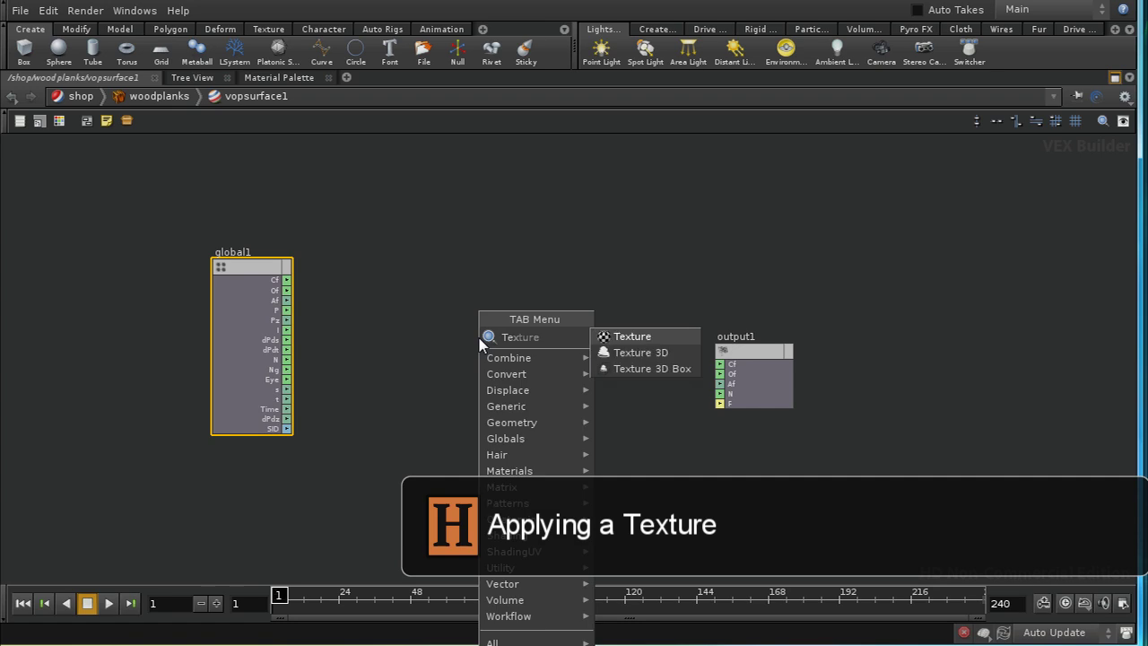
click(599, 333)
click(547, 340)
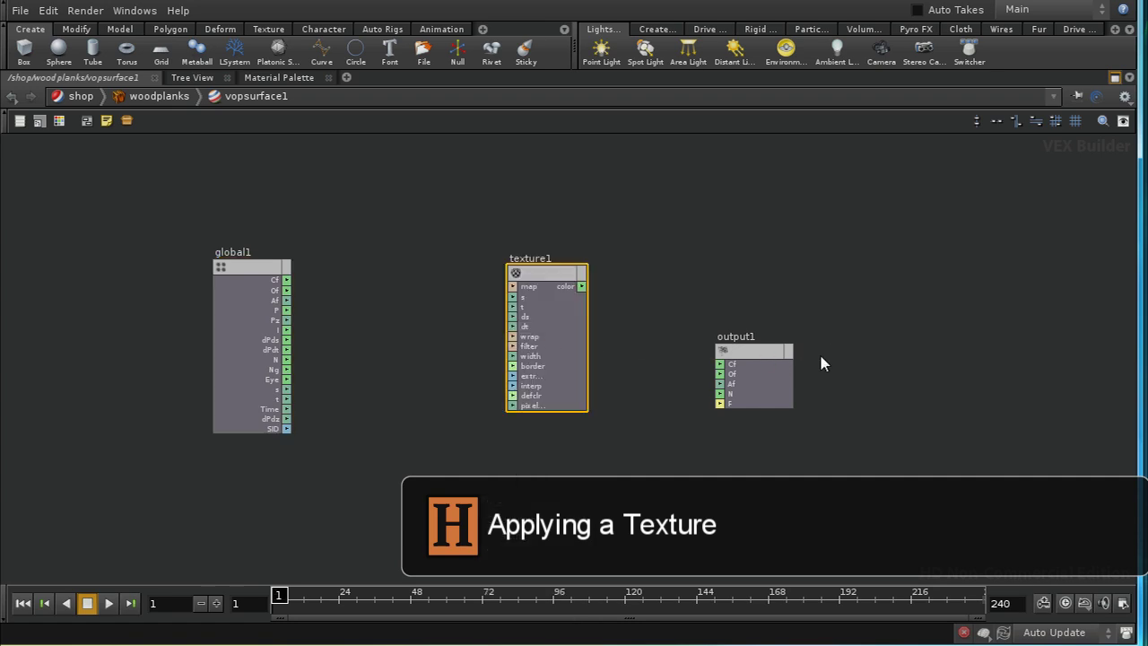
drag(767, 350, 953, 312)
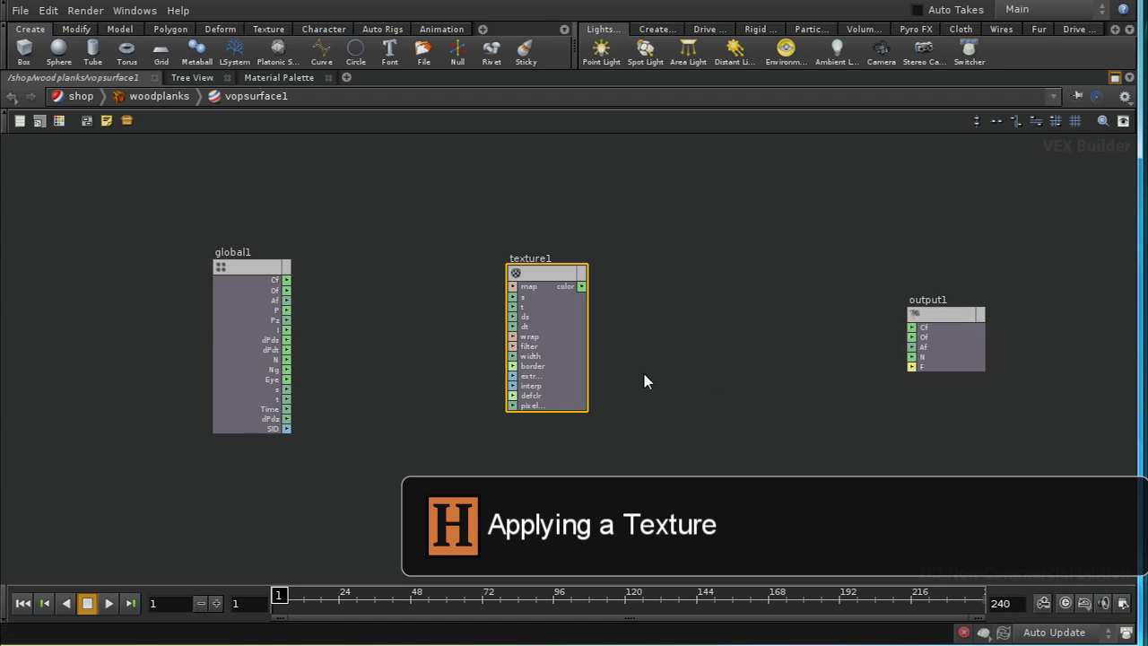
drag(260, 267, 197, 260)
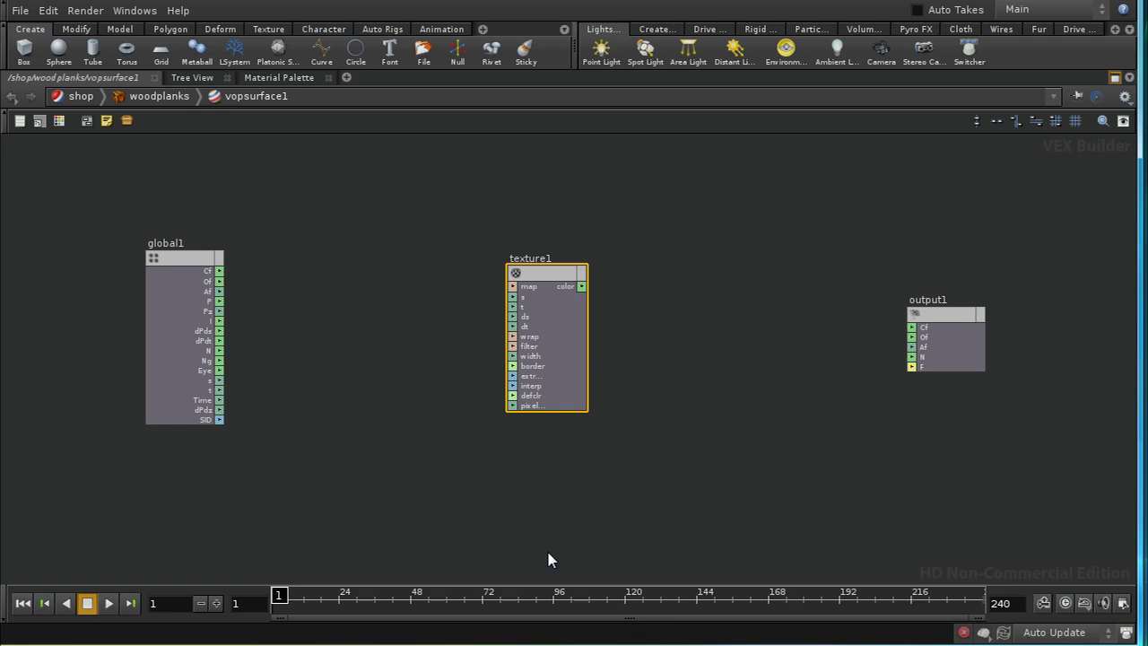
scroll(633, 421, up, 4)
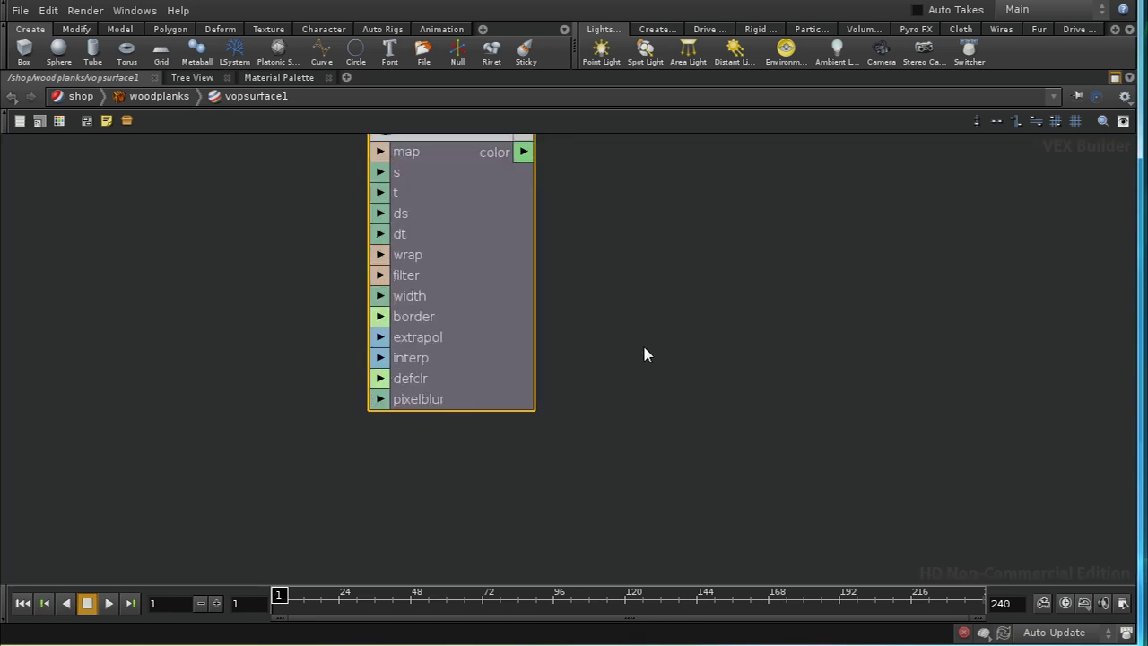
middle_drag(646, 353, 780, 439)
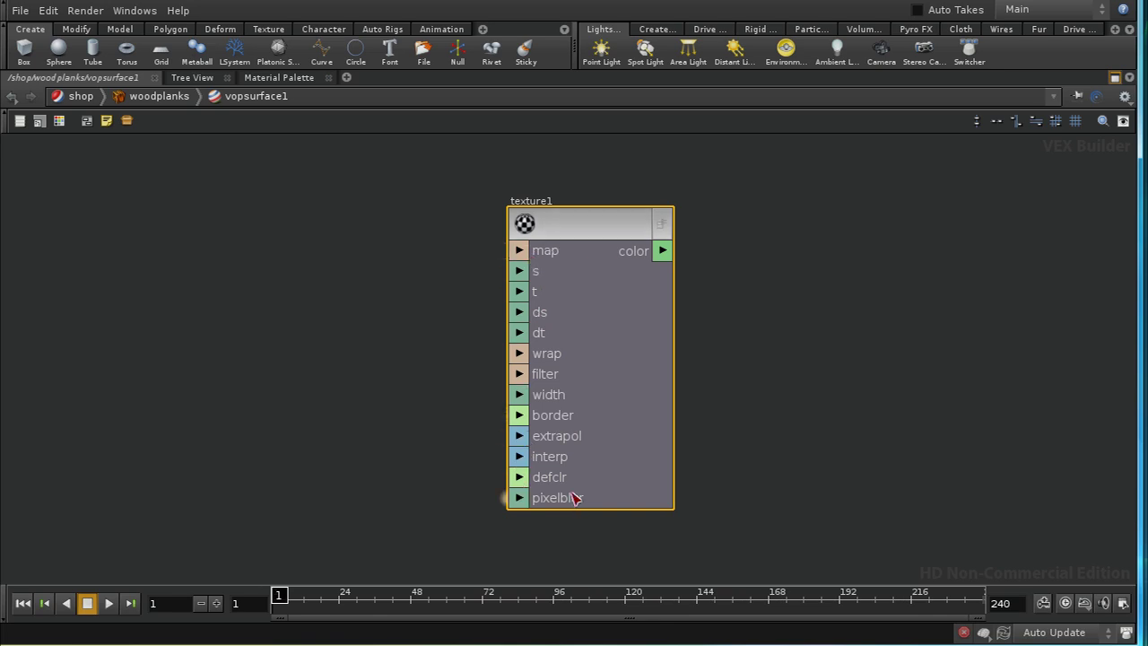
right_click(582, 224)
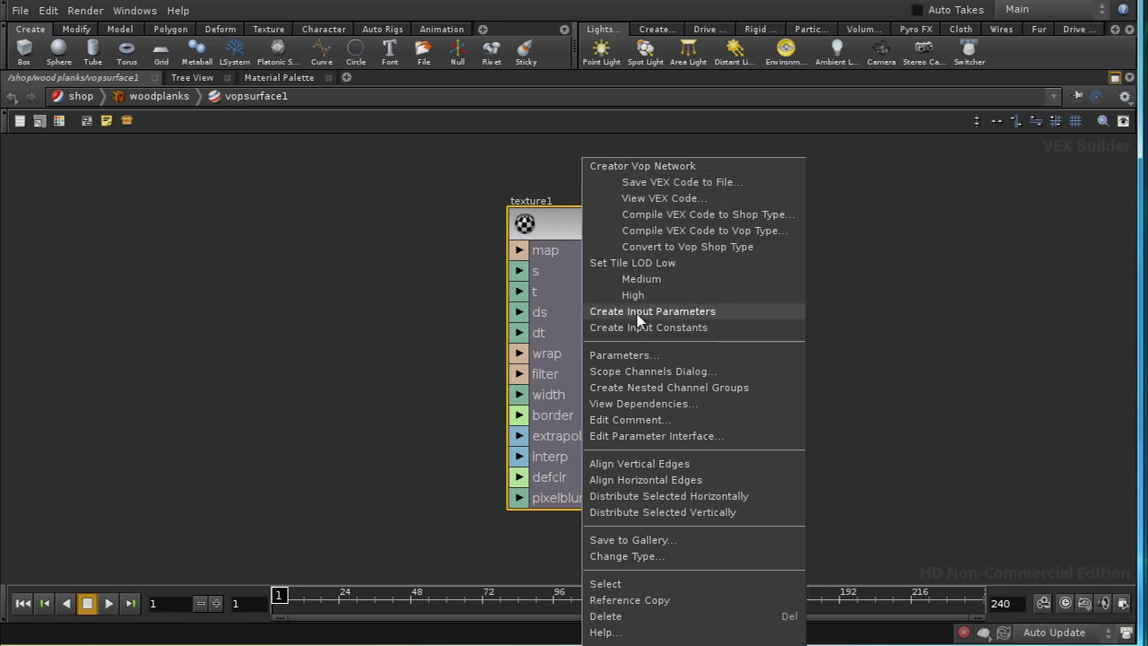
click(570, 240)
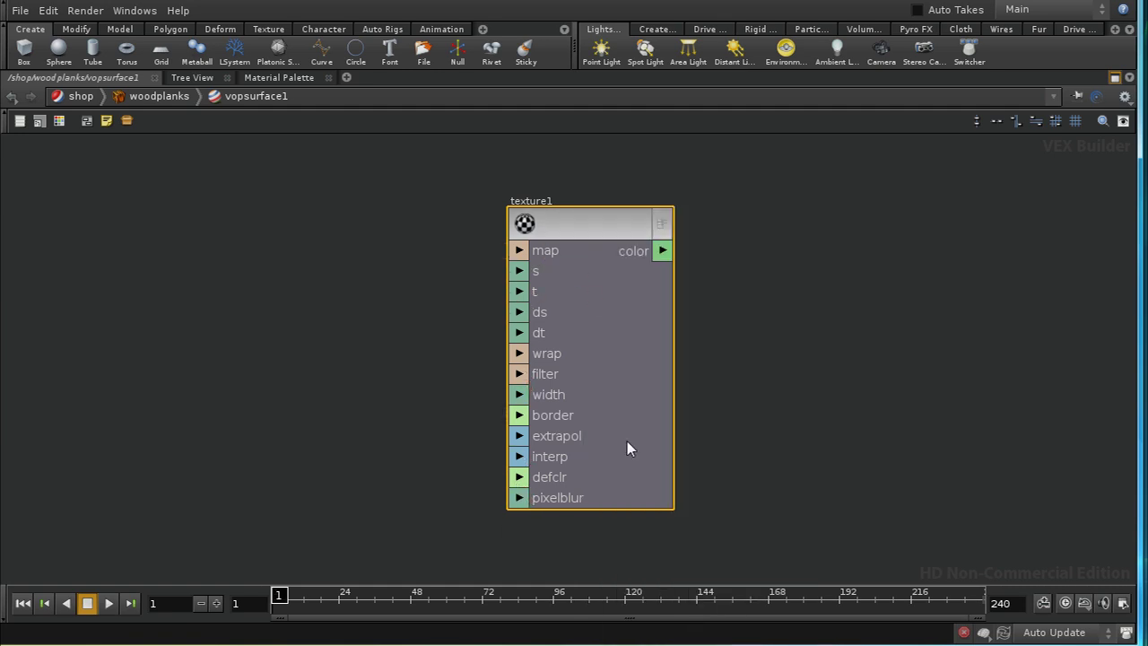
Step: Create parameter nodes for texture1's map, wrap, filter, width and border inputs
middle_click(520, 251)
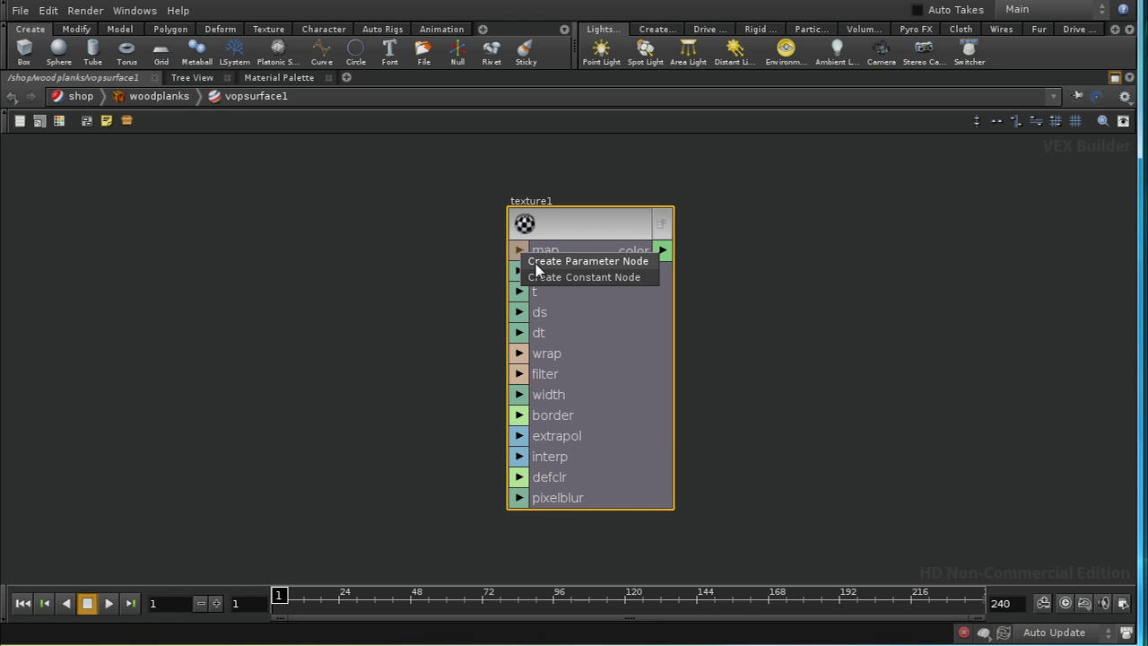
click(536, 259)
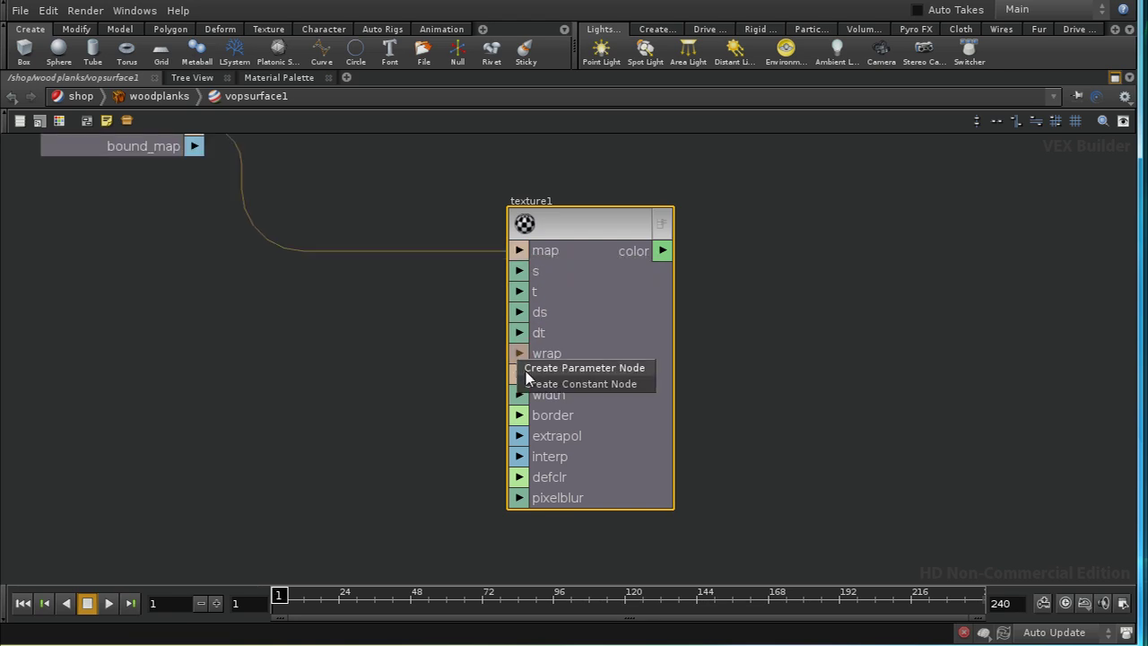
click(523, 367)
middle_click(519, 375)
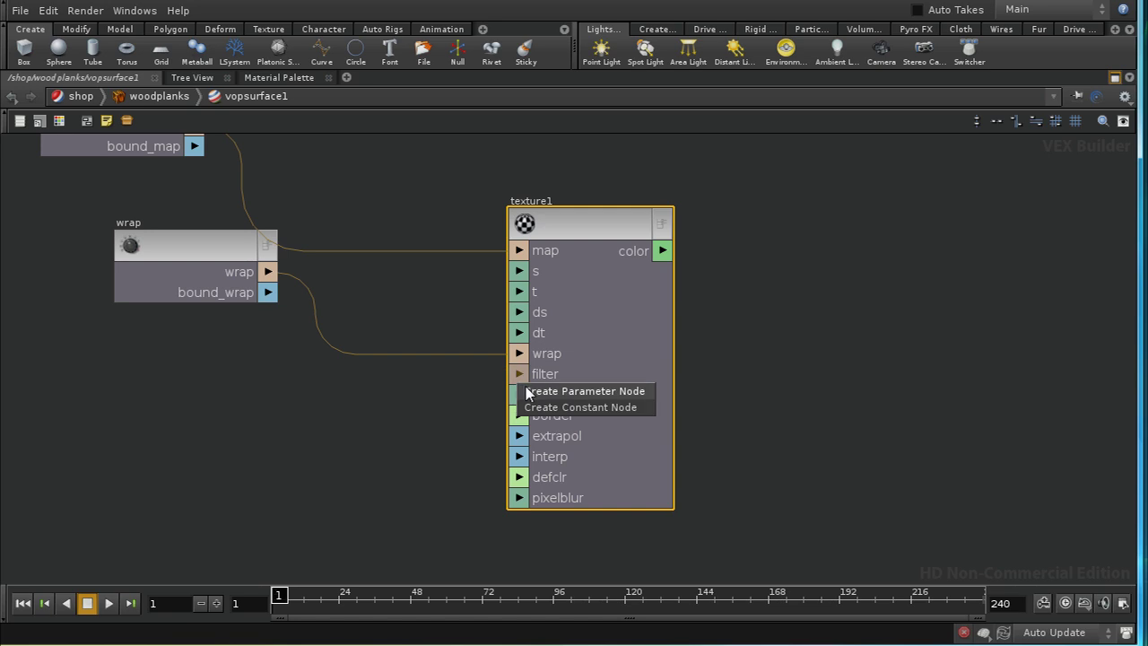
click(528, 391)
middle_click(520, 395)
click(528, 408)
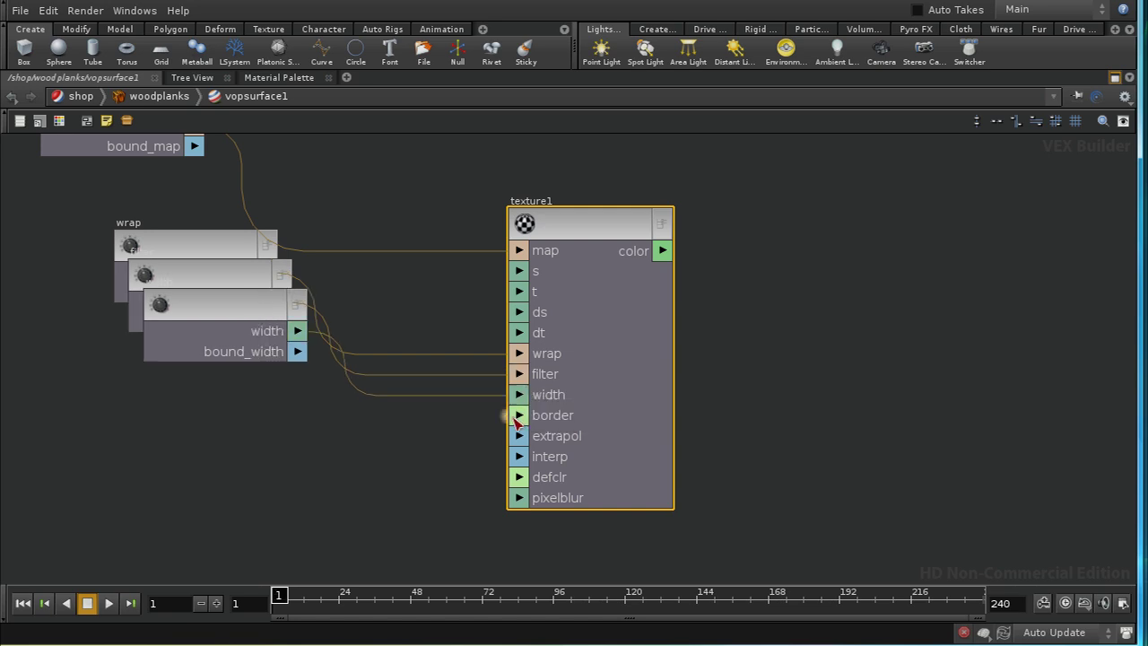
middle_click(519, 415)
click(529, 428)
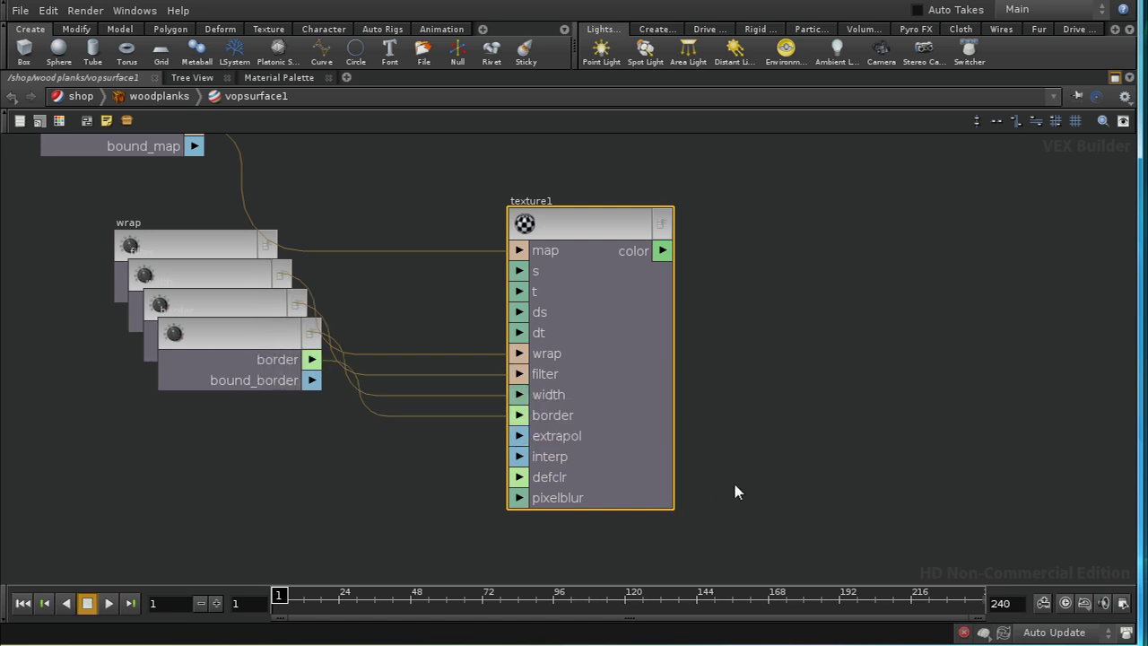
middle_drag(738, 476, 814, 490)
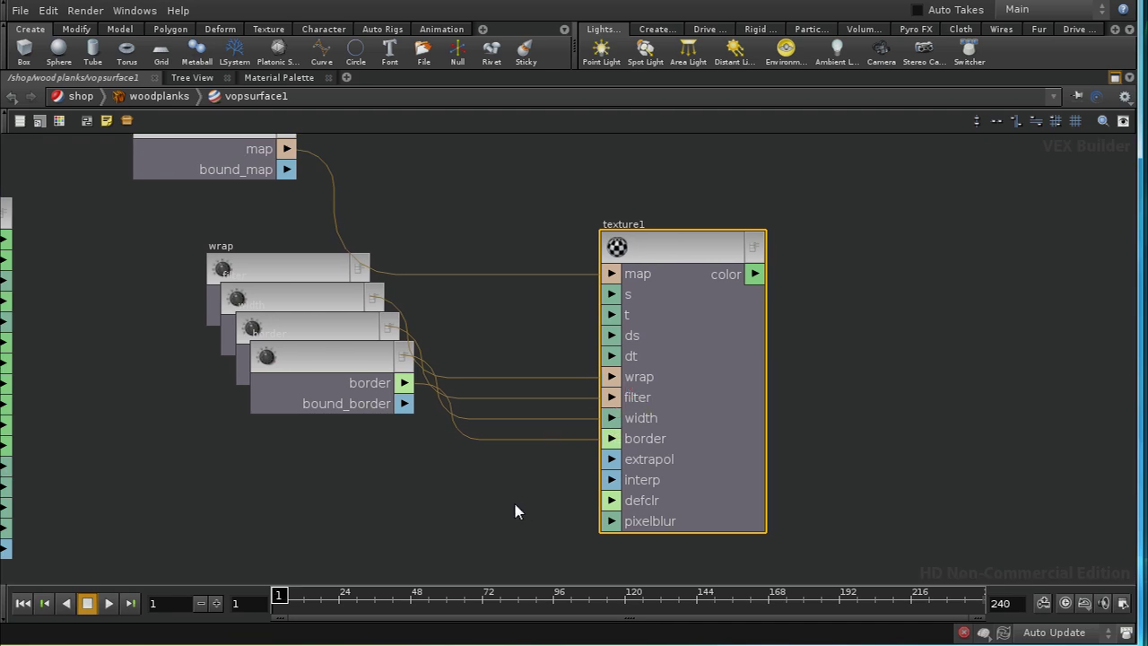
middle_drag(512, 504, 520, 487)
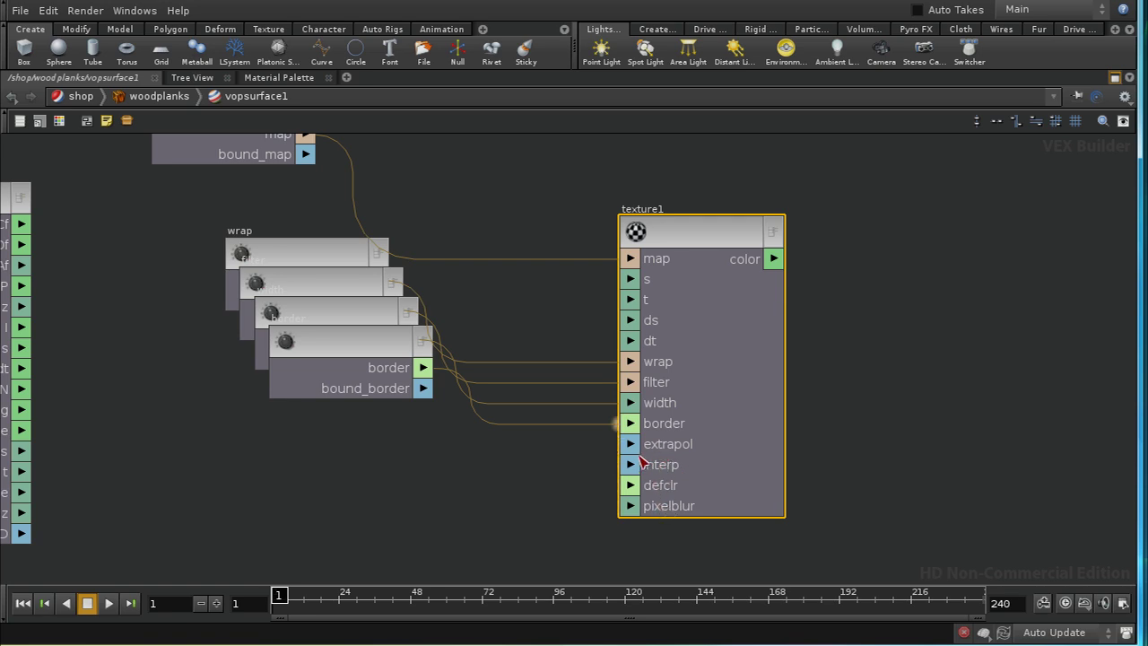
middle_drag(542, 478, 575, 502)
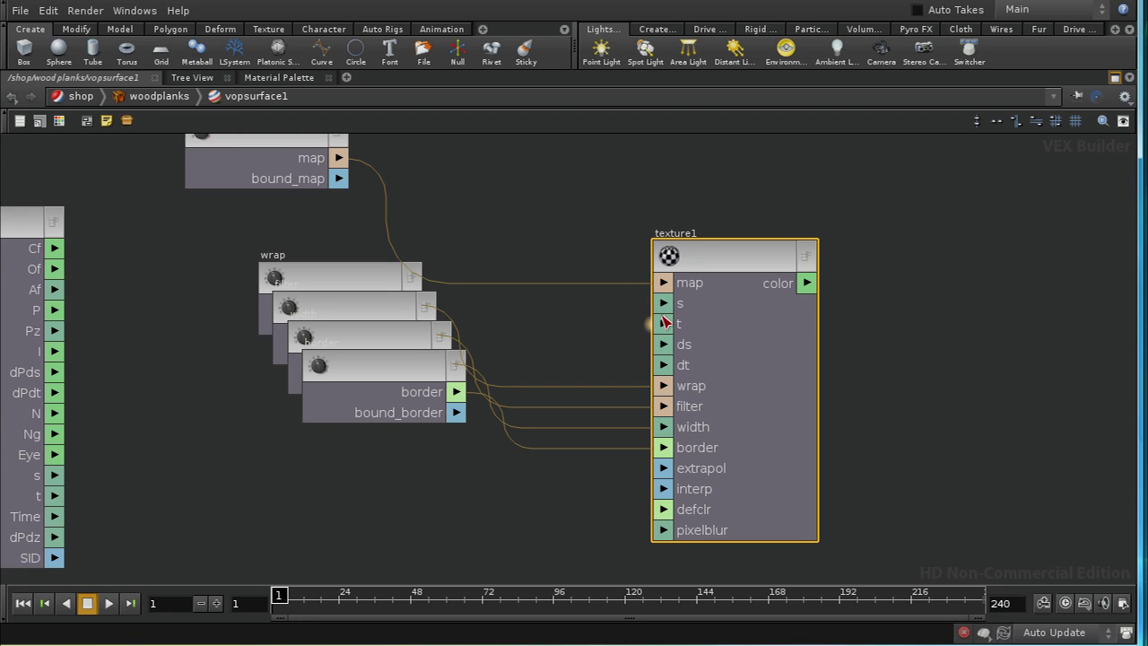
middle_drag(380, 499, 417, 443)
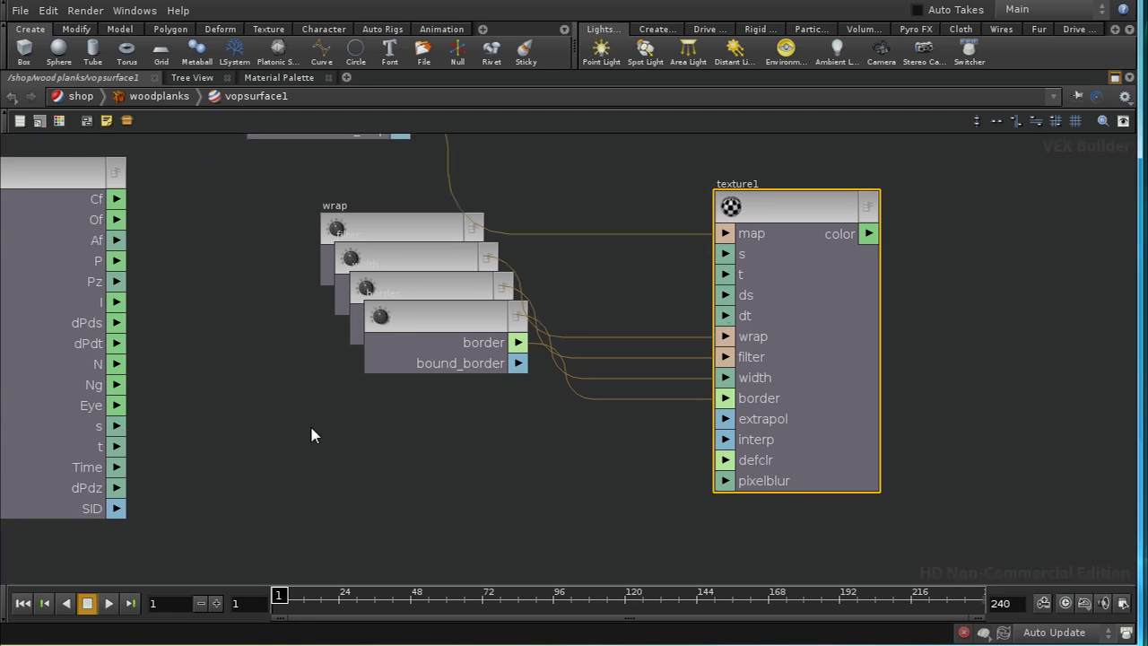
middle_drag(489, 465, 490, 503)
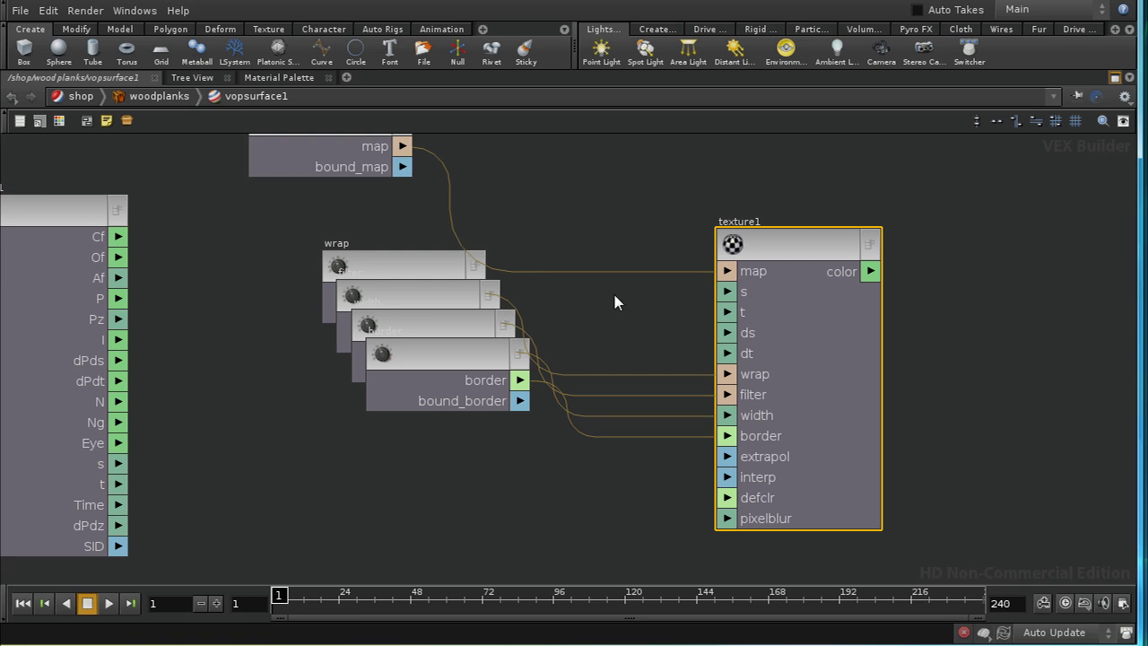
middle_drag(615, 302, 619, 341)
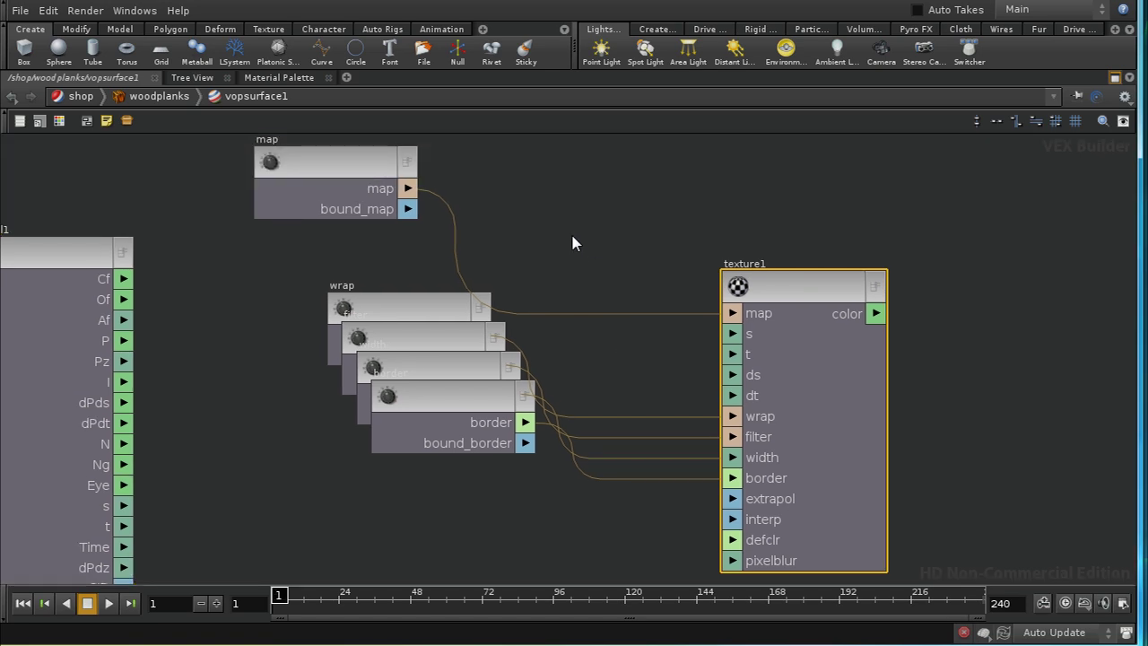
scroll(572, 238, down, 3)
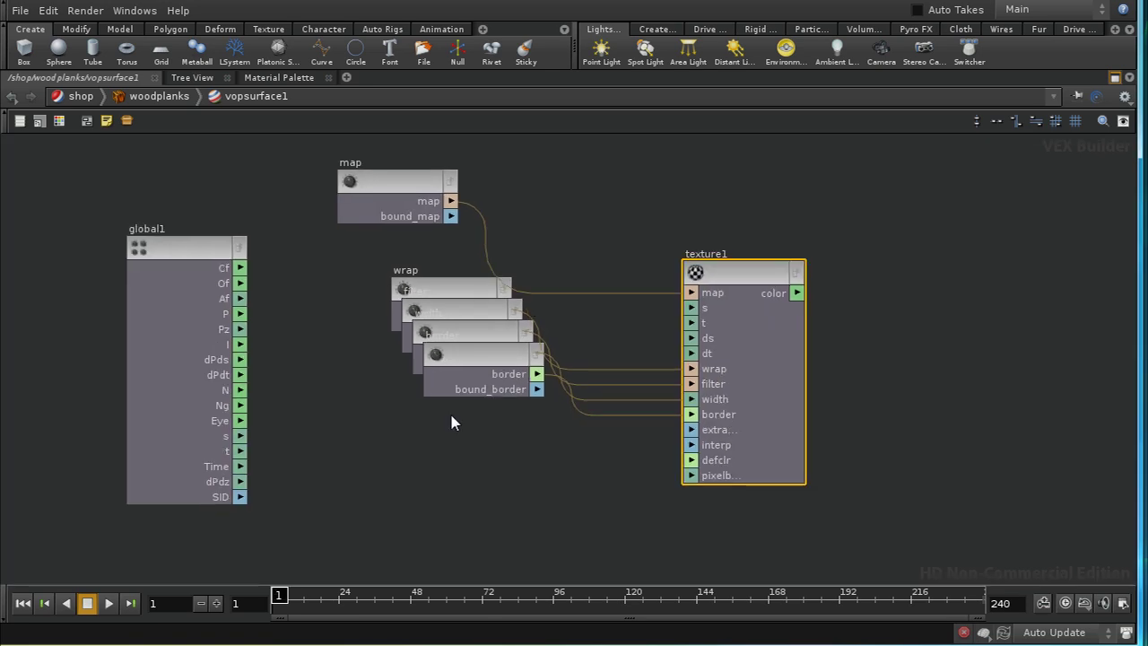
middle_drag(457, 467, 526, 455)
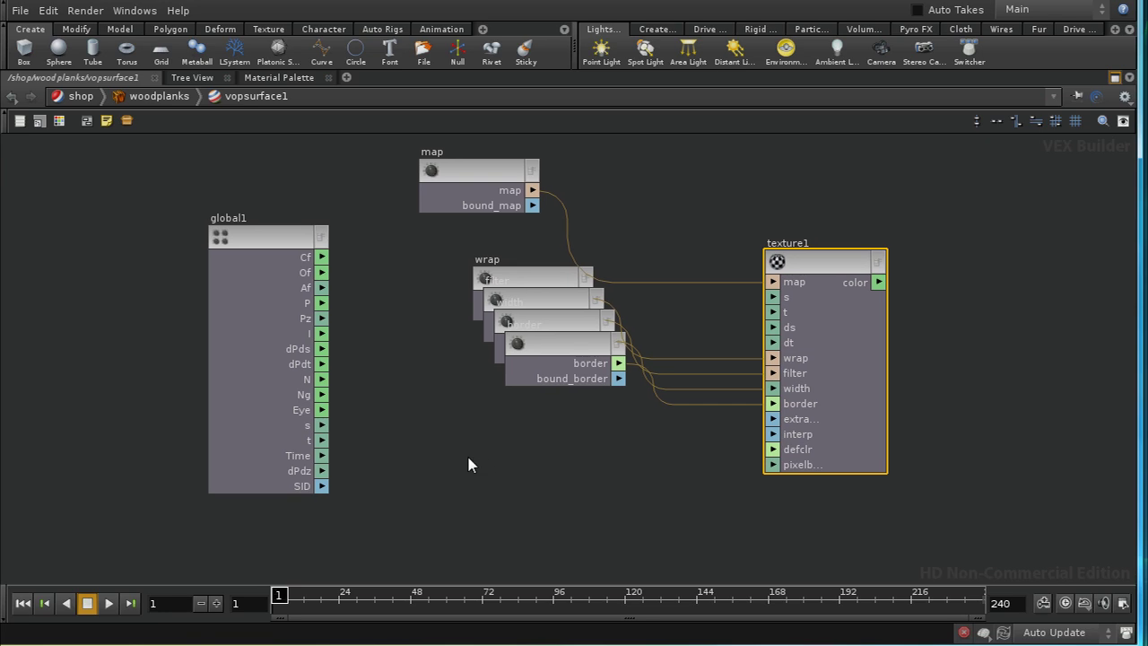
Step: Color the map, wrap, filter, width and border nodes pale yellow and auto-layout them
key(c)
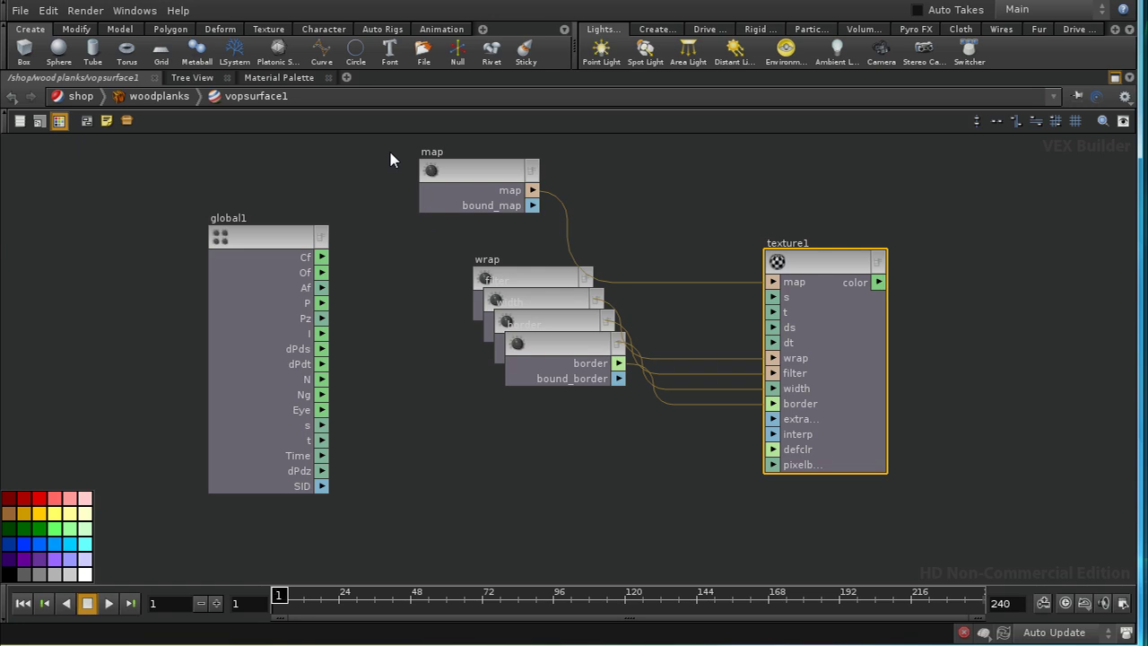
drag(389, 149, 635, 421)
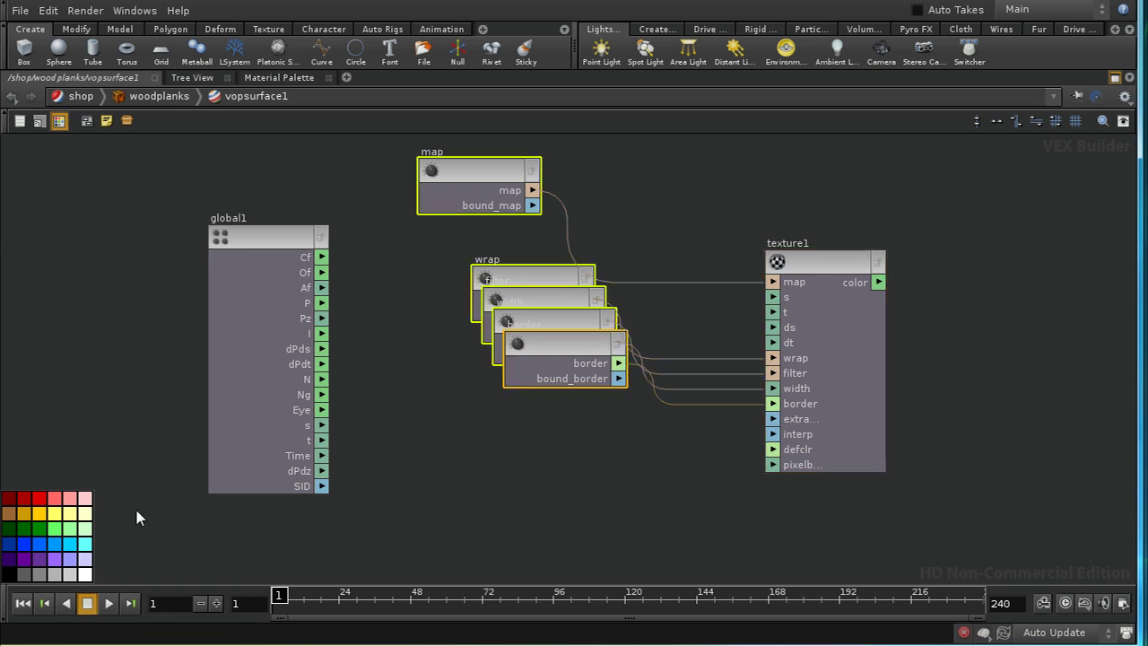
click(74, 517)
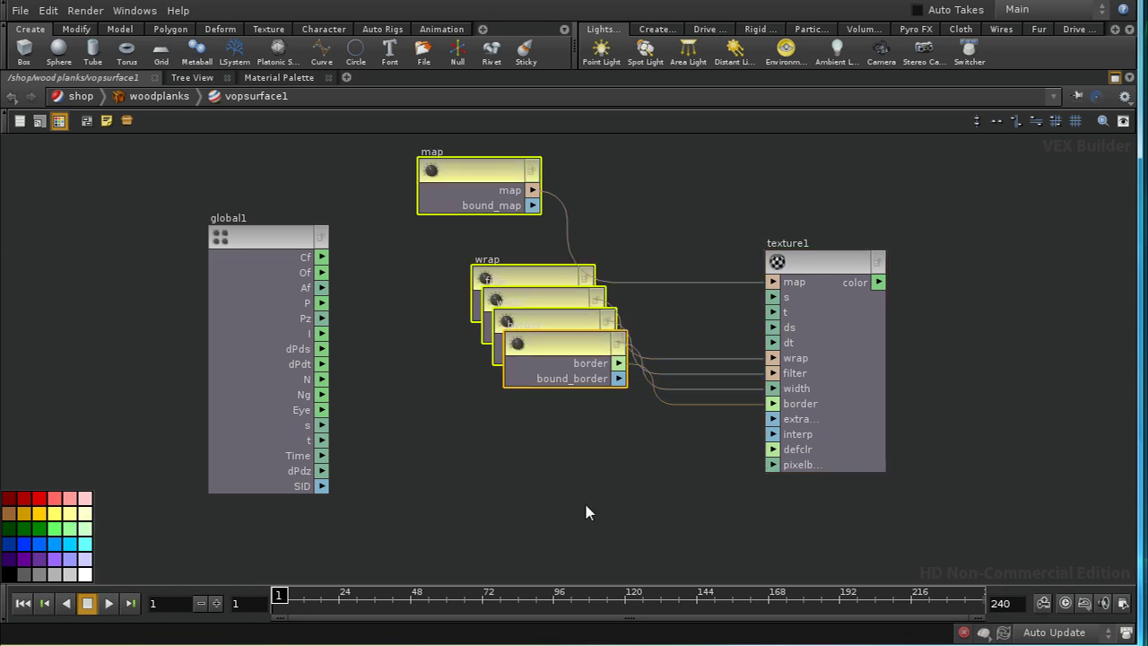
key(c)
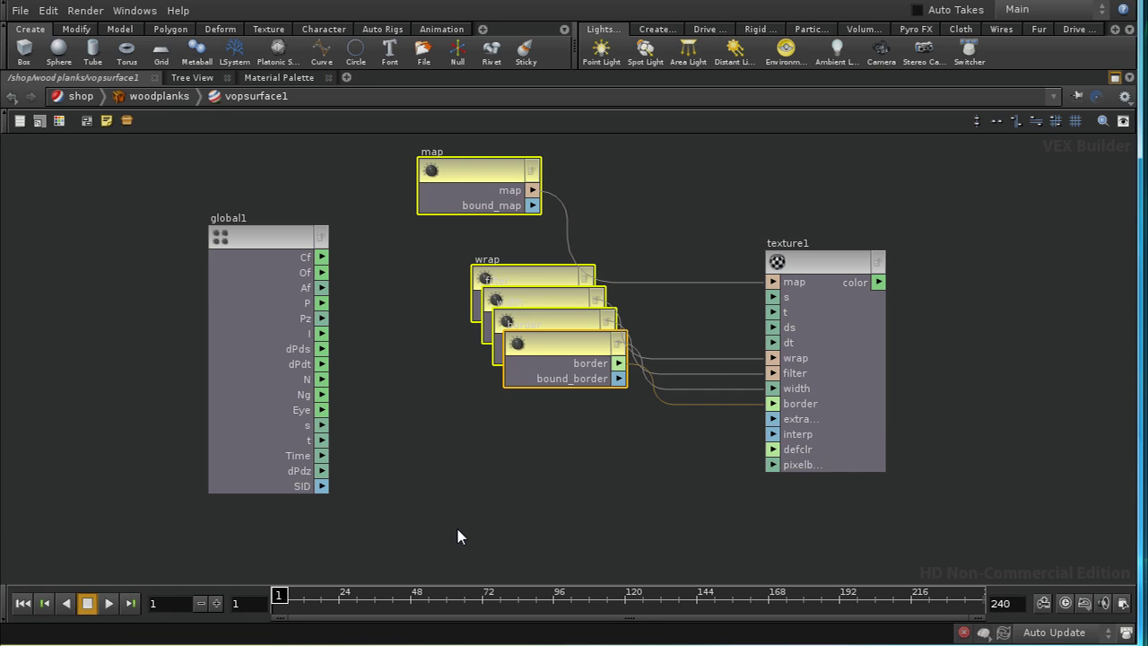
key(l)
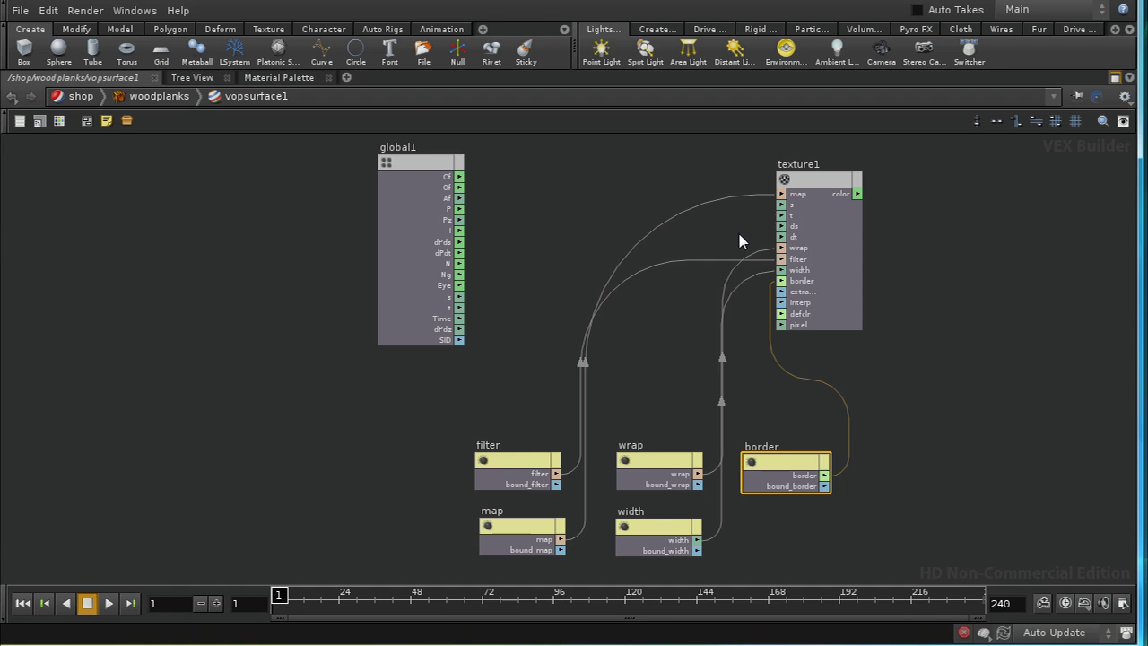
middle_drag(719, 230, 719, 259)
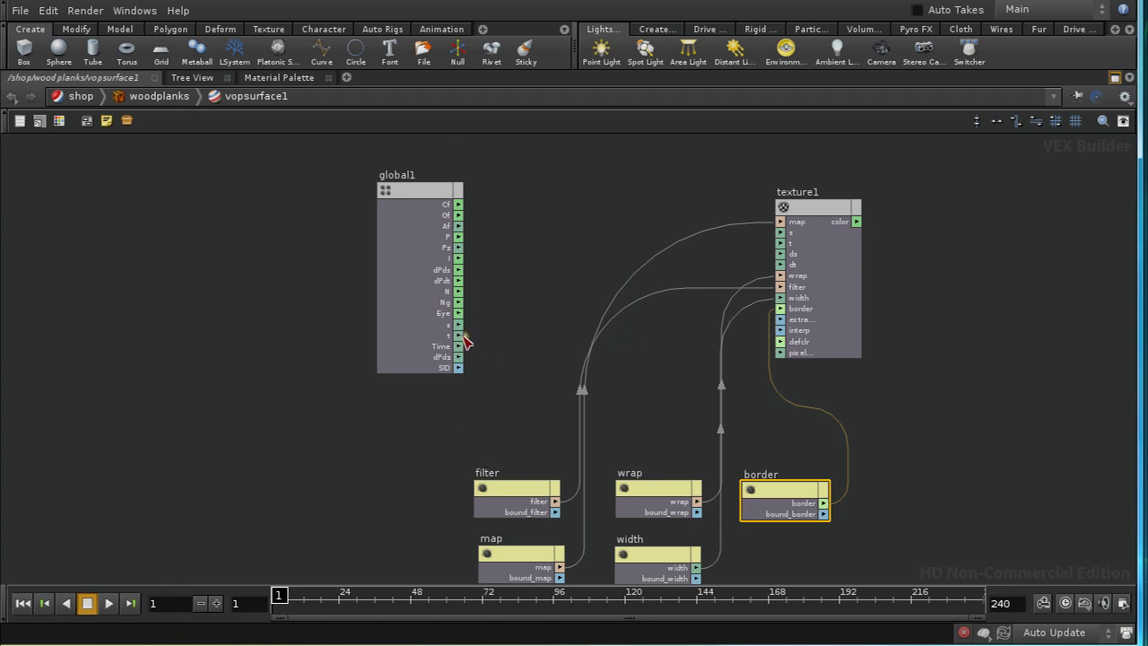
Step: Wire global1's s and t outputs into texture1's s and t inputs
middle_drag(397, 449, 374, 446)
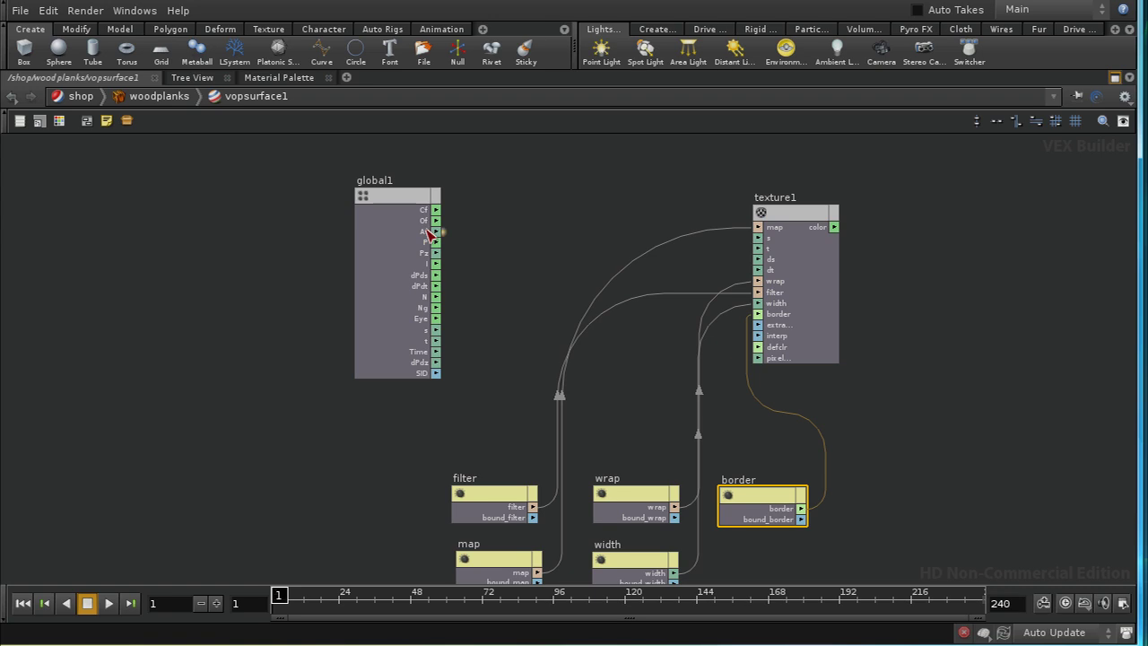
click(396, 198)
drag(395, 198, 382, 192)
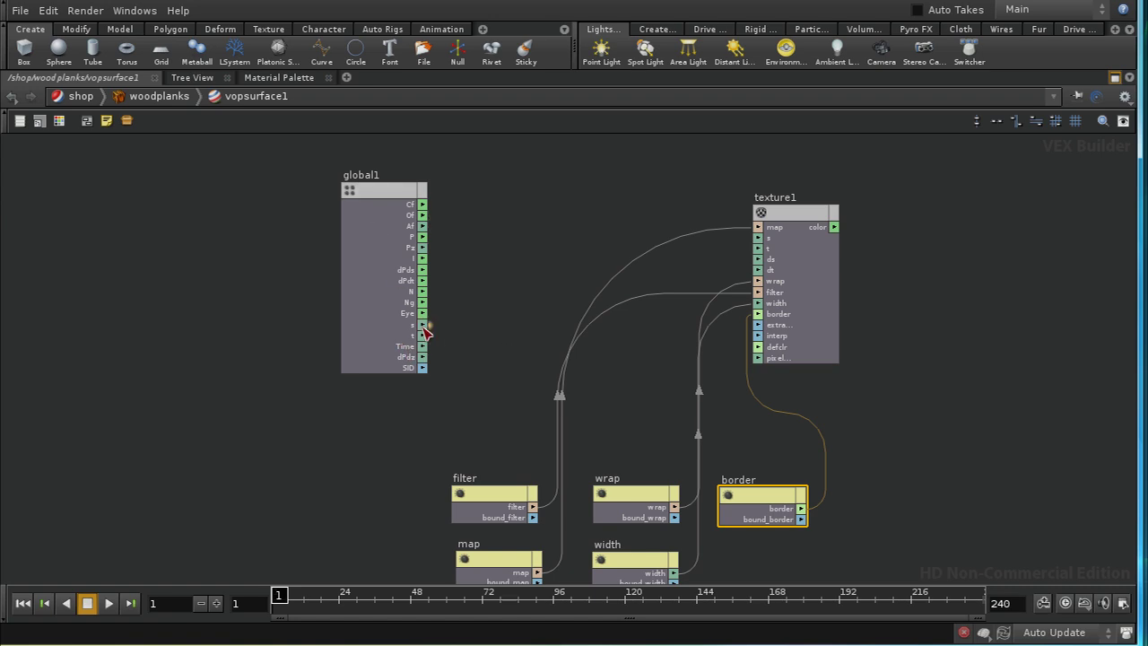
drag(422, 324, 758, 238)
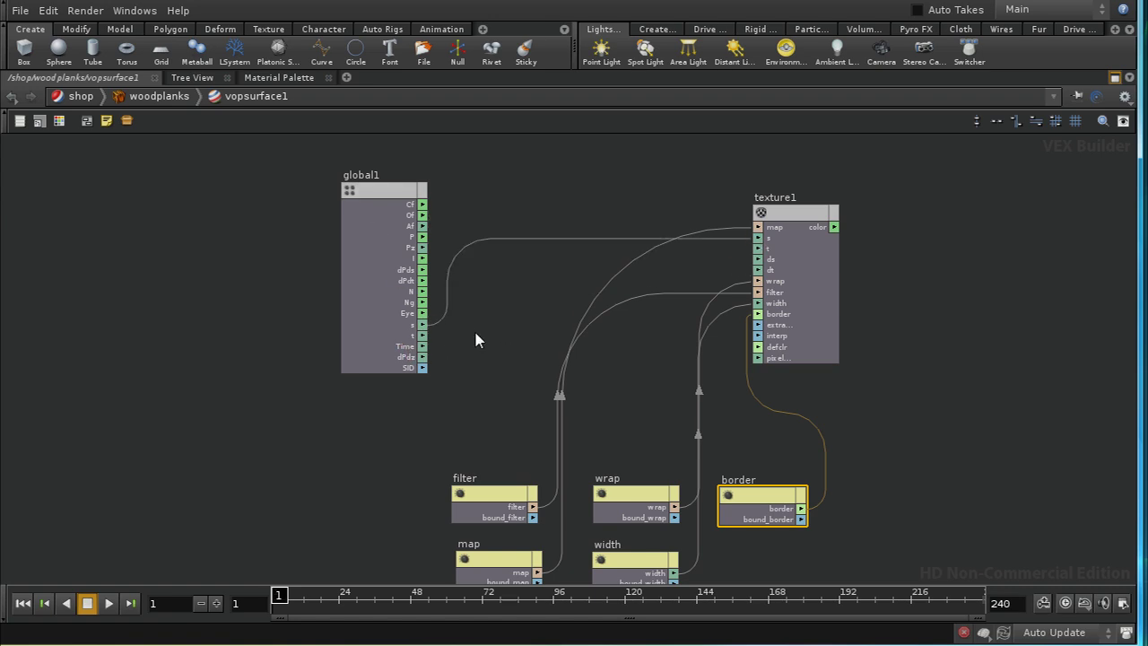
drag(422, 335, 758, 249)
key(space)
Step: Wire texture1's color output into output1's Cf input
drag(816, 424, 566, 479)
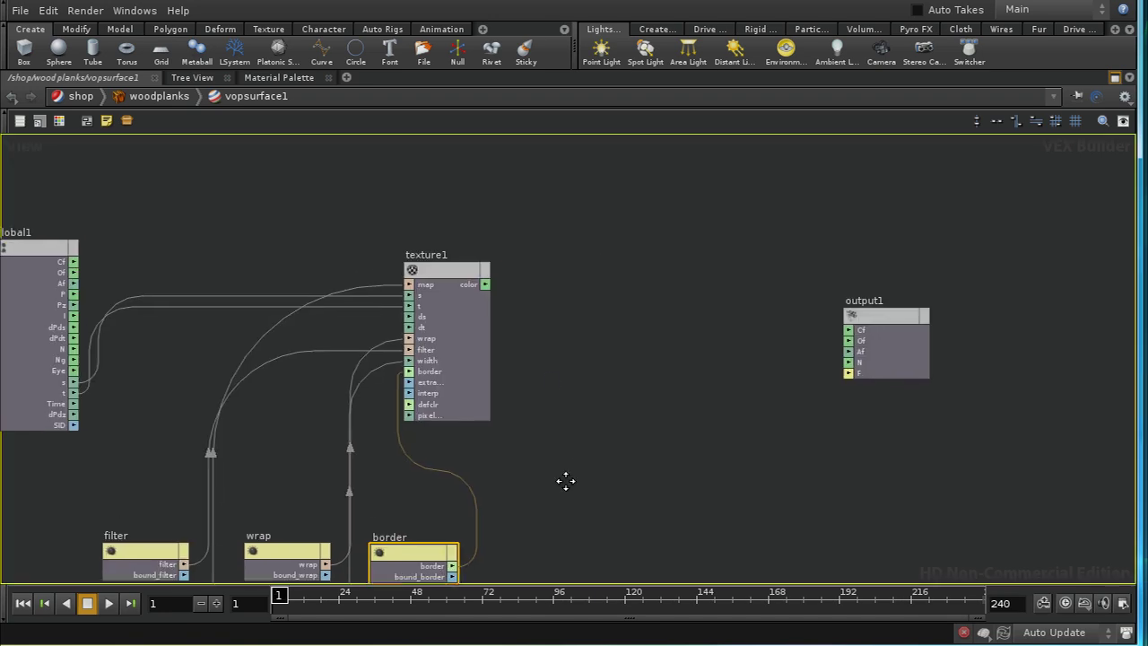
drag(485, 282, 726, 350)
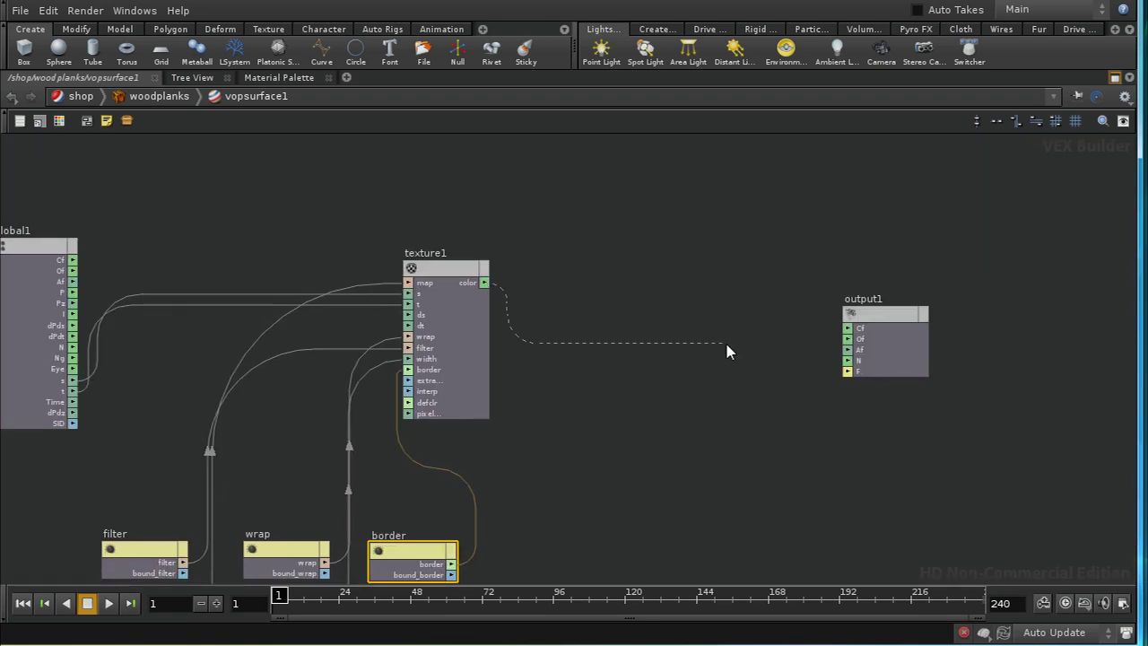
drag(838, 345, 847, 329)
Step: Shift output1 slightly left, then reframe and zoom out to show the whole texture network
middle_drag(694, 403, 605, 387)
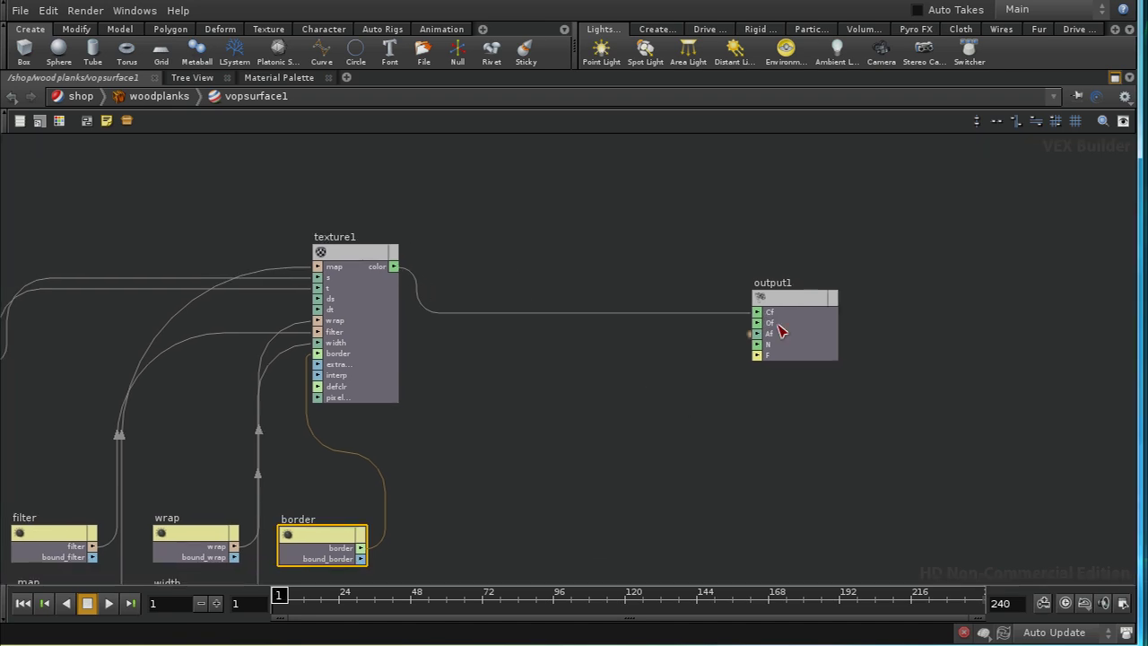
drag(776, 308, 687, 304)
middle_drag(693, 426, 735, 400)
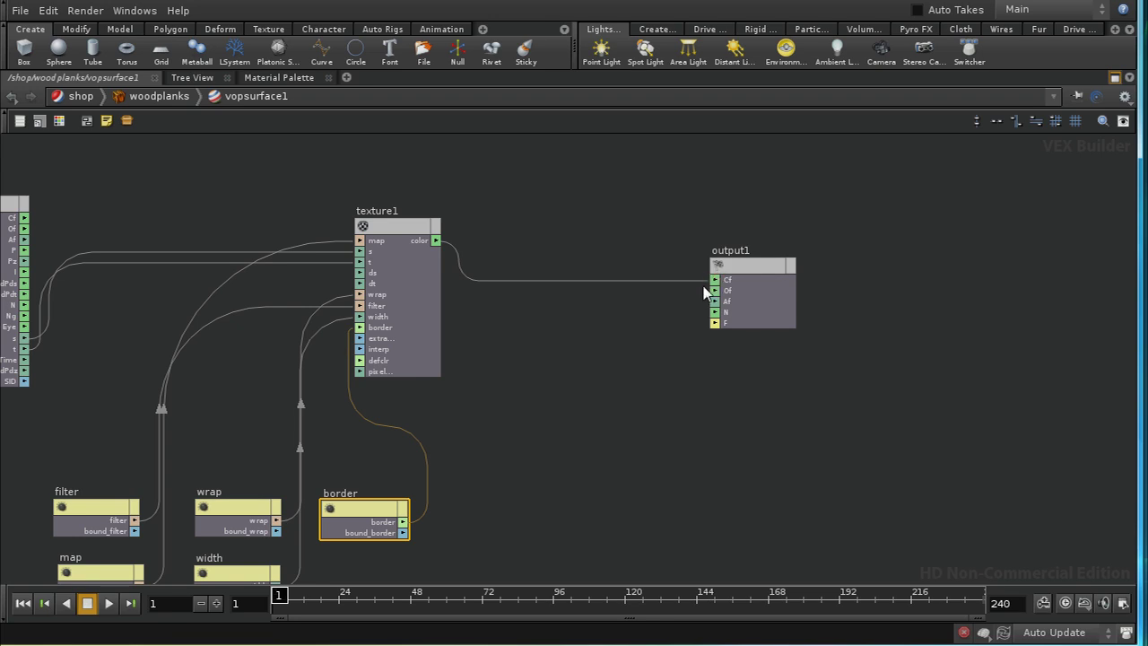
middle_drag(714, 399, 669, 389)
middle_drag(758, 411, 743, 428)
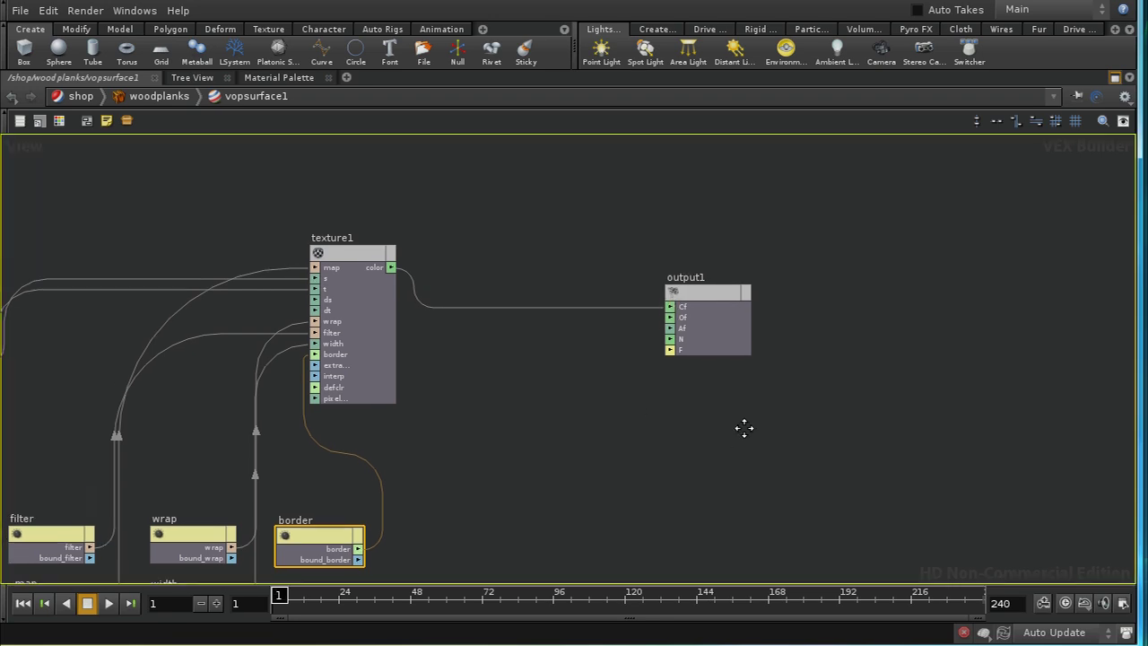
scroll(759, 402, up, 3)
middle_drag(753, 367, 672, 446)
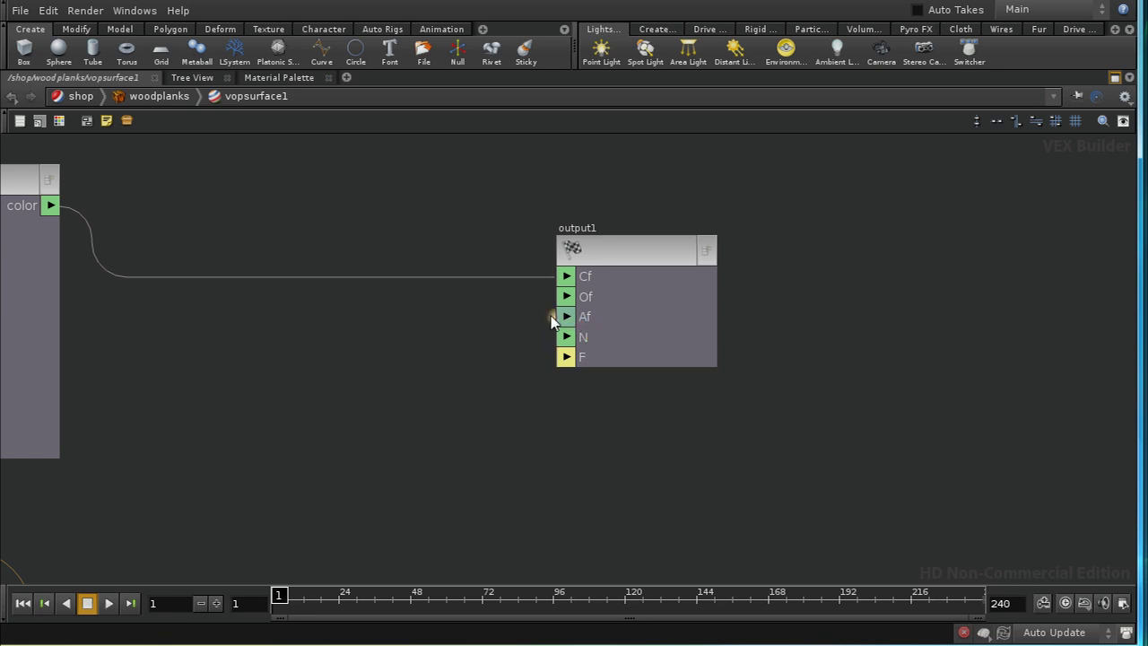
middle_drag(585, 501, 589, 485)
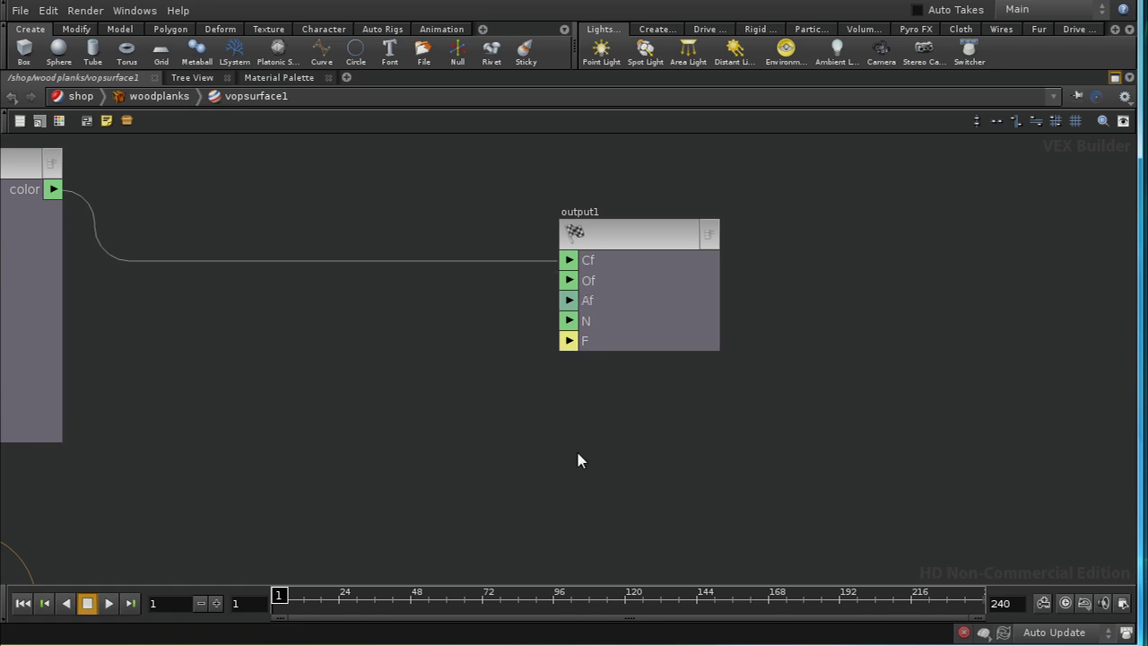
middle_drag(576, 461, 595, 448)
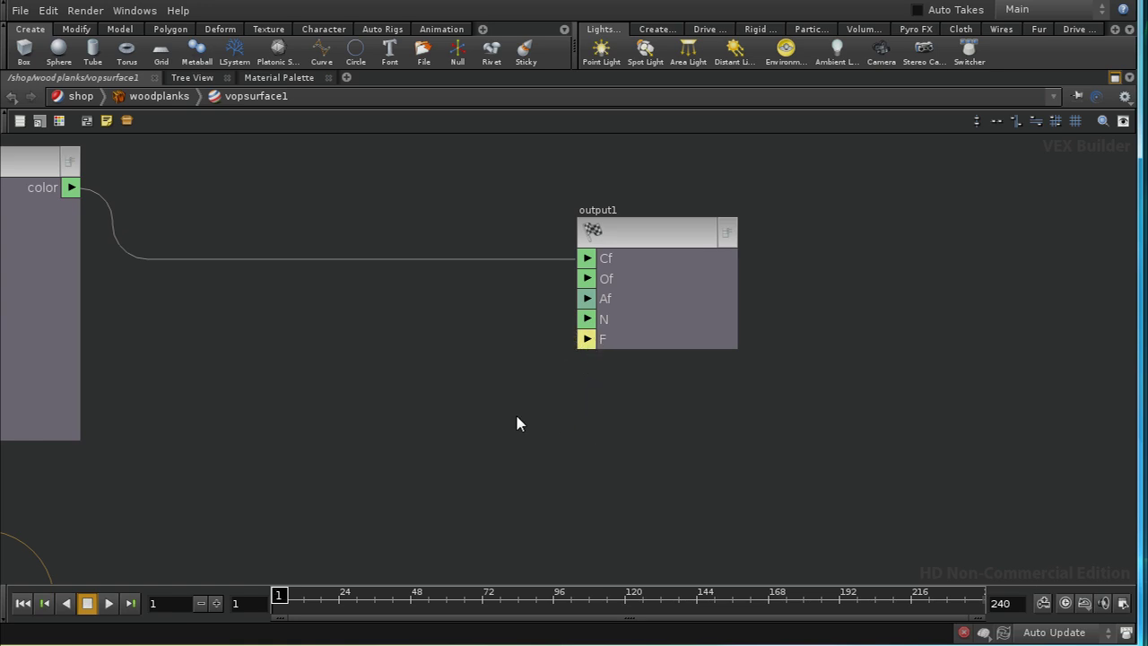
middle_drag(517, 415, 542, 406)
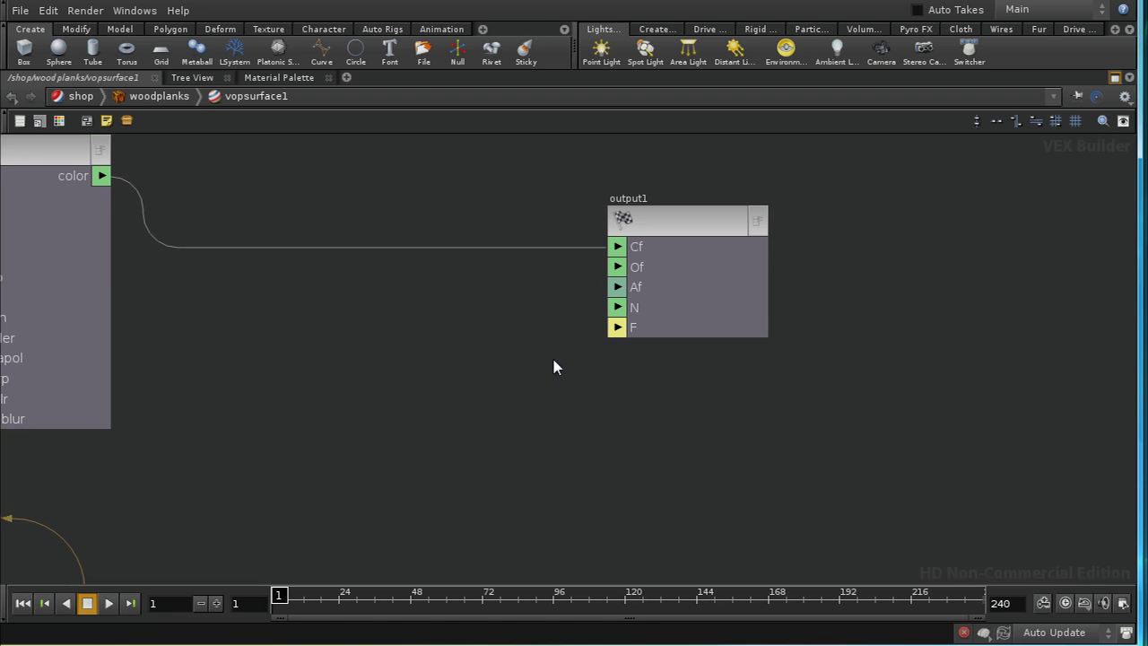
right_drag(554, 366, 525, 407)
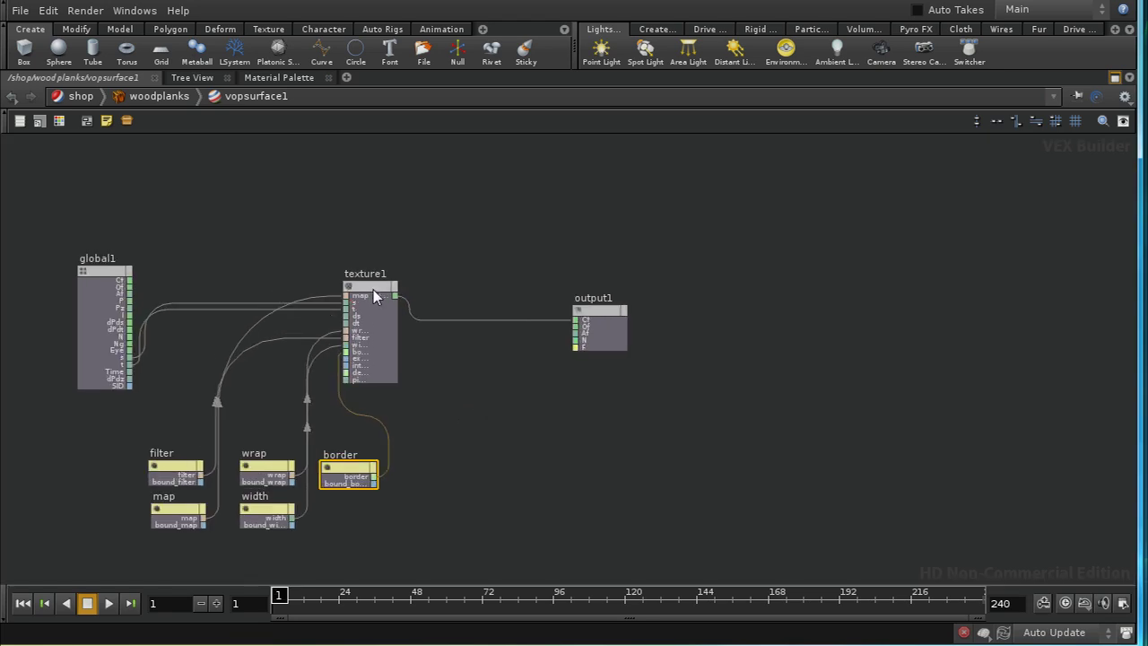
Step: Review texture1's parameters and the border Parameter node's settings in an enlarged panel
drag(375, 292, 375, 277)
key(p)
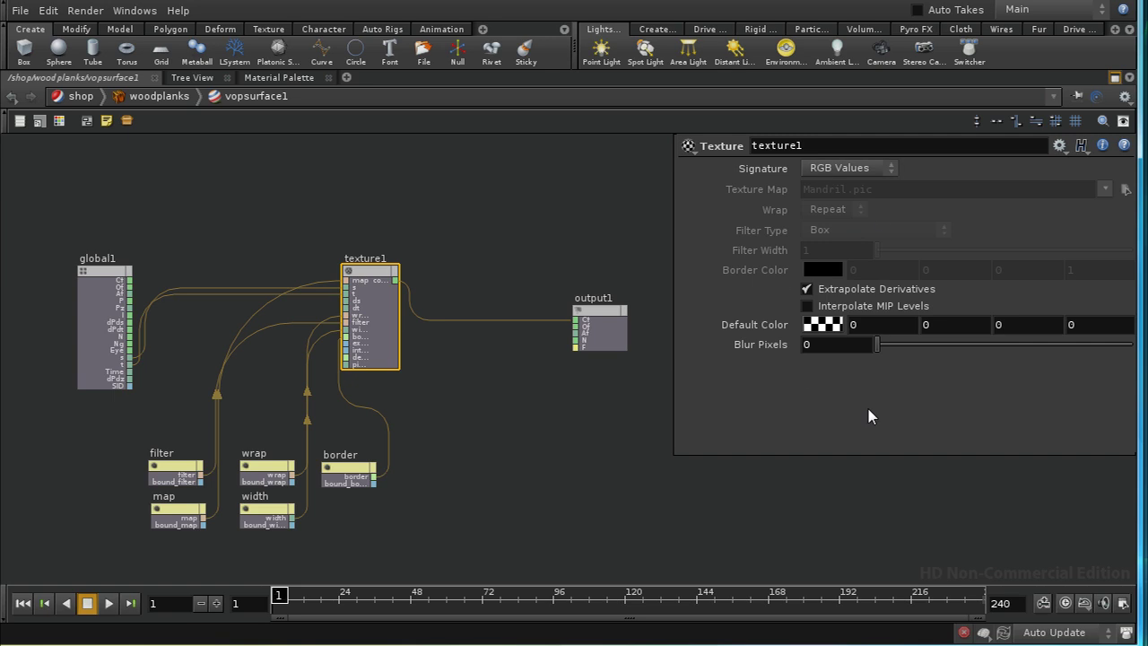
click(357, 473)
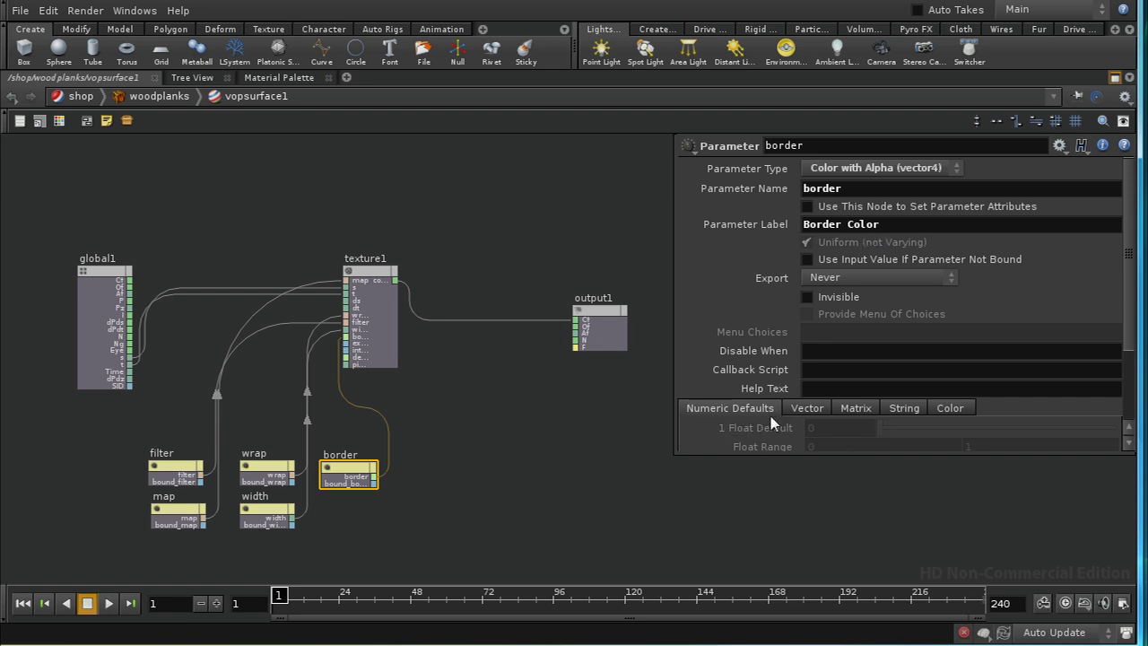
drag(853, 452, 853, 570)
Step: Select output1 to display its parameter order list
click(624, 484)
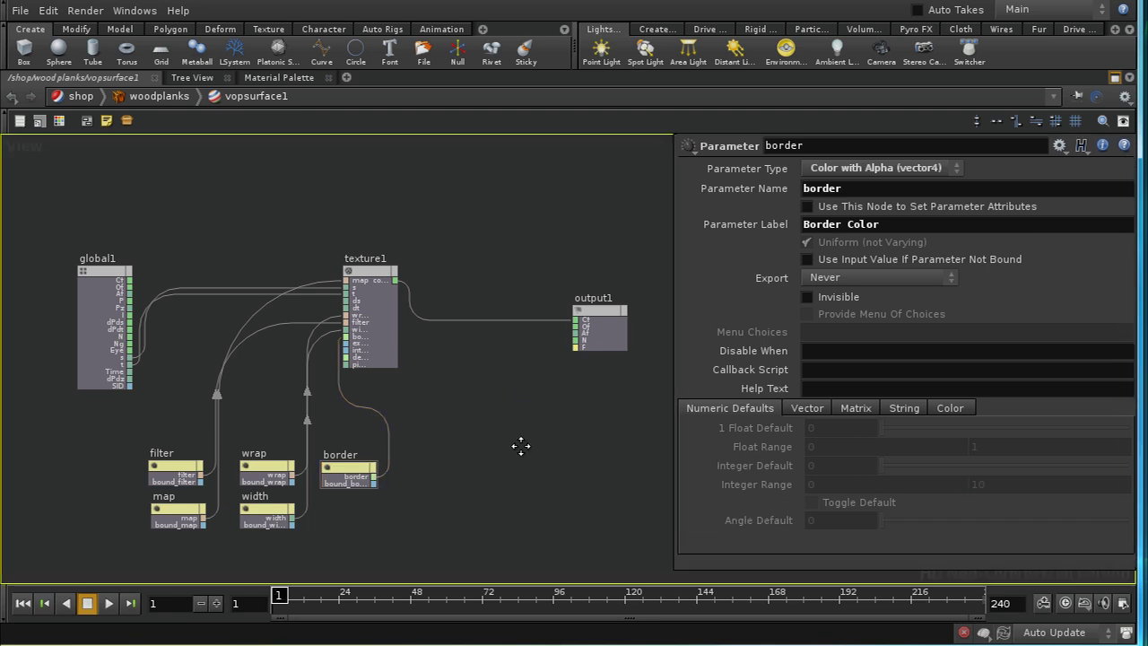
middle_drag(520, 446, 463, 457)
click(508, 341)
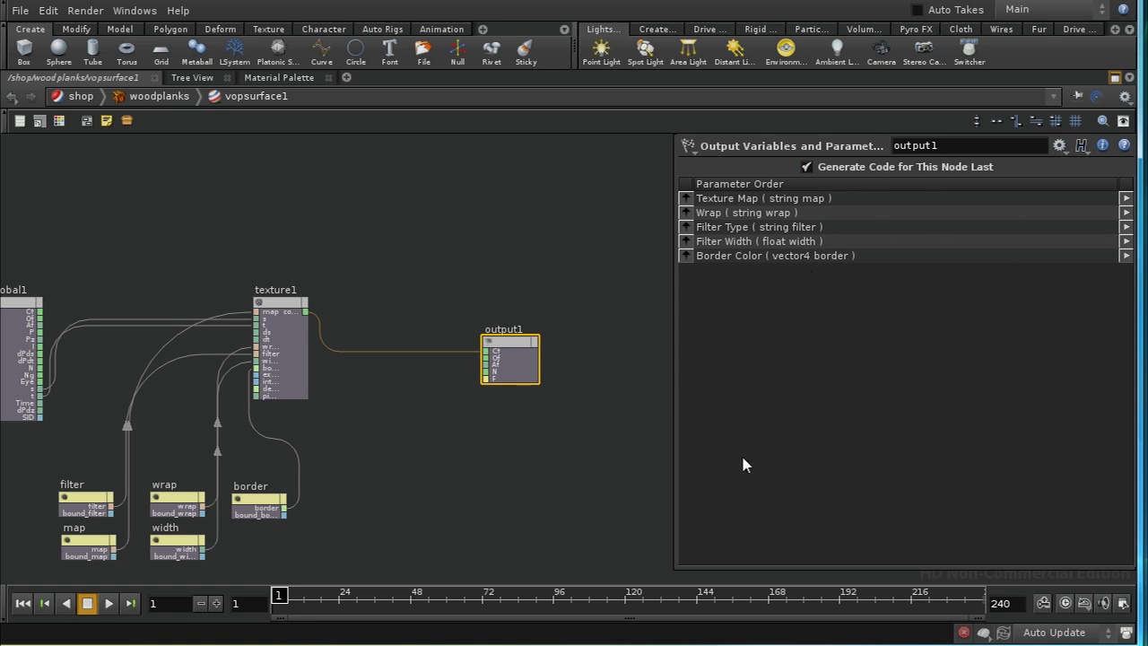
Step: Test moving Border Color up, return it to the end, and select all five parameters
middle_drag(510, 492, 535, 461)
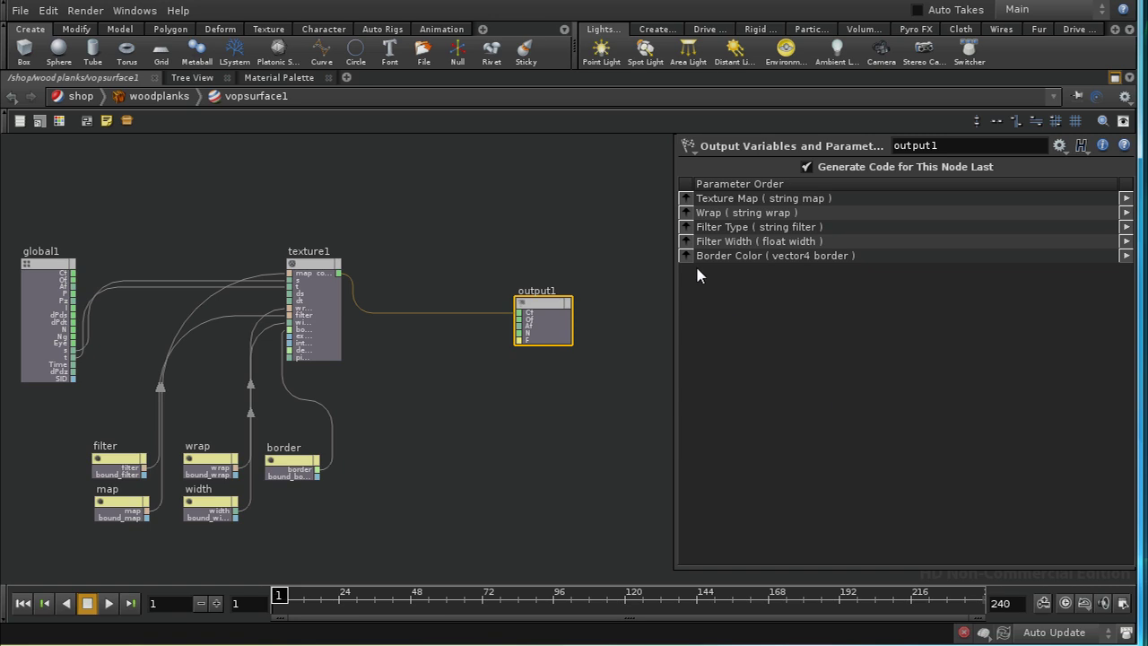
drag(686, 256, 687, 206)
click(714, 200)
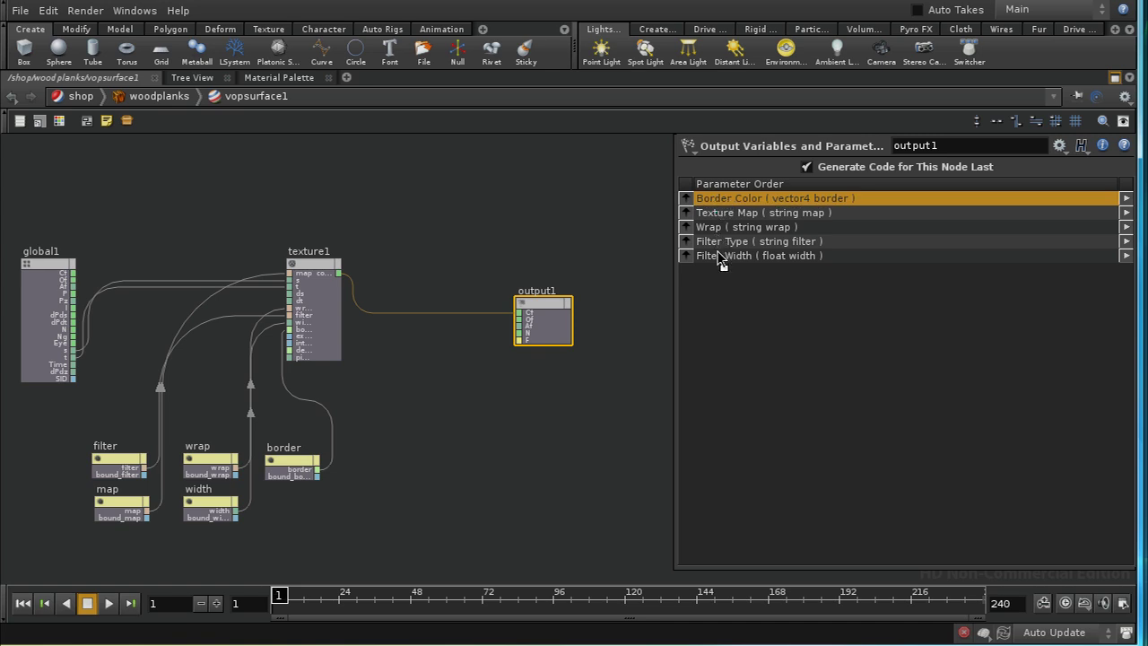
mouse_move(719, 255)
mouse_down()
mouse_move(720, 277)
mouse_move(720, 266)
mouse_up()
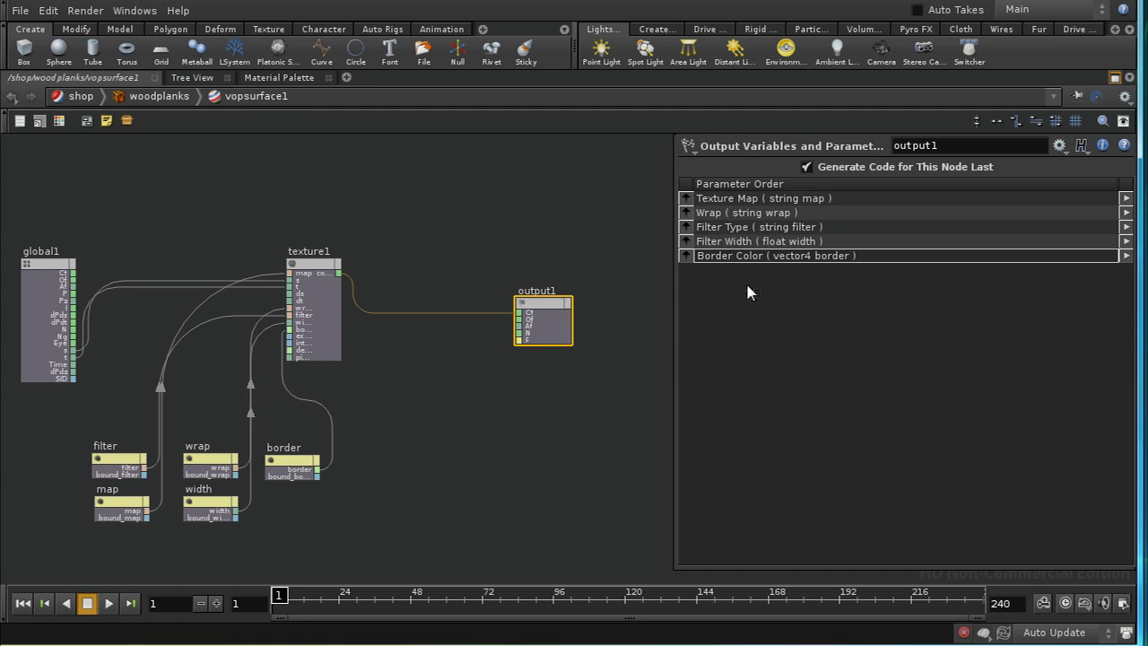
click(739, 198)
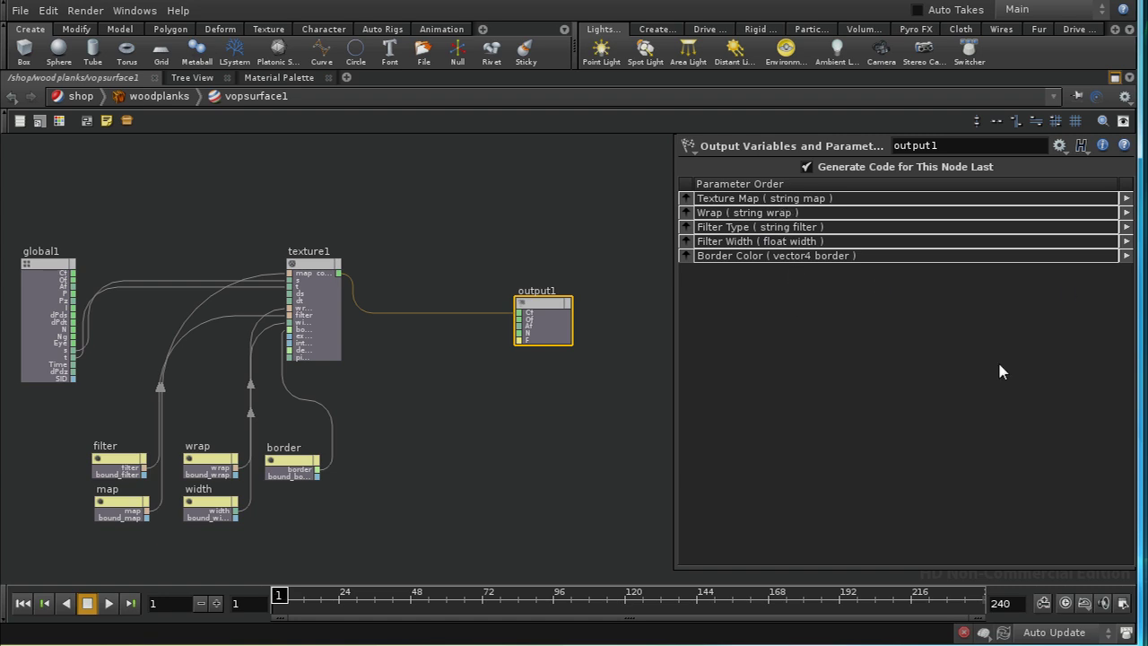
Step: Wrap the five parameters in a new group named Texture, then go up to woodplanks
click(1127, 199)
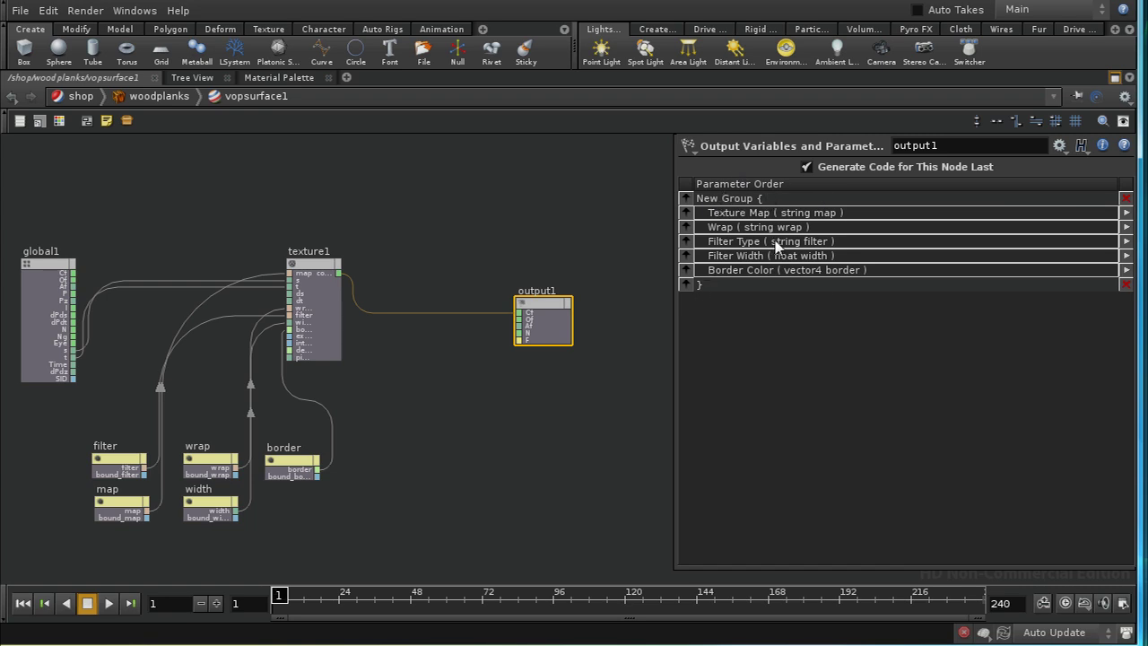
click(755, 199)
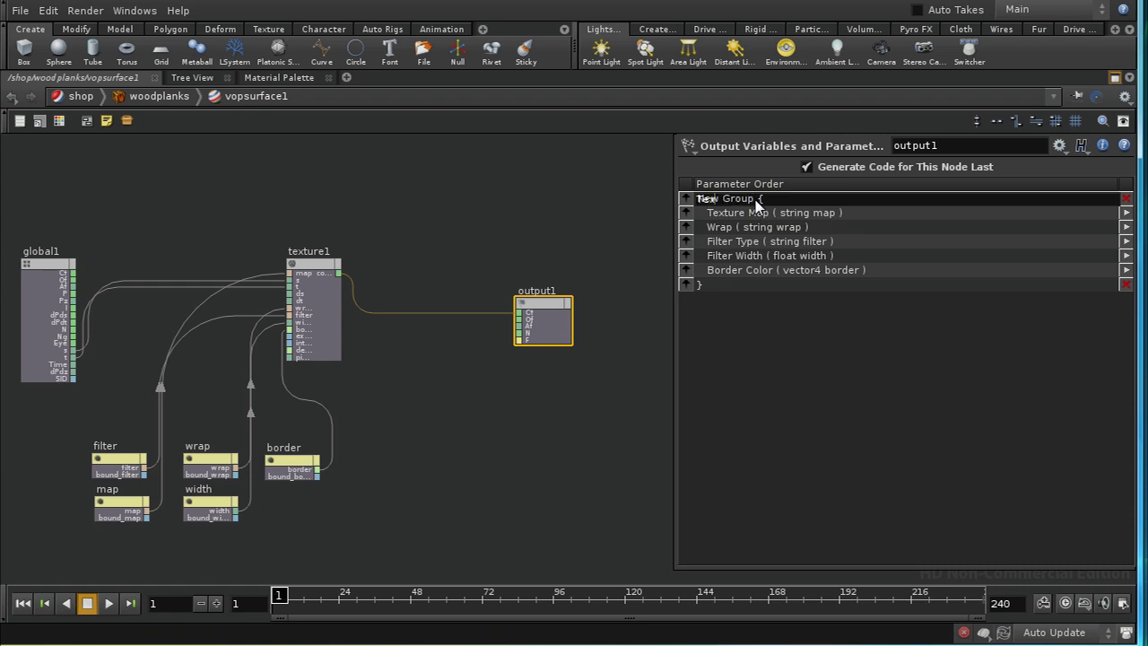
text(Texture)
click(610, 426)
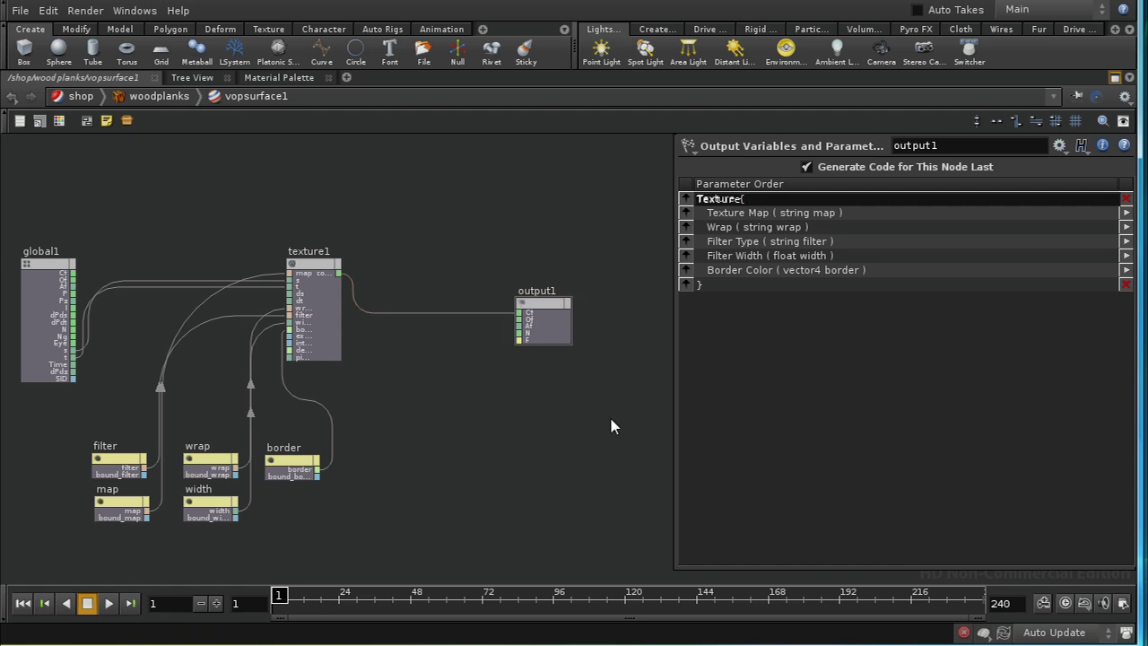
key(u)
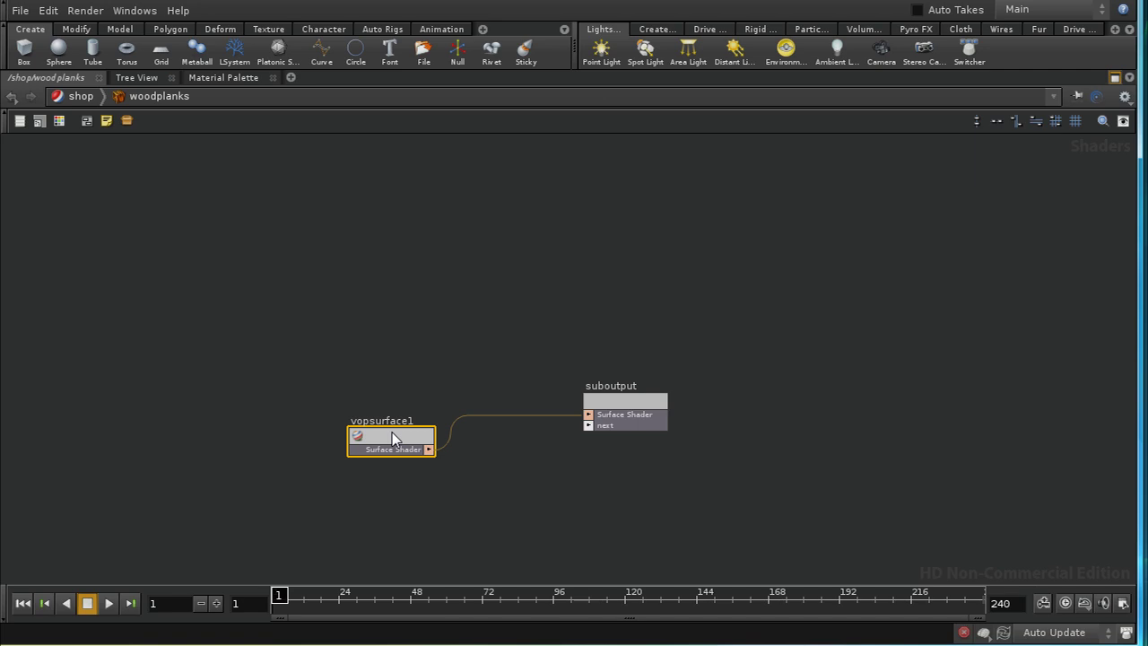
Step: Check vopsurface1's and woodplanks' parameters, dive in to verify output1, and return to /shop
key(p)
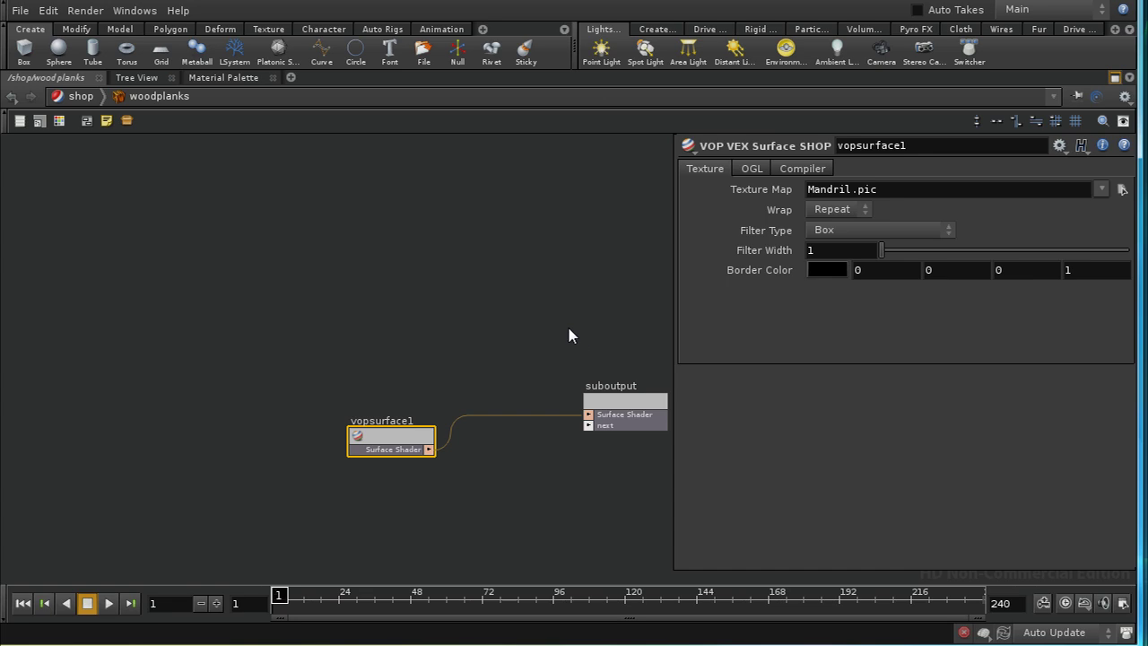
key(p)
key(u)
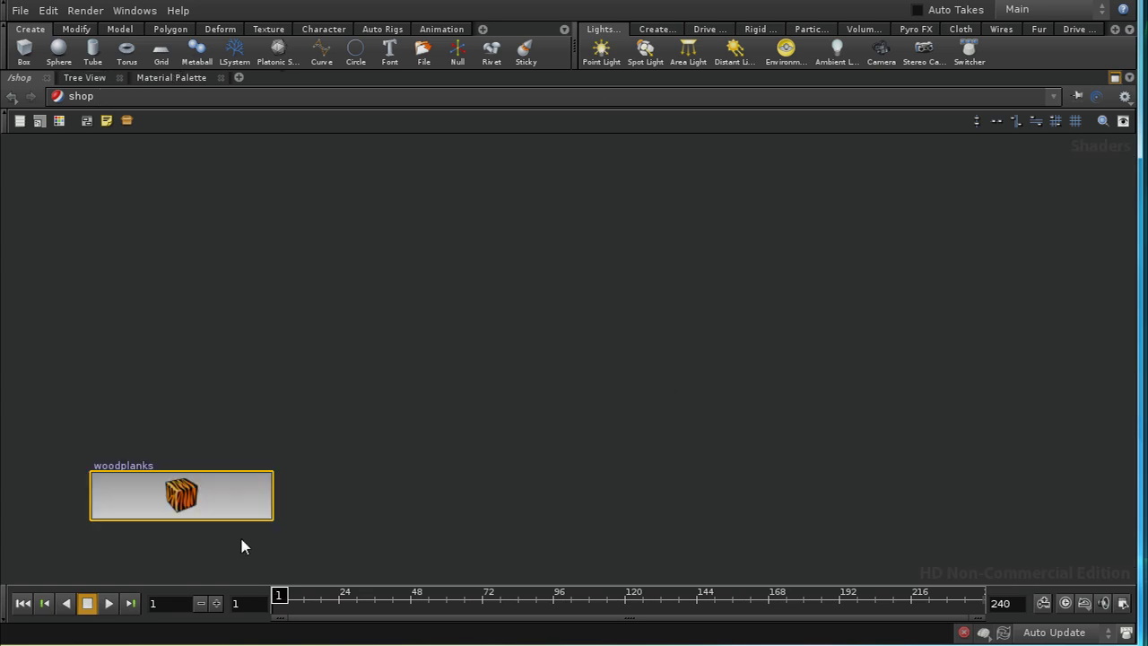
key(p)
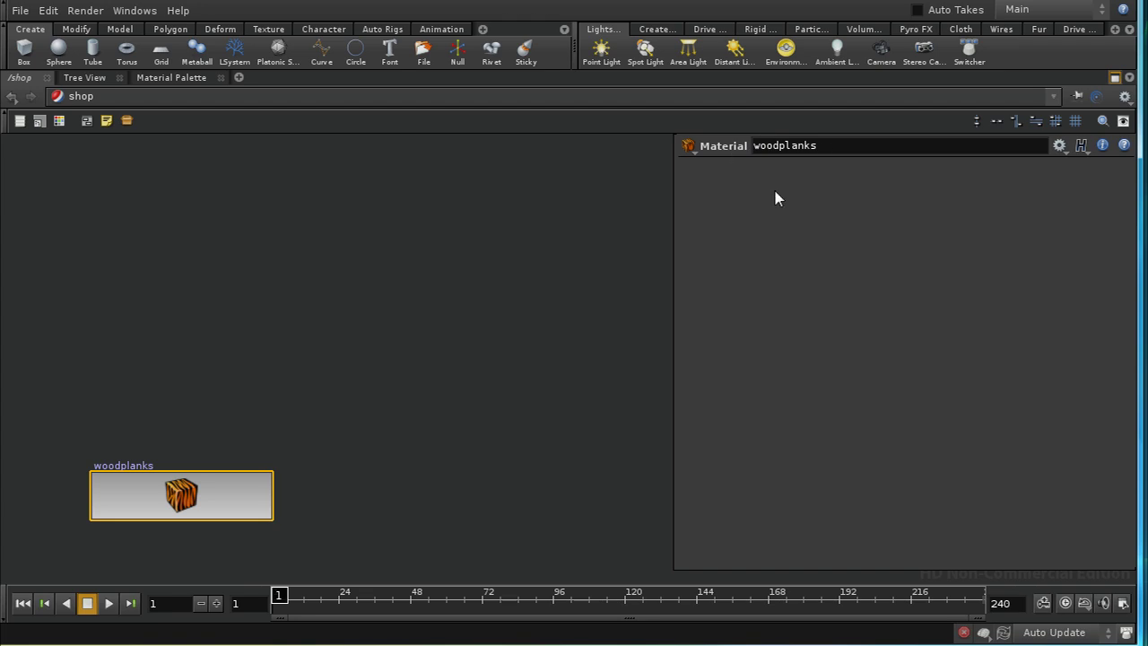
key(h)
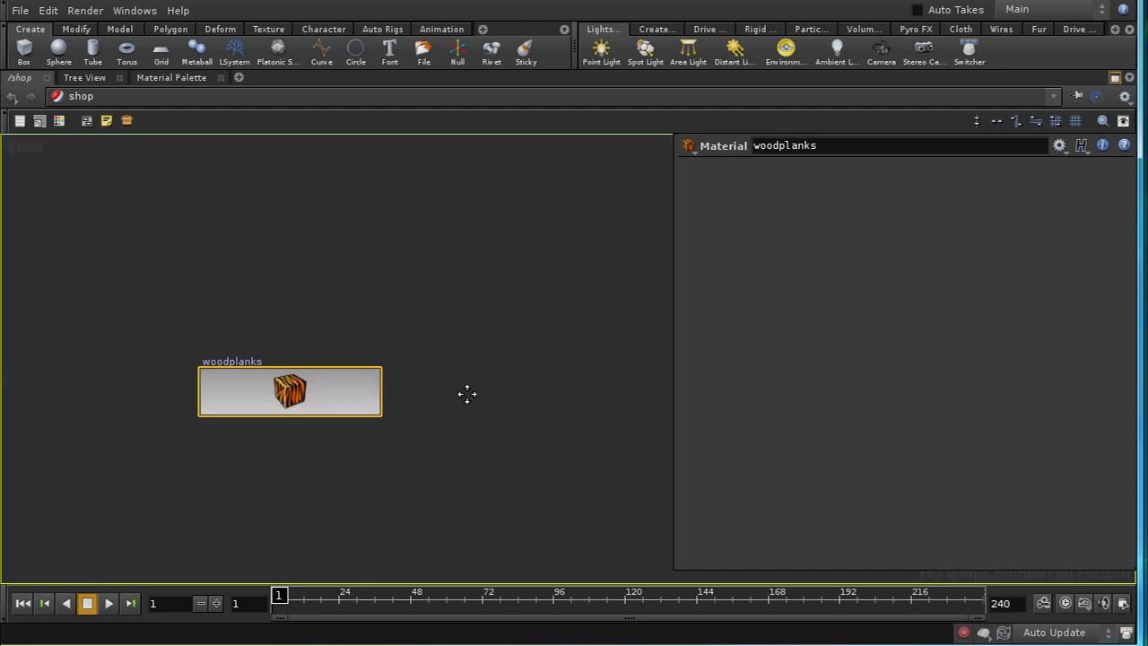
double_click(296, 394)
double_click(392, 451)
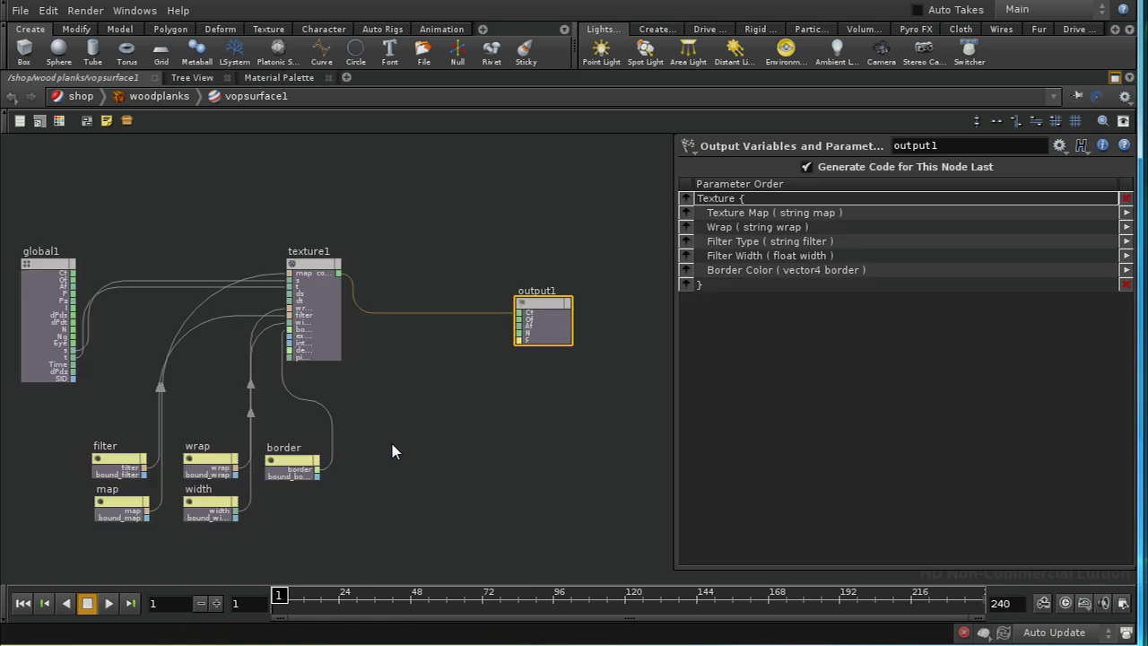
key(u)
key(u)
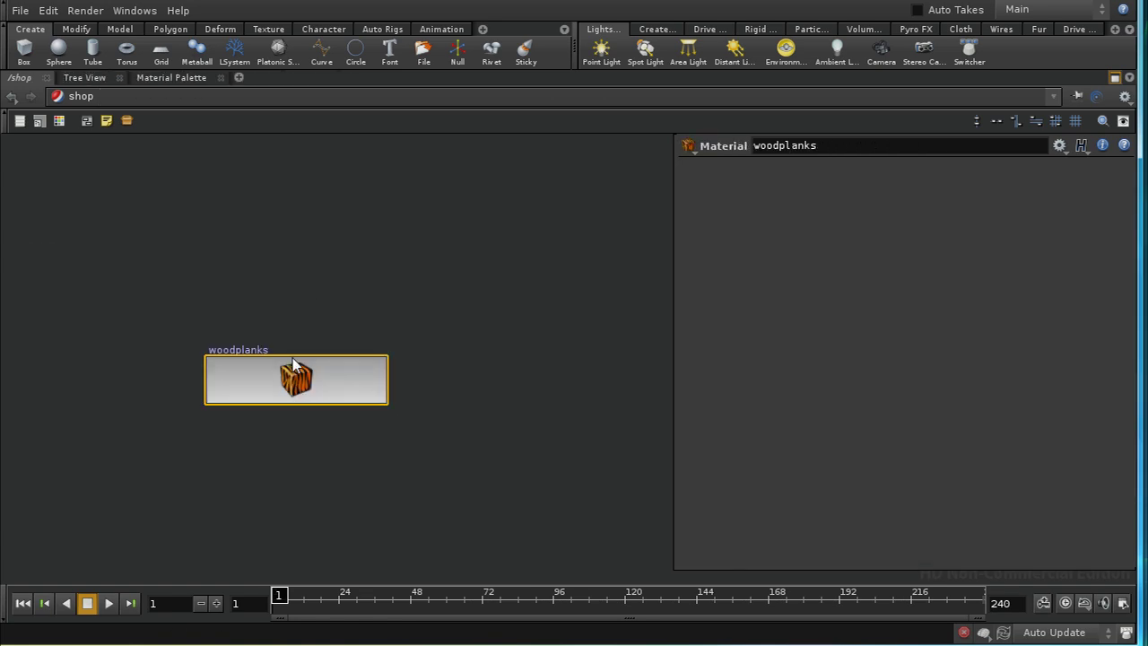
Step: Promote the material parameters onto woodplanks and reposition the node lower left
right_click(293, 386)
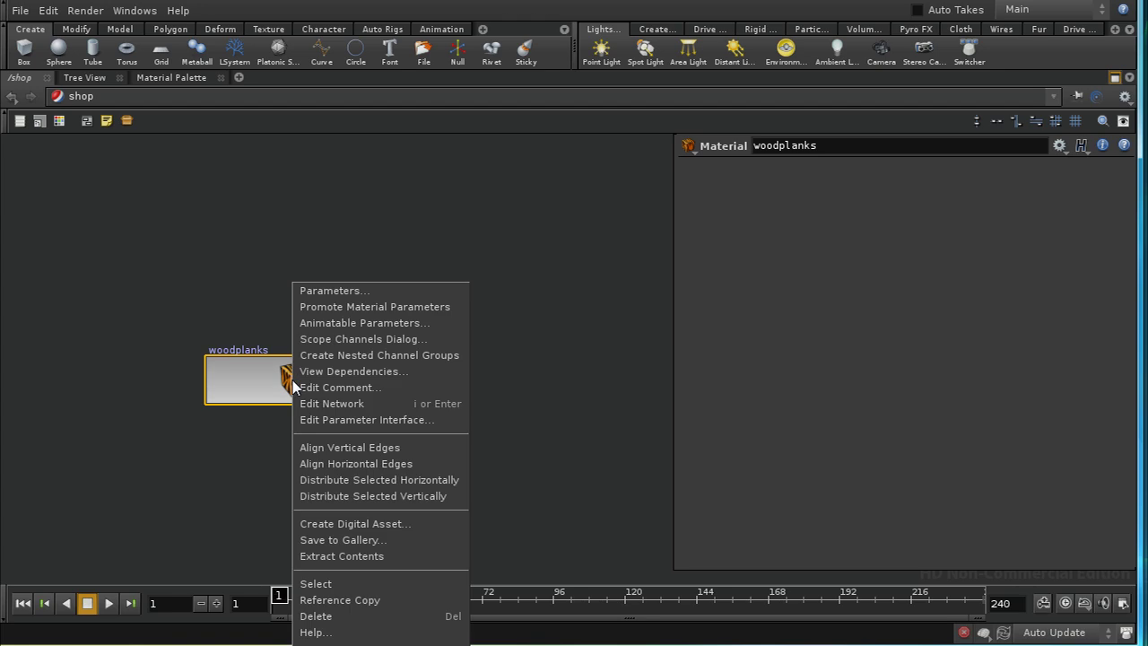
click(425, 309)
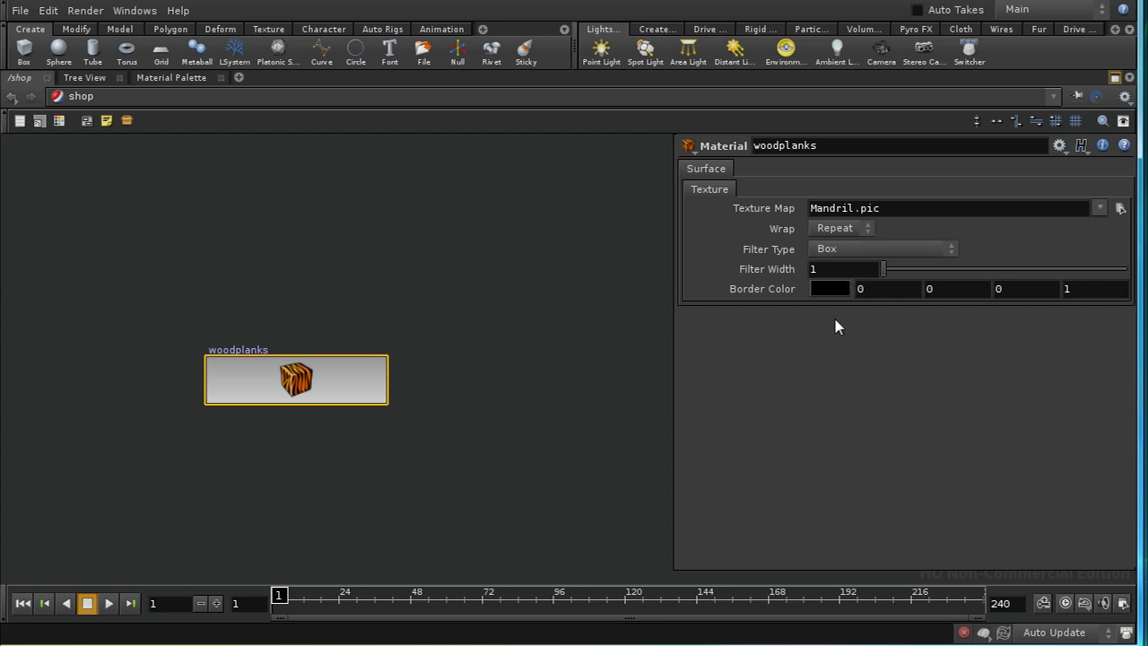
drag(296, 379, 202, 479)
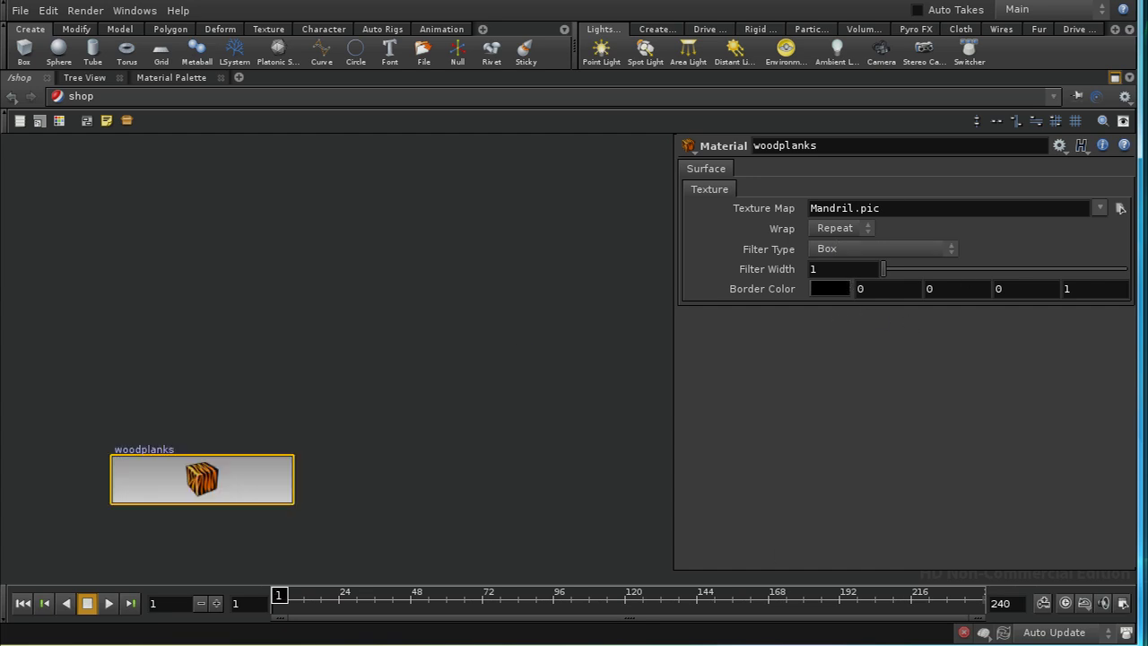
middle_drag(363, 432, 462, 338)
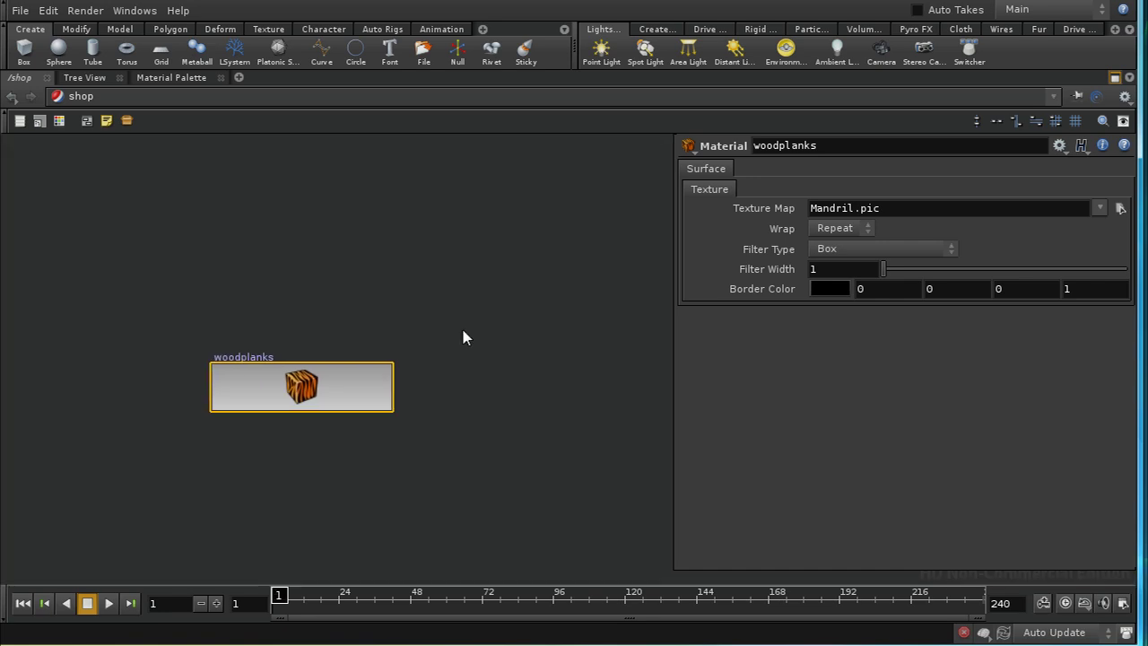
Step: Close the parameter panel, restore the multi-pane layout and set the viewport to perspective
key(p)
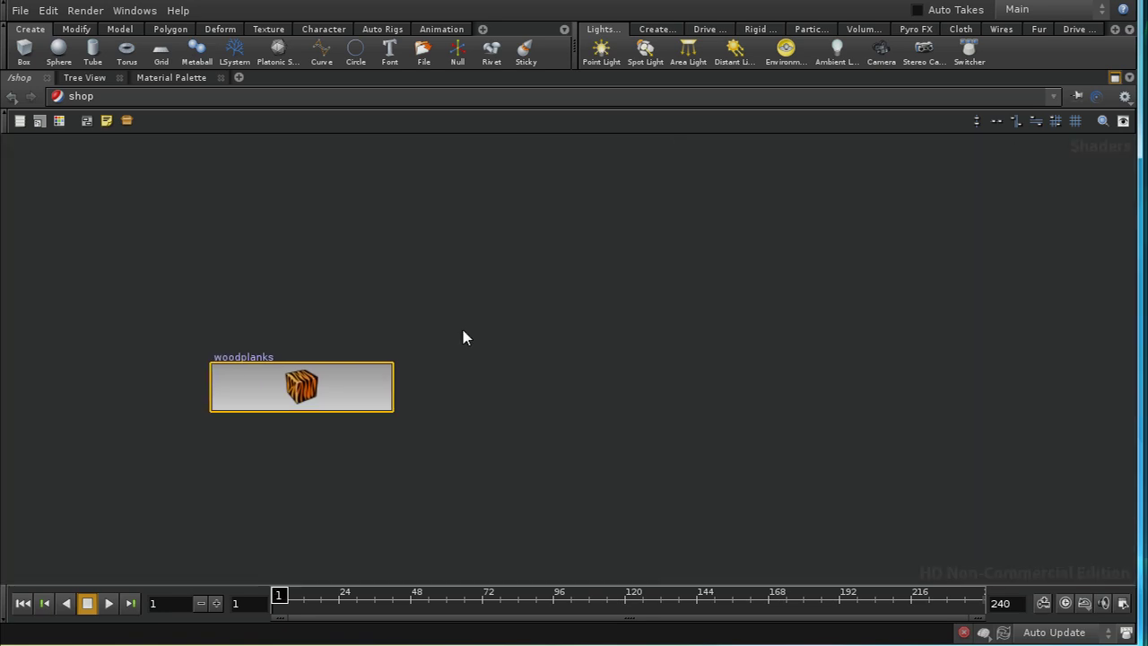
click(1115, 79)
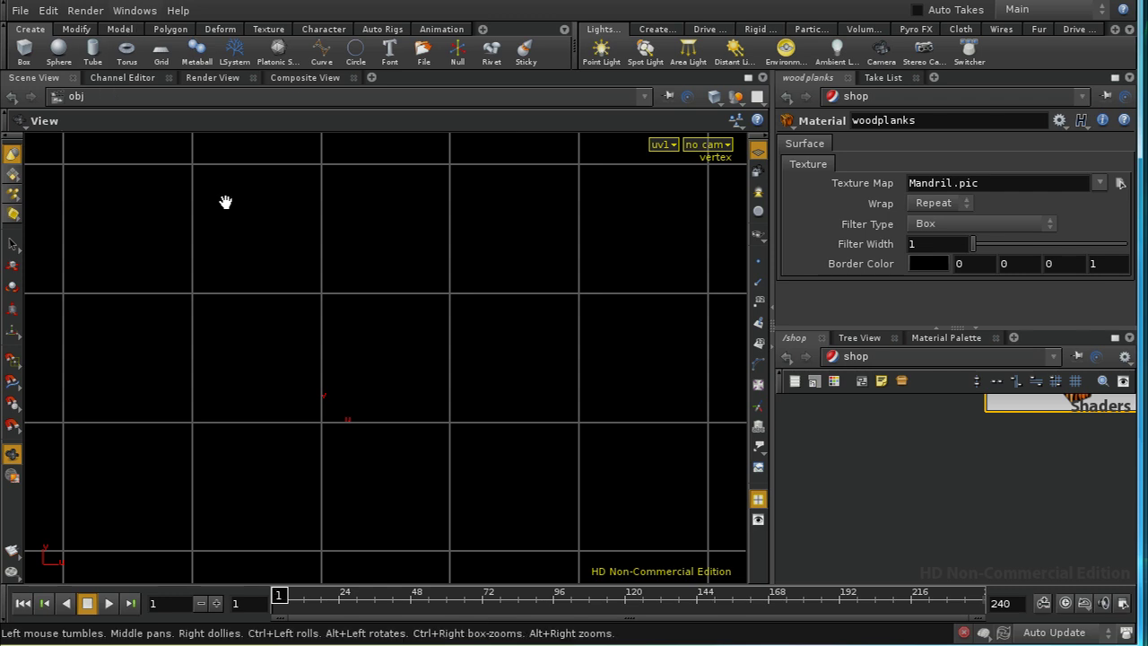
key(space+1)
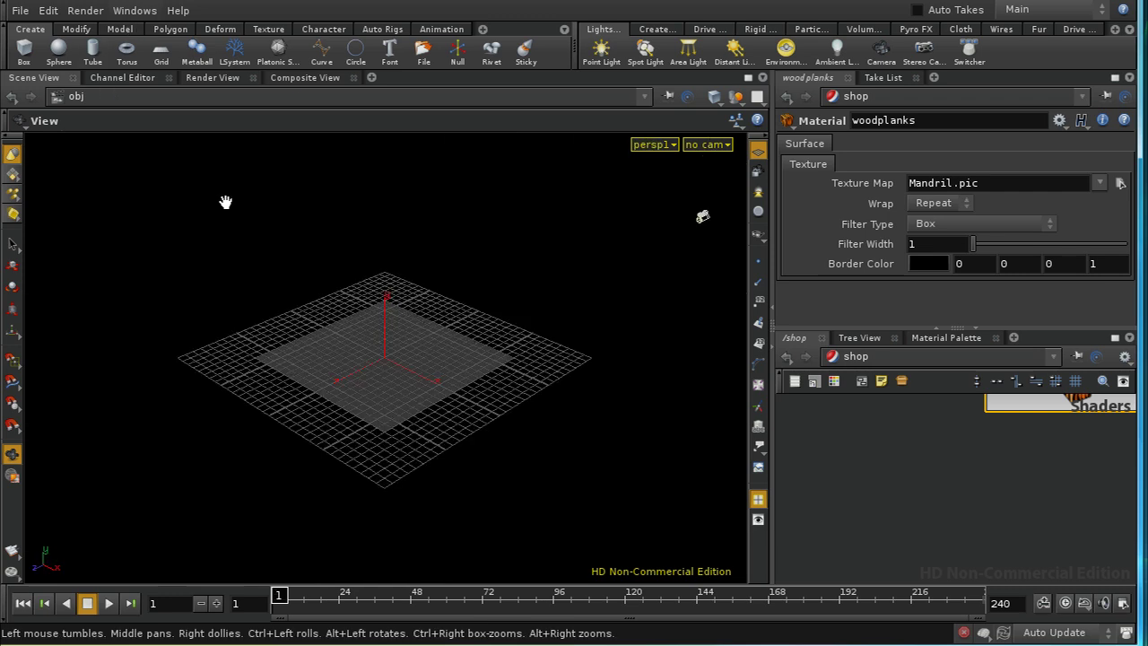
click(100, 16)
click(260, 168)
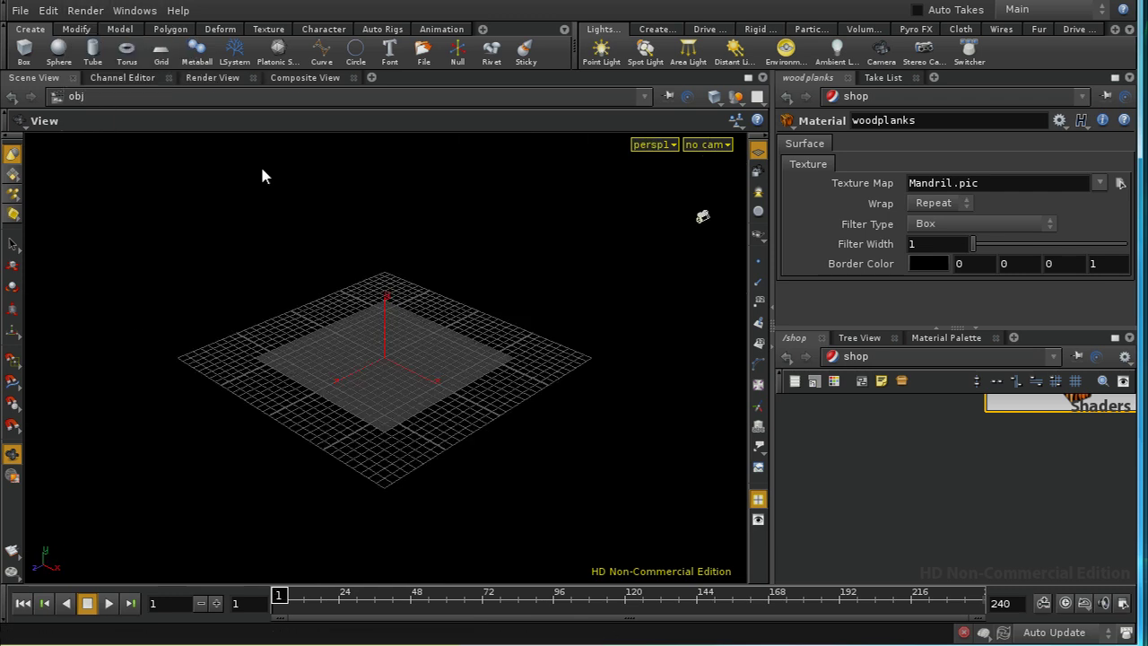
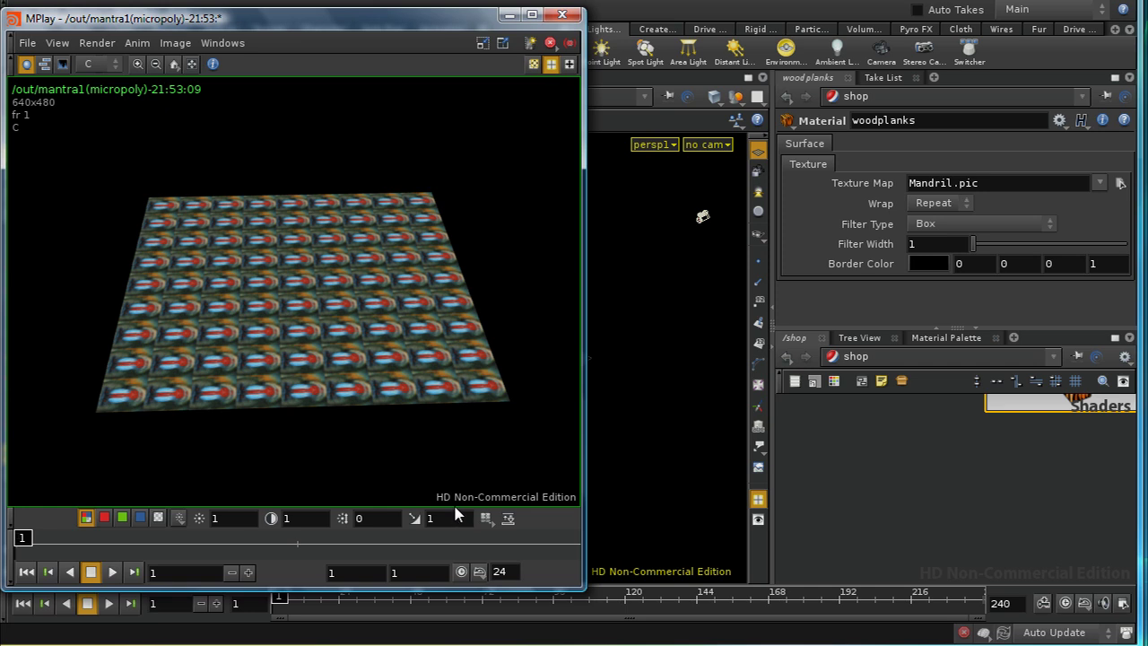
Step: Close the Mandril render preview, enter grid_object1 from the obj network, and bring up the Material node types
click(559, 16)
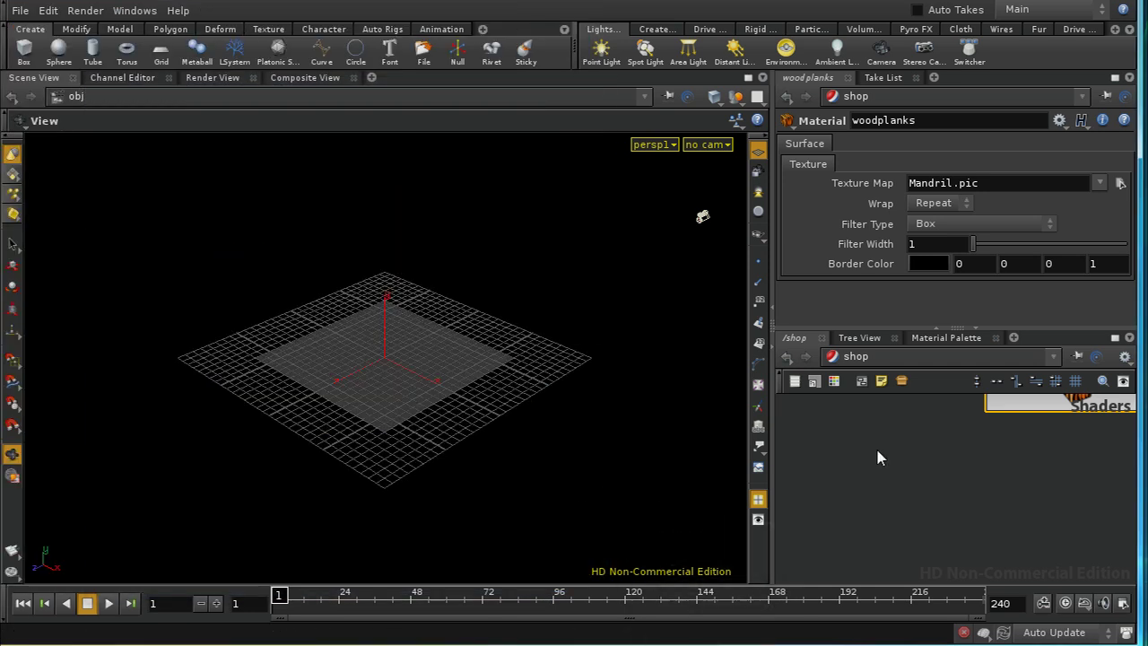
click(889, 363)
click(914, 422)
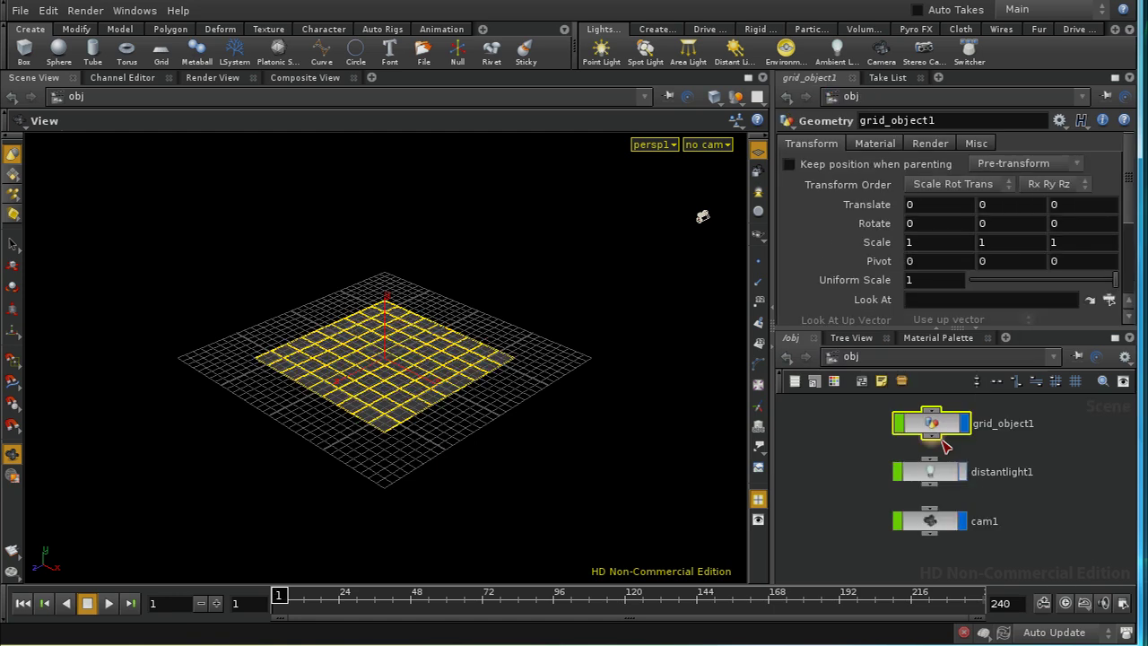
double_click(939, 425)
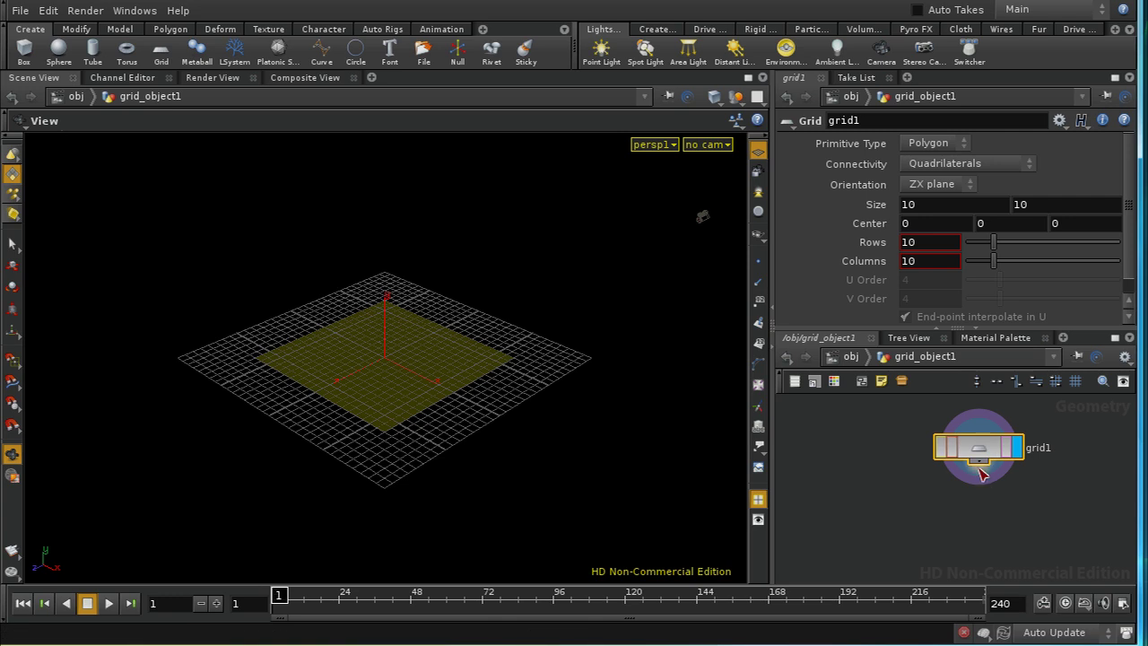
key(Tab)
mouse_move(992, 489)
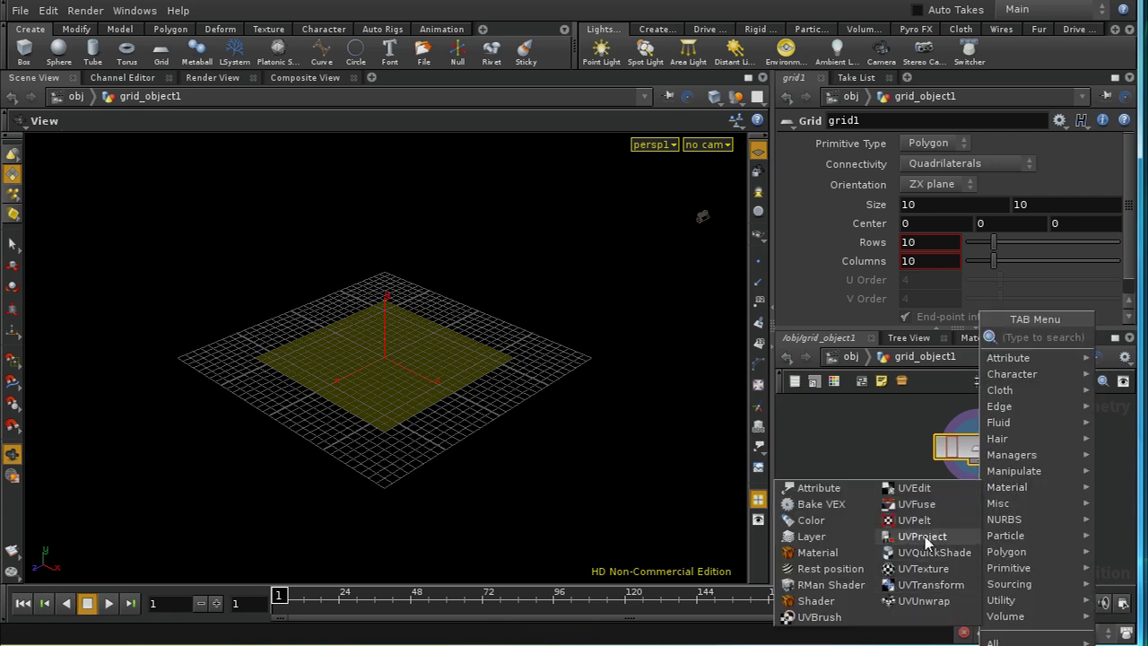
Step: Add a displayed uvproject1 node under grid1 with Group Type set to Vertices, then return to obj
click(932, 536)
click(976, 512)
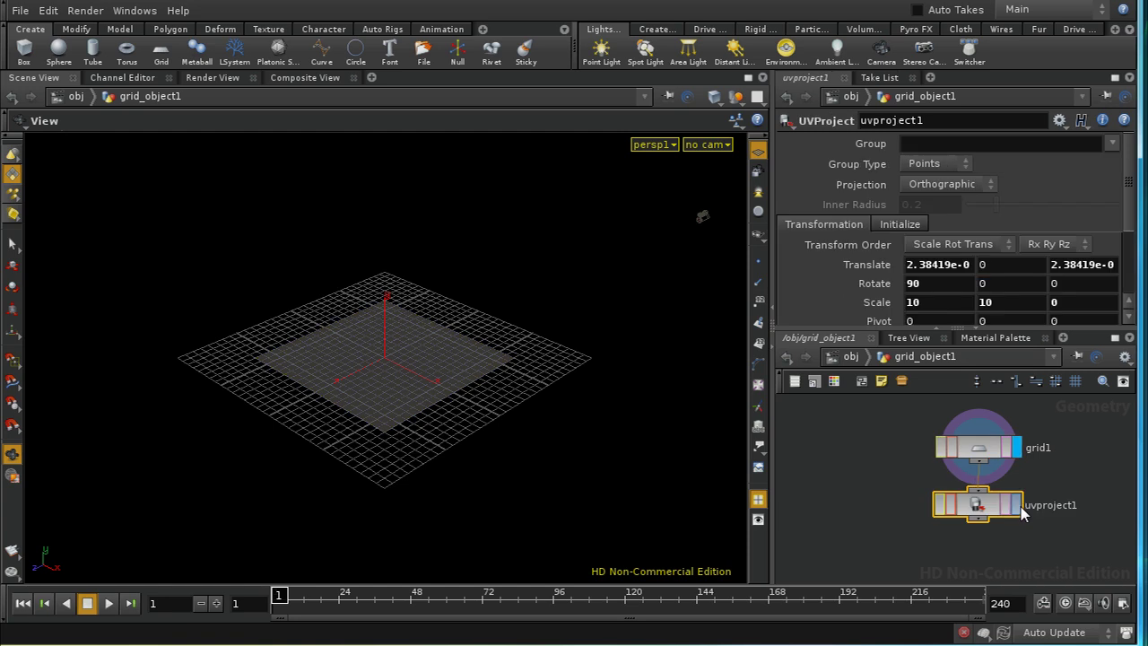
click(1017, 505)
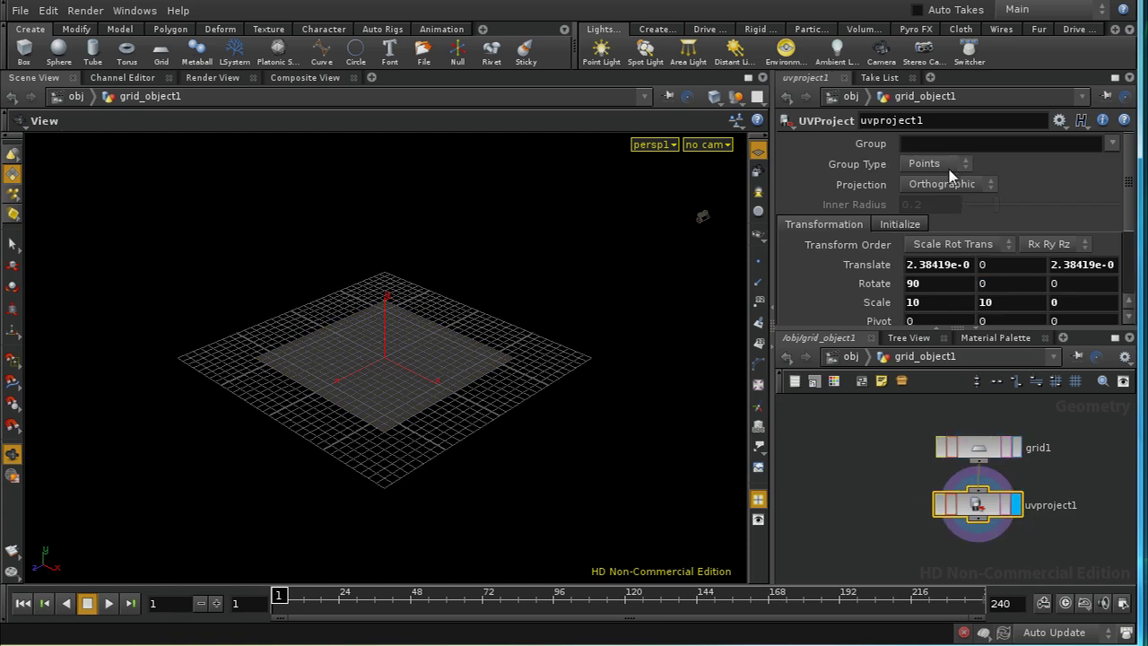
click(977, 447)
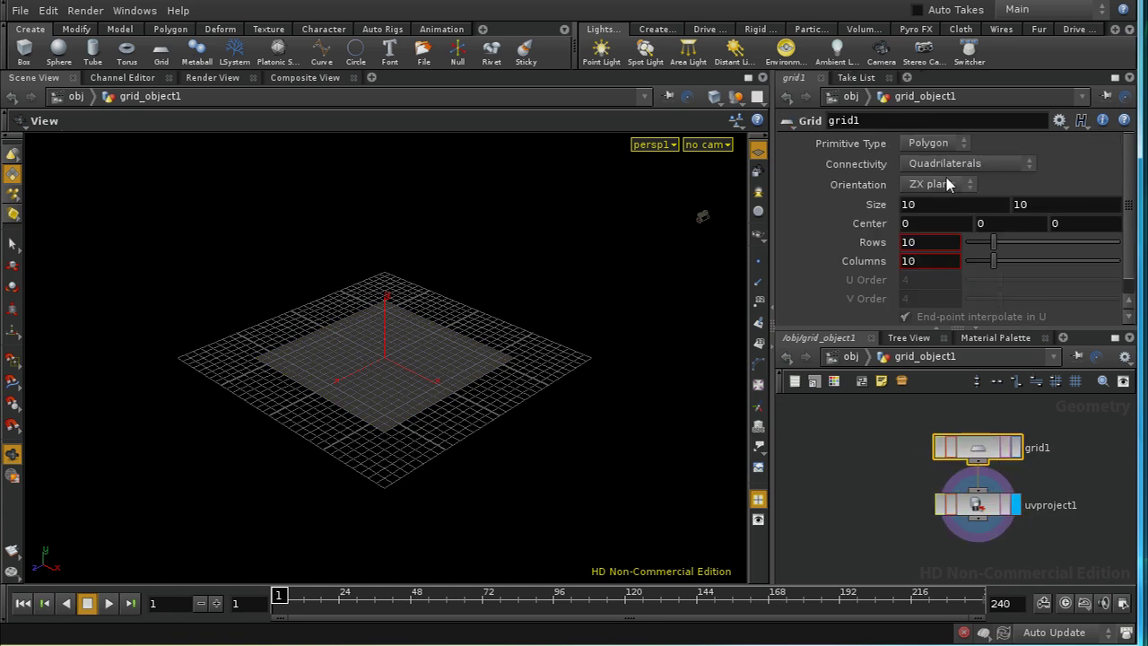
click(982, 504)
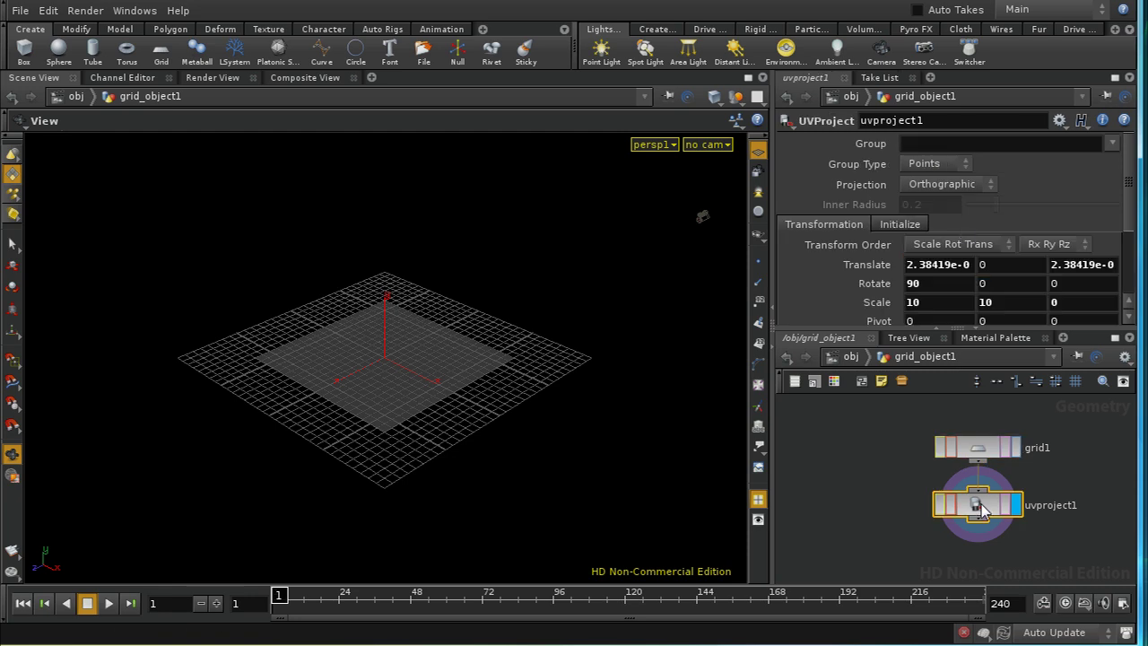
click(933, 161)
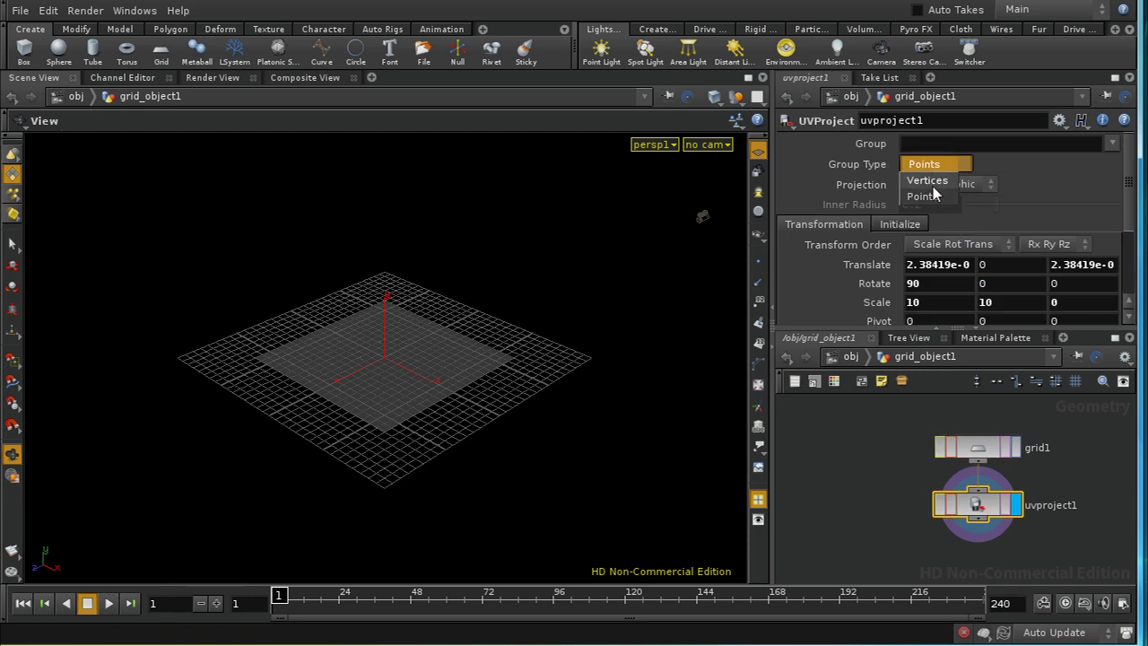
click(929, 180)
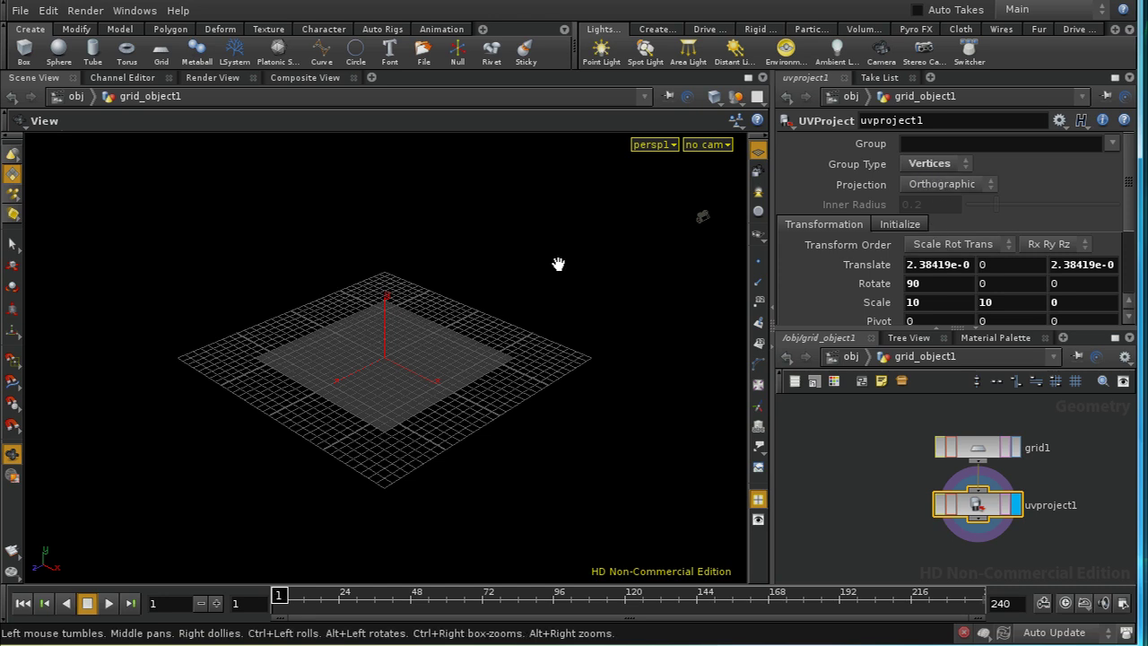
click(892, 226)
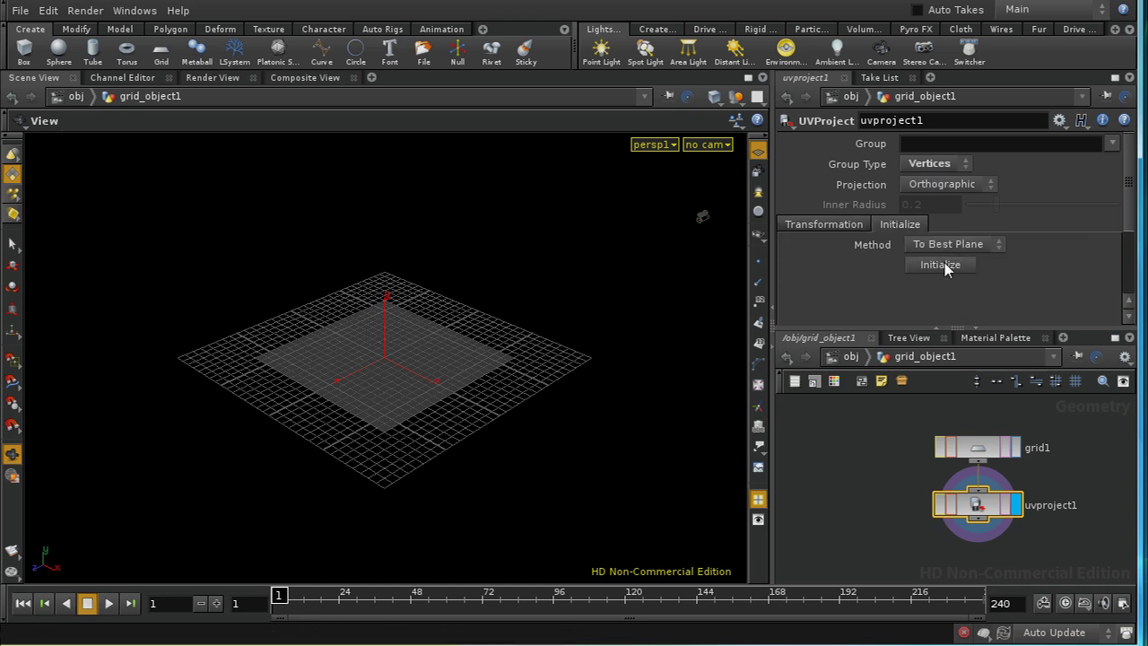
click(852, 356)
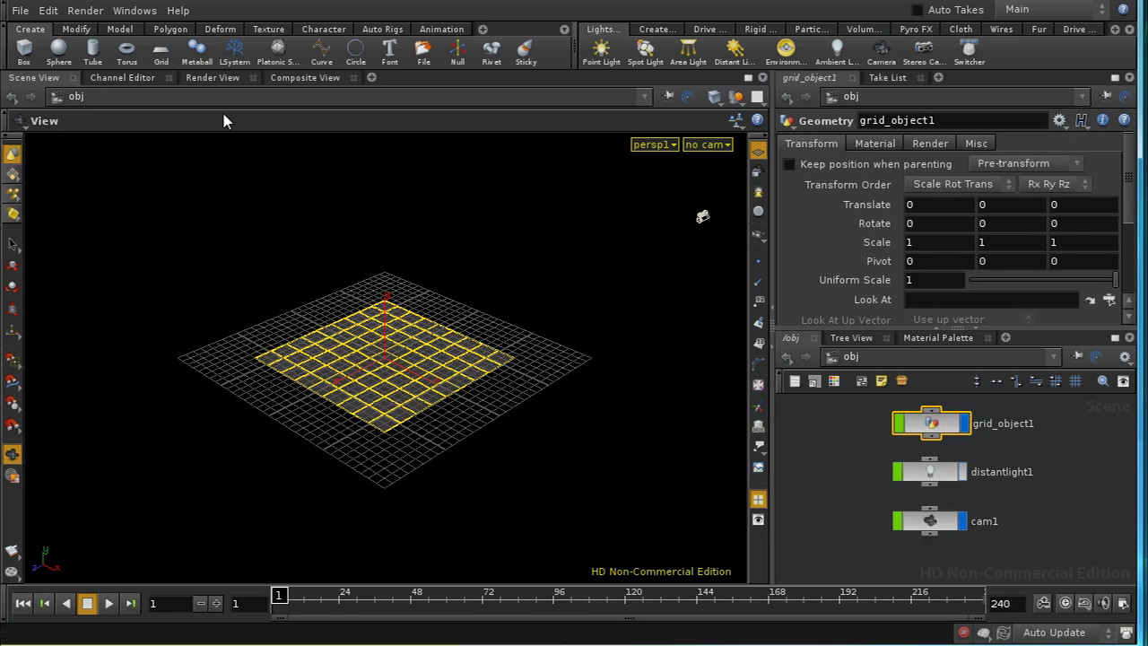
Step: Render the scene with mantra1 into MPlay, check the tiled texture, then minimize MPlay
click(82, 10)
mouse_move(159, 79)
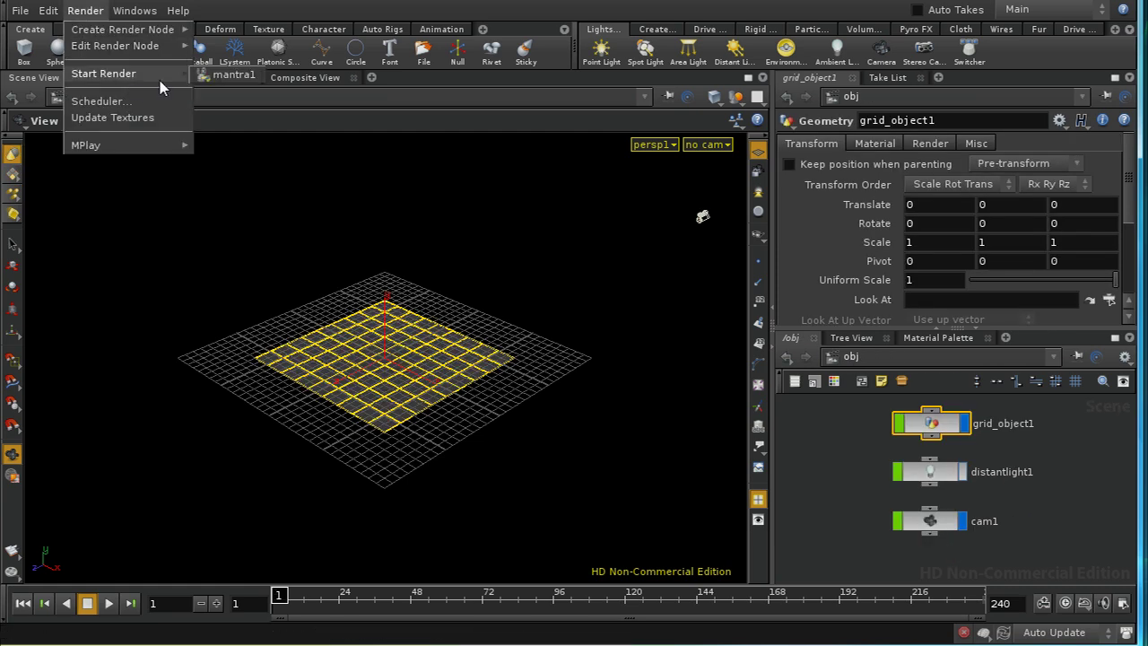
click(215, 79)
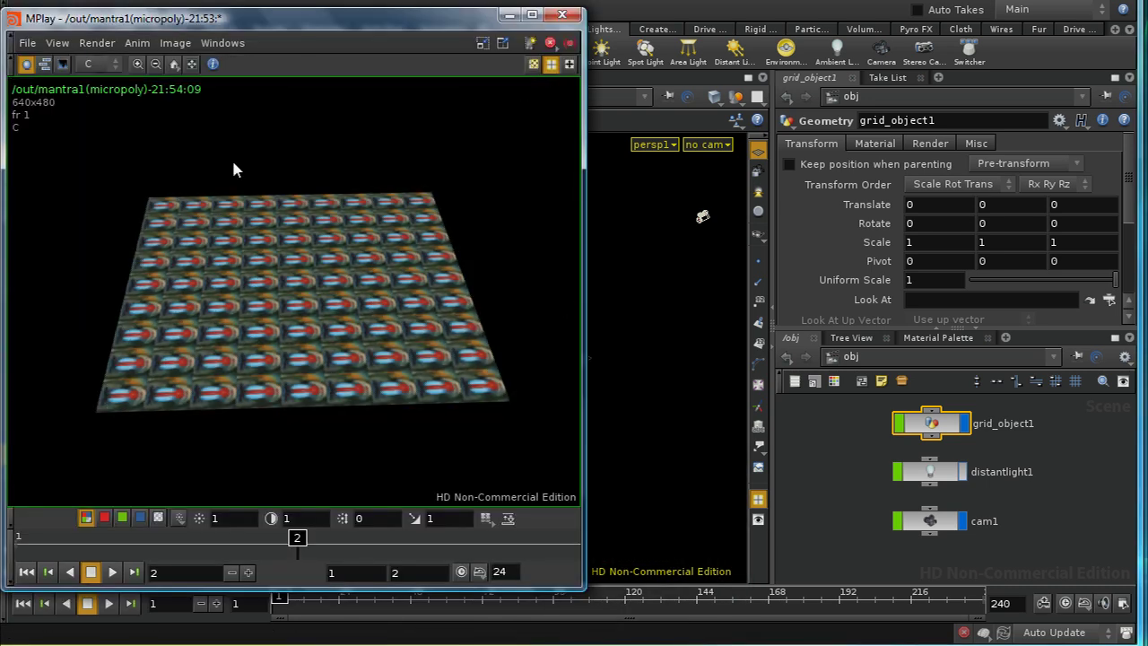
click(508, 15)
Step: Open woodplanks' vopsurface1 network full-size to inspect texture1's s and t from global1, then restore the layout
click(854, 357)
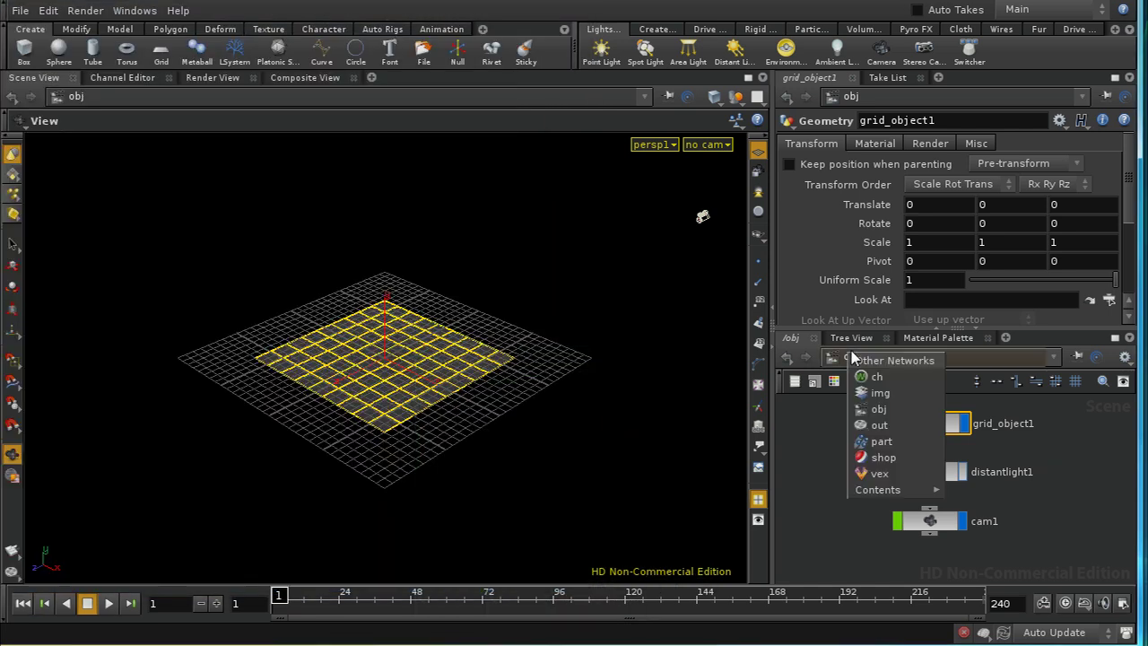
click(884, 457)
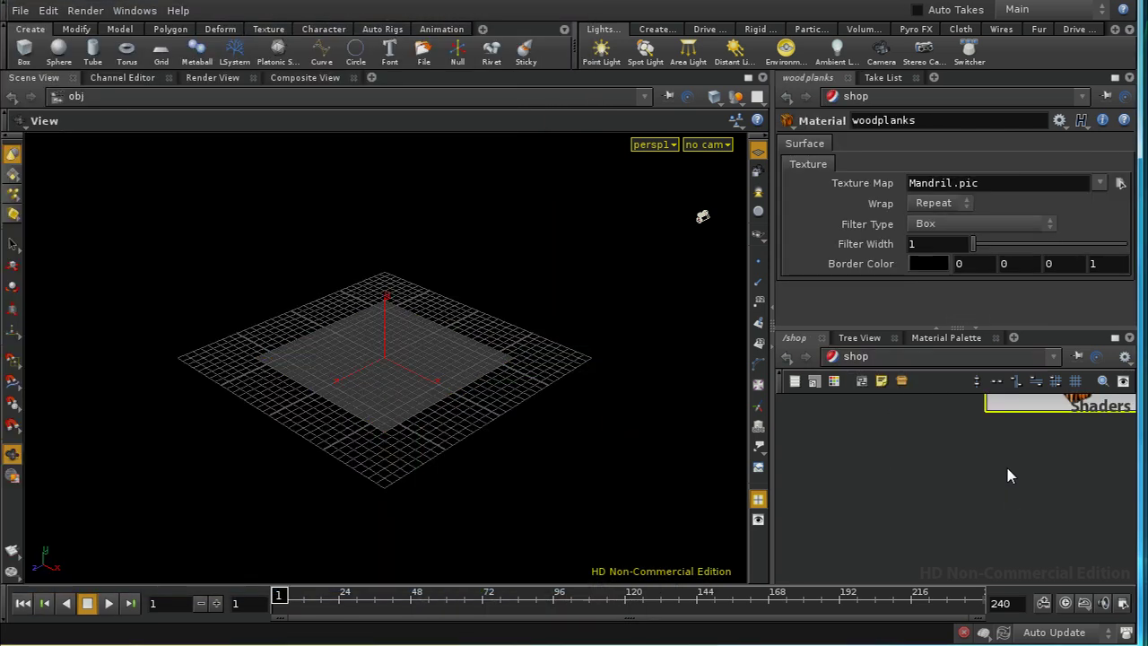
double_click(966, 438)
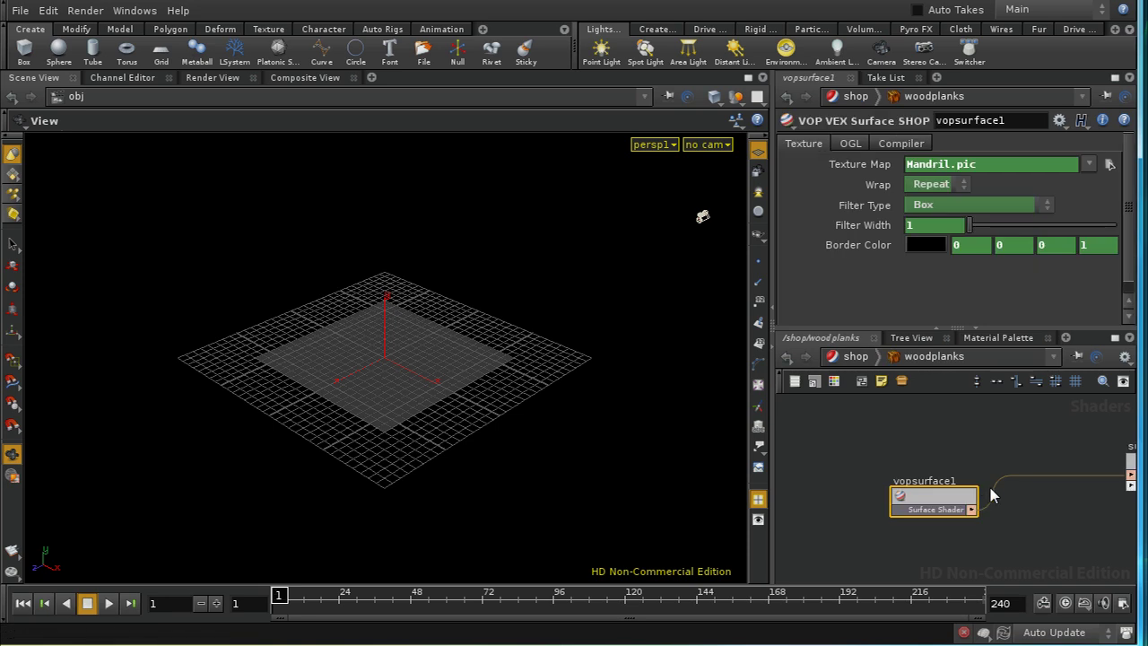
double_click(937, 492)
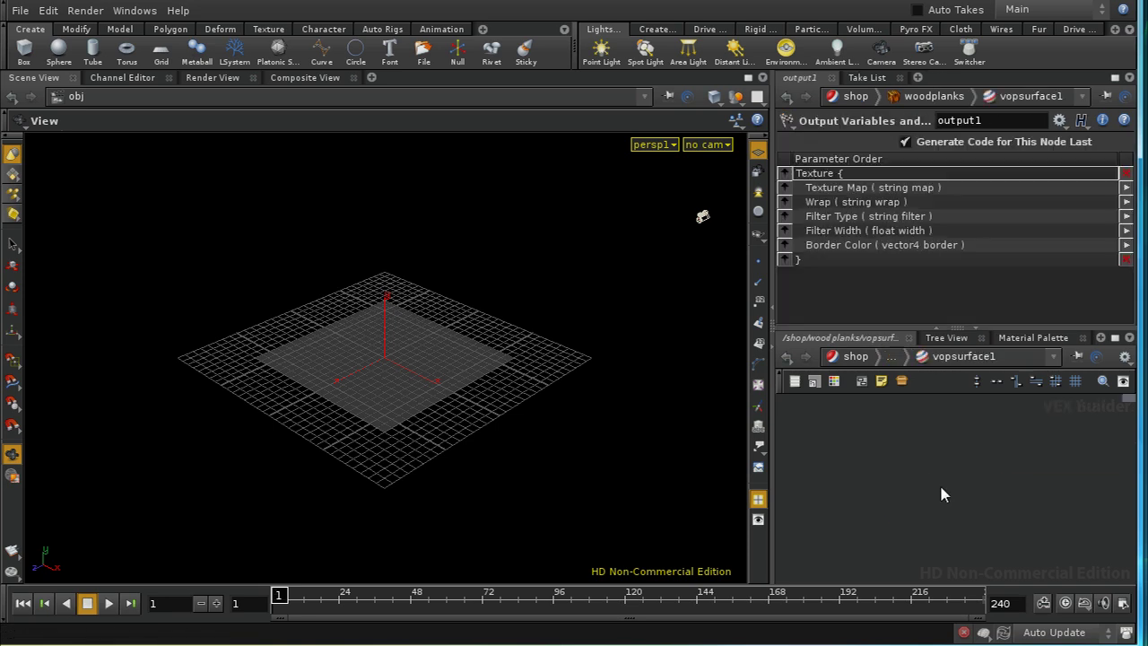
click(1115, 337)
middle_drag(503, 409, 492, 464)
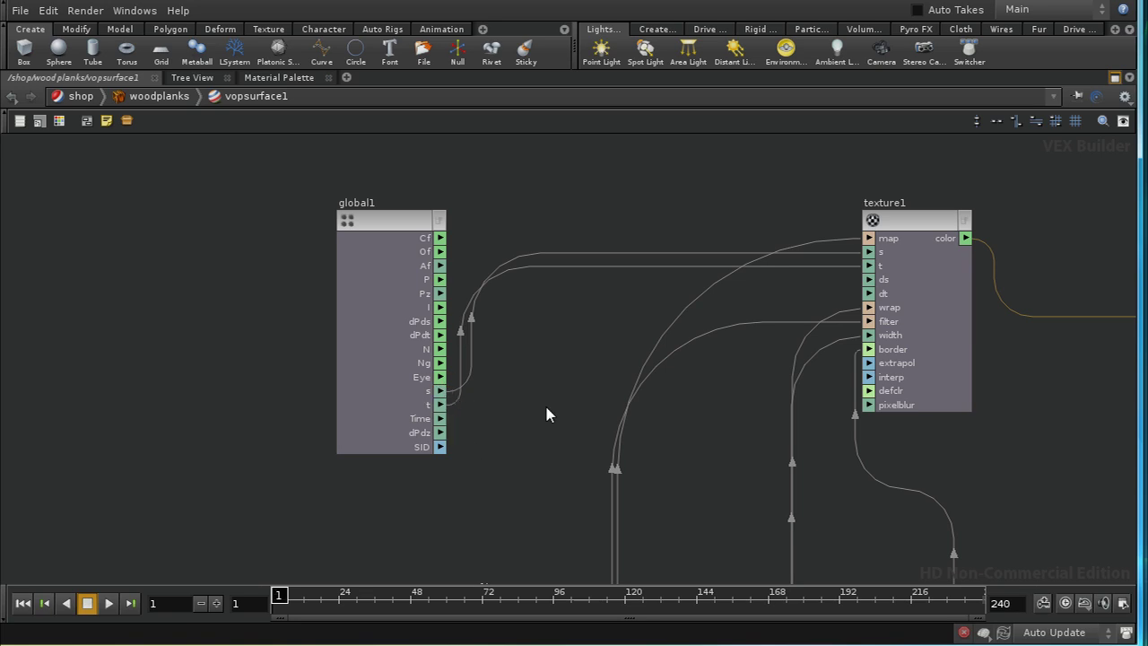
click(1115, 77)
Step: Go into grid_object1 from obj, select grid1, then go back up to the obj network
click(854, 356)
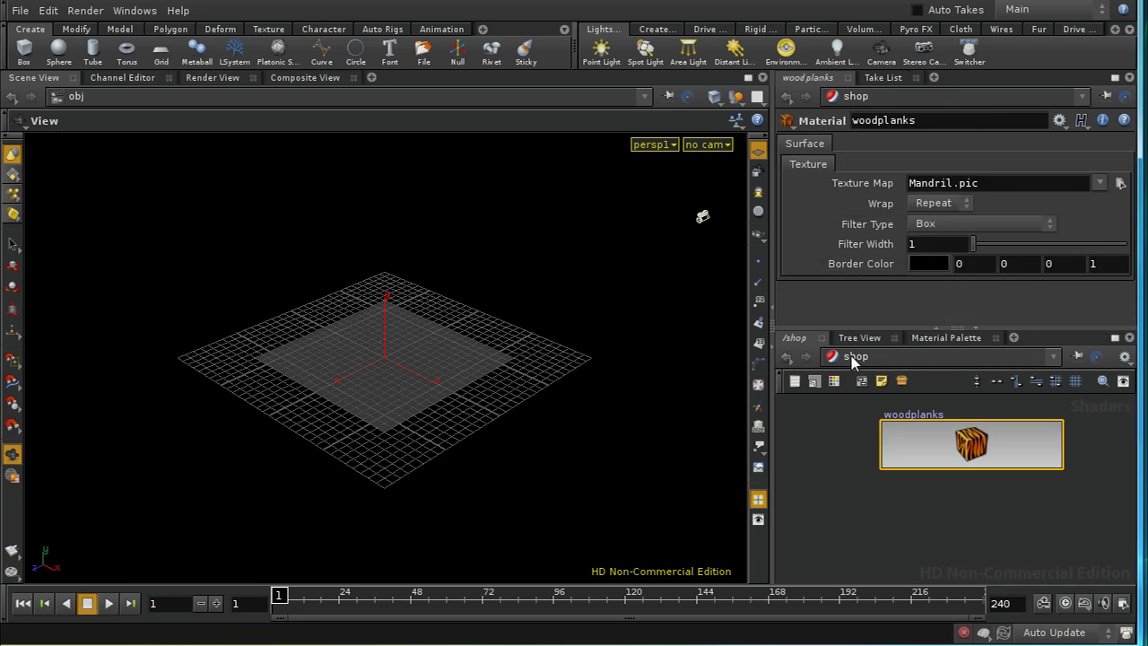
click(855, 356)
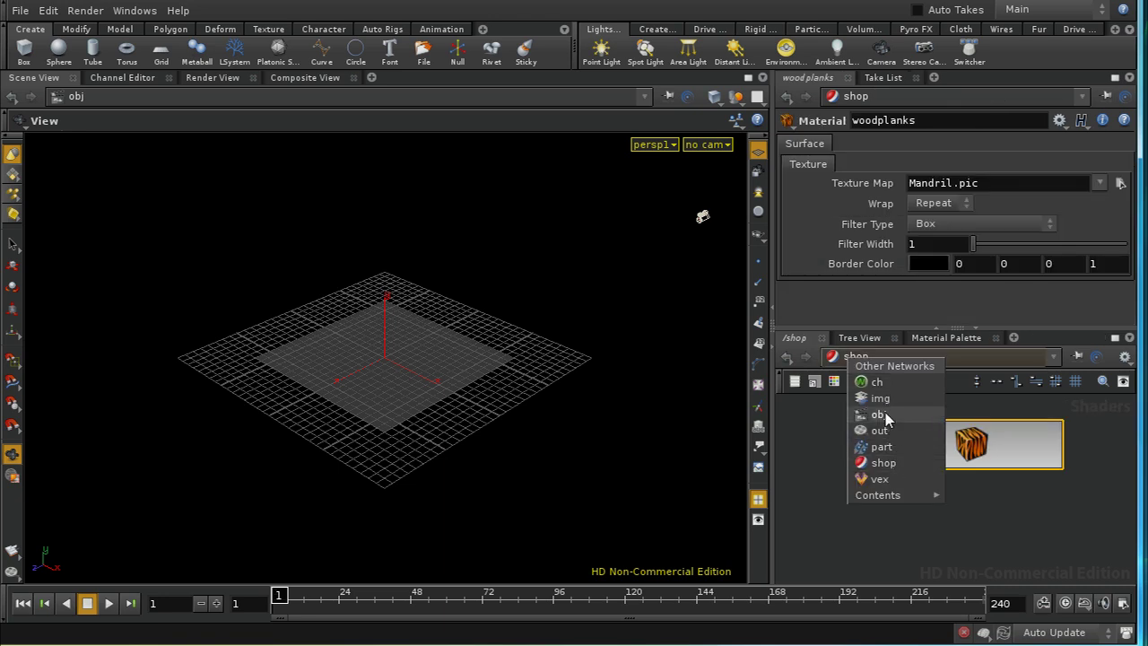
click(878, 415)
double_click(931, 428)
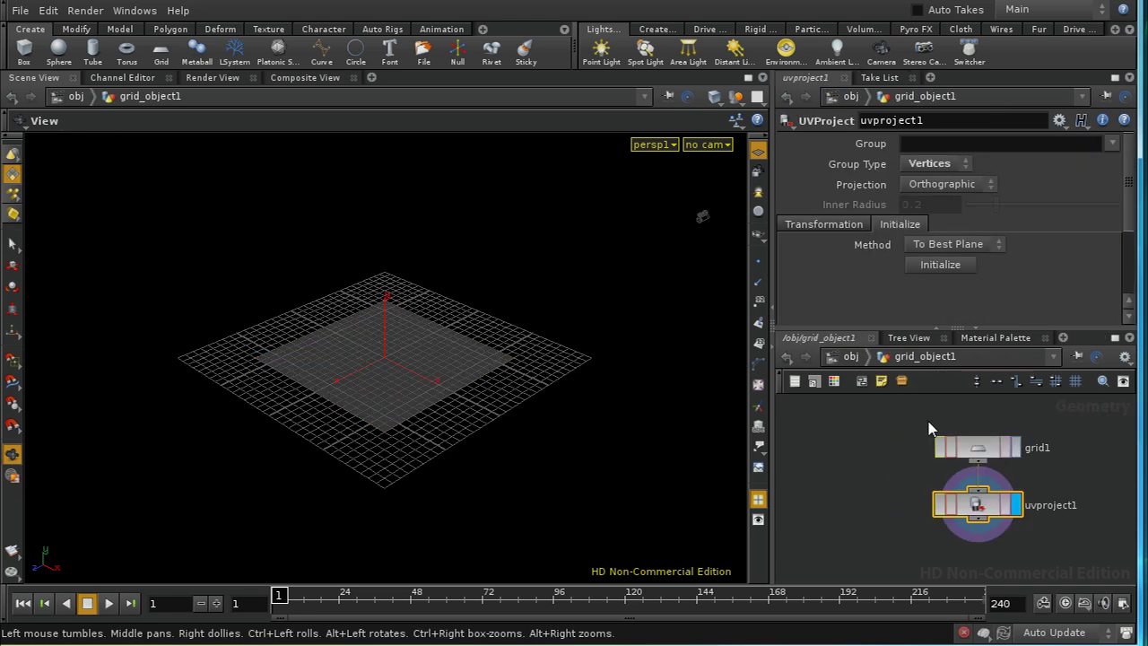
click(961, 451)
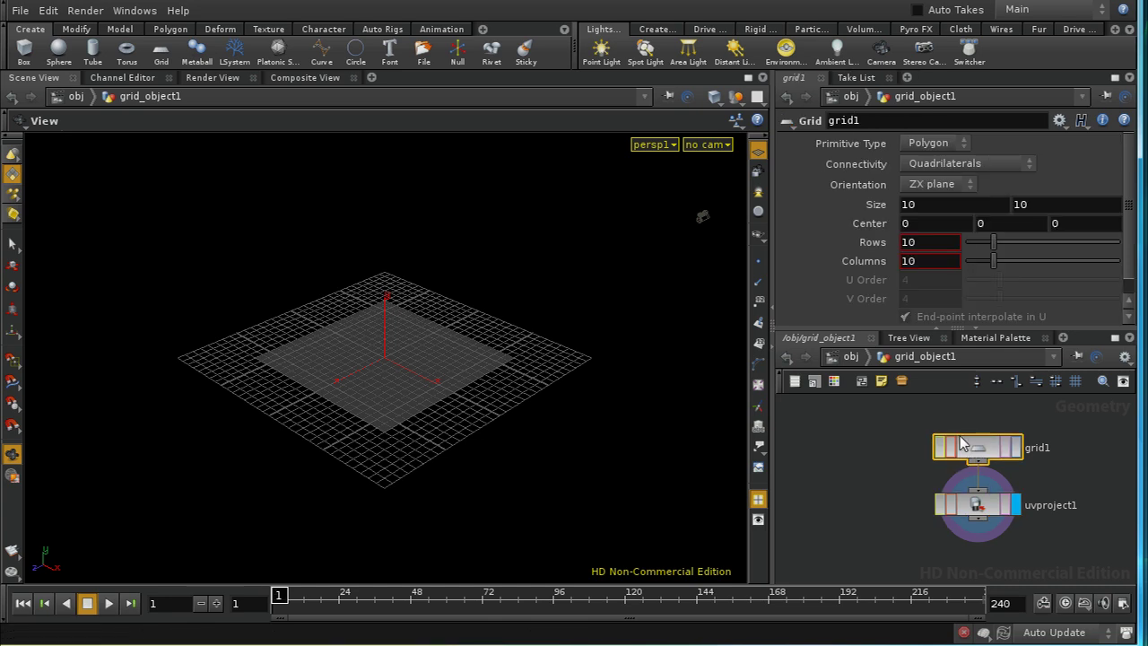
key(u)
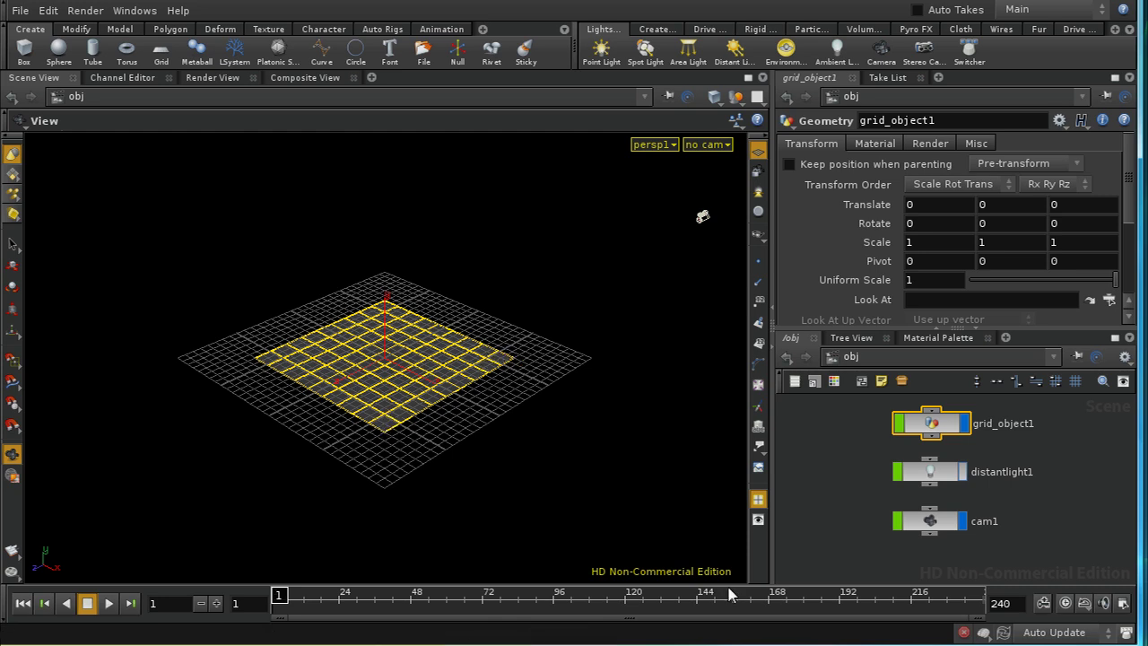
click(848, 356)
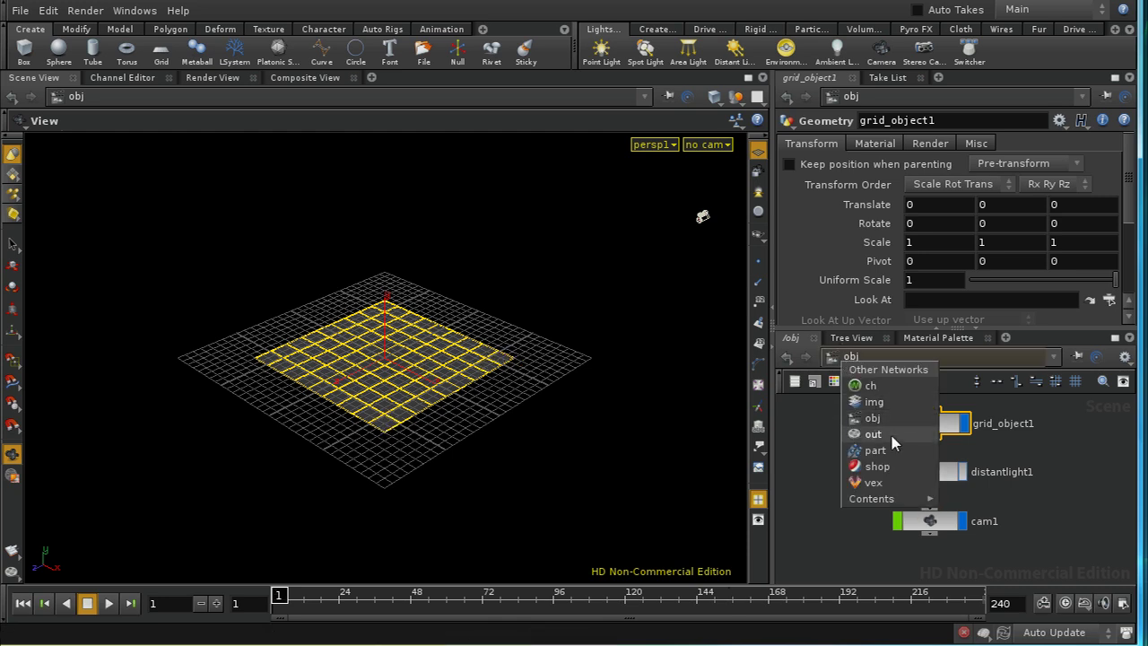
Step: Enter woodplanks' vopsurface1 in /shop, maximize the pane, frame all nodes, and nudge global1 left
click(879, 468)
double_click(949, 454)
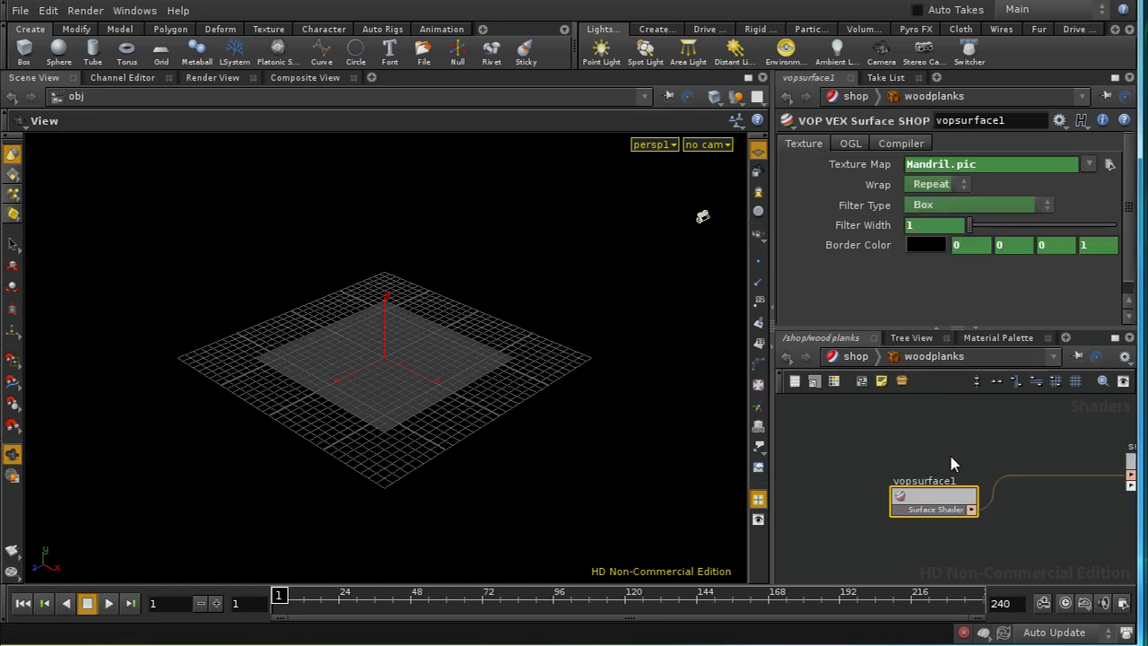
double_click(954, 500)
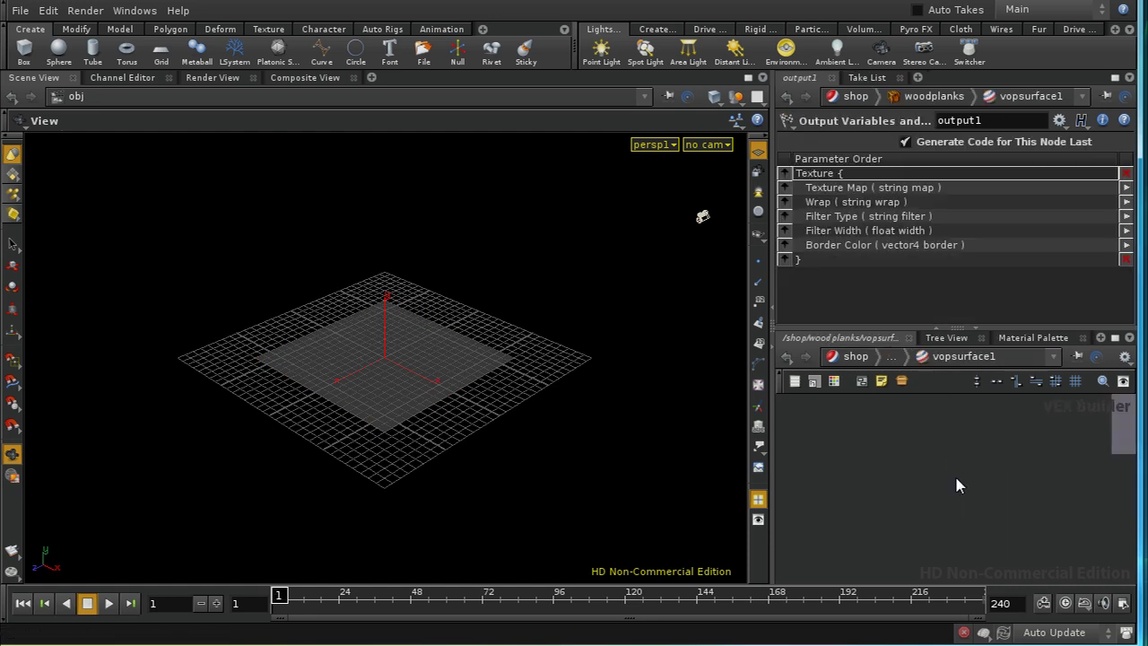
scroll(874, 473, up, 5)
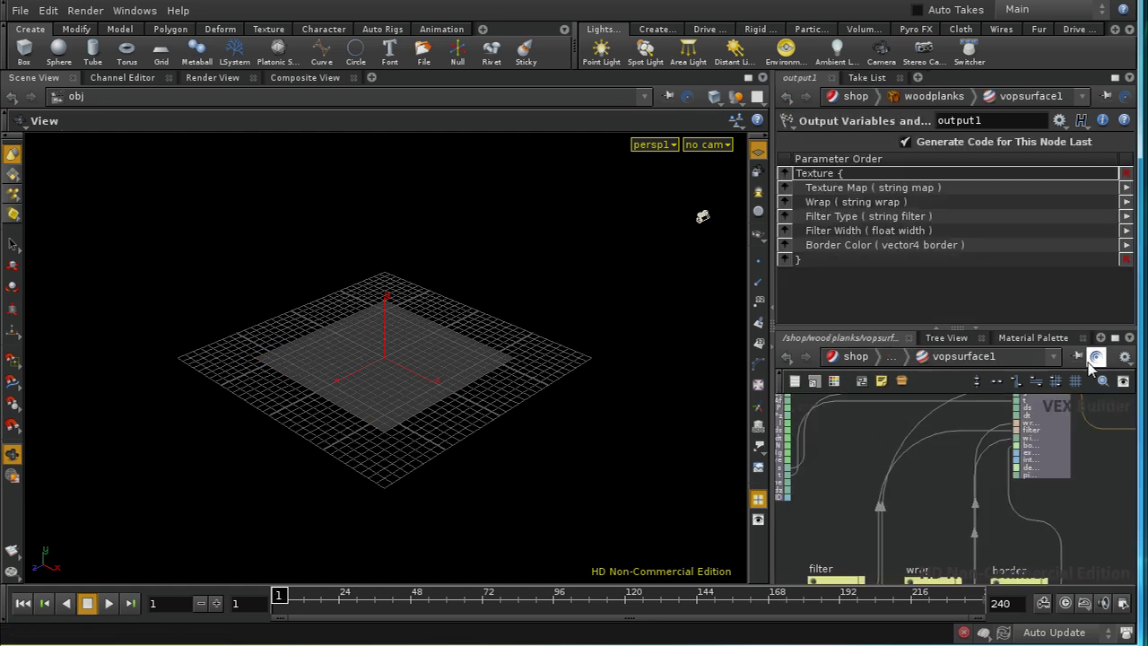
click(1115, 338)
key(h)
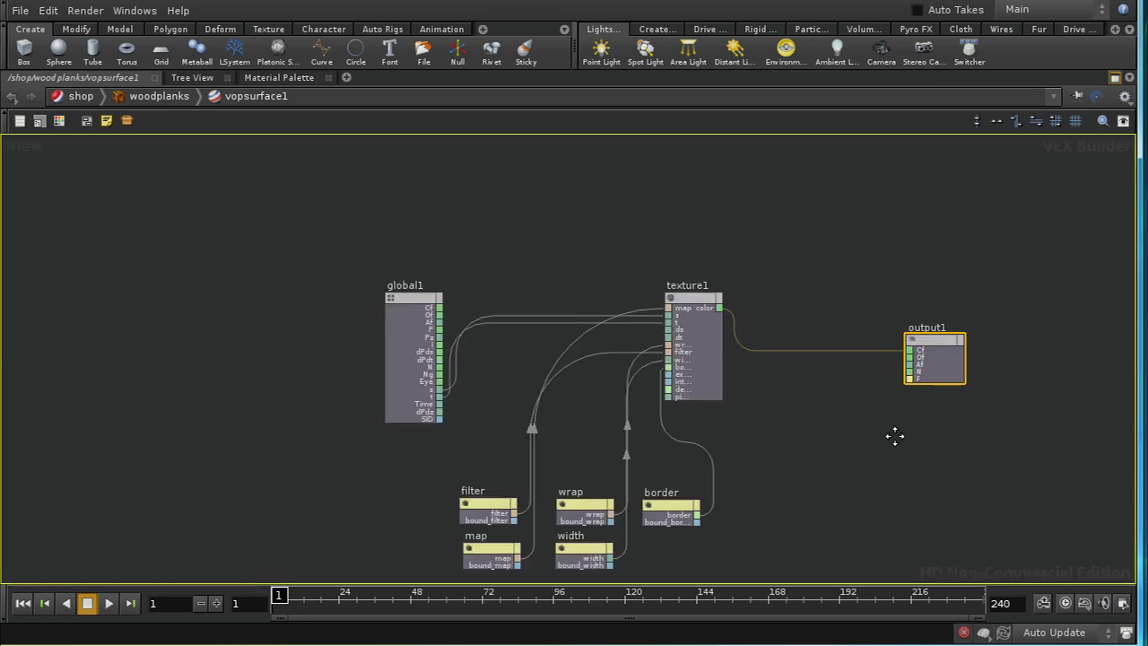
scroll(518, 368, up, 2)
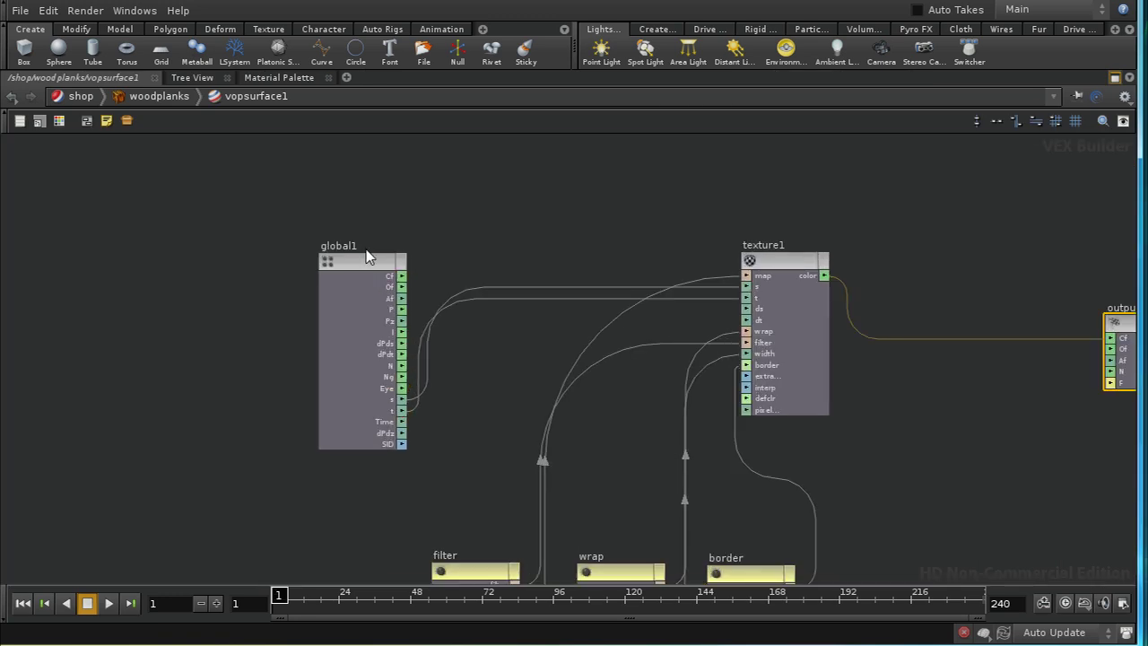
drag(359, 267, 329, 269)
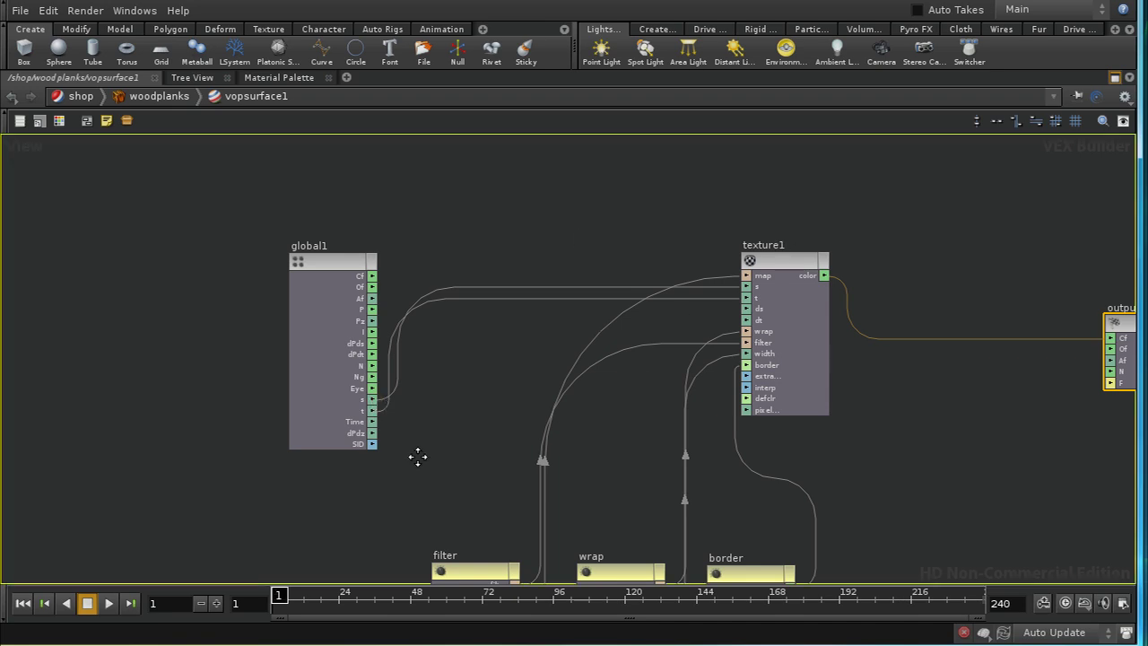
middle_drag(418, 458, 502, 365)
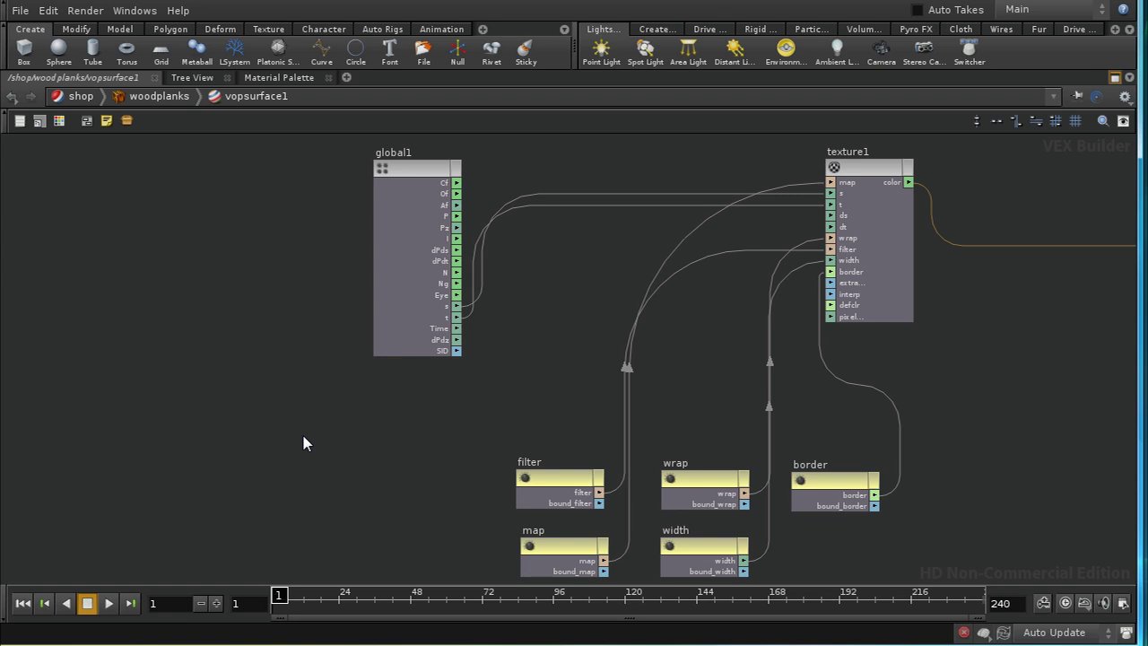
Step: Place a UV Coords node, uvcoords1, just below global1
key(Tab)
text(uv)
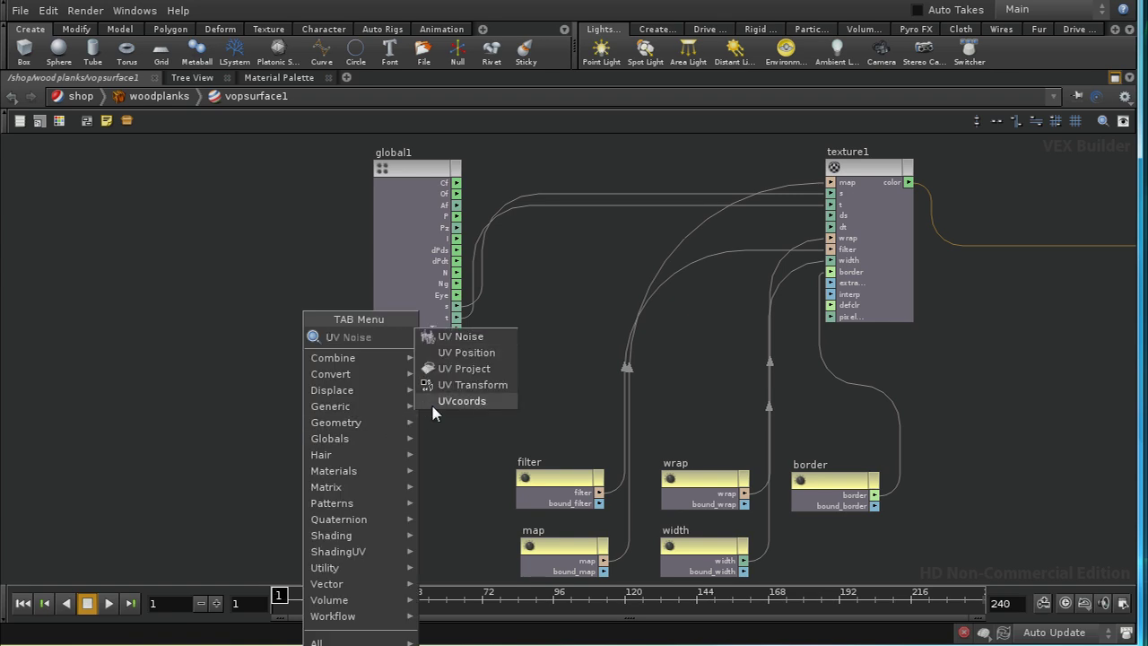
click(436, 401)
click(375, 416)
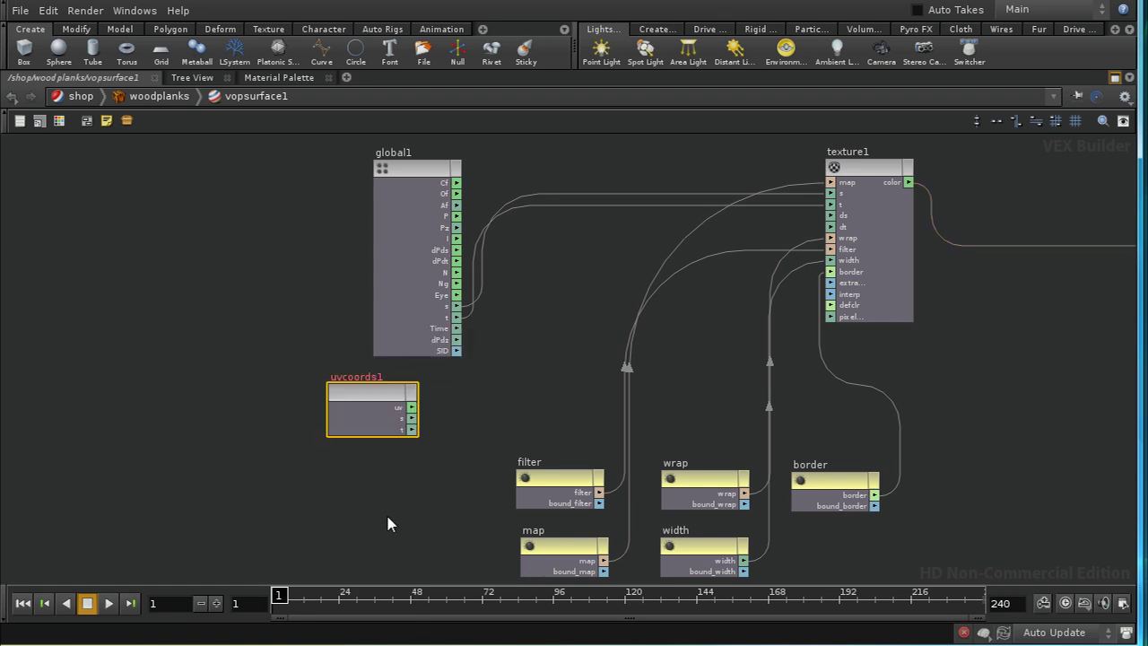
middle_drag(386, 512, 348, 459)
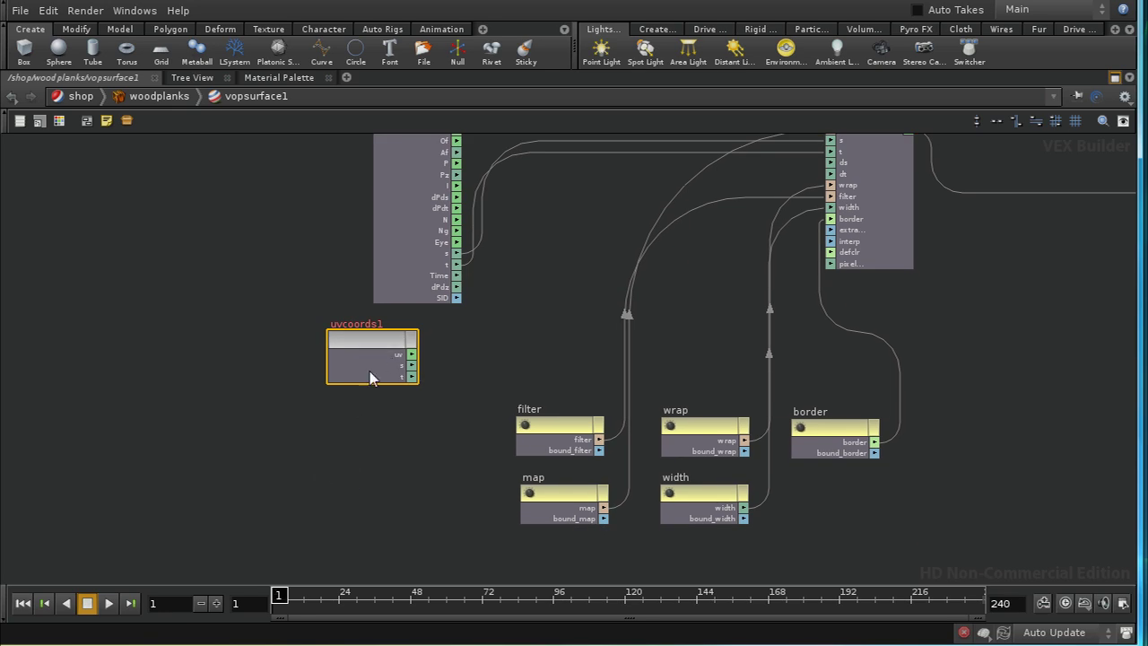
Step: Delete a mistakenly added Shading Layer Parameter node and nudge uvcoords1 down and right
key(Tab)
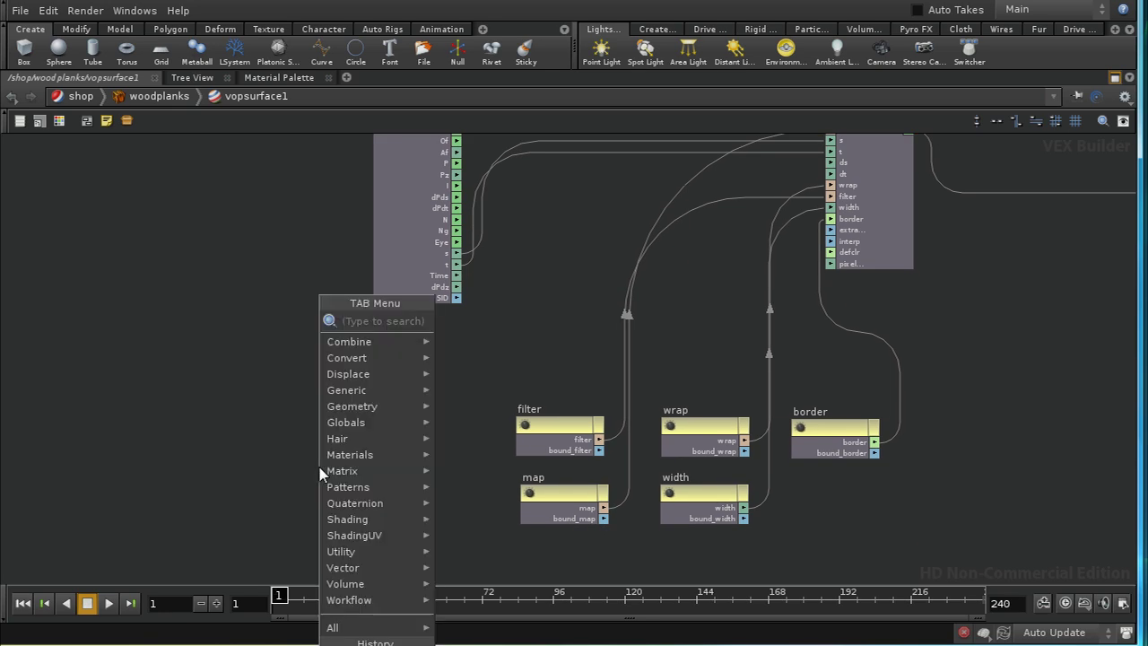
text(sh)
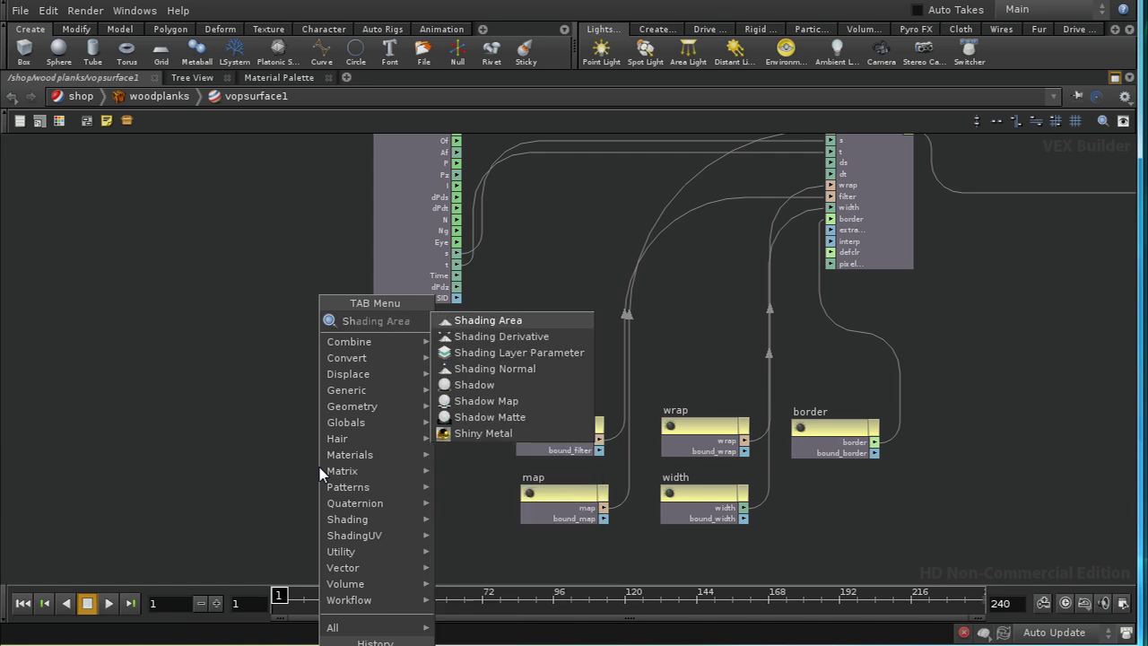
click(502, 352)
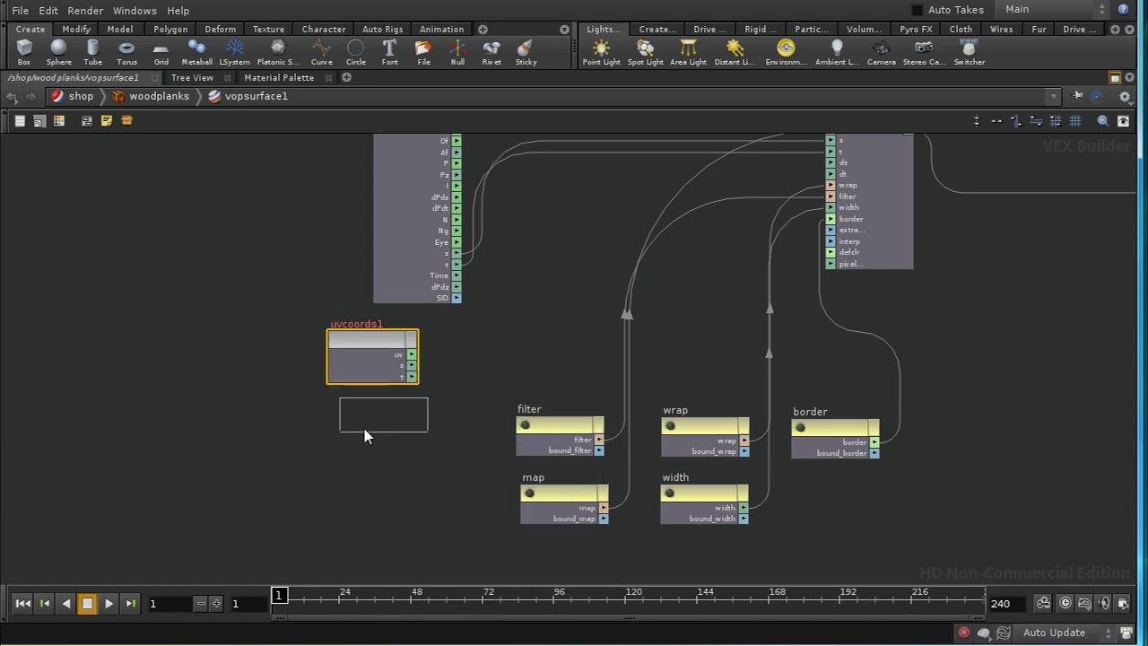
click(377, 451)
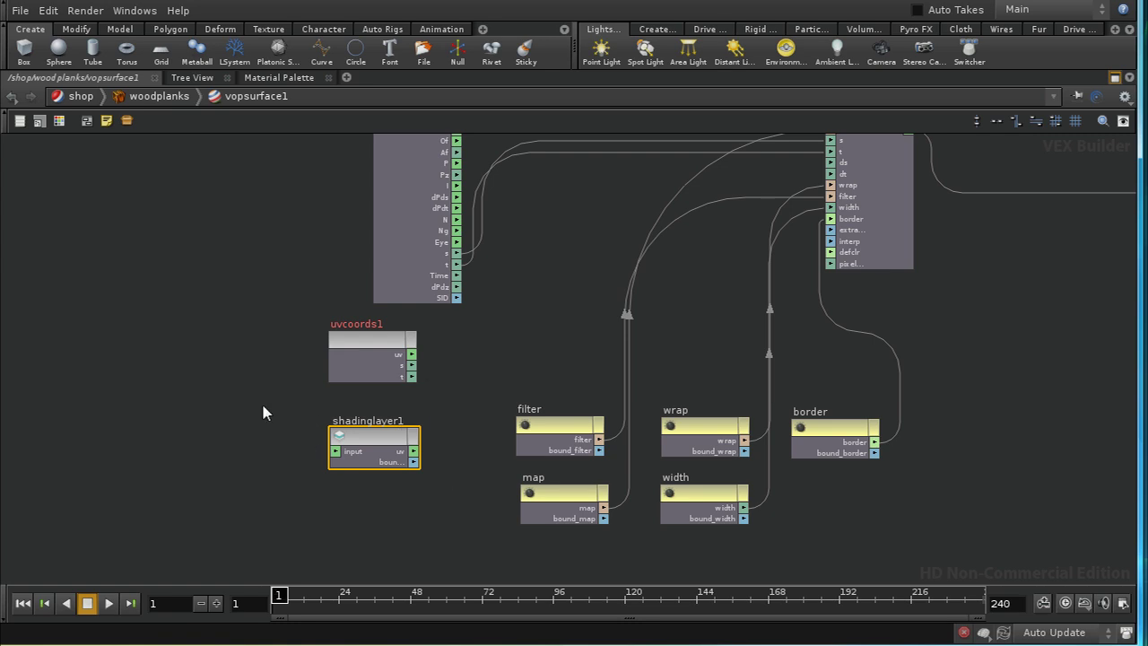
drag(262, 412, 431, 519)
key(Delete)
drag(389, 345, 407, 365)
Step: Wire uvcoords1's s and t outputs into texture1's s and t inputs, replacing global1
middle_drag(434, 467, 419, 518)
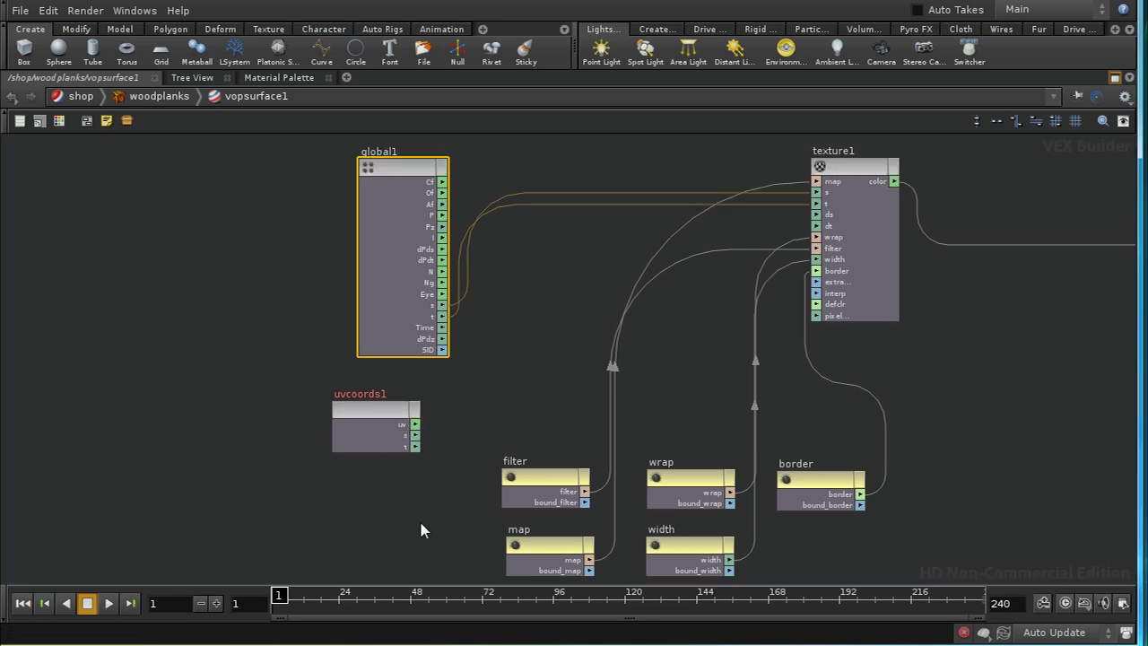
drag(387, 414, 363, 412)
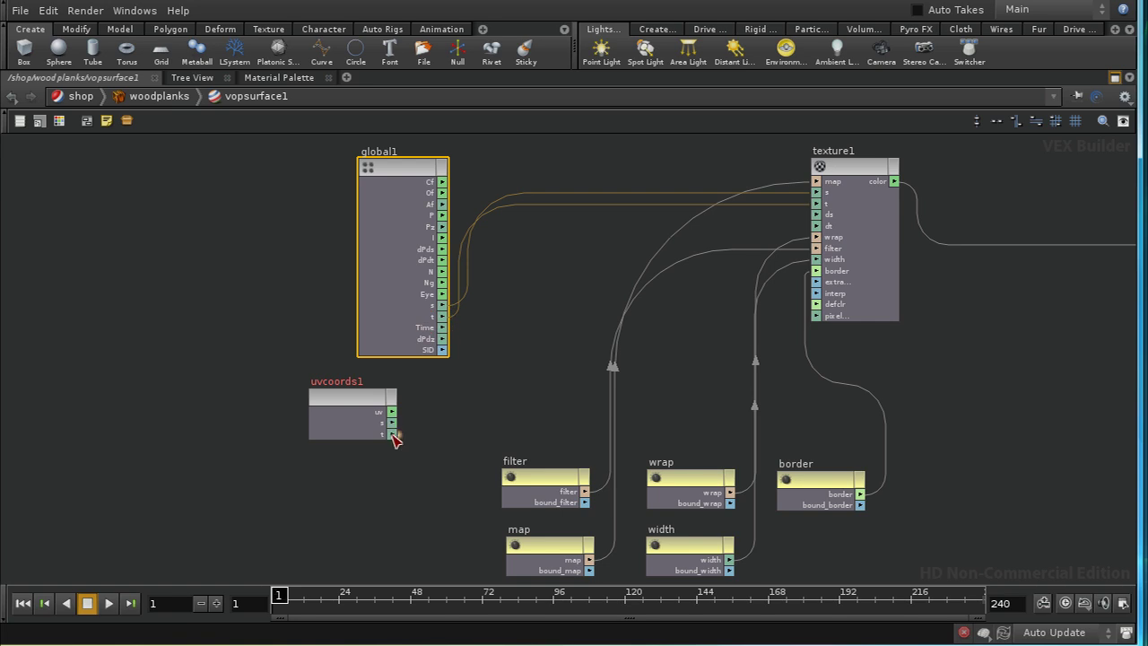
middle_drag(409, 478, 419, 493)
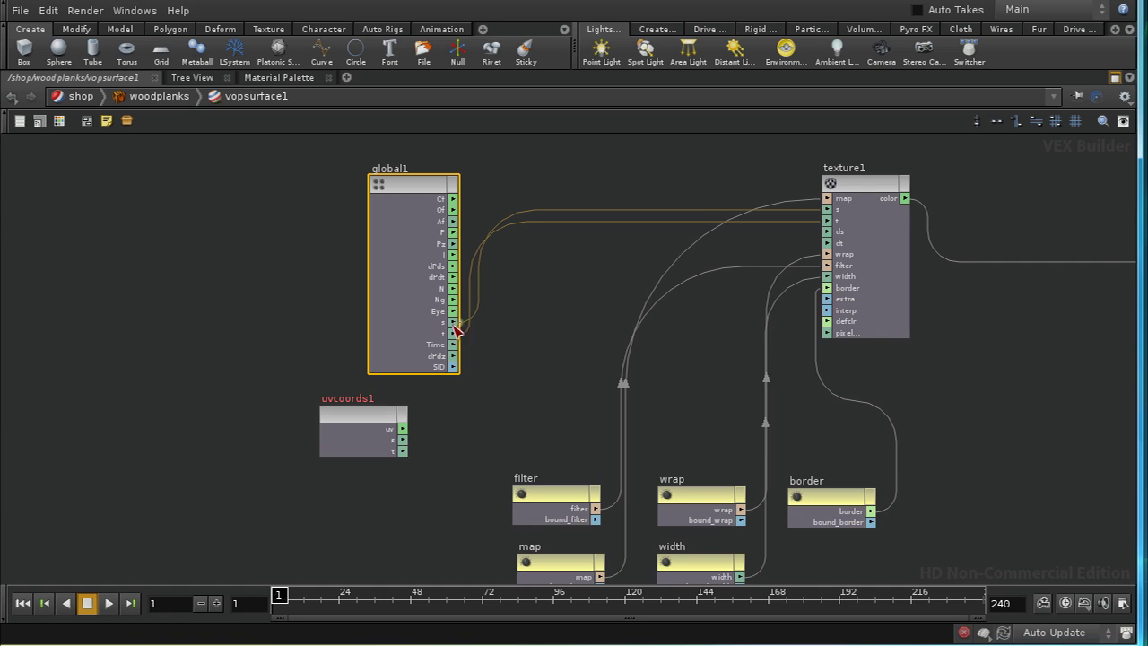
drag(404, 441, 826, 209)
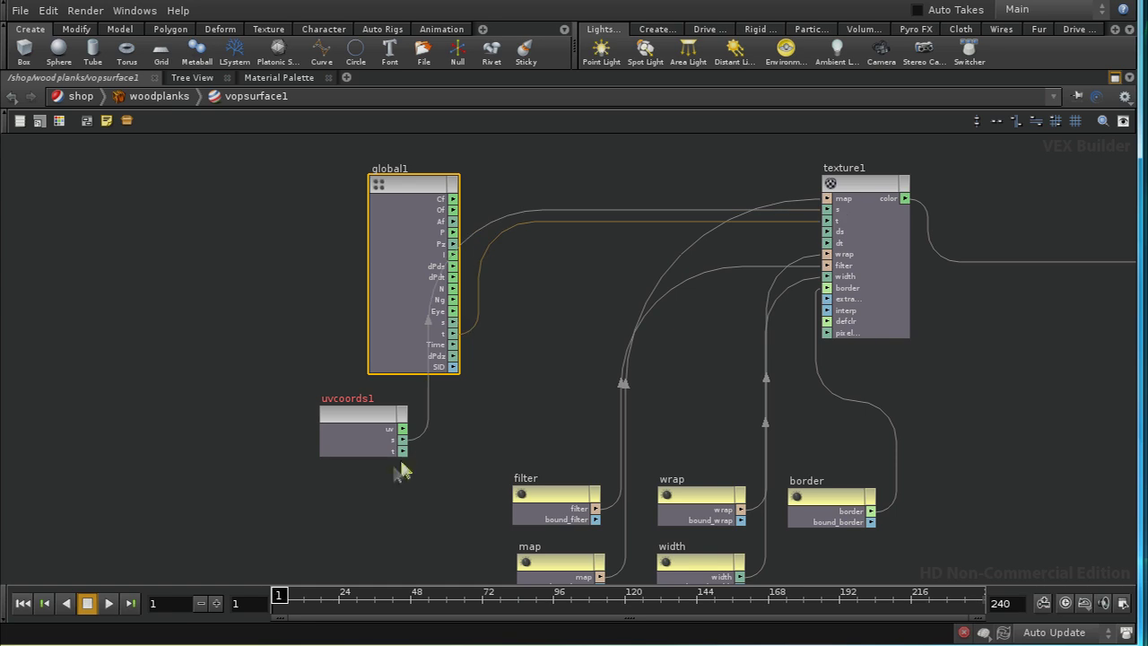
drag(404, 451, 834, 223)
middle_drag(592, 385, 592, 464)
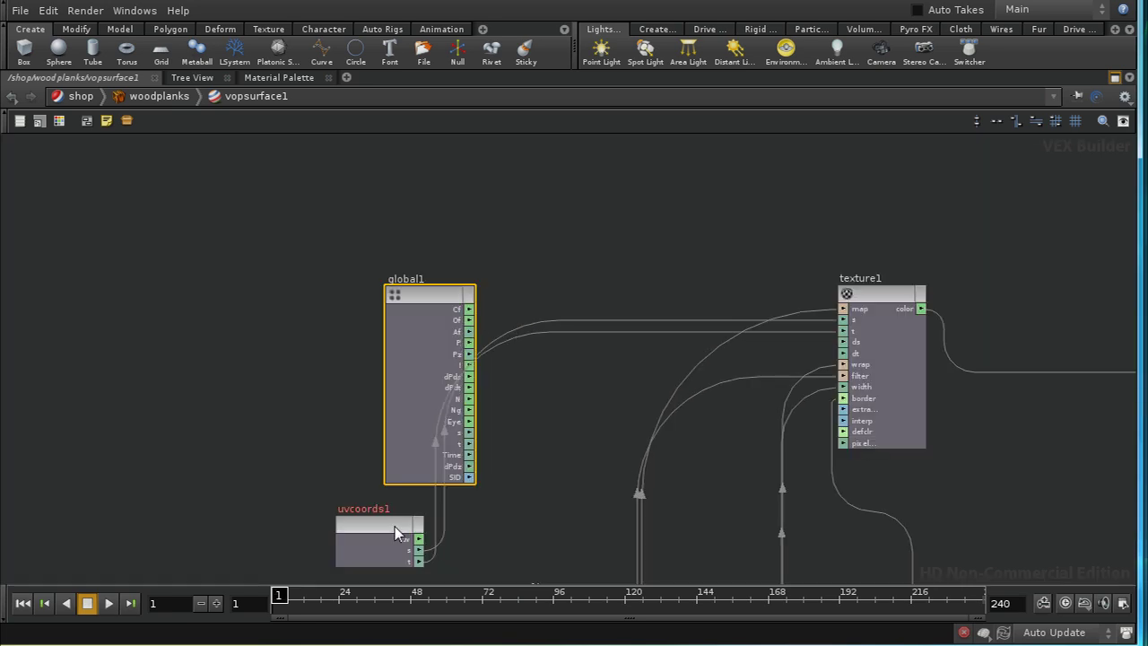
drag(395, 531, 632, 200)
middle_drag(574, 399, 453, 375)
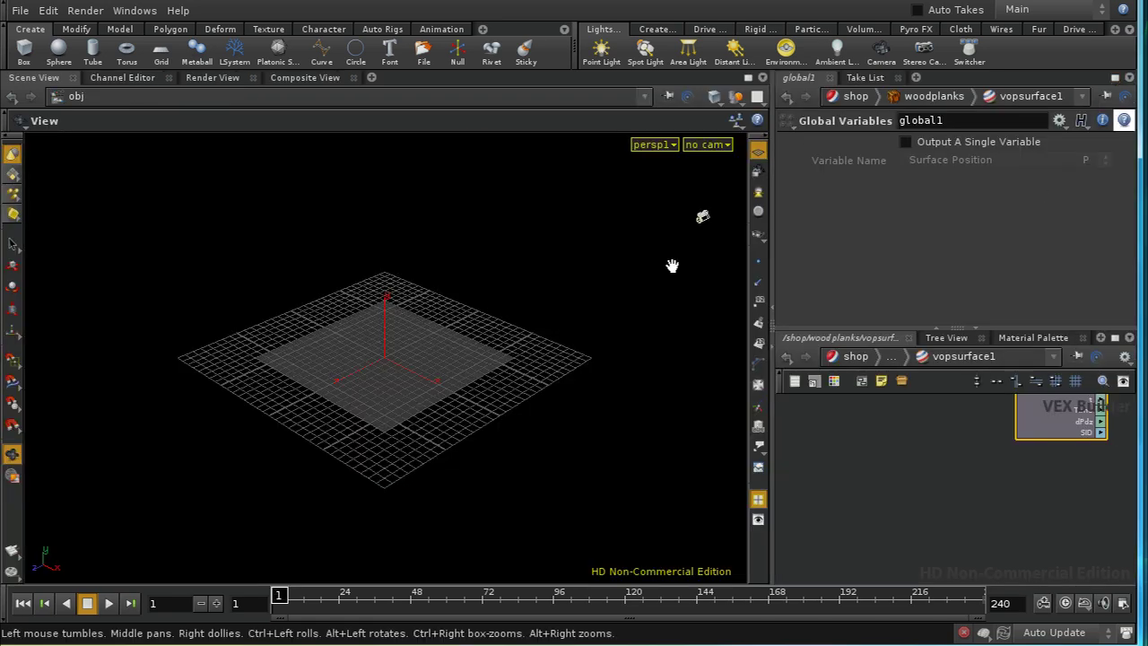
Step: Restore the normal pane layout and render the scene with mantra1 into MPlay
click(1114, 77)
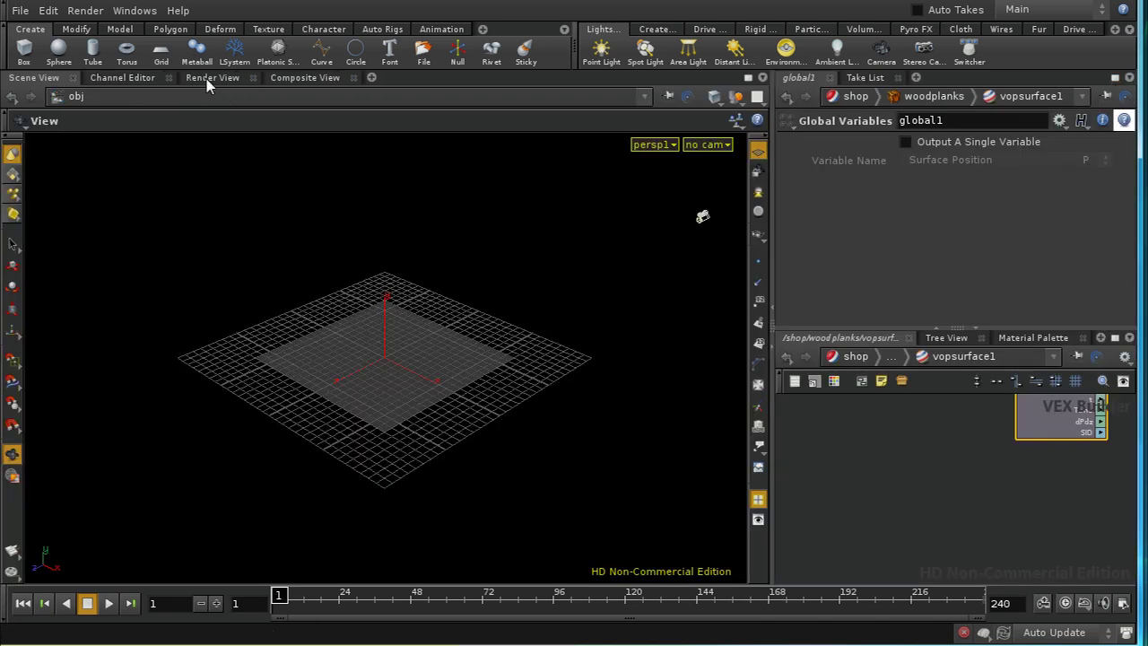
click(96, 11)
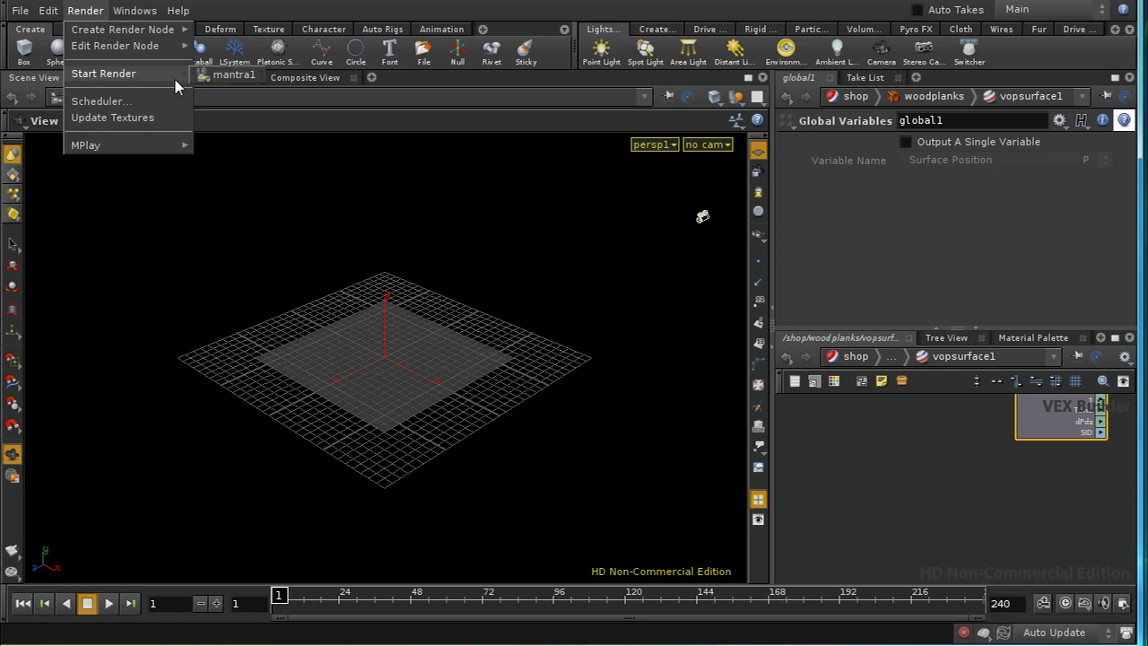
click(218, 80)
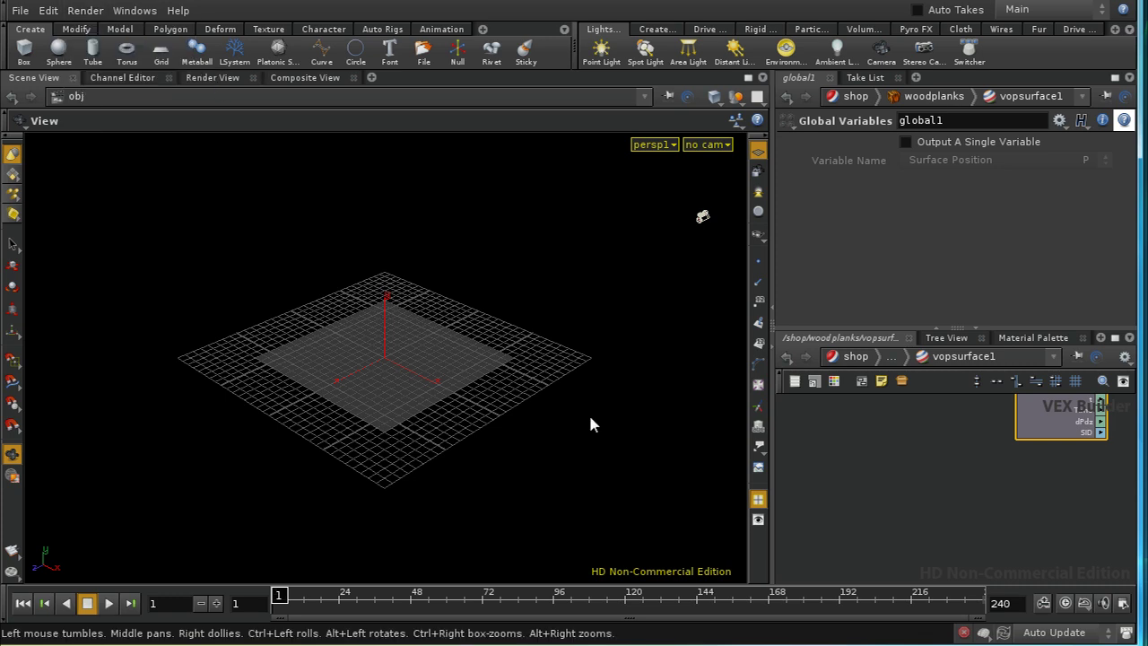